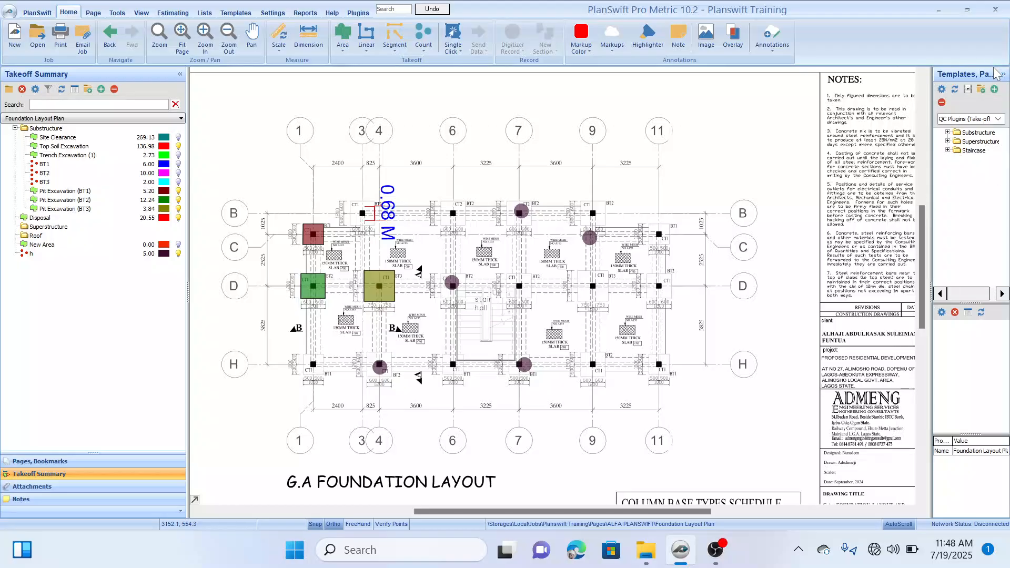
# Step: Load the QC Plugins (Take-off Template) set, expand its Substructure folder and widen the template list
pyautogui.click(997, 119)
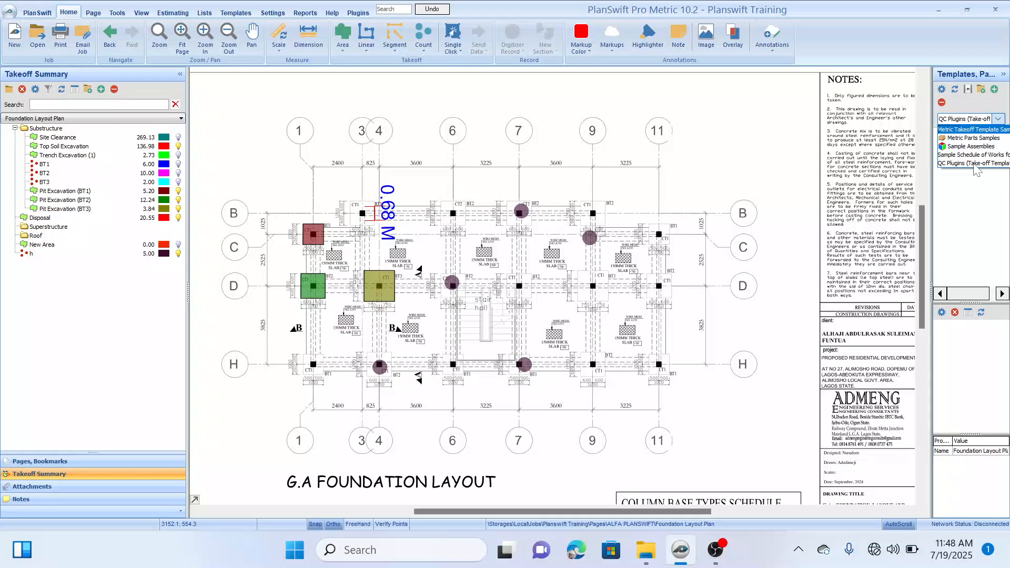
pyautogui.click(973, 164)
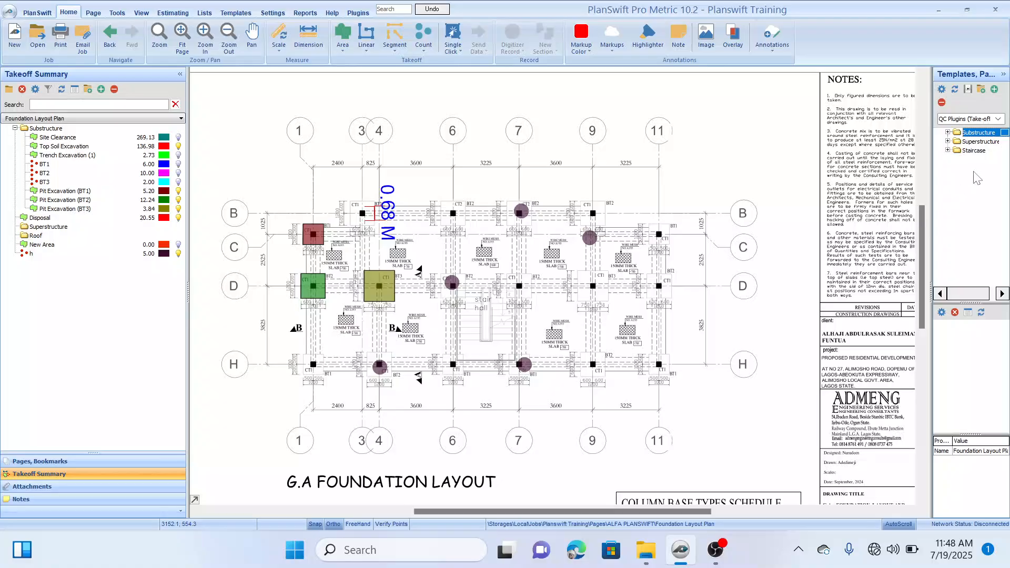
pyautogui.moveTo(908, 182); pyautogui.dragTo(888, 183)
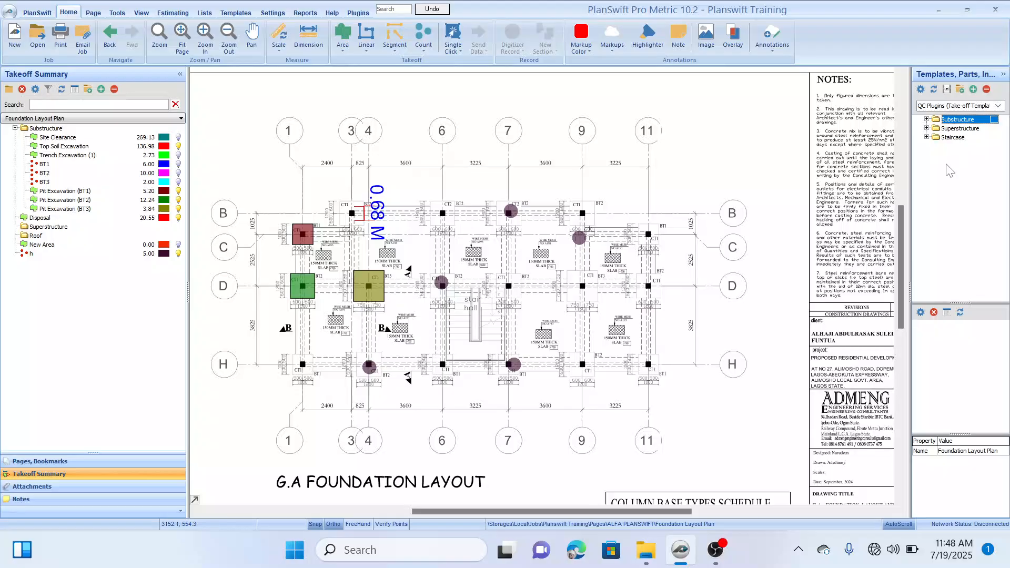
pyautogui.click(927, 120)
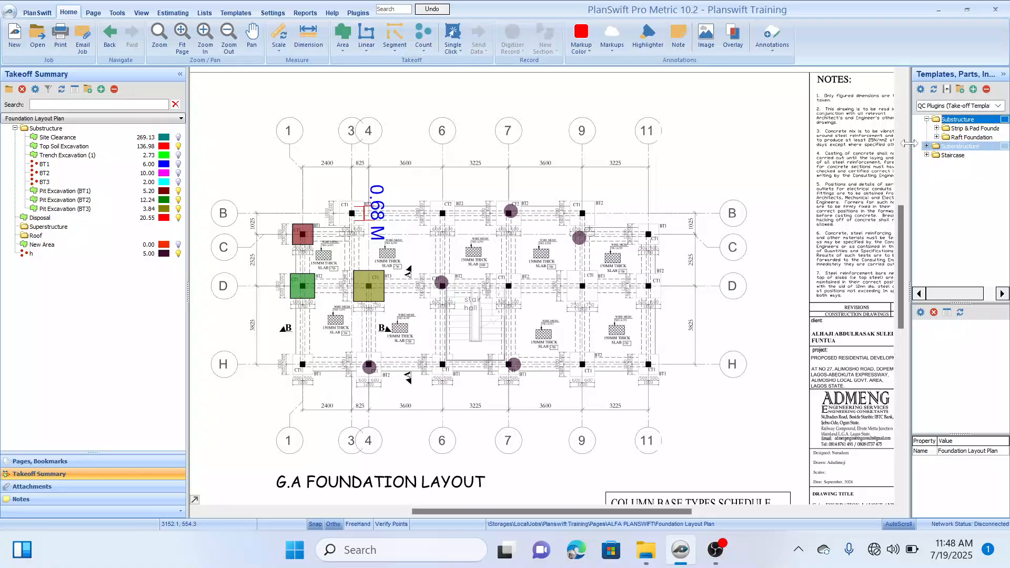
pyautogui.moveTo(911, 142); pyautogui.dragTo(892, 145)
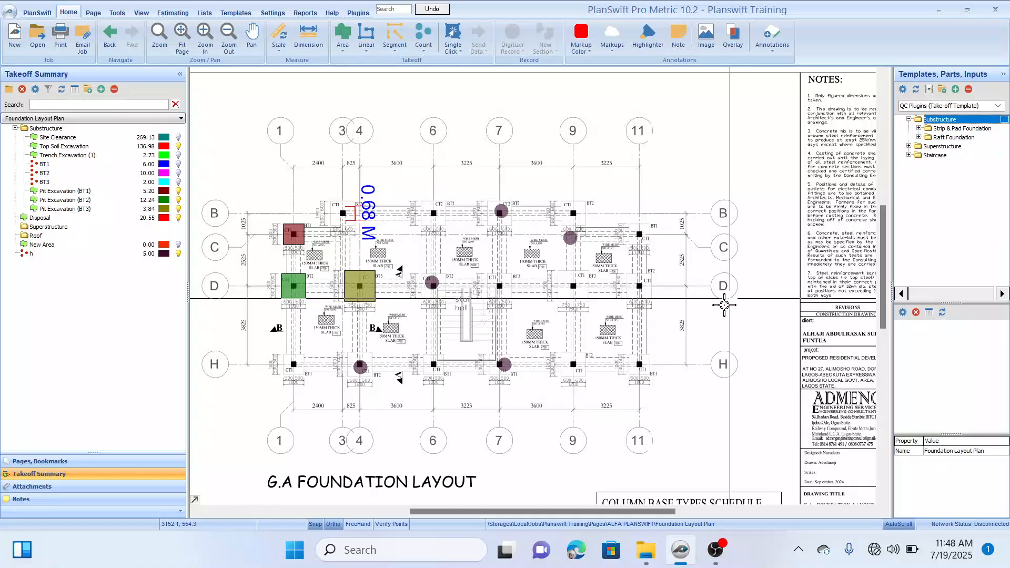
# Step: Examine the trenches between the column bases on the foundation layout, especially along grid line B near the BT2 base
pyautogui.moveTo(448, 191)
pyautogui.mouseDown()
pyautogui.moveTo(469, 176)
pyautogui.moveTo(454, 198)
pyautogui.mouseUp()
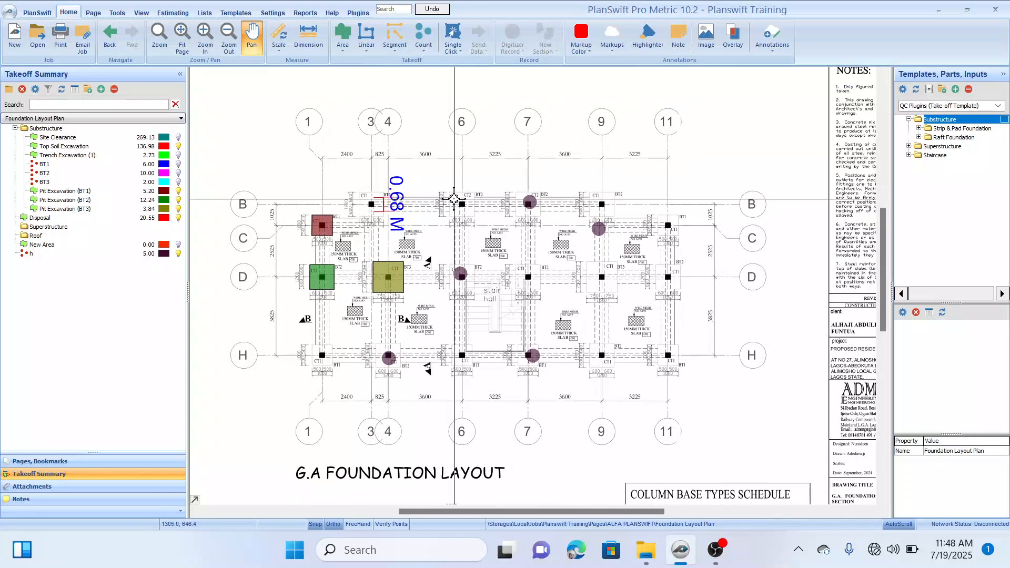
pyautogui.scroll(2, 453, 199)
pyautogui.scroll(-3, 454, 199)
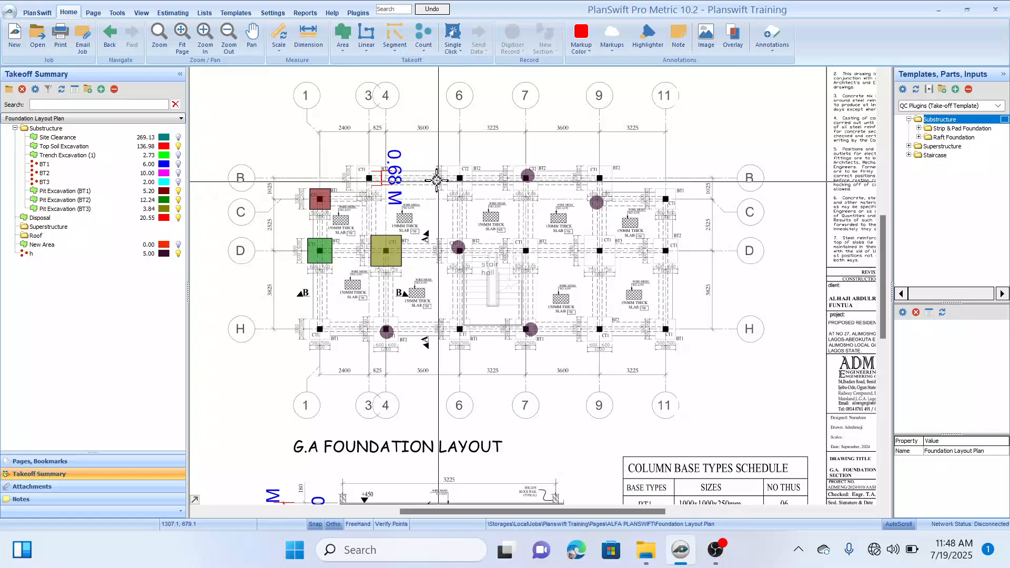
pyautogui.scroll(3, 399, 185)
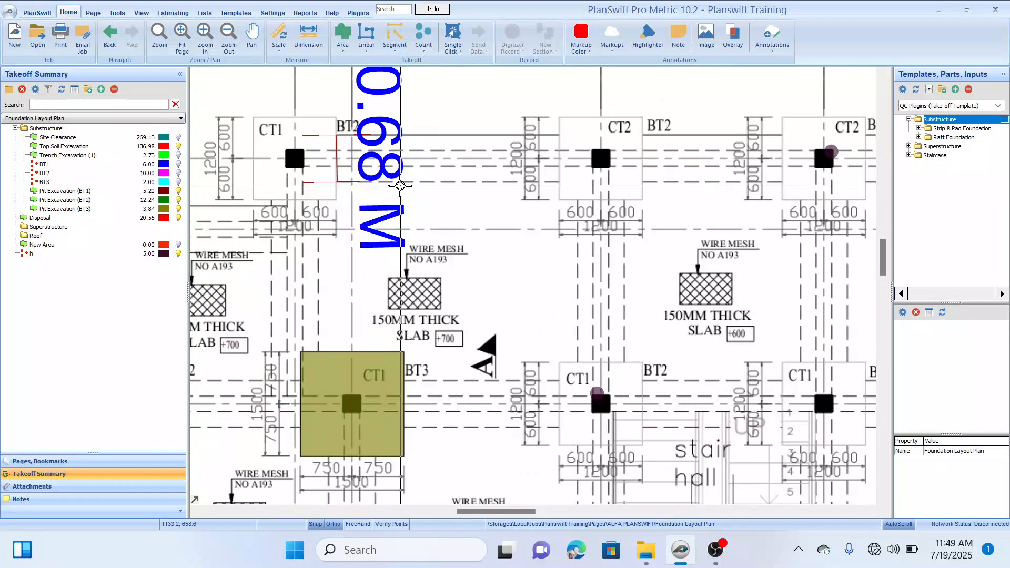
pyautogui.scroll(-2, 399, 185)
pyautogui.scroll(1, 411, 188)
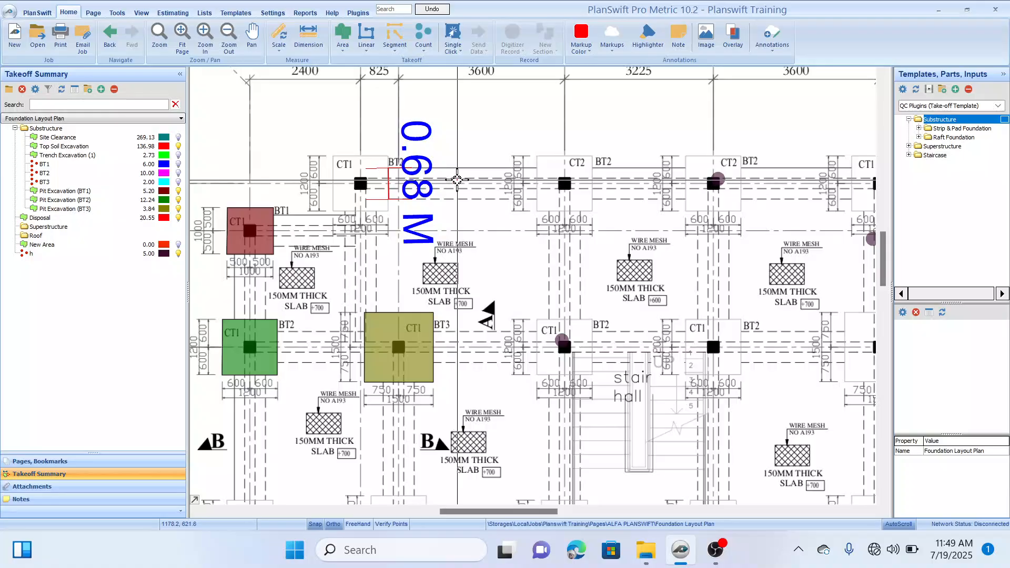
pyautogui.moveTo(461, 150); pyautogui.dragTo(511, 142)
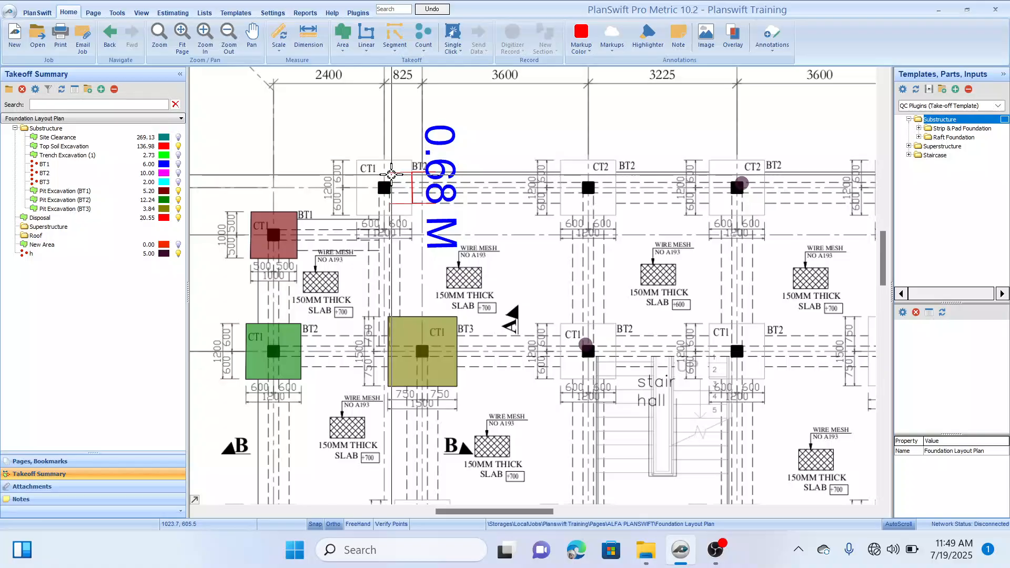
pyautogui.scroll(-1, 381, 155)
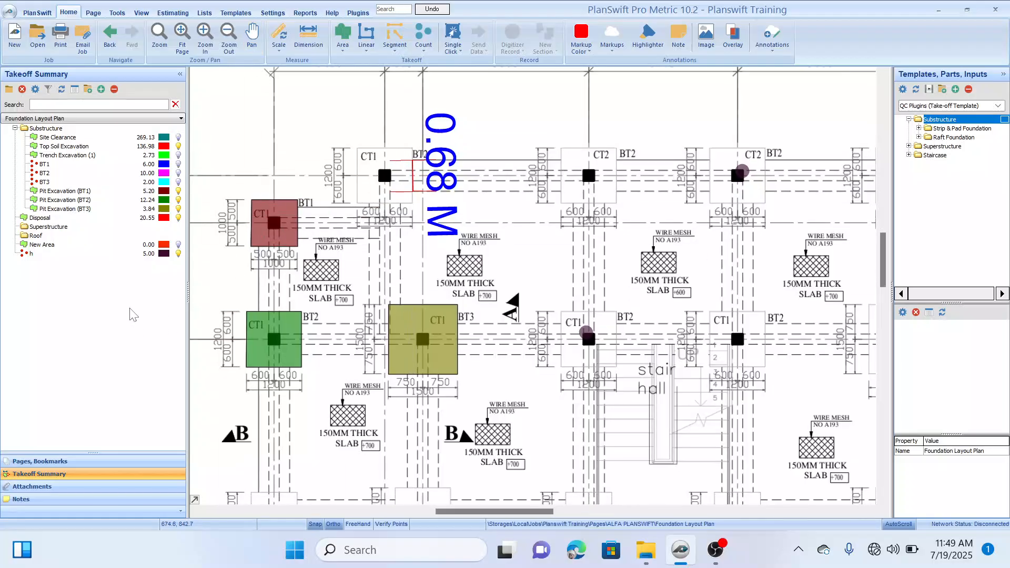
pyautogui.scroll(-1, 363, 260)
pyautogui.moveTo(444, 276); pyautogui.dragTo(427, 256)
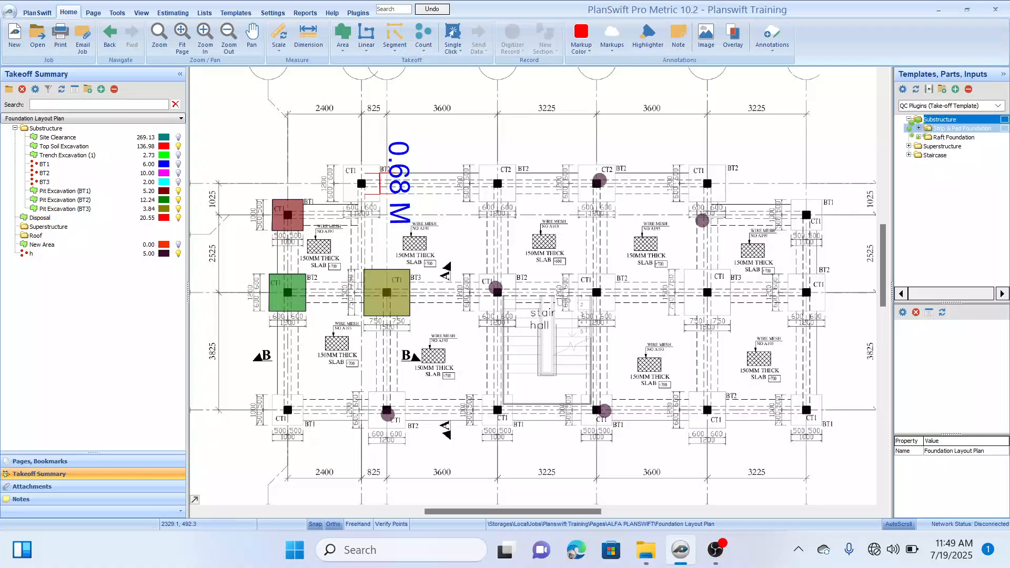
# Step: Expand the Strip & Pad Foundation template folder and inspect the grid line B trench on the foundation layout
pyautogui.click(919, 129)
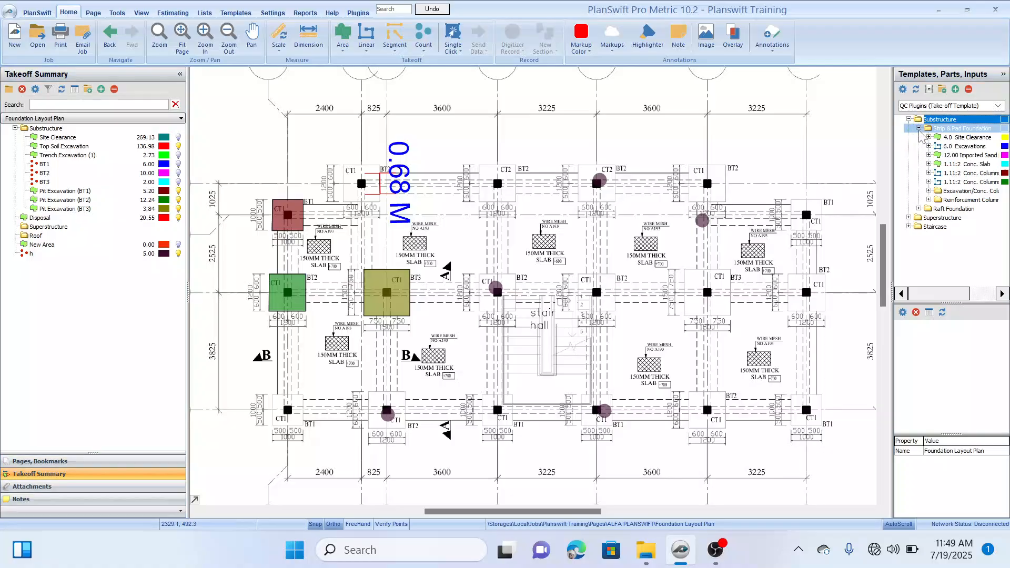
pyautogui.moveTo(579, 132); pyautogui.dragTo(597, 140)
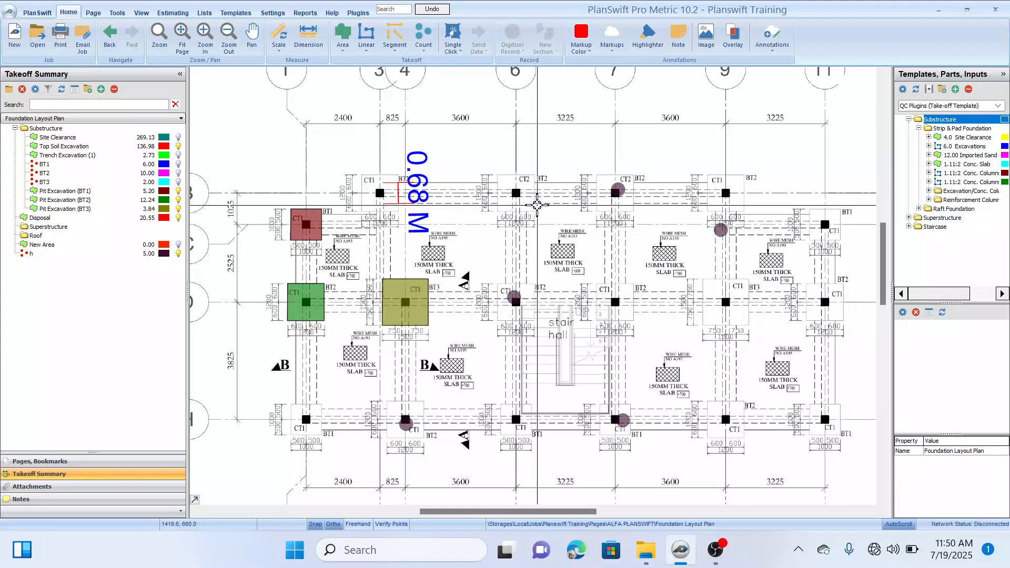
pyautogui.moveTo(531, 147)
pyautogui.mouseDown()
pyautogui.moveTo(578, 146)
pyautogui.moveTo(555, 140)
pyautogui.mouseUp()
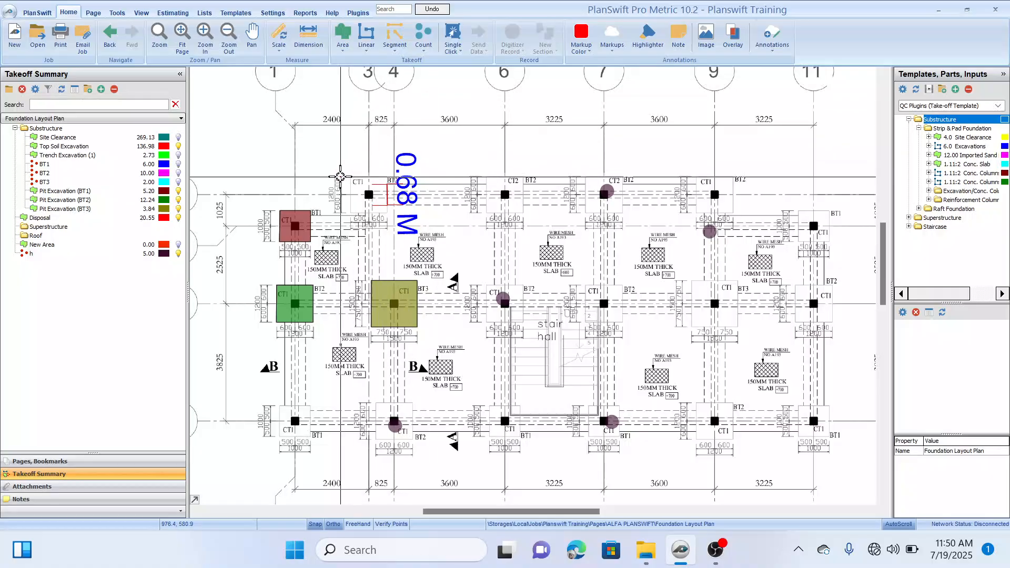
pyautogui.scroll(-1, 397, 195)
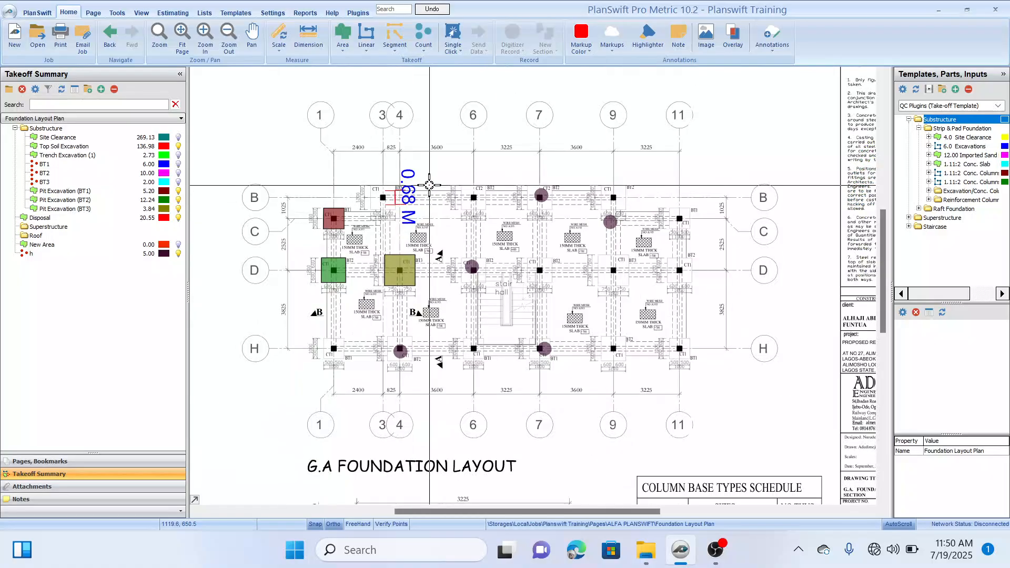
pyautogui.moveTo(439, 164); pyautogui.dragTo(436, 159)
pyautogui.scroll(4, 435, 160)
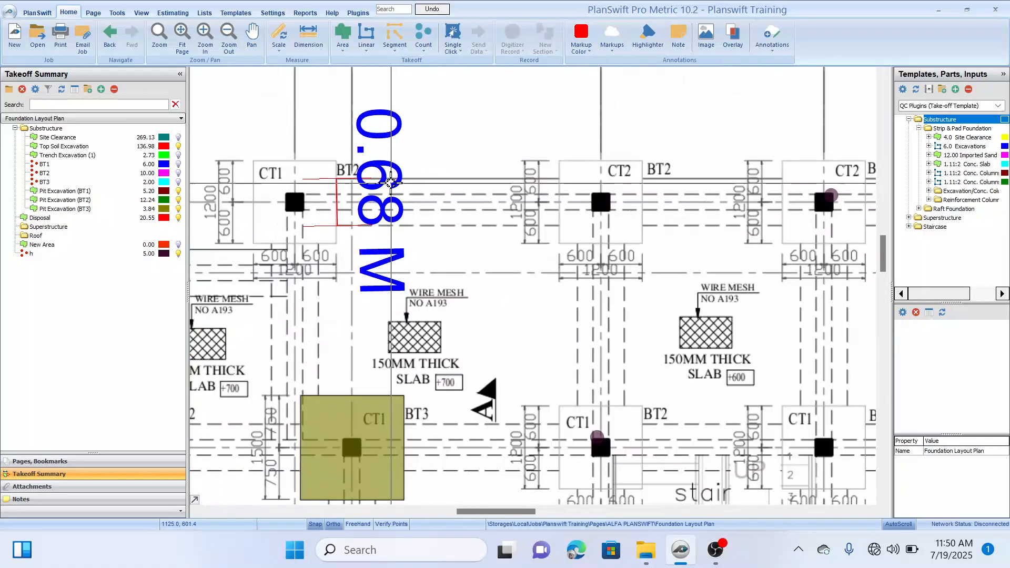
pyautogui.scroll(-3, 710, 173)
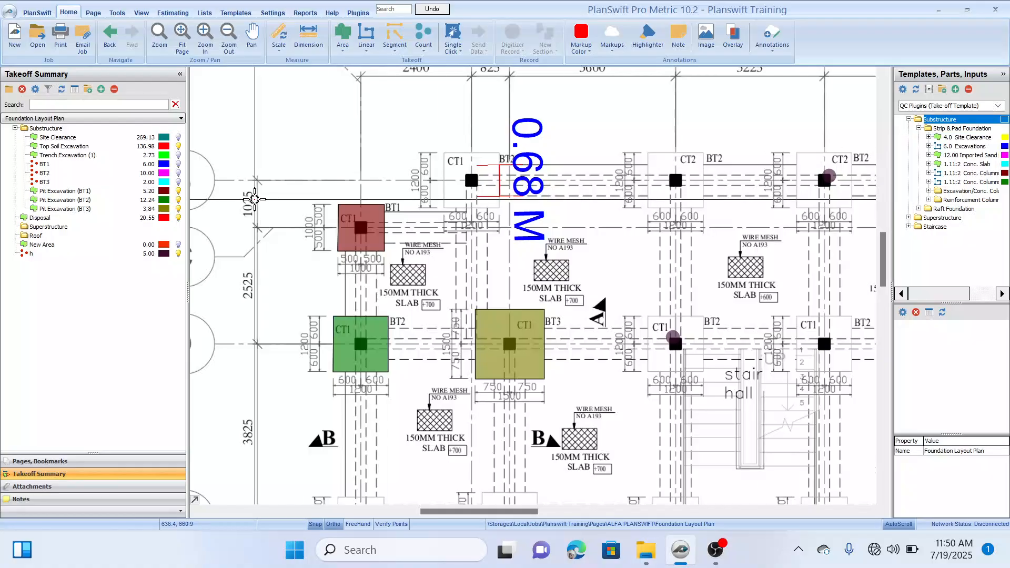
# Step: Open the Site Plan page and check which part the 4.0 Site Clearance template contains
pyautogui.click(72, 466)
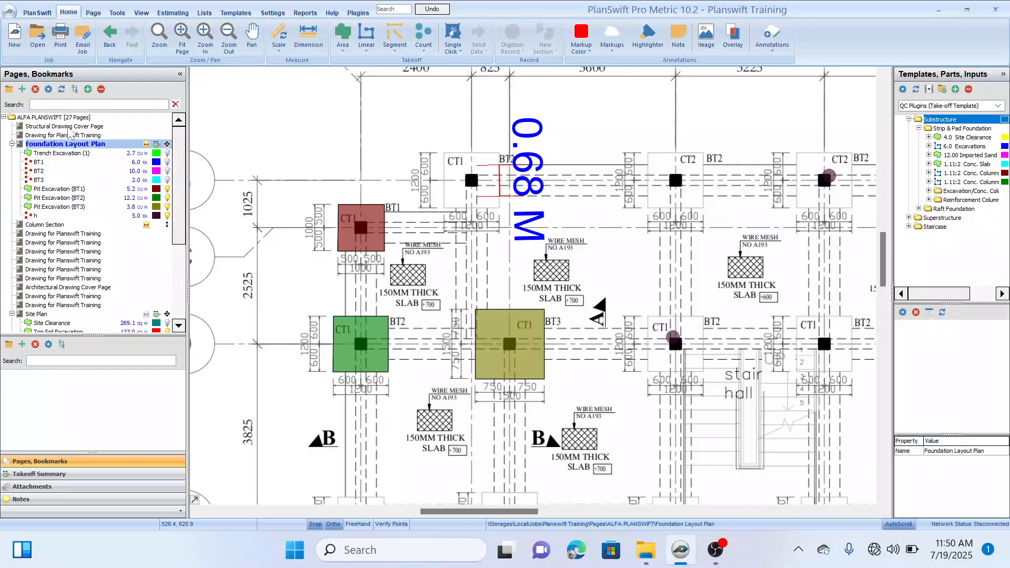
pyautogui.click(35, 314)
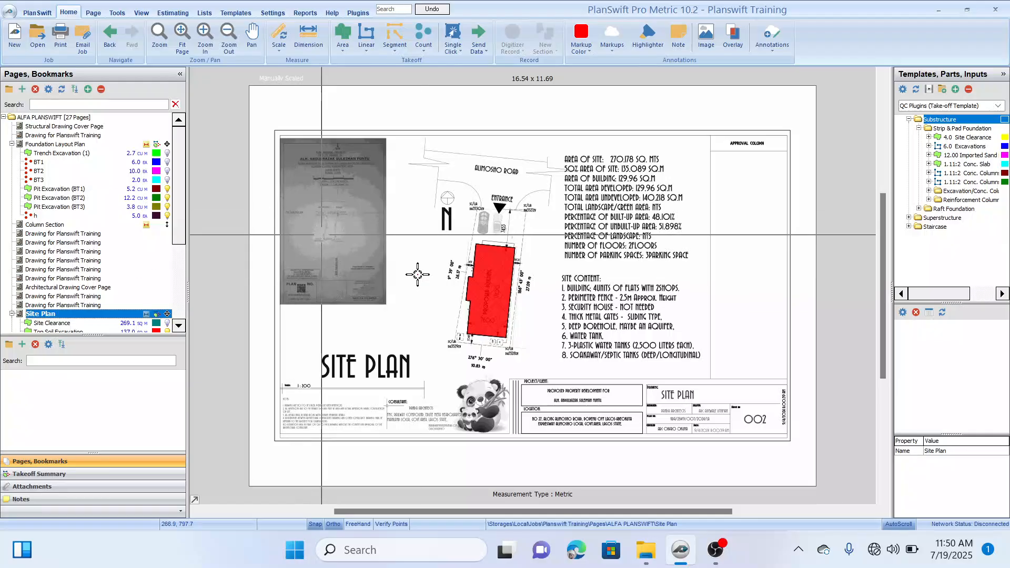
pyautogui.click(928, 138)
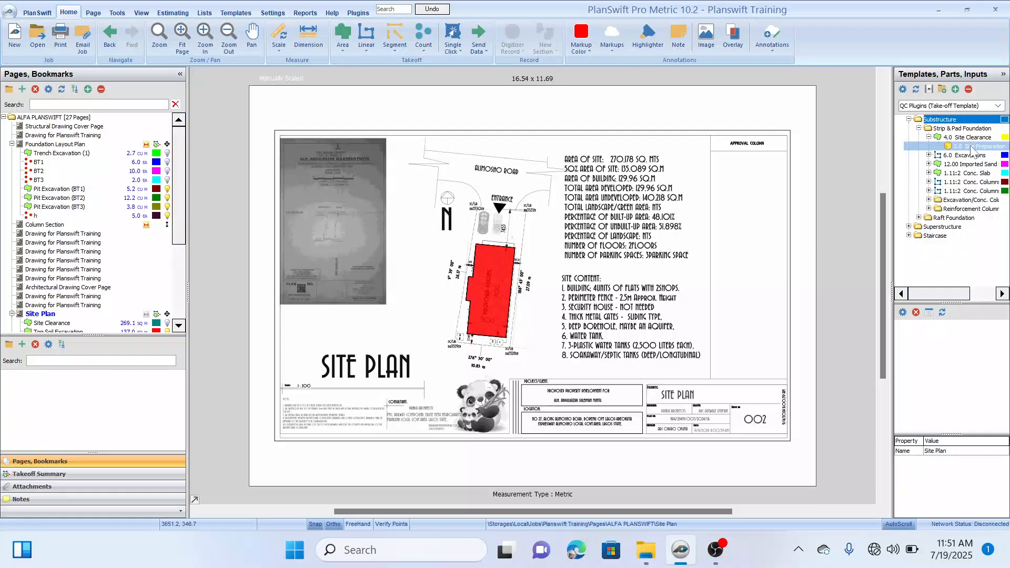
pyautogui.click(929, 137)
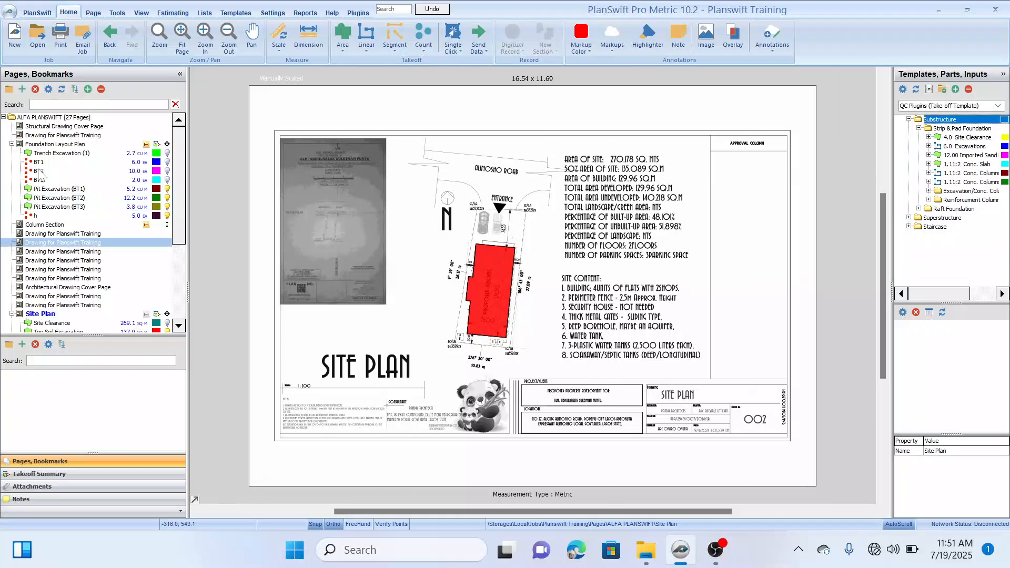
# Step: Return to the Foundation Layout Plan page and widen the template list slightly
pyautogui.click(59, 146)
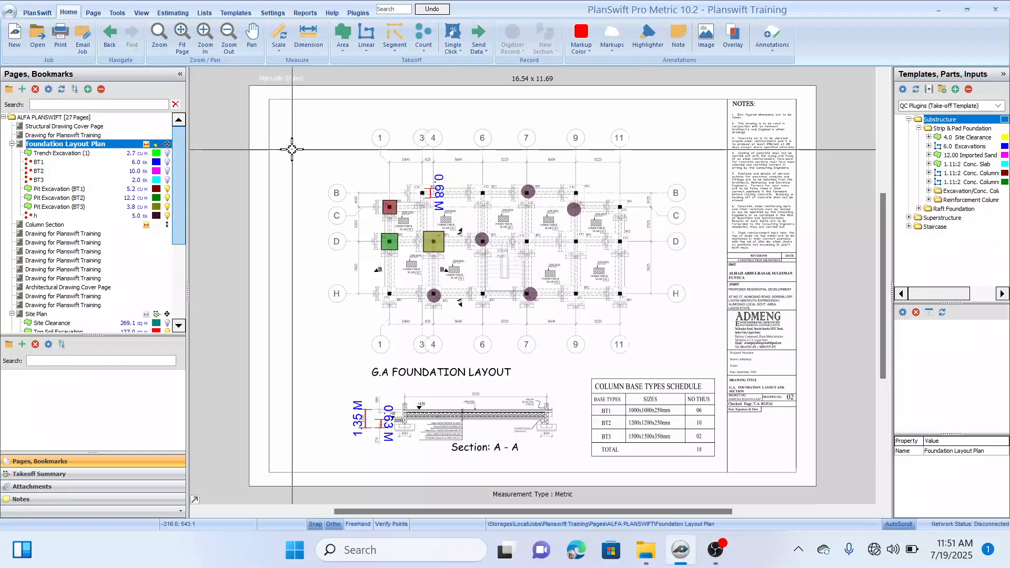
pyautogui.scroll(3, 383, 170)
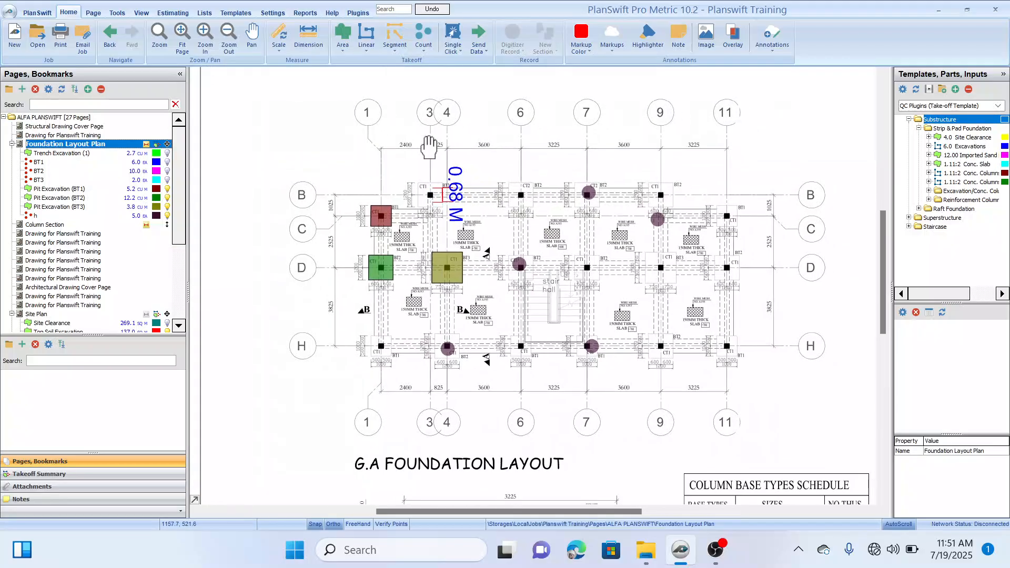
pyautogui.click(929, 149)
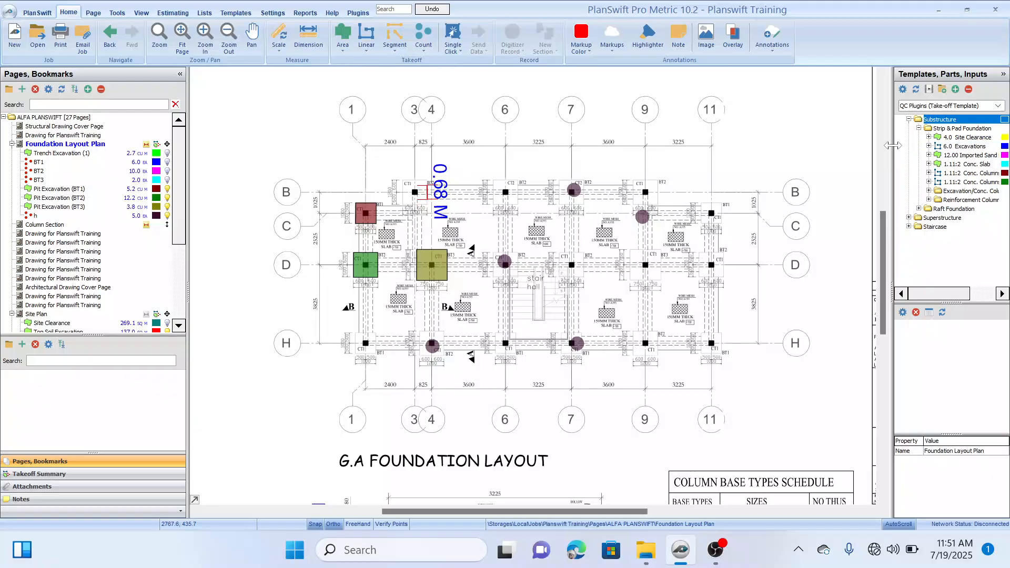
pyautogui.moveTo(893, 147); pyautogui.dragTo(884, 147)
# Step: Start a 6.0 Excavations takeoff in the Substructure folder with a width of 0.675 m and a depth of 0.52 m
pyautogui.moveTo(948, 147)
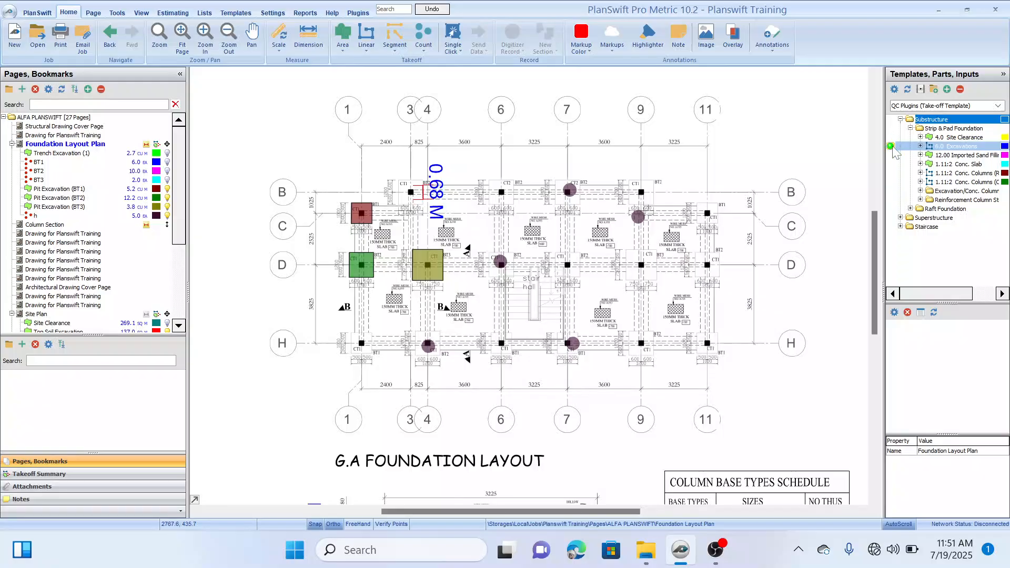
pyautogui.doubleClick(894, 150)
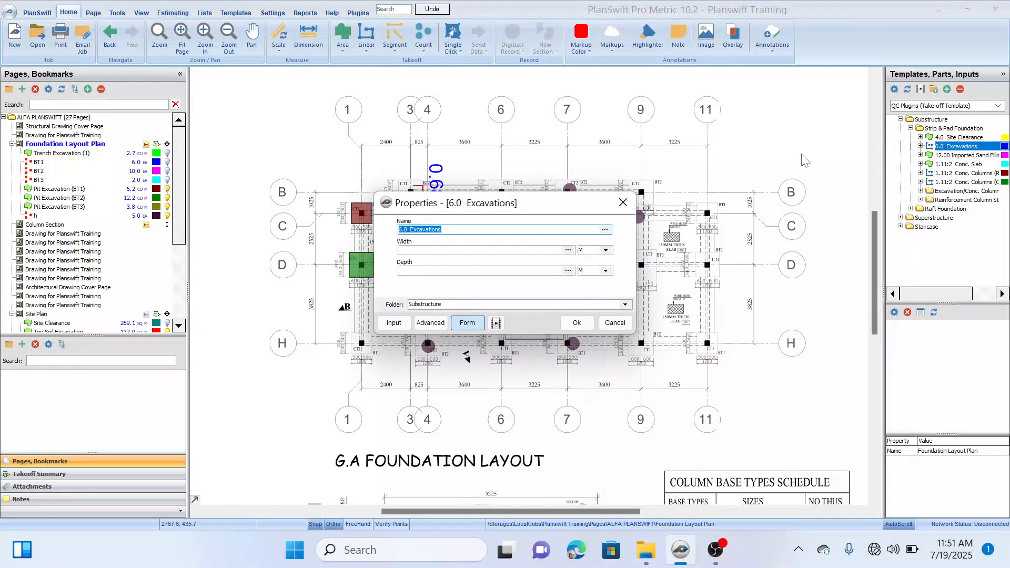
pyautogui.moveTo(552, 205)
pyautogui.mouseDown()
pyautogui.moveTo(738, 133)
pyautogui.moveTo(754, 230)
pyautogui.moveTo(805, 174)
pyautogui.moveTo(879, 149)
pyautogui.moveTo(902, 186)
pyautogui.moveTo(687, 140)
pyautogui.moveTo(469, 117)
pyautogui.moveTo(544, 107)
pyautogui.moveTo(523, 116)
pyautogui.moveTo(551, 119)
pyautogui.moveTo(571, 151)
pyautogui.moveTo(561, 155)
pyautogui.mouseUp()
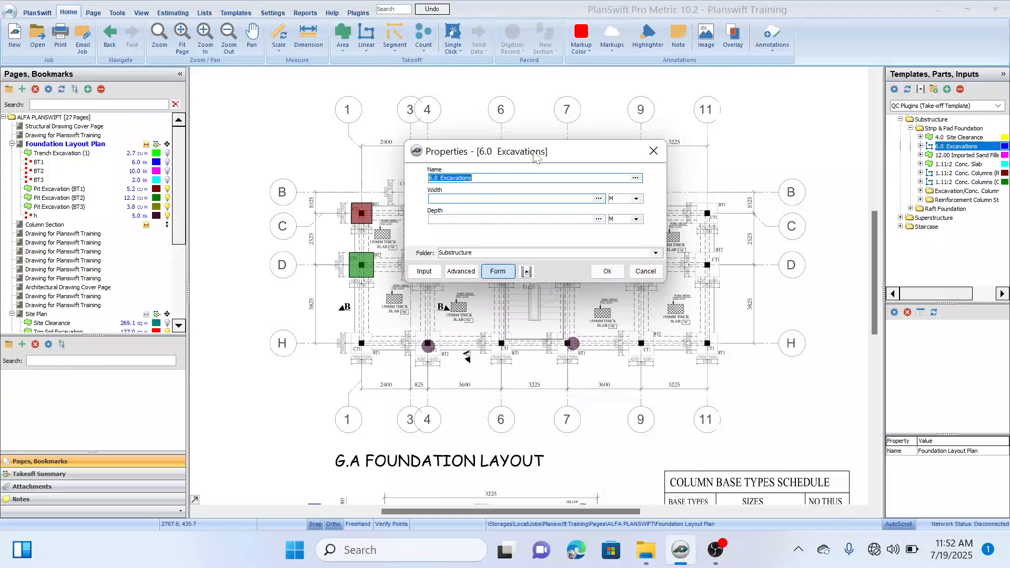
pyautogui.moveTo(559, 153)
pyautogui.mouseDown()
pyautogui.moveTo(523, 258)
pyautogui.moveTo(496, 274)
pyautogui.mouseUp()
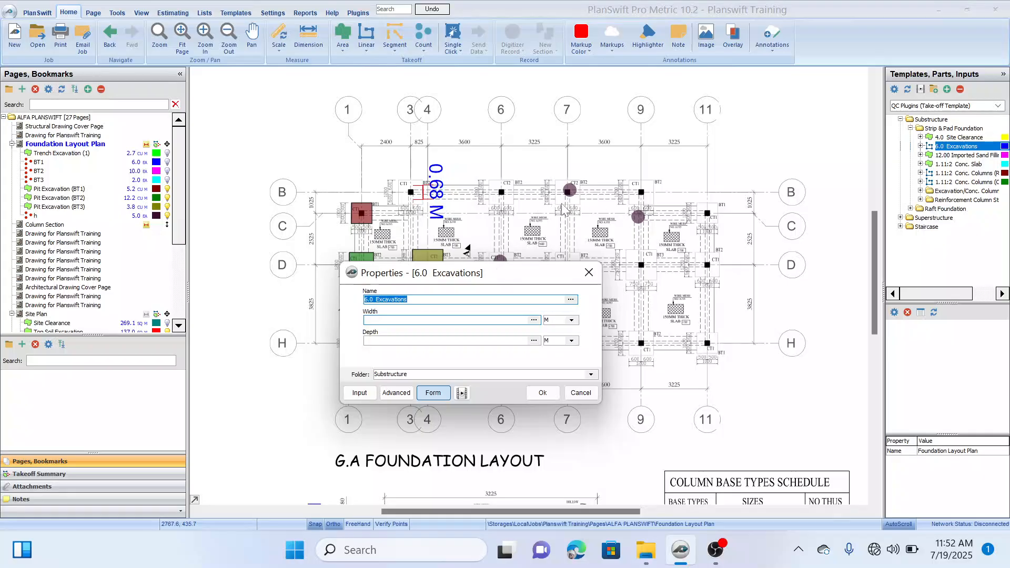
pyautogui.moveTo(505, 272); pyautogui.dragTo(506, 187)
pyautogui.click(453, 235)
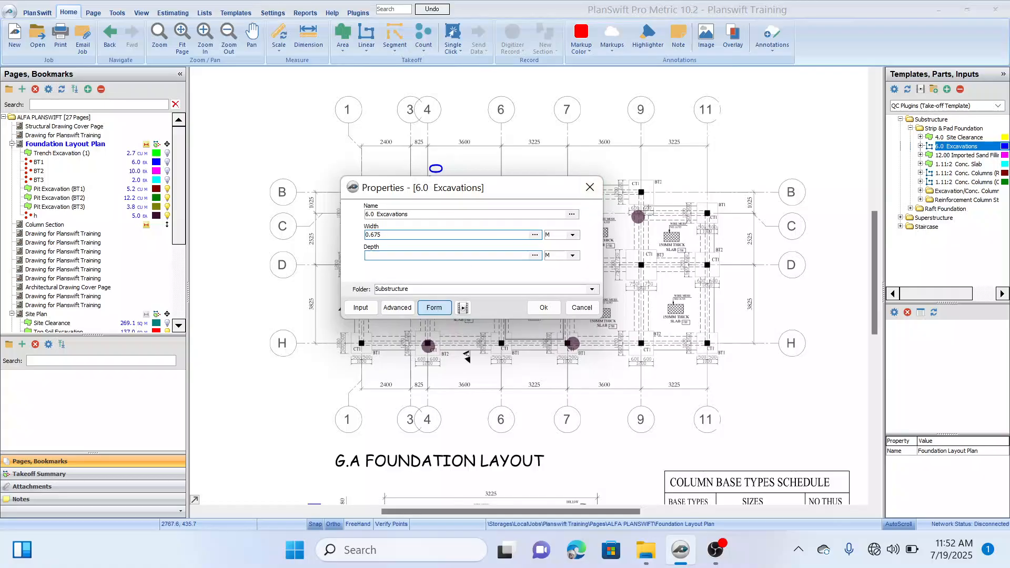
pyautogui.click(453, 256)
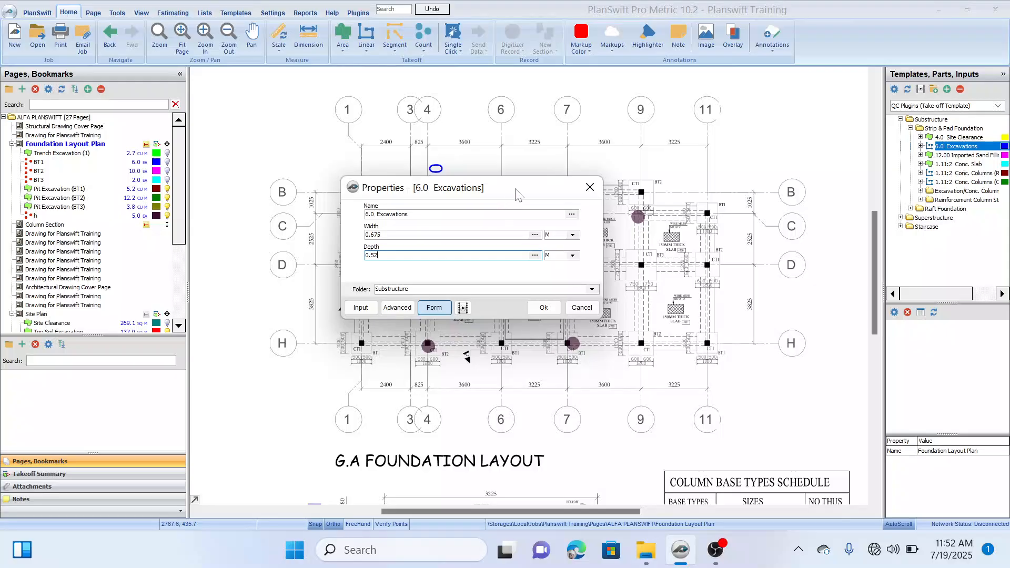
pyautogui.moveTo(516, 194); pyautogui.dragTo(519, 161)
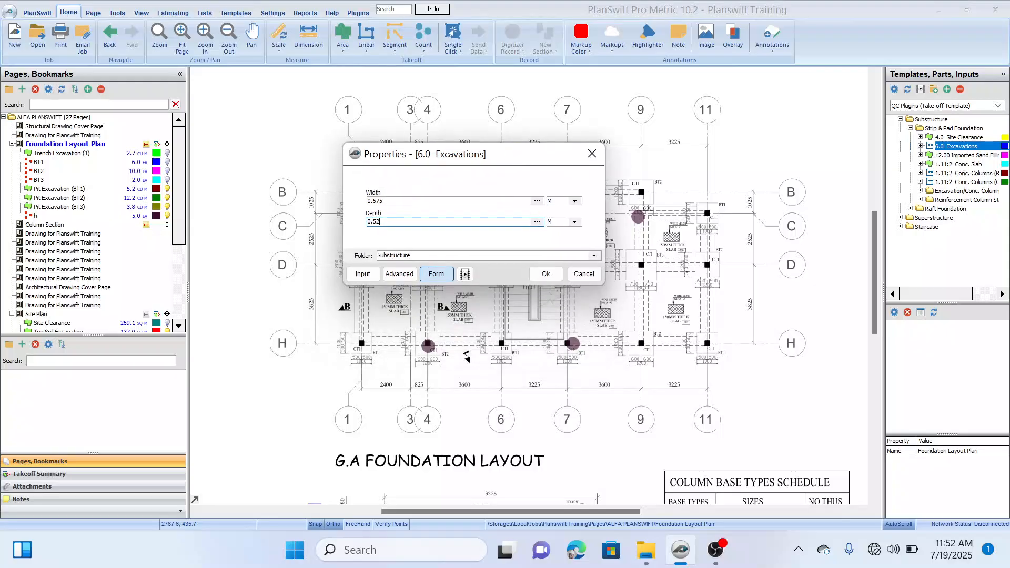
pyautogui.click(538, 276)
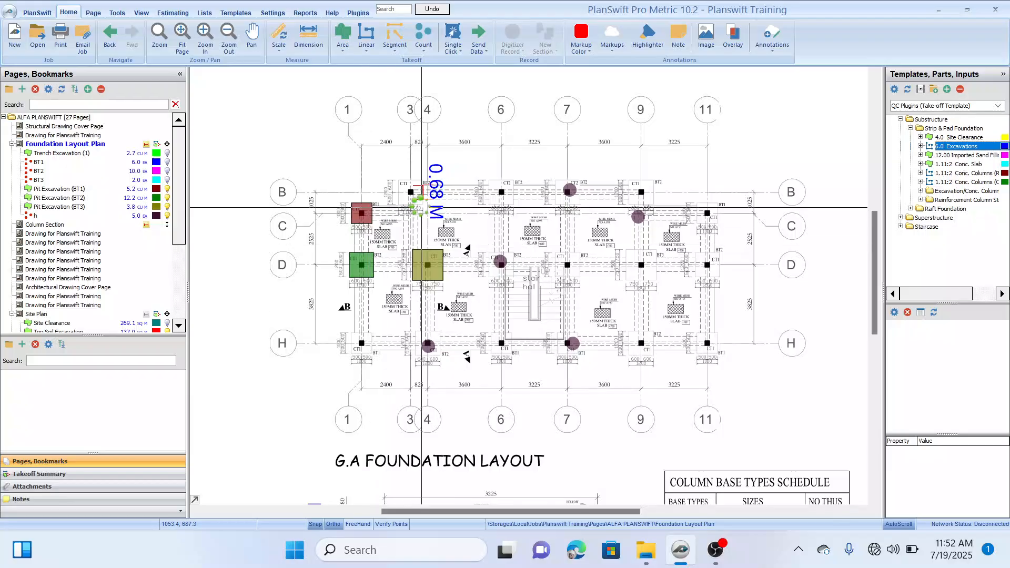
# Step: Trace the first trench segment along grid line B between the column bases at grids 3 and 6, about 3.21 m long
pyautogui.click(421, 207)
pyautogui.scroll(2, 421, 206)
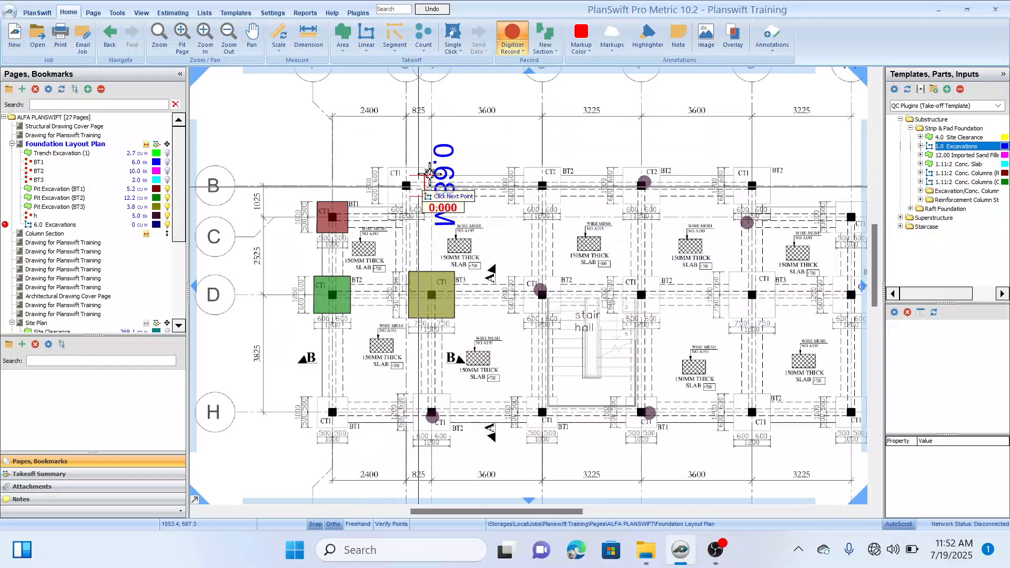
pyautogui.scroll(-1, 429, 189)
pyautogui.scroll(3, 412, 197)
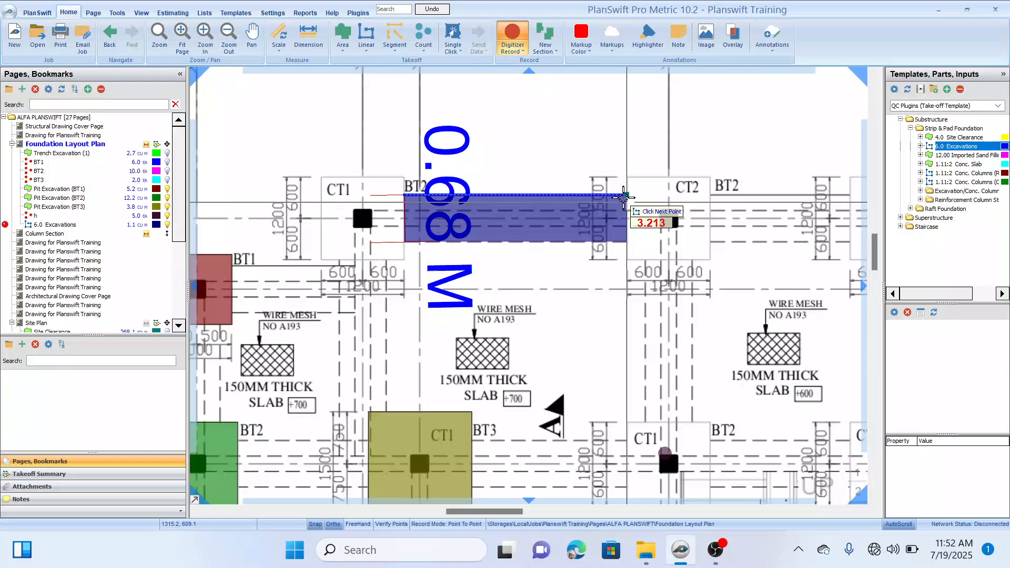
pyautogui.click(625, 196)
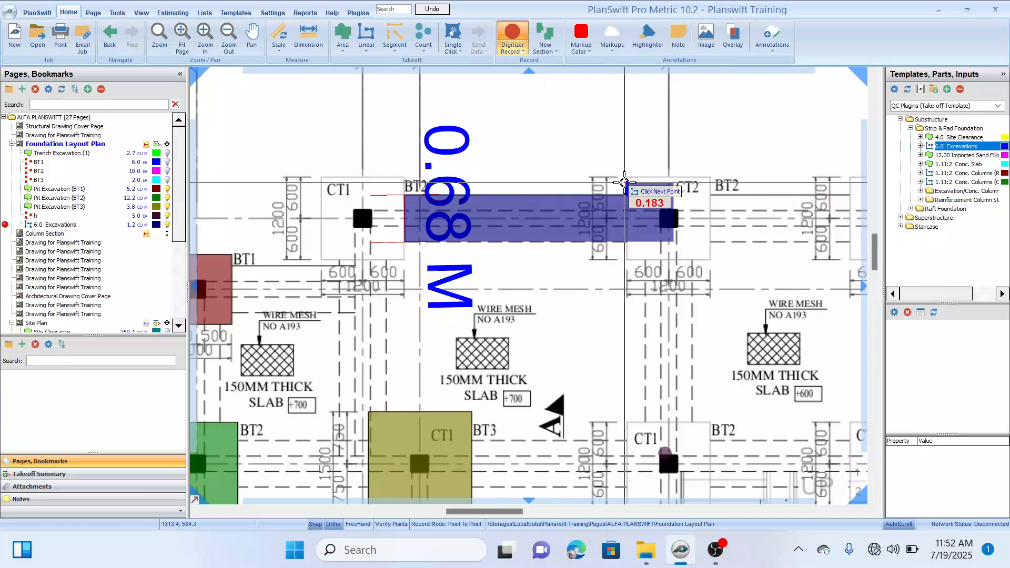
pyautogui.rightClick(626, 181)
# Step: Add a second trench segment on grid line B between the bases at grids 6 and 7, about 2.03 m long
pyautogui.moveTo(704, 241); pyautogui.dragTo(519, 235)
pyautogui.click(522, 192)
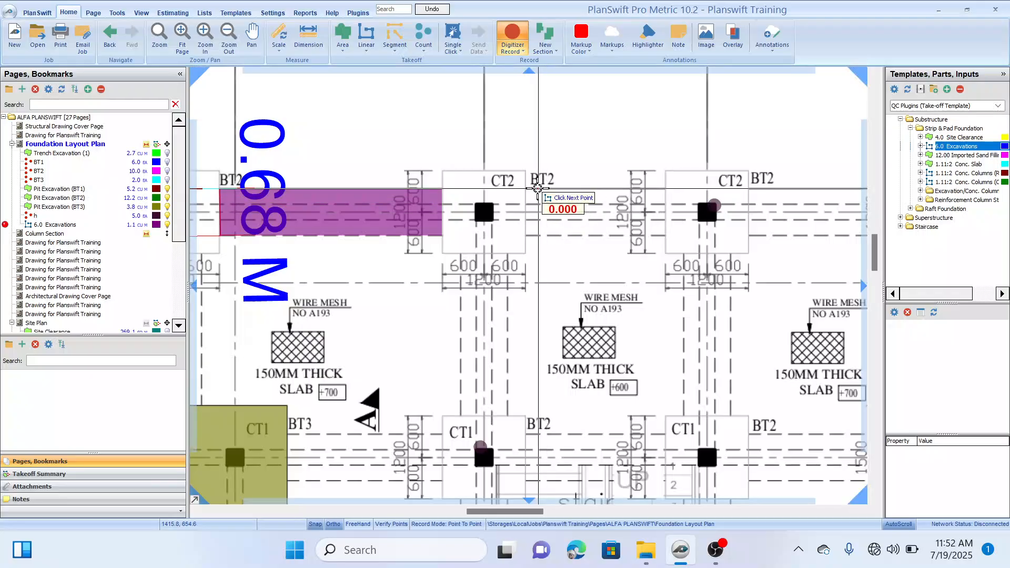
pyautogui.scroll(3, 522, 192)
pyautogui.click(522, 194)
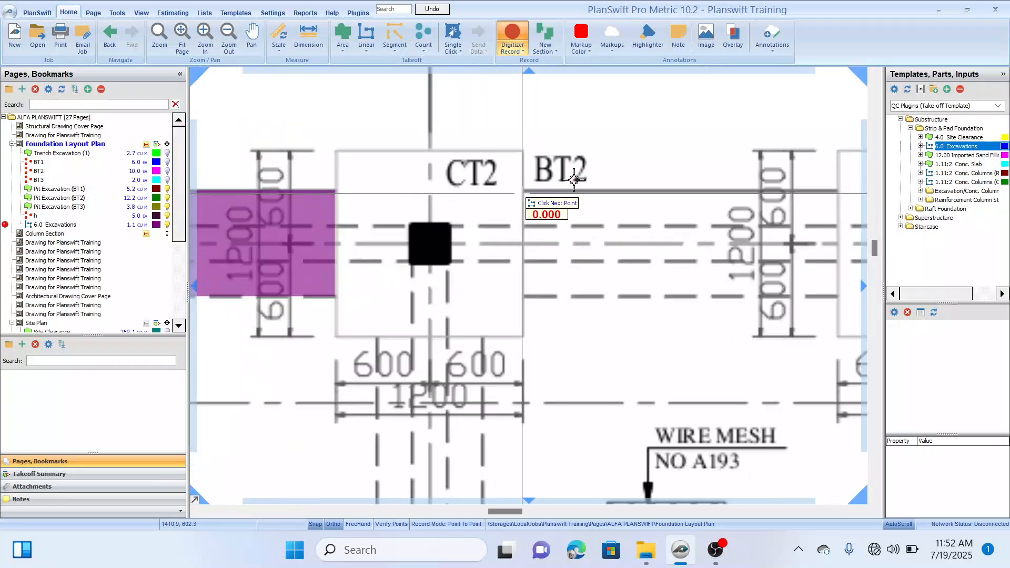
pyautogui.moveTo(685, 208); pyautogui.dragTo(529, 217)
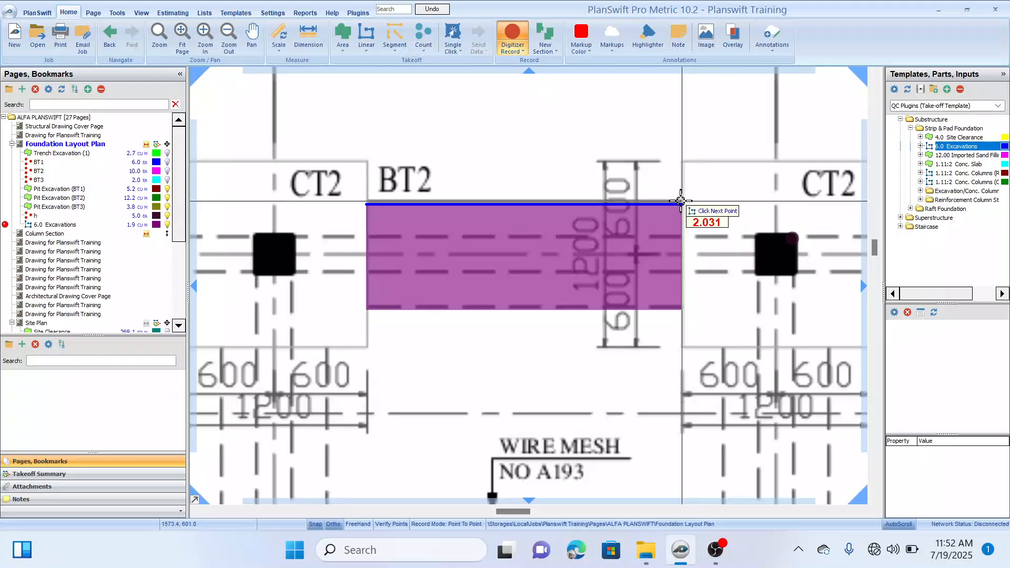
pyautogui.click(678, 204)
pyautogui.scroll(-5, 677, 204)
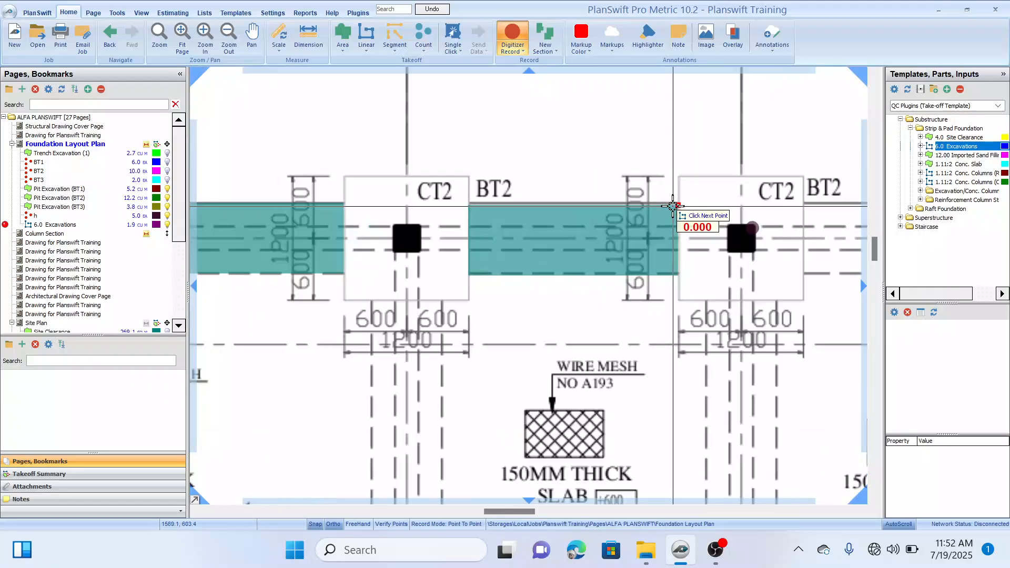
# Step: Add a third trench segment on grid line B between the bases at grids 7 and 9, and finish recording
pyautogui.moveTo(530, 203); pyautogui.dragTo(567, 302)
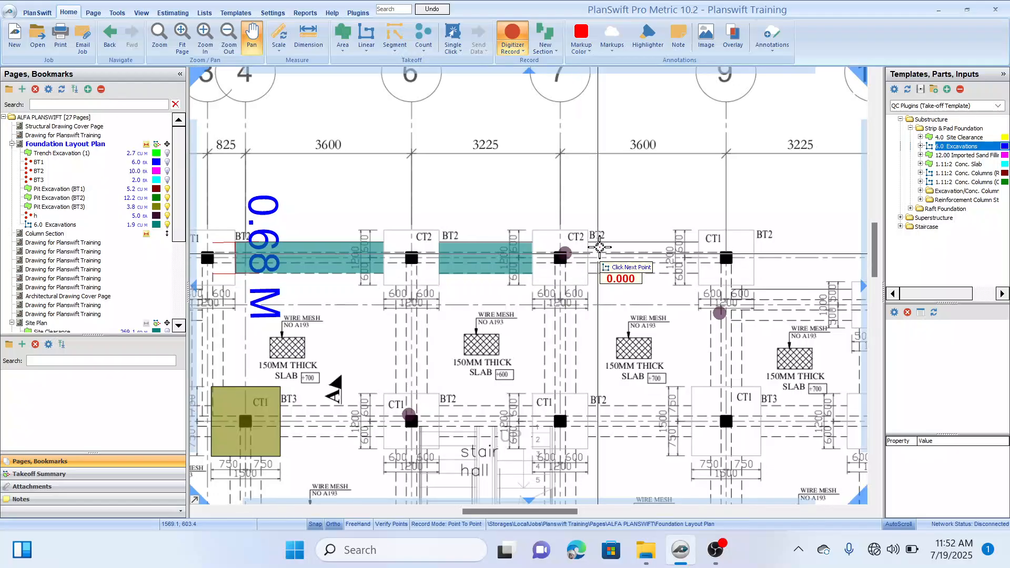
pyautogui.scroll(5, 602, 231)
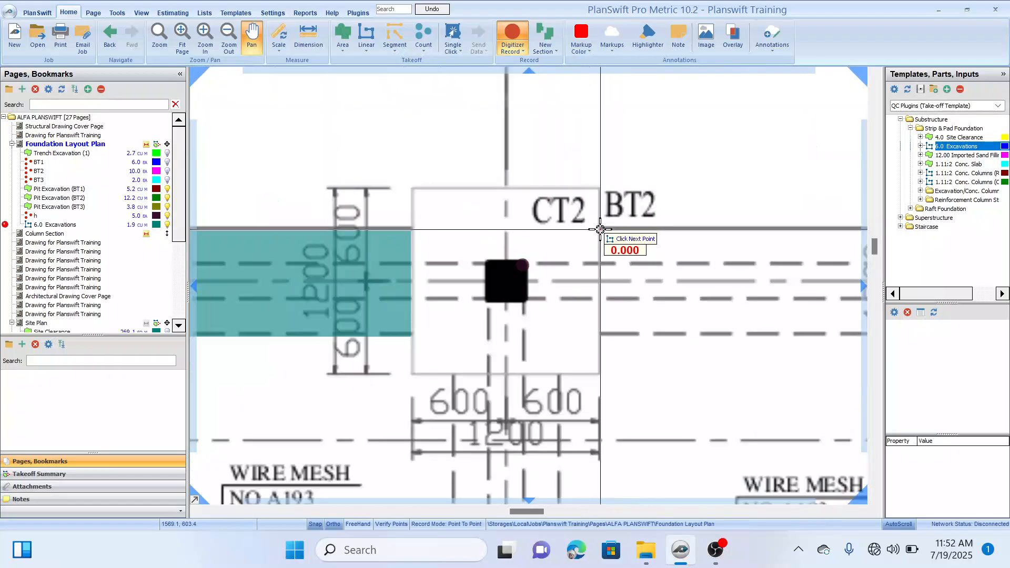
pyautogui.click(599, 229)
pyautogui.moveTo(752, 229); pyautogui.dragTo(545, 246)
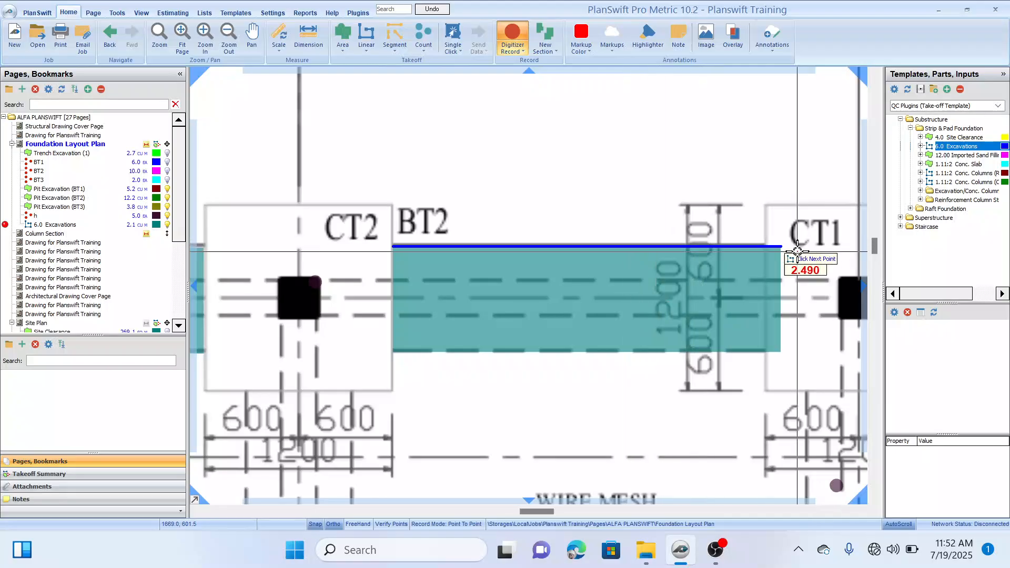
pyautogui.click(765, 247)
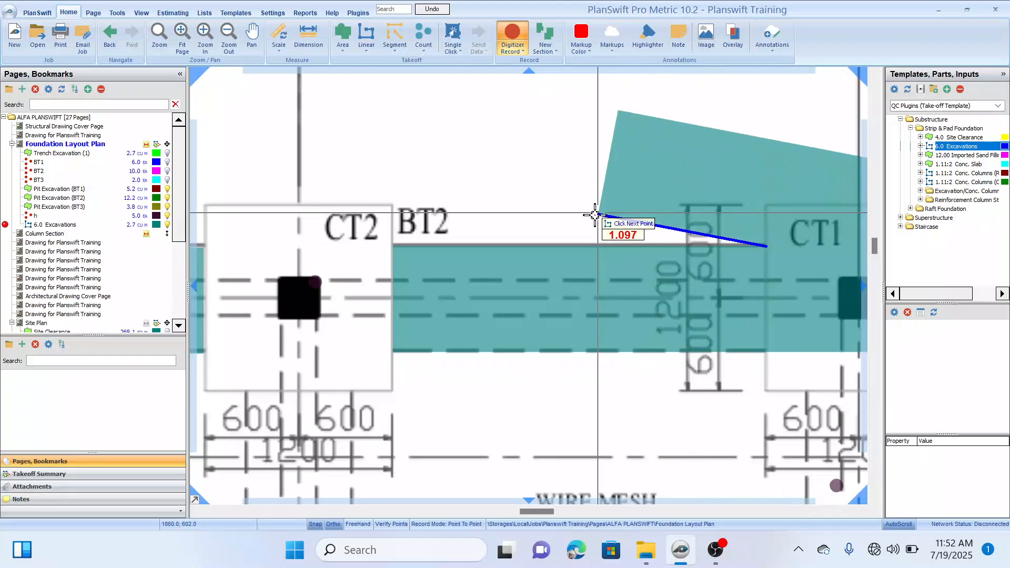
pyautogui.scroll(-3, 631, 225)
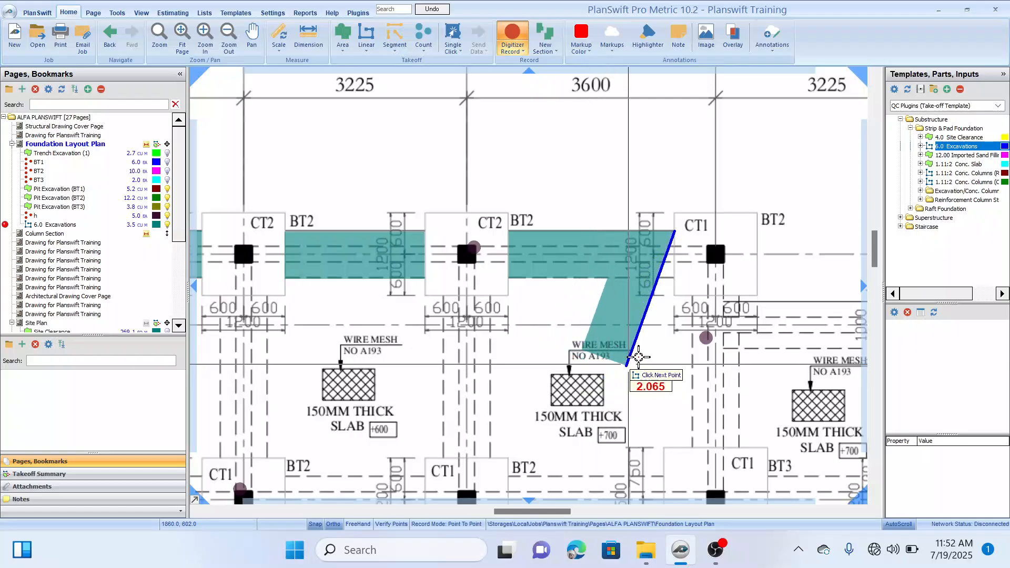
pyautogui.scroll(-3, 574, 341)
pyautogui.moveTo(574, 341); pyautogui.dragTo(626, 316)
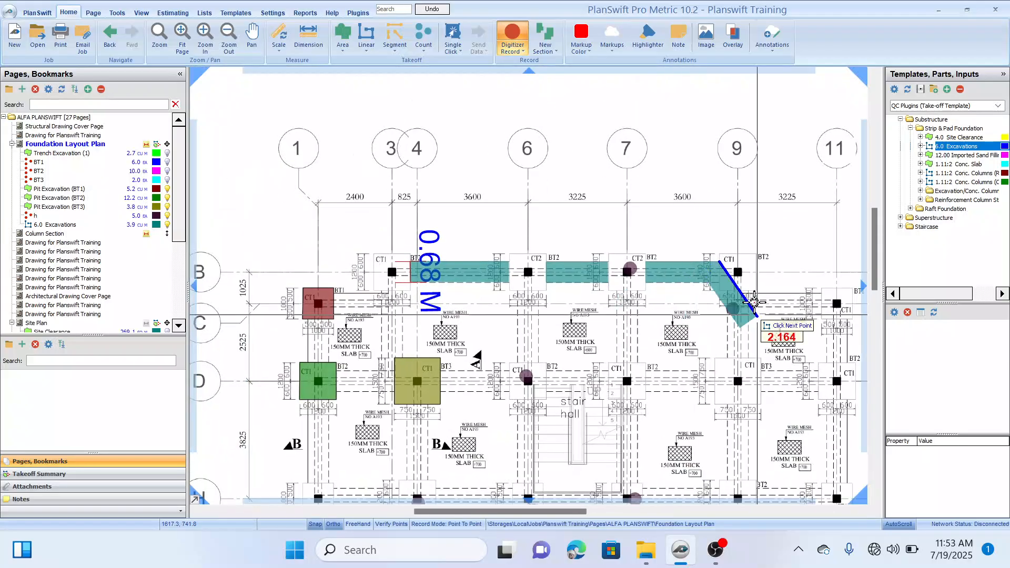
pyautogui.press('Escape')
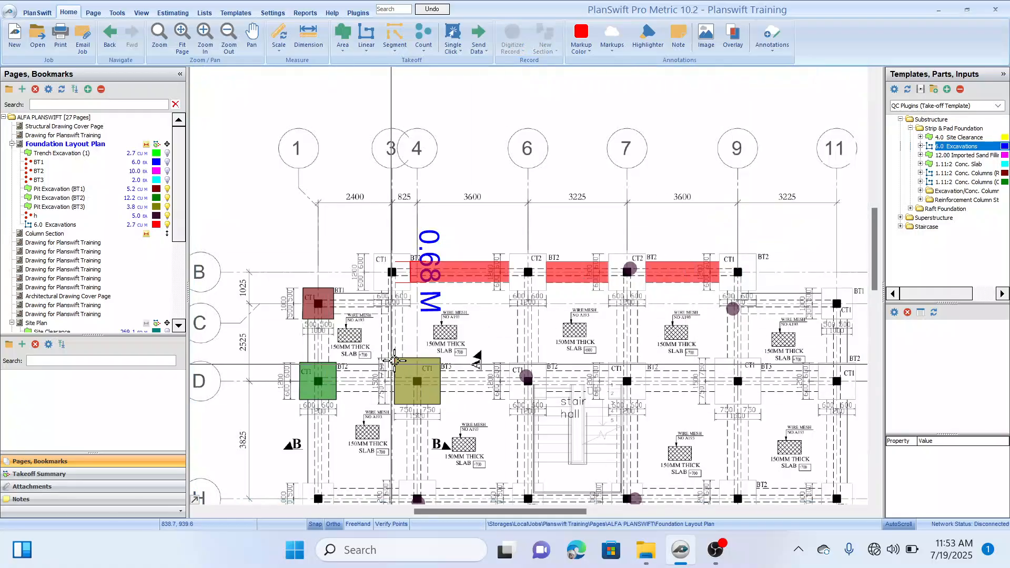
# Step: Open the takeoff summary and compare 6.0 Excavations and its part quantities with Trench Excavation (1)
pyautogui.moveTo(489, 334); pyautogui.dragTo(462, 286)
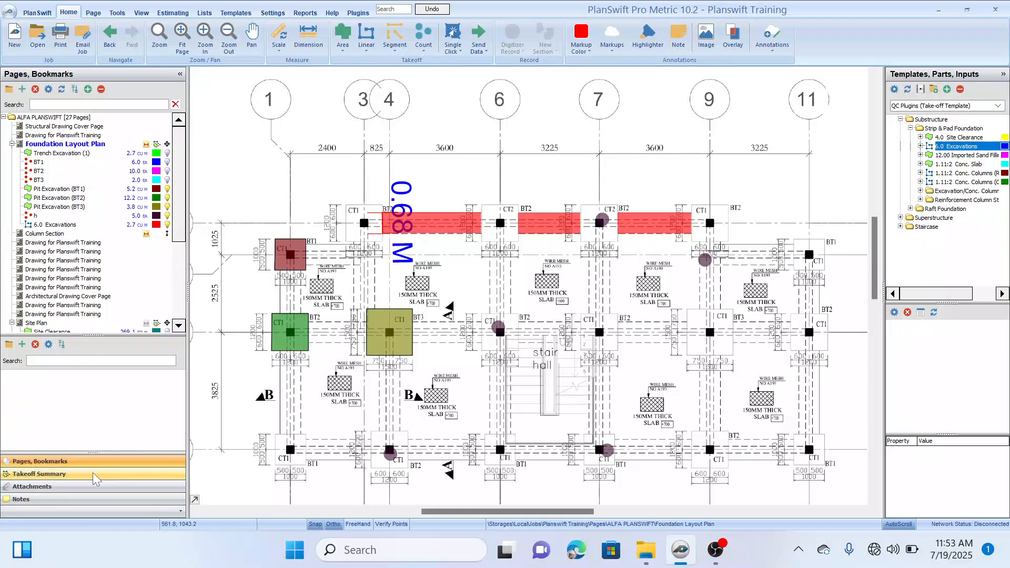
pyautogui.click(94, 474)
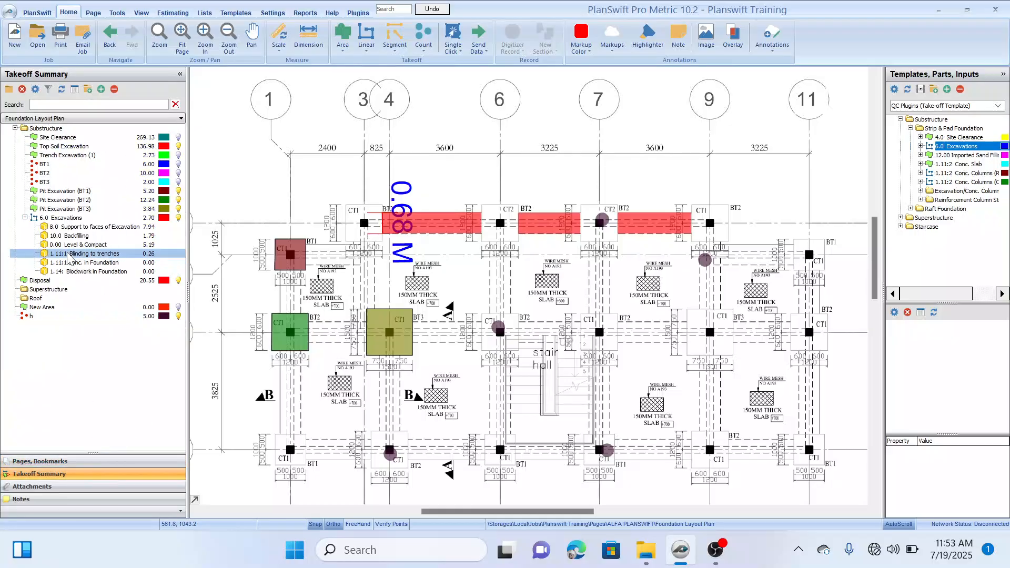
pyautogui.moveTo(187, 241); pyautogui.dragTo(201, 240)
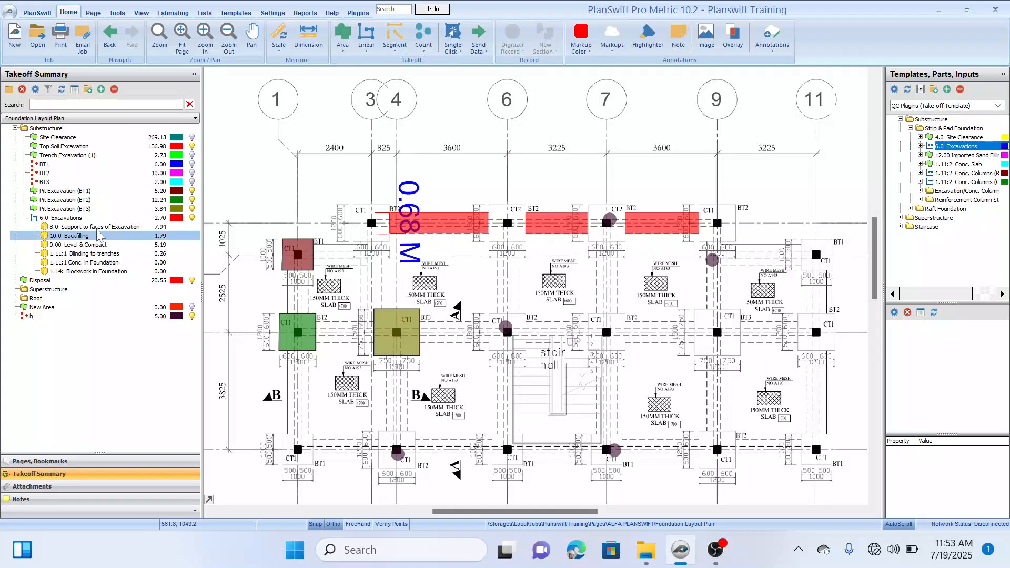
pyautogui.click(88, 219)
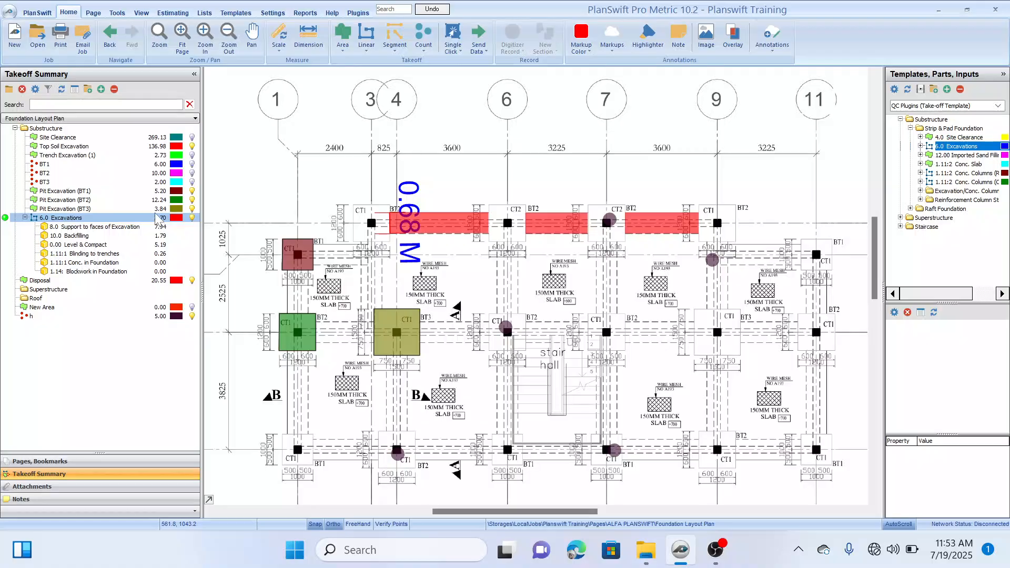
pyautogui.click(122, 157)
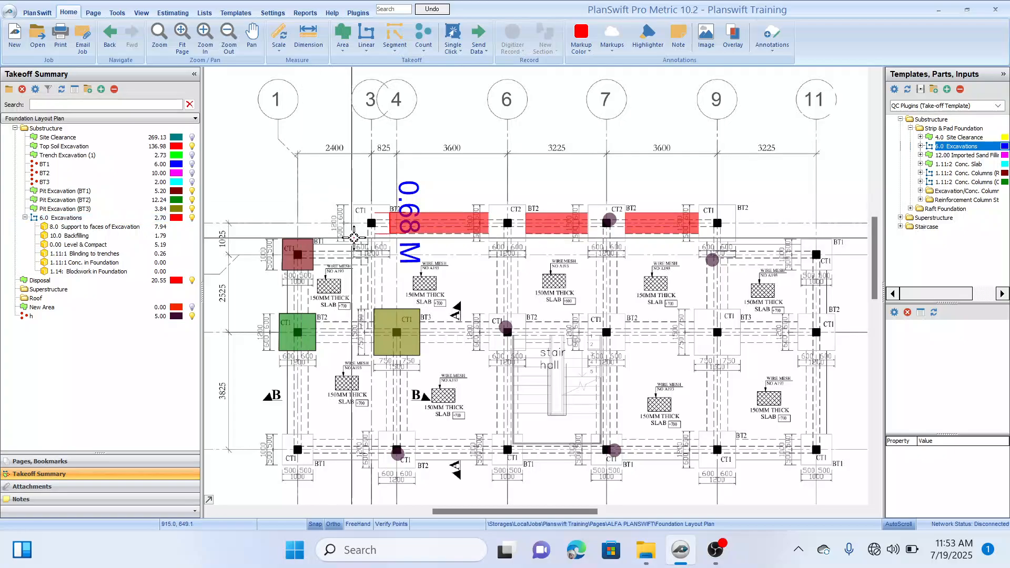
pyautogui.click(404, 169)
pyautogui.moveTo(404, 169); pyautogui.dragTo(399, 168)
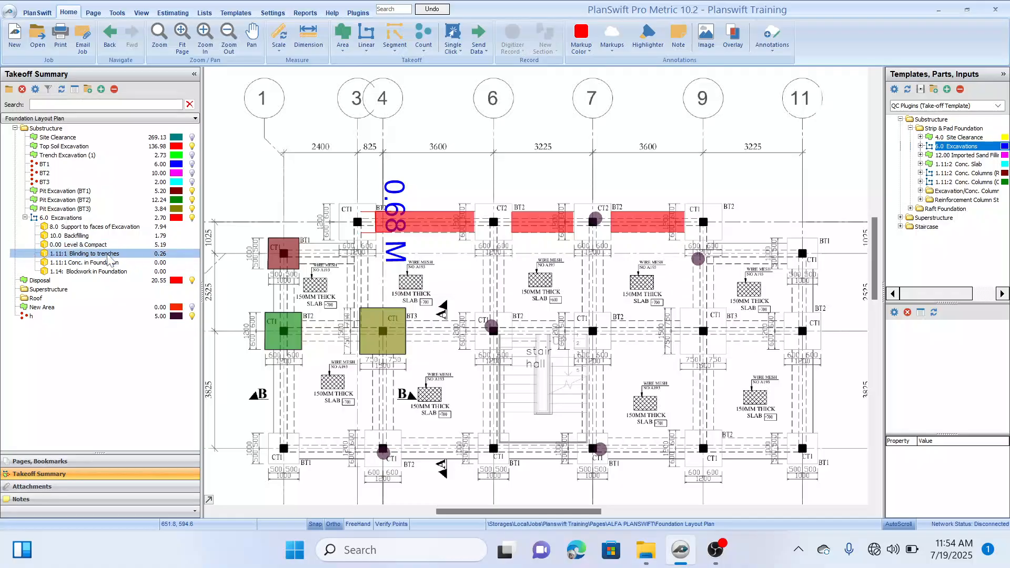
# Step: Check the width and thickness inputs of the 1.11:1 Blinding to trenches part
pyautogui.doubleClick(166, 253)
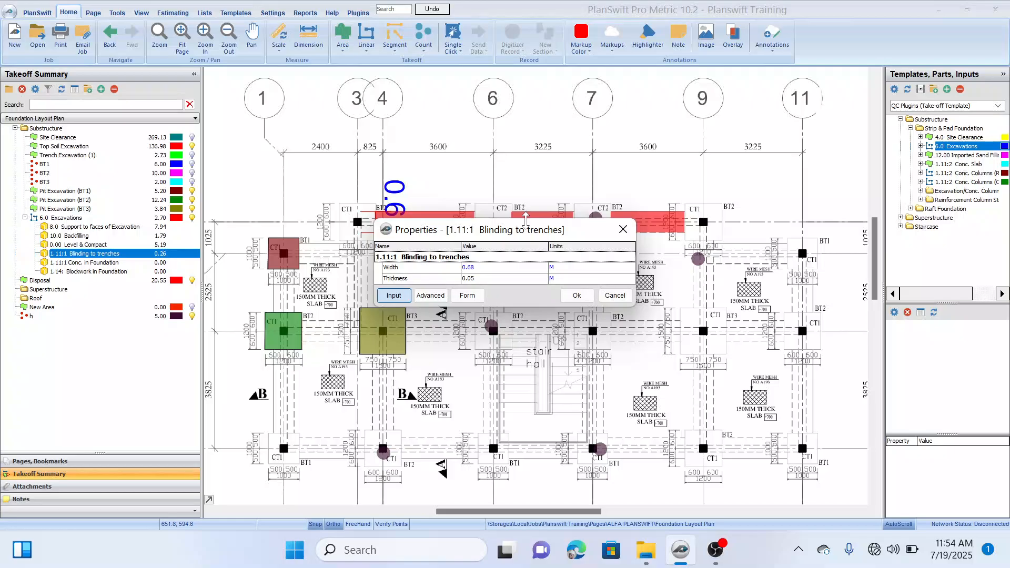
pyautogui.moveTo(585, 230); pyautogui.dragTo(624, 113)
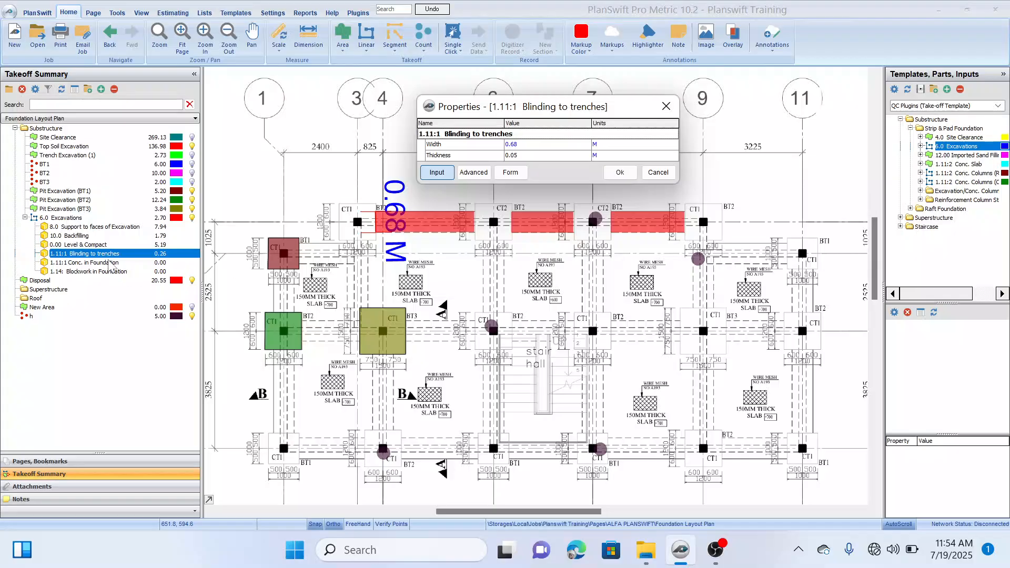
pyautogui.click(525, 156)
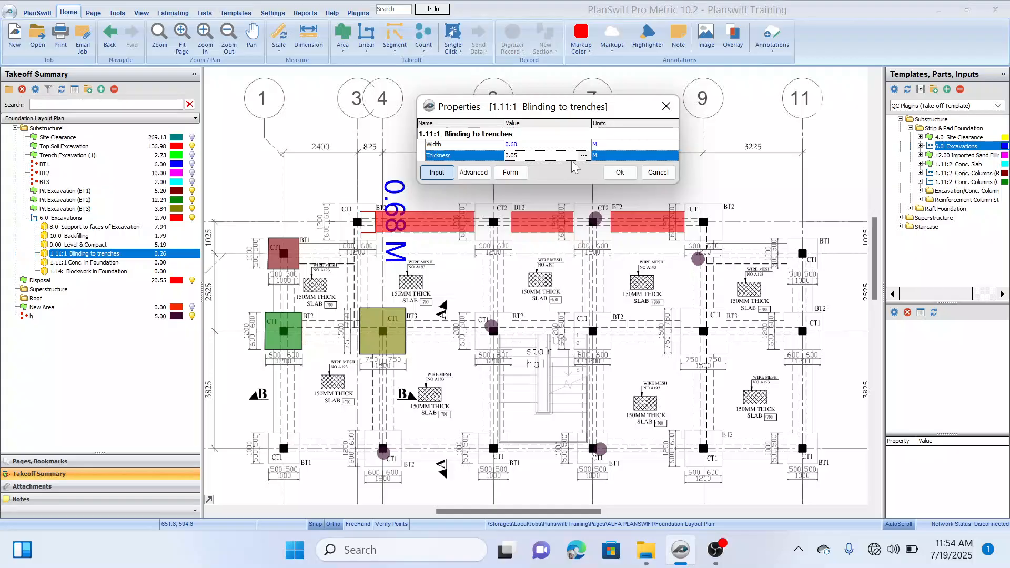
pyautogui.click(617, 174)
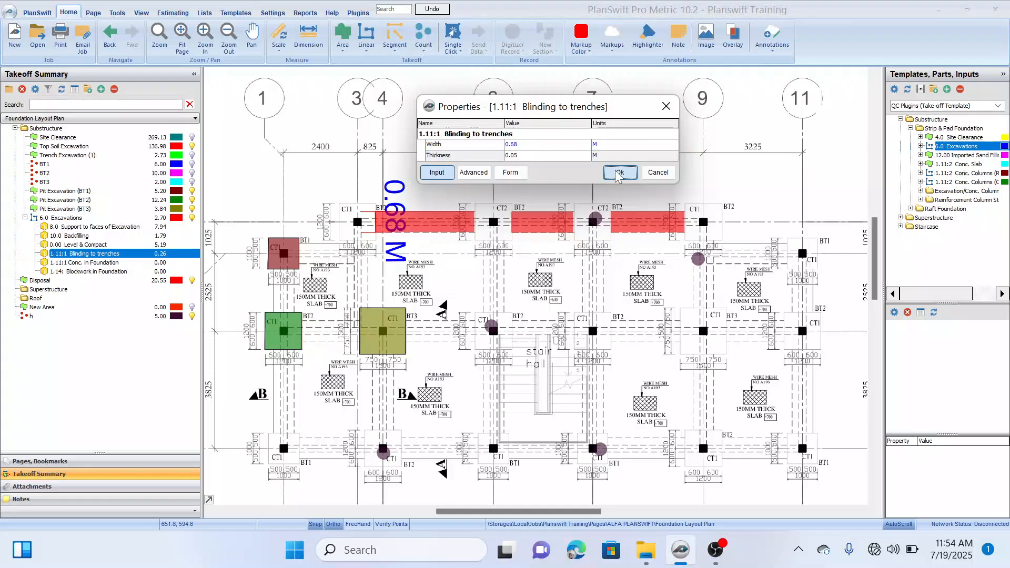
# Step: Check which inputs the 1.11:1 Conc. in Foundation part requires
pyautogui.doubleClick(115, 265)
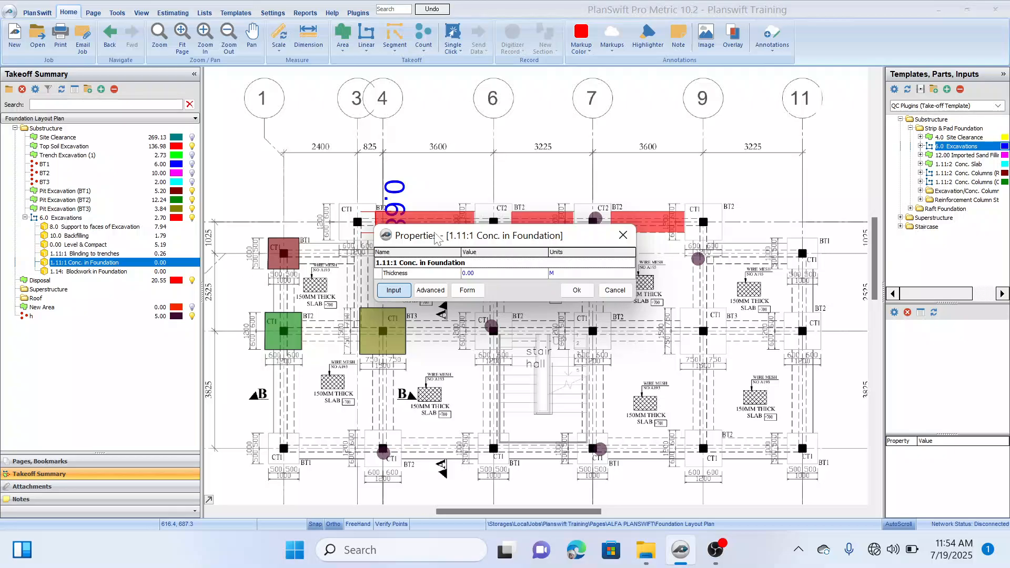
pyautogui.moveTo(515, 239); pyautogui.dragTo(513, 106)
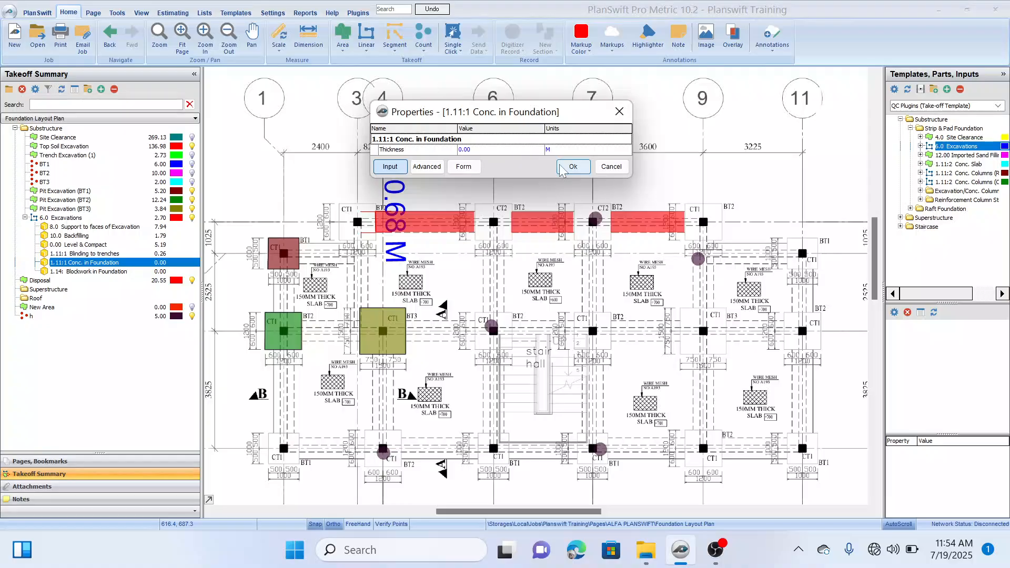
pyautogui.click(610, 167)
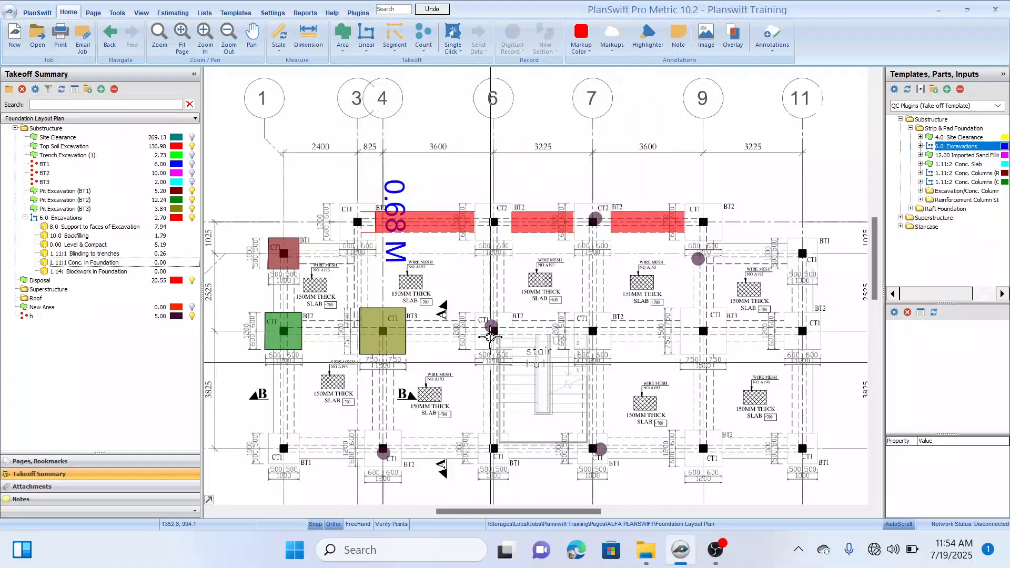
# Step: Examine the footing in Section A - A below the foundation layout for the foundation concrete thickness
pyautogui.scroll(-5, 491, 329)
pyautogui.moveTo(502, 272); pyautogui.dragTo(558, 197)
pyautogui.moveTo(533, 294); pyautogui.dragTo(538, 215)
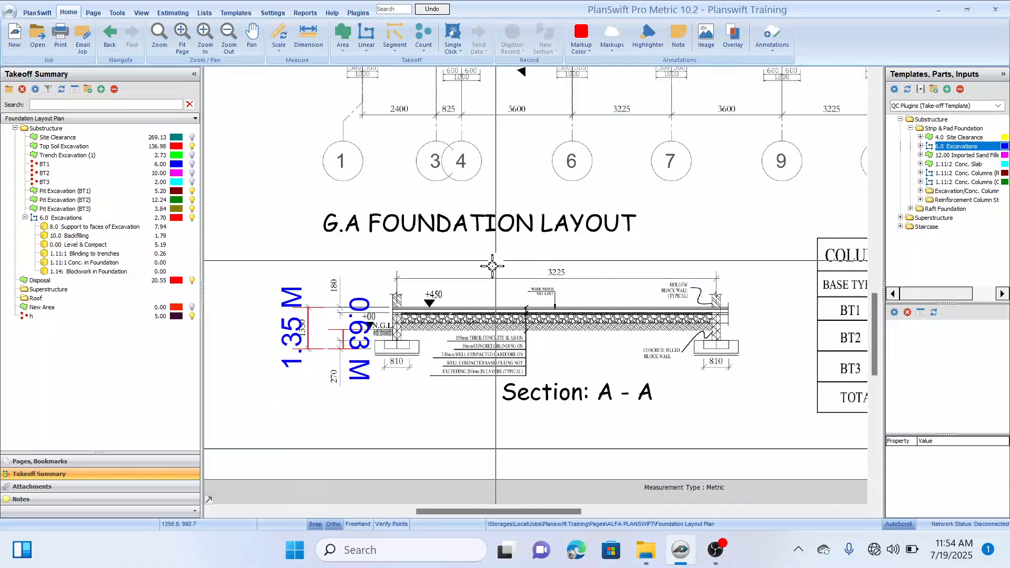
pyautogui.moveTo(492, 268); pyautogui.dragTo(523, 224)
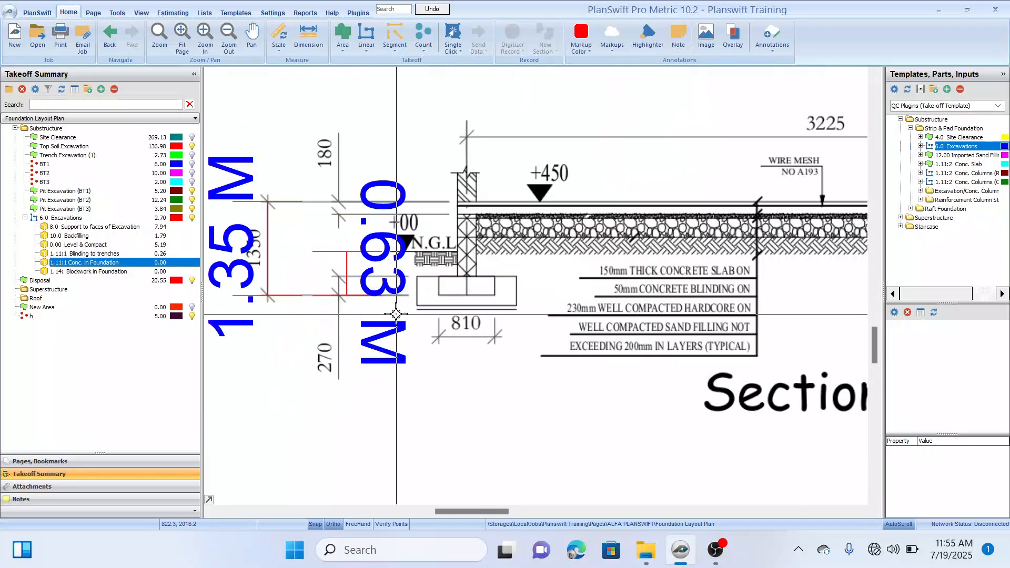
pyautogui.scroll(1, 398, 308)
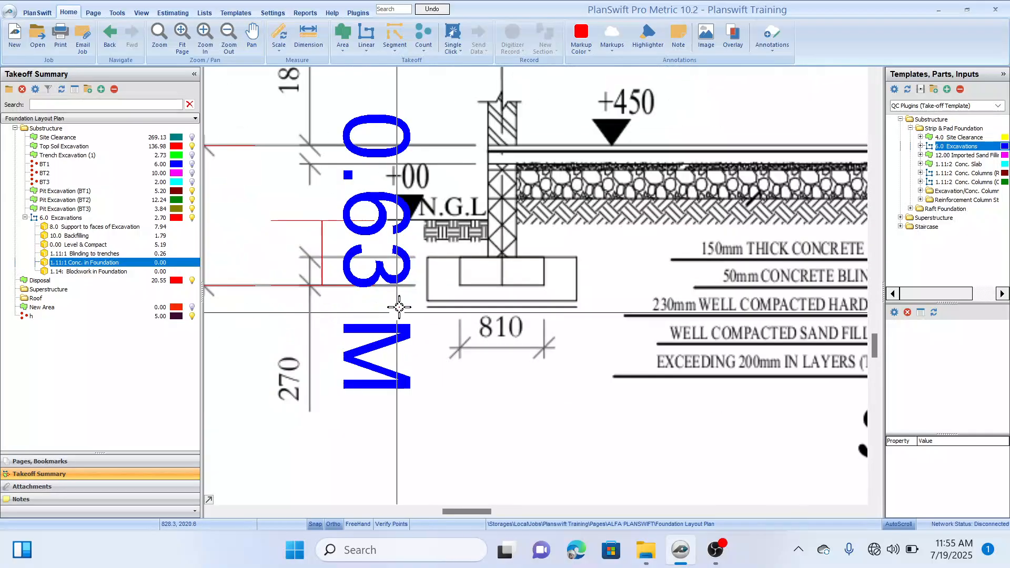
pyautogui.scroll(-2, 398, 306)
pyautogui.moveTo(367, 334); pyautogui.dragTo(393, 331)
pyautogui.scroll(2, 386, 327)
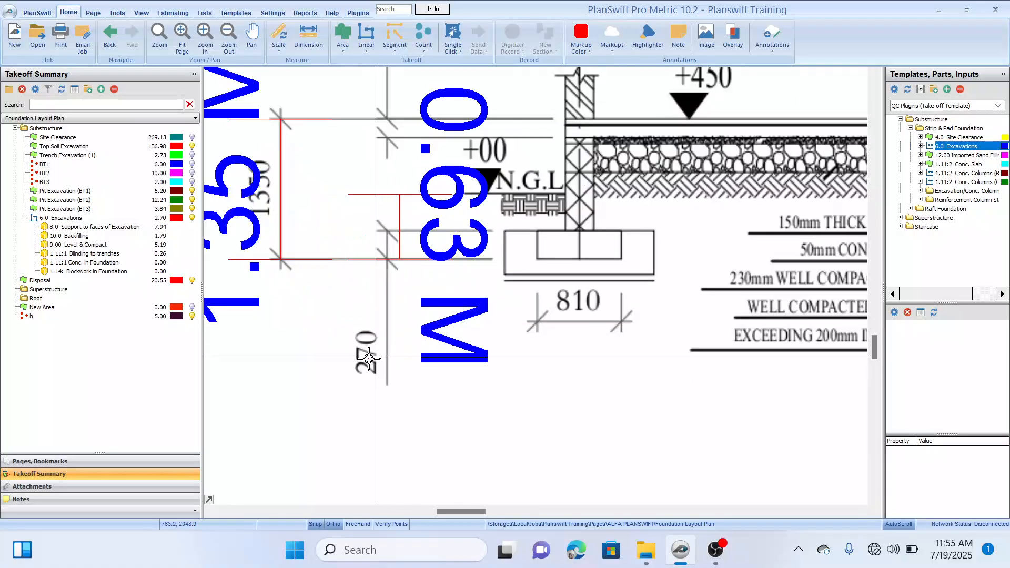
pyautogui.moveTo(525, 250); pyautogui.dragTo(523, 300)
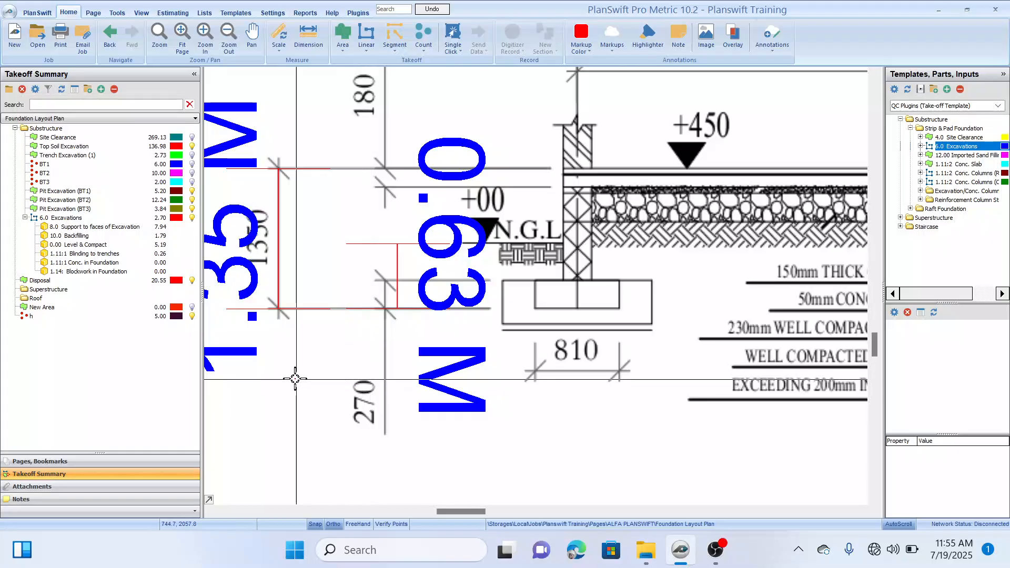
# Step: Set the thickness of the 1.11:1 Conc. in Foundation part to 0.27 m
pyautogui.click(131, 262)
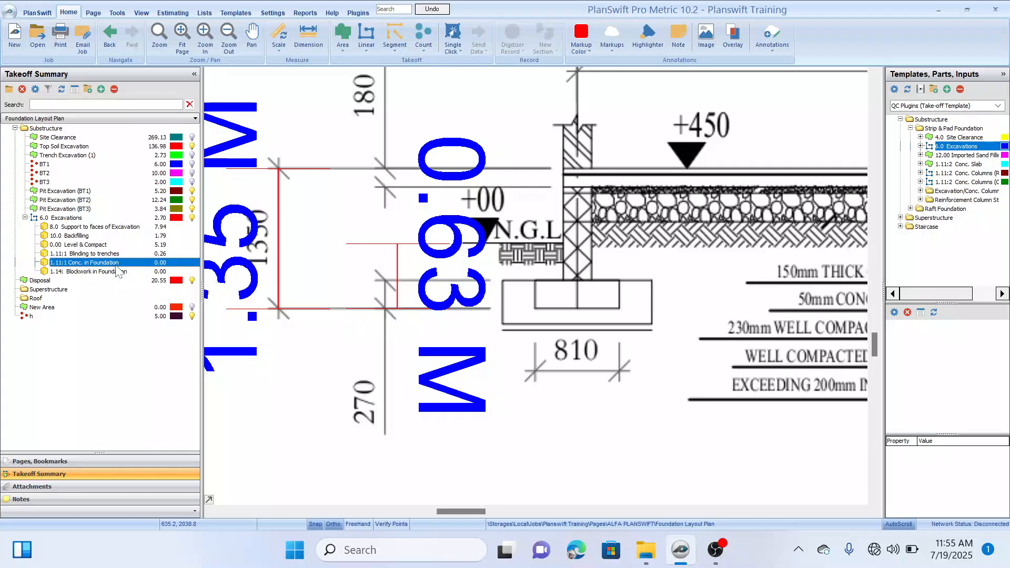
pyautogui.doubleClick(116, 264)
pyautogui.click(486, 272)
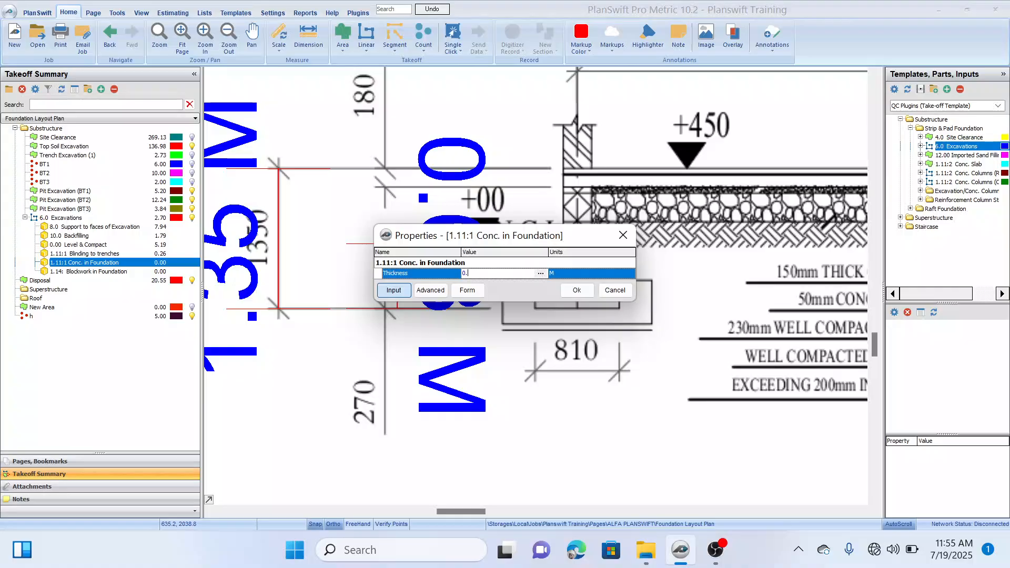
pyautogui.click(575, 291)
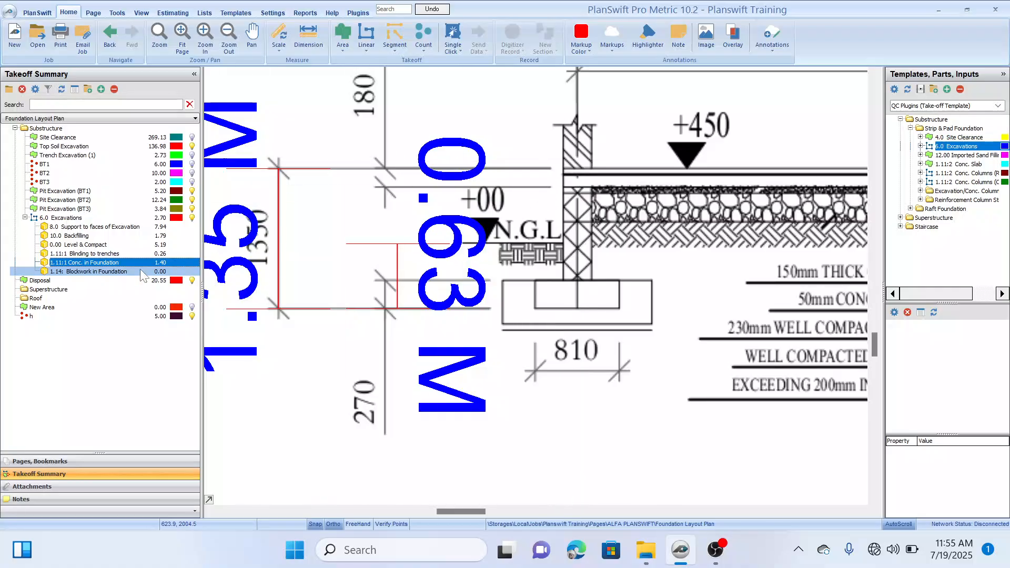
# Step: Review the 1.14 Blockwork in Foundation part against the trench excavations along grid line B of the foundation layout
pyautogui.scroll(-2, 610, 221)
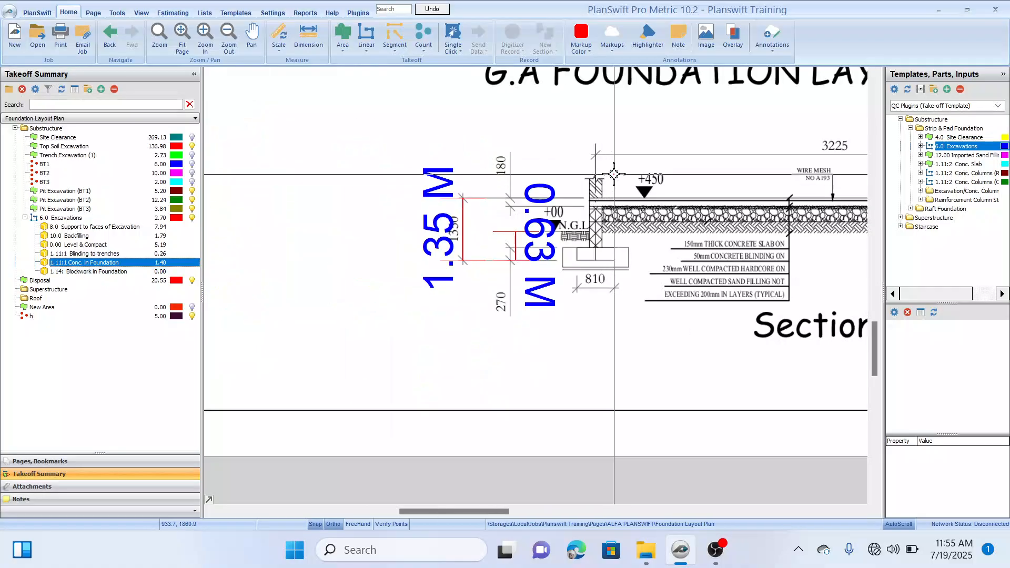
pyautogui.moveTo(612, 159); pyautogui.dragTo(461, 405)
pyautogui.moveTo(513, 245)
pyautogui.mouseDown()
pyautogui.moveTo(462, 333)
pyautogui.moveTo(454, 387)
pyautogui.mouseUp()
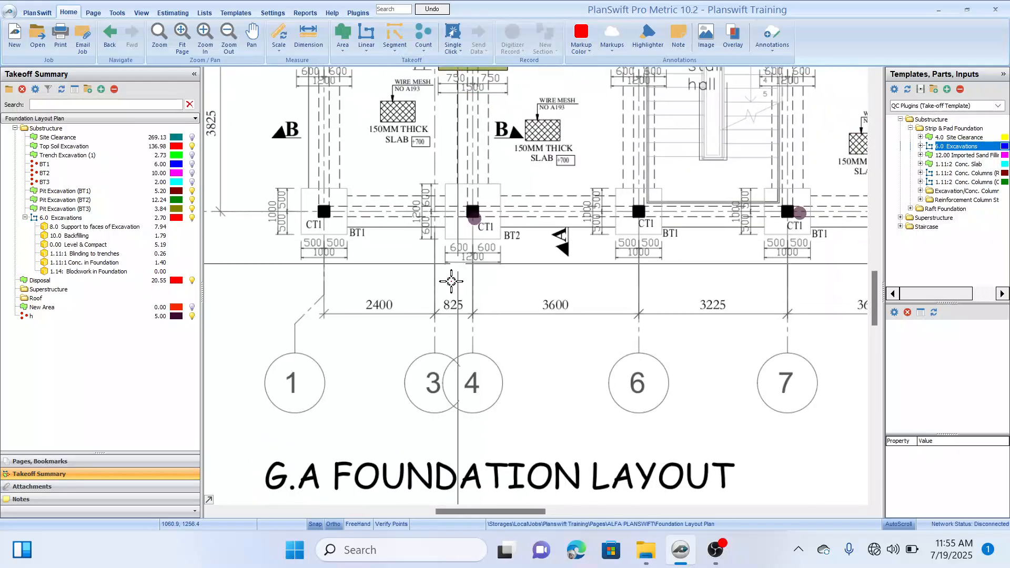
pyautogui.moveTo(455, 267)
pyautogui.mouseDown()
pyautogui.moveTo(403, 410)
pyautogui.moveTo(452, 359)
pyautogui.mouseUp()
pyautogui.moveTo(480, 247); pyautogui.dragTo(460, 347)
pyautogui.moveTo(545, 281); pyautogui.dragTo(511, 277)
pyautogui.moveTo(617, 255)
pyautogui.mouseDown()
pyautogui.moveTo(608, 221)
pyautogui.moveTo(617, 216)
pyautogui.mouseUp()
pyautogui.click(98, 271)
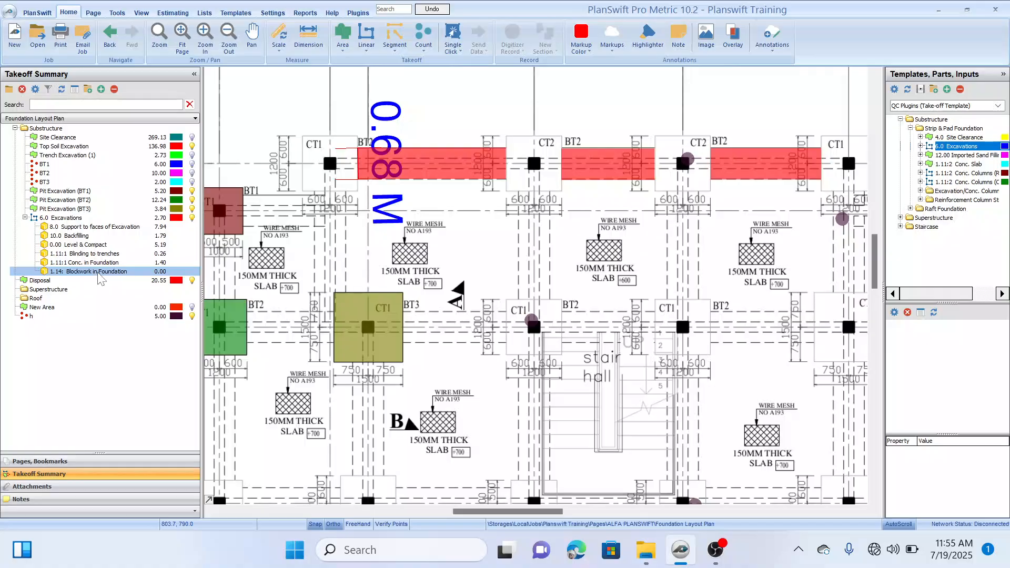
pyautogui.moveTo(373, 224); pyautogui.dragTo(396, 256)
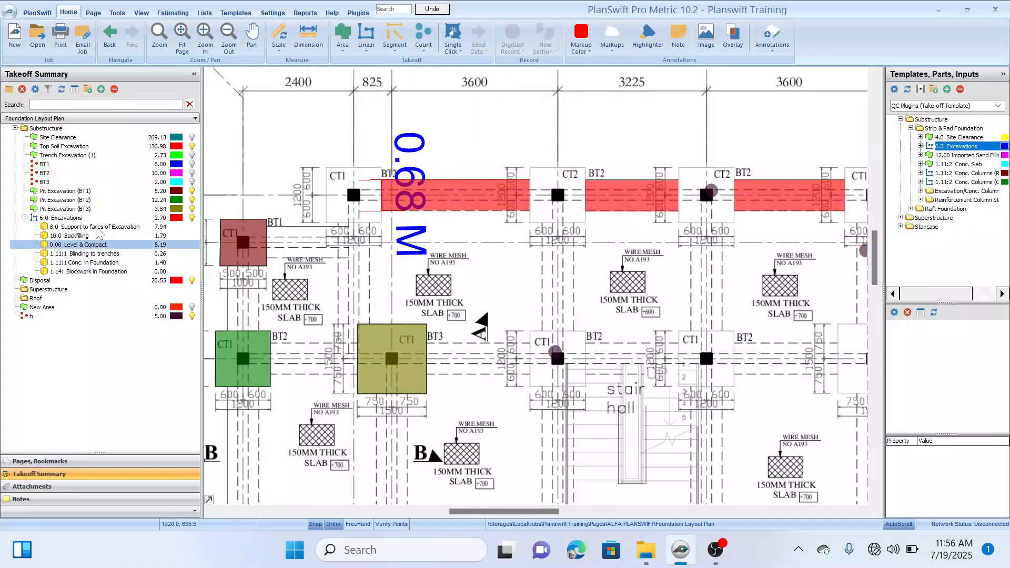
# Step: Examine the trenches and column bases along grid line B to see where the foundation blockwork runs between columns
pyautogui.click(95, 245)
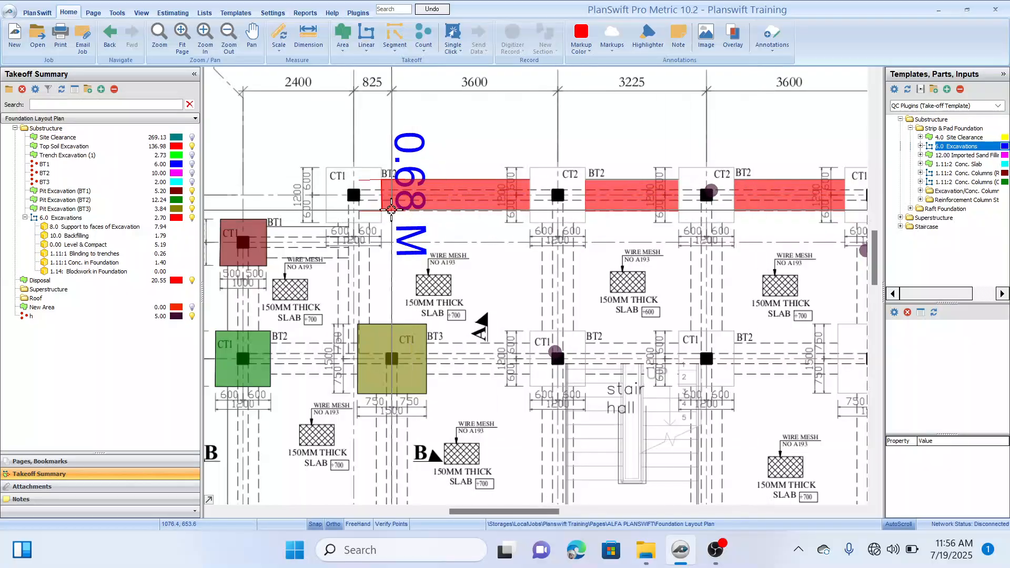
pyautogui.moveTo(405, 124); pyautogui.dragTo(410, 140)
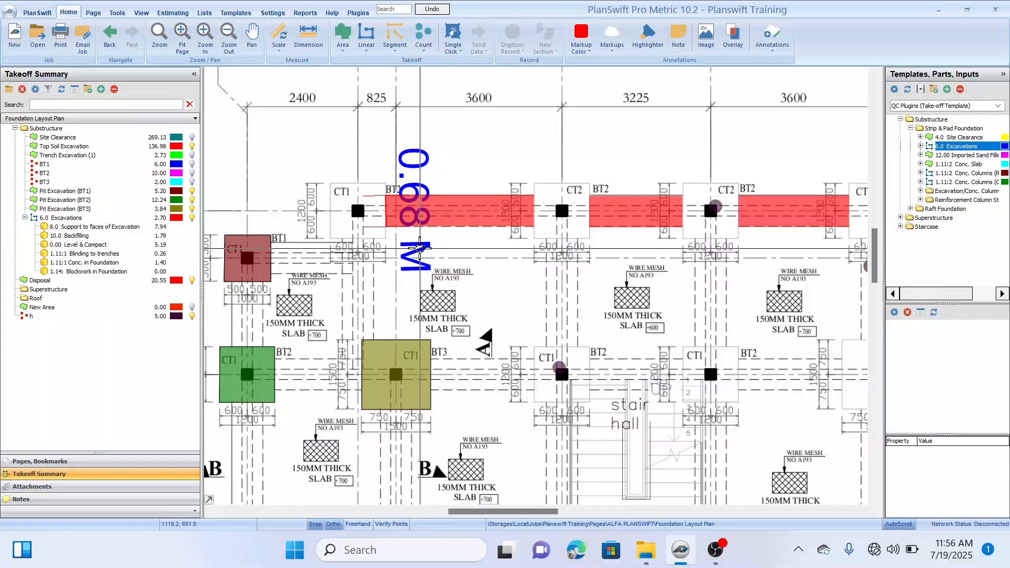
pyautogui.scroll(1, 419, 248)
pyautogui.scroll(-1, 420, 248)
pyautogui.moveTo(453, 269); pyautogui.dragTo(455, 245)
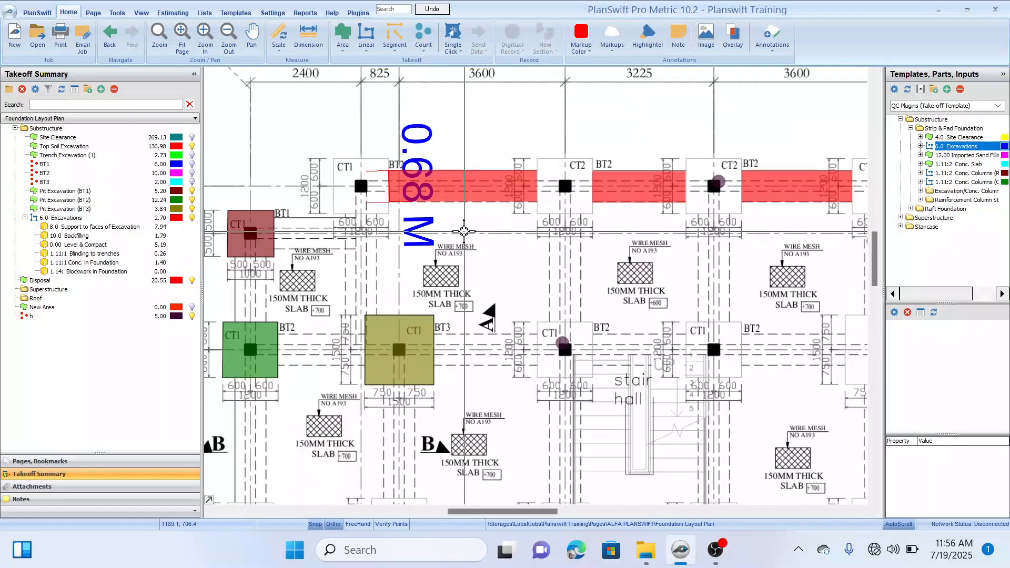
pyautogui.moveTo(486, 213); pyautogui.dragTo(473, 237)
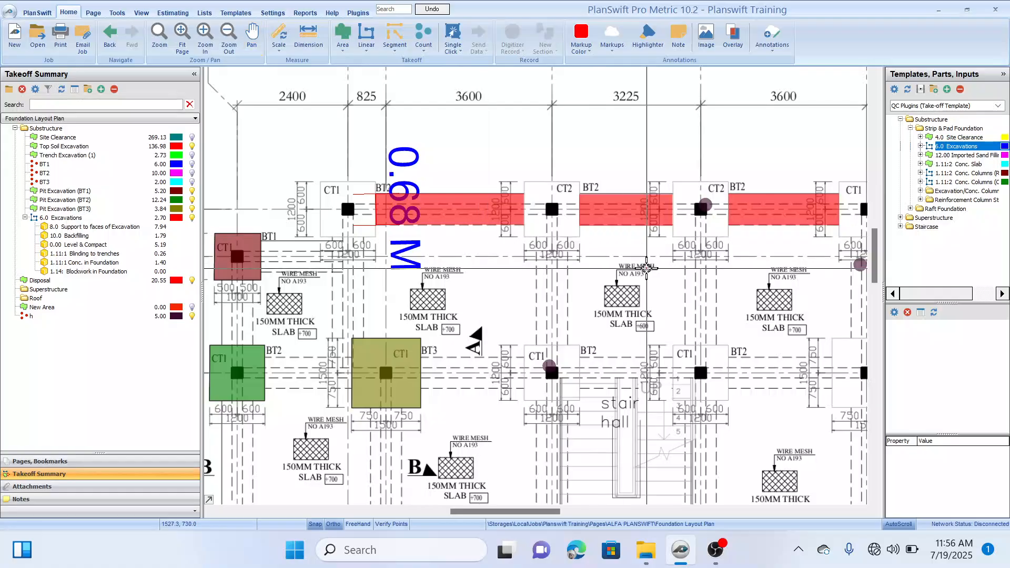
pyautogui.moveTo(646, 268); pyautogui.dragTo(611, 233)
pyautogui.moveTo(680, 242)
pyautogui.mouseDown()
pyautogui.moveTo(631, 263)
pyautogui.moveTo(703, 264)
pyautogui.mouseUp()
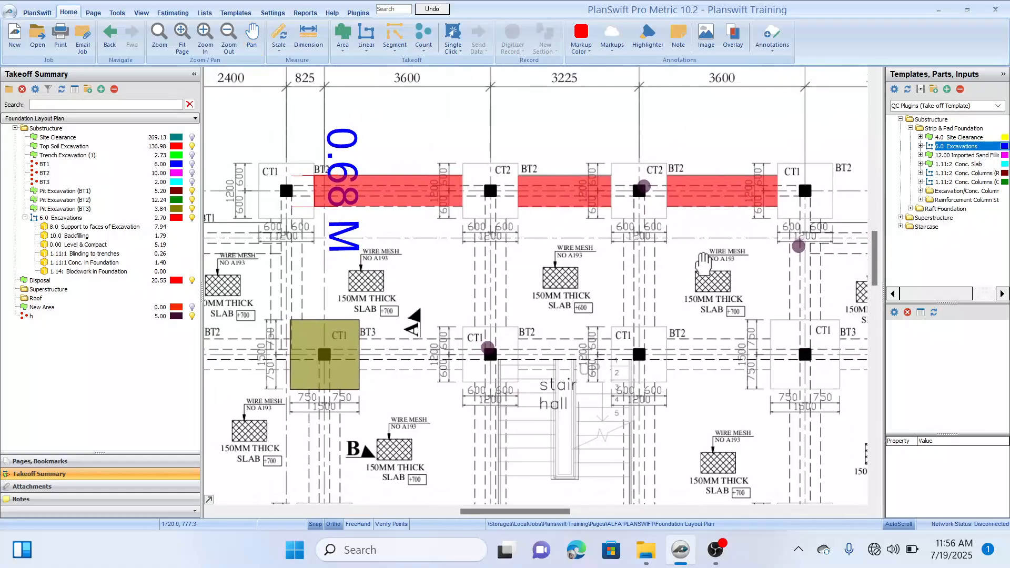
pyautogui.moveTo(538, 287); pyautogui.dragTo(566, 278)
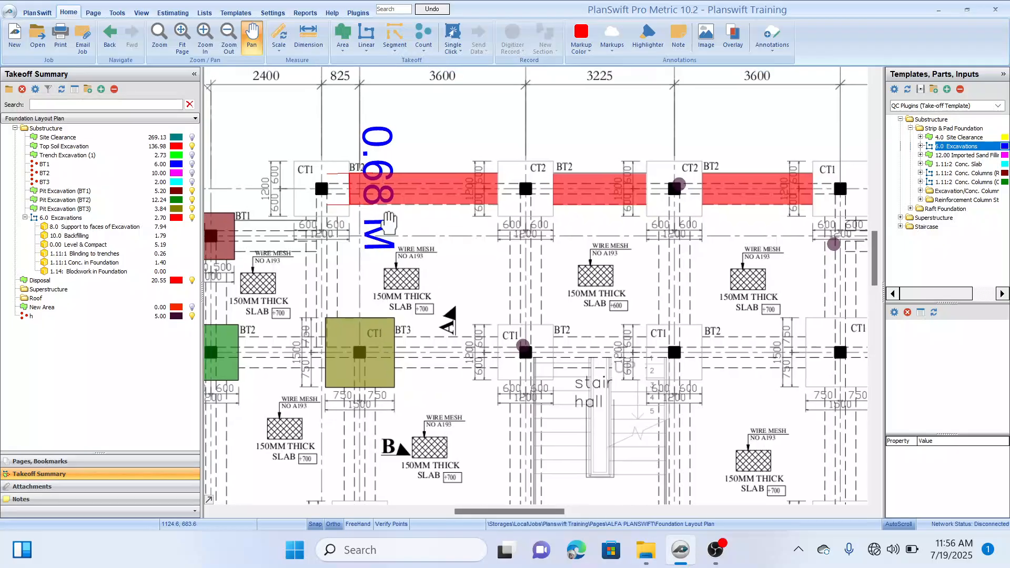
pyautogui.moveTo(449, 229); pyautogui.dragTo(459, 245)
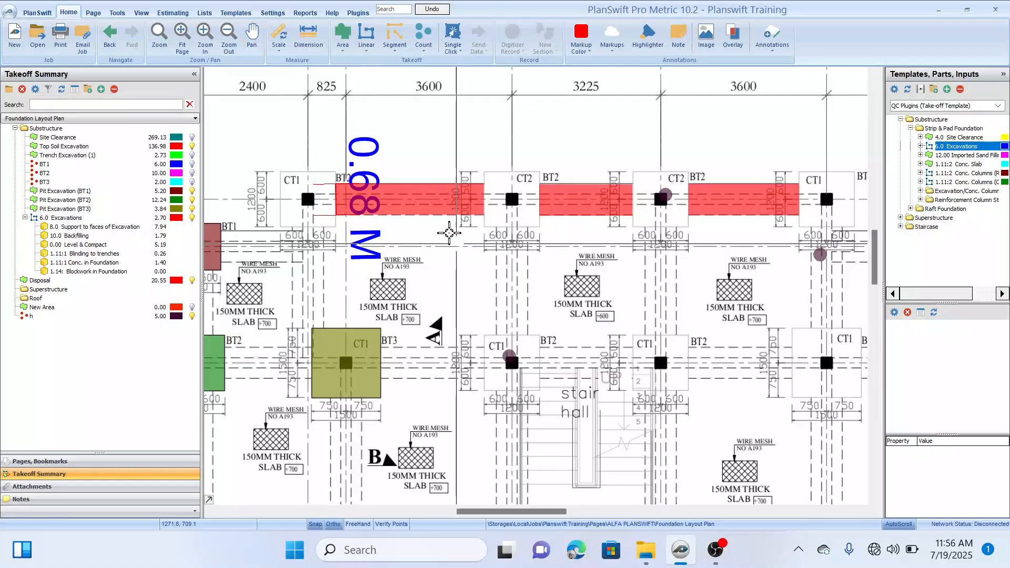
pyautogui.moveTo(410, 137); pyautogui.dragTo(429, 110)
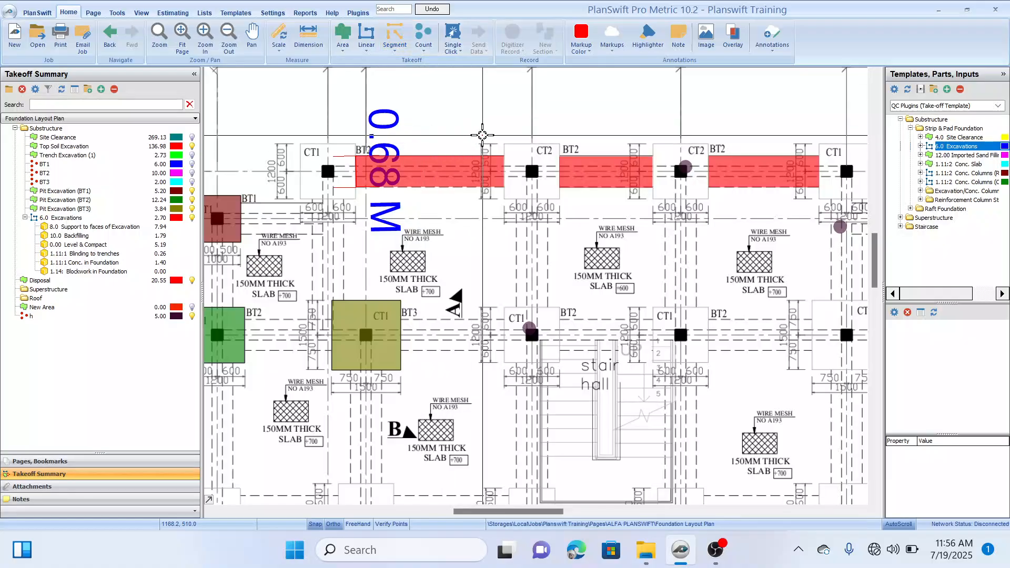
pyautogui.moveTo(482, 135)
pyautogui.mouseDown()
pyautogui.moveTo(449, 155)
pyautogui.moveTo(487, 129)
pyautogui.moveTo(466, 126)
pyautogui.moveTo(482, 160)
pyautogui.mouseUp()
# Step: Create a linear takeoff named "Blockwork in foundation" in the Substructure folder
pyautogui.scroll(-2, 477, 200)
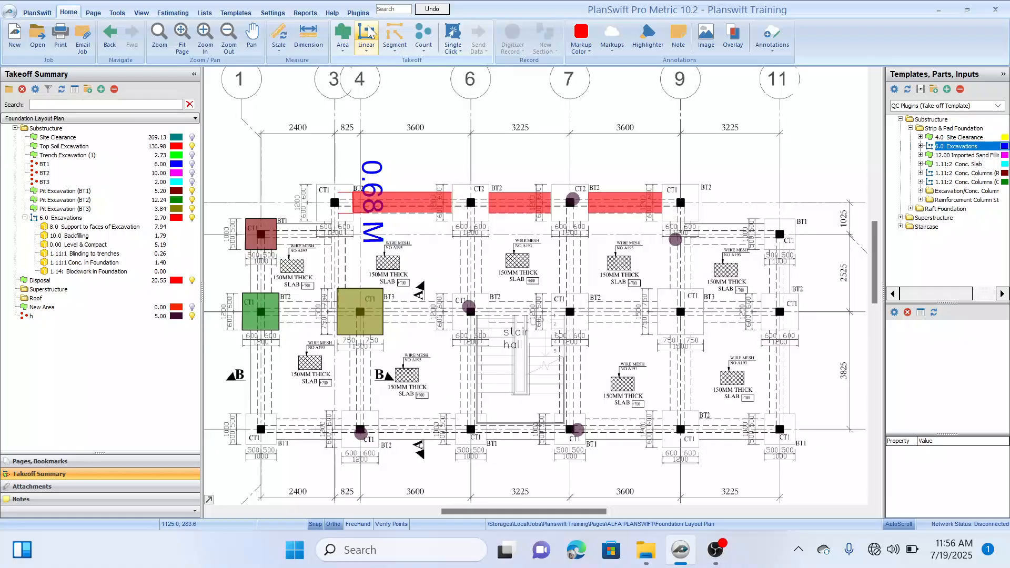
pyautogui.click(368, 34)
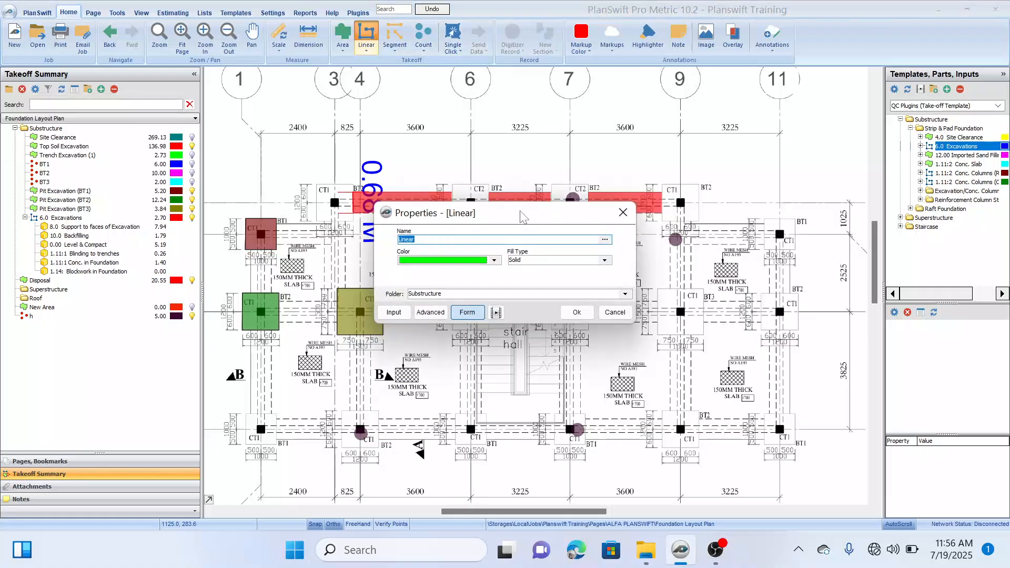
pyautogui.moveTo(522, 215); pyautogui.dragTo(510, 269)
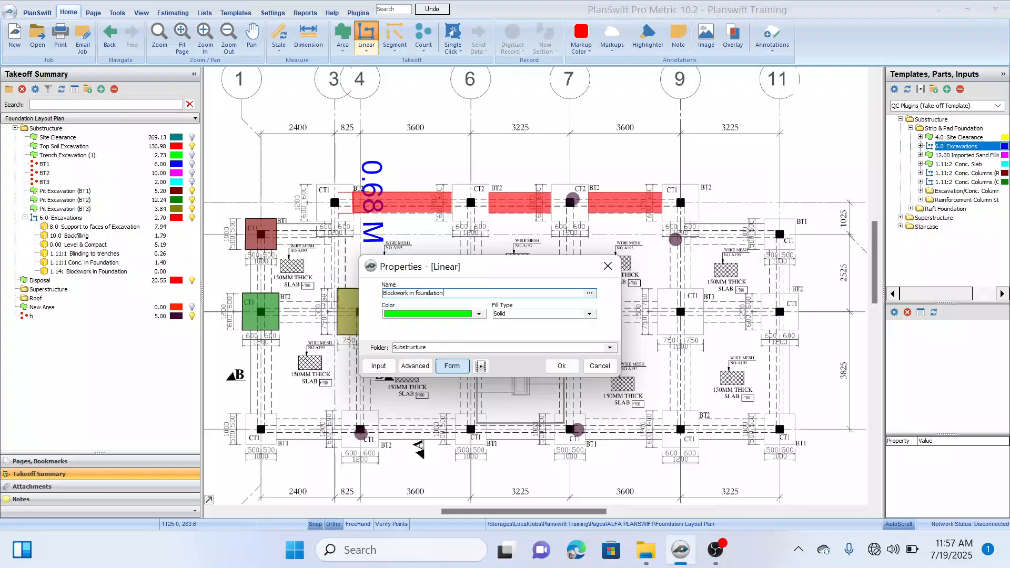
pyautogui.click(561, 365)
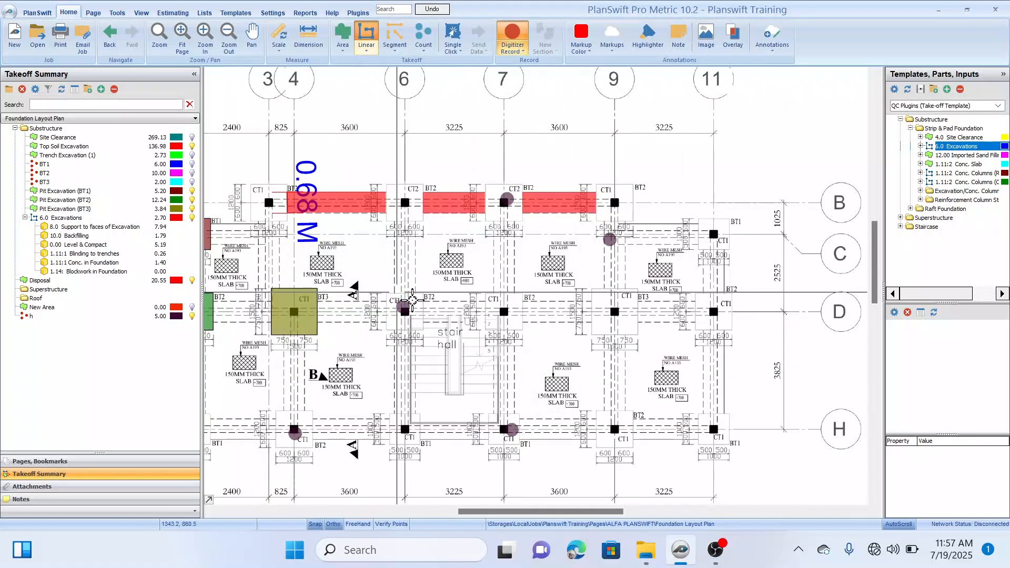
# Step: Record the first blockwork run on grid line B between the columns at grids 3 and 6, about 4.17 m long
pyautogui.scroll(3, 362, 226)
pyautogui.click(356, 229)
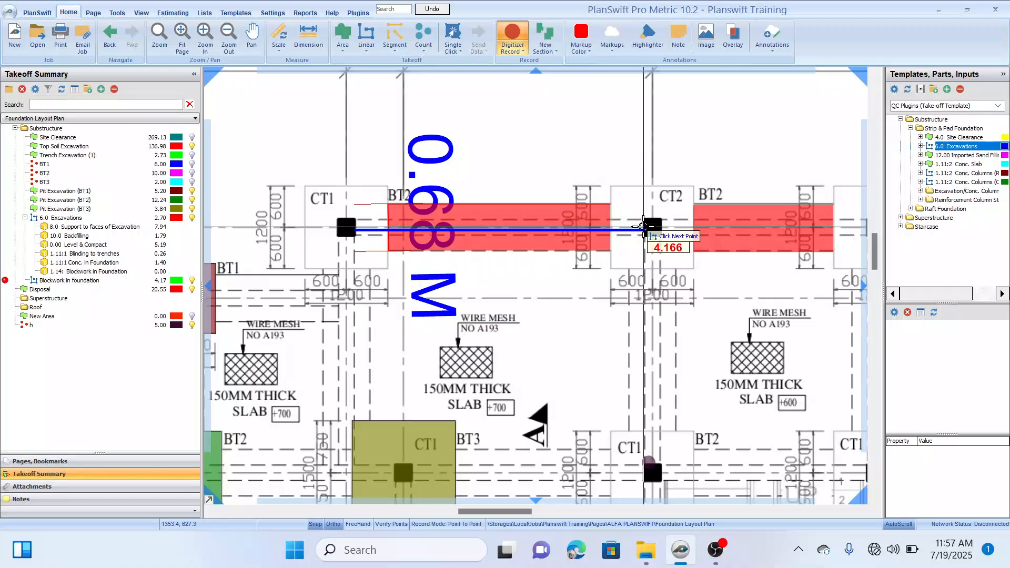
pyautogui.click(643, 227)
pyautogui.press('Escape')
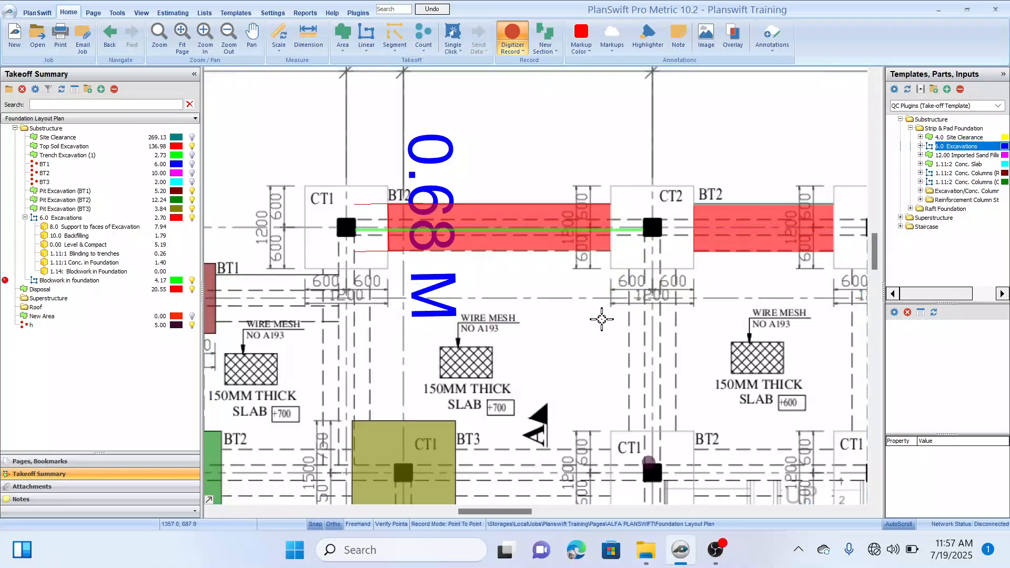
# Step: Add blockwork runs on grid line B between the columns at grids 6 and 7 and at grids 7 and 9, and end recording
pyautogui.scroll(-2, 601, 319)
pyautogui.click(547, 241)
pyautogui.scroll(3, 547, 241)
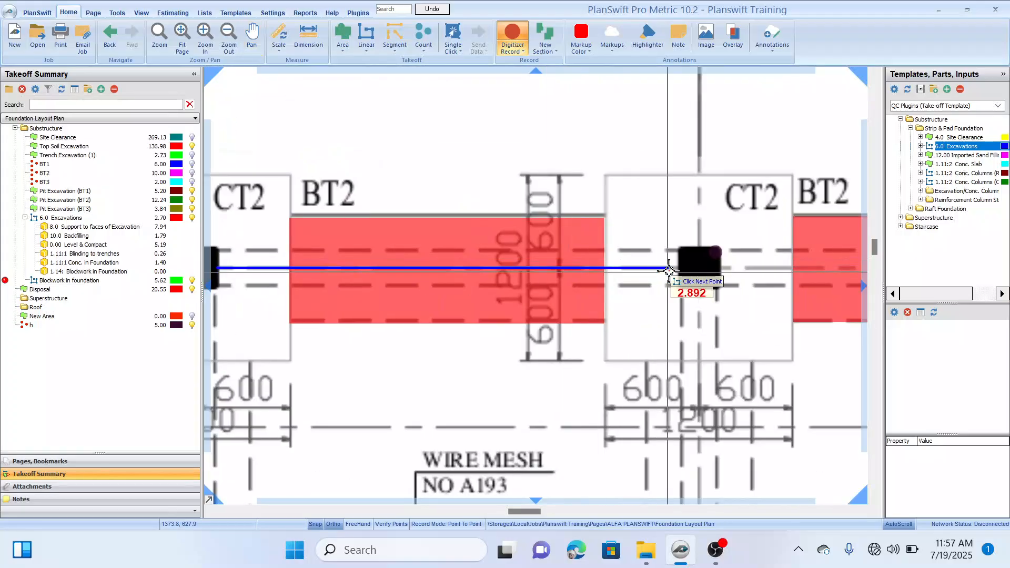
pyautogui.click(720, 268)
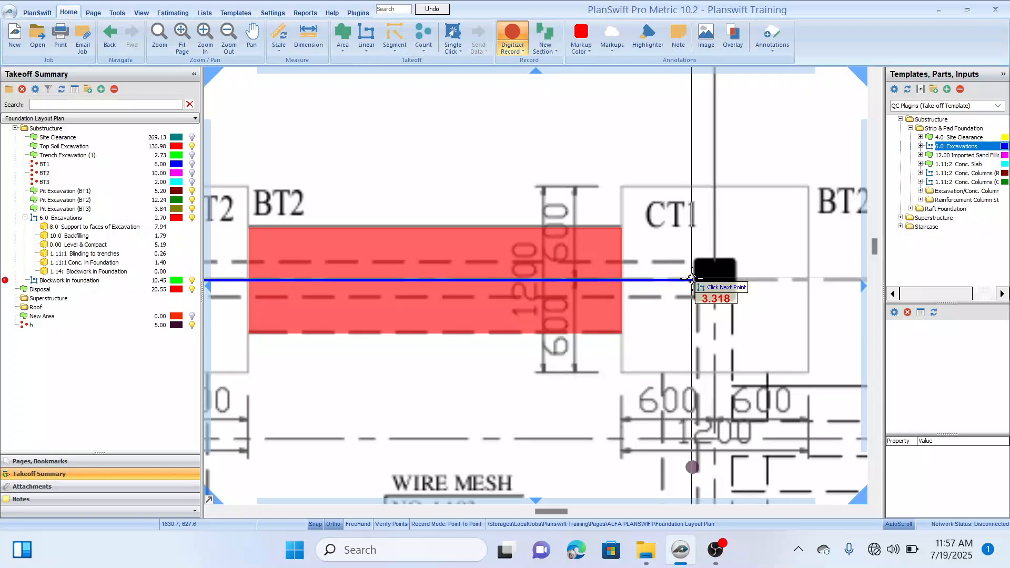
pyautogui.scroll(-4, 688, 280)
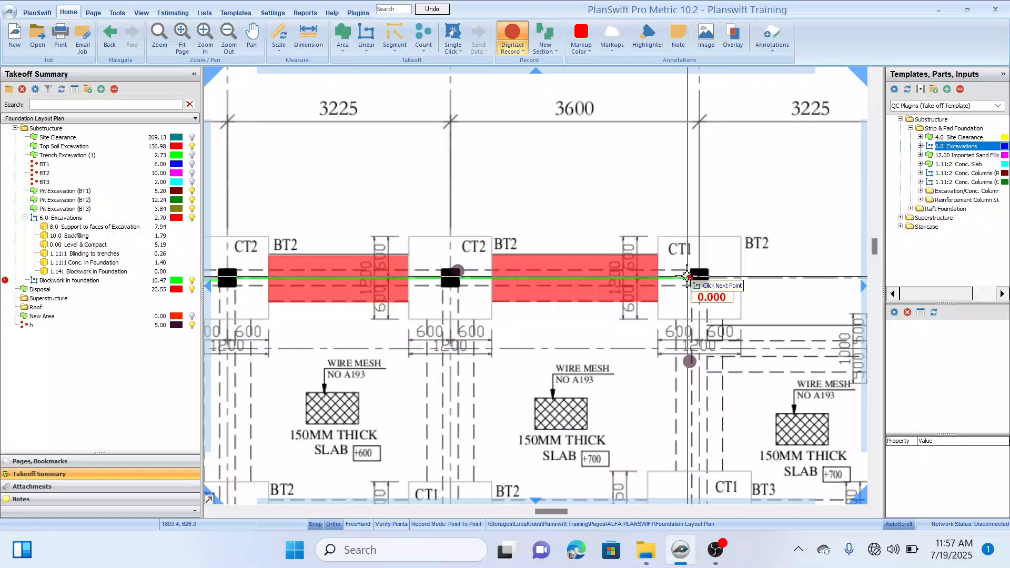
pyautogui.moveTo(625, 342)
pyautogui.mouseDown()
pyautogui.moveTo(673, 326)
pyautogui.moveTo(673, 343)
pyautogui.mouseUp()
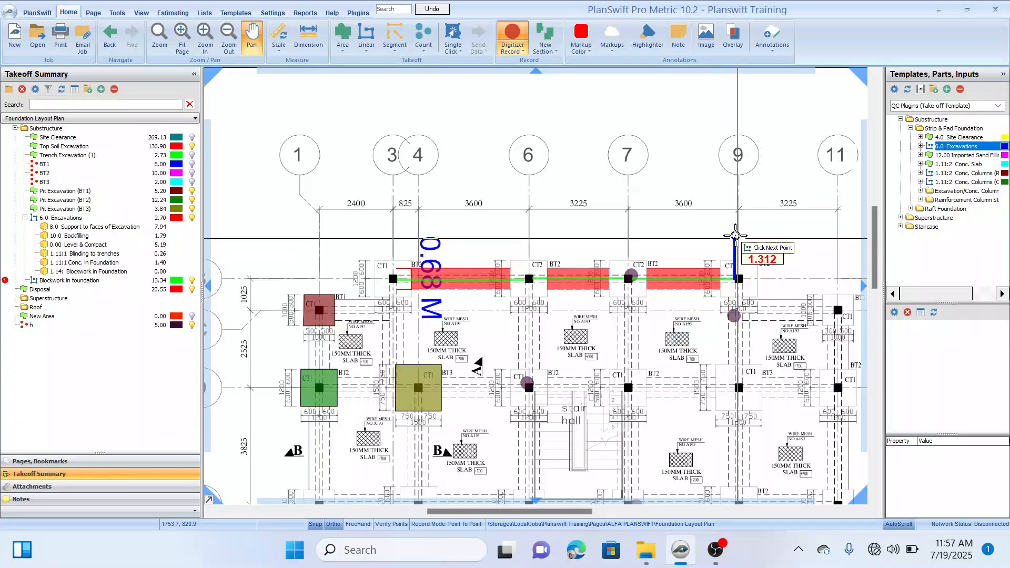
pyautogui.moveTo(735, 234); pyautogui.dragTo(682, 285)
pyautogui.press('Escape')
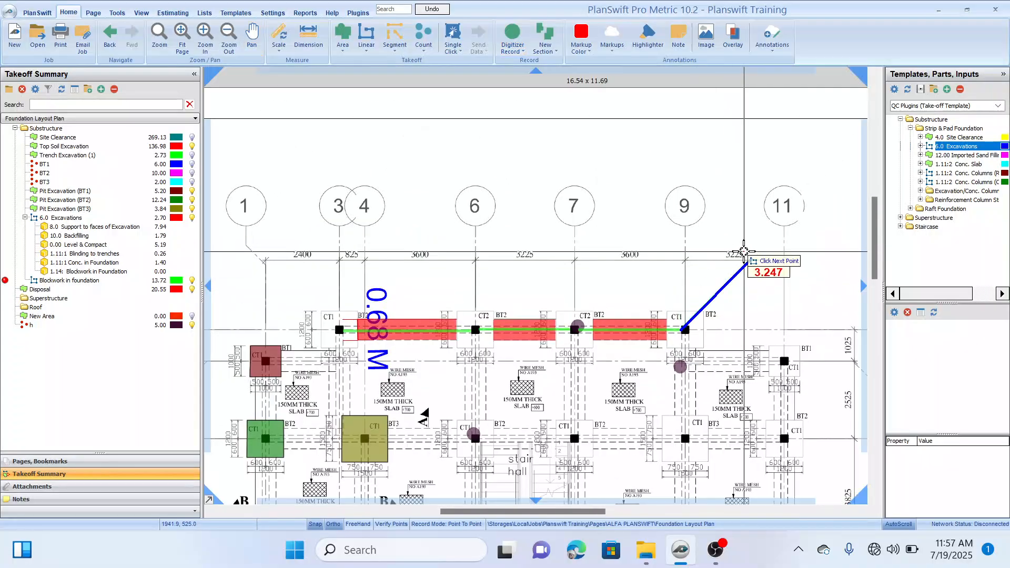
# Step: Check the recorded Blockwork in foundation runs along grid line B against the excavated trenches
pyautogui.moveTo(538, 251); pyautogui.dragTo(520, 171)
pyautogui.moveTo(398, 304); pyautogui.dragTo(402, 308)
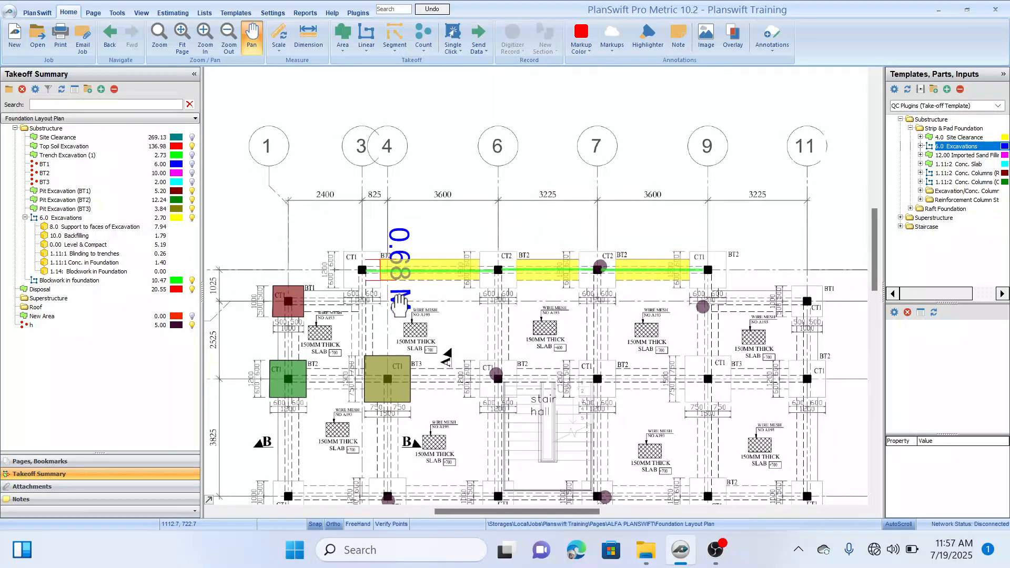
pyautogui.click(112, 289)
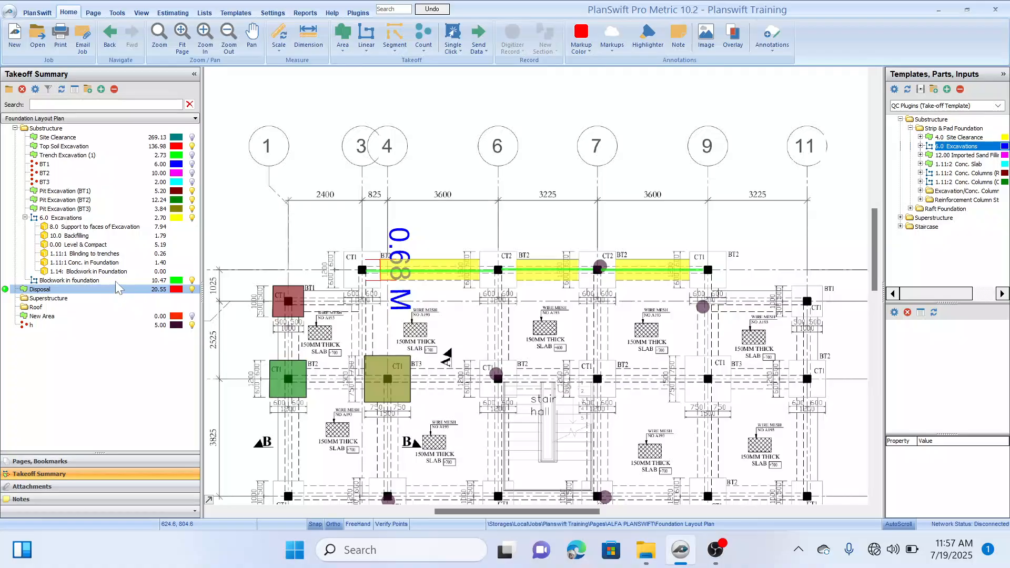
pyautogui.click(120, 282)
pyautogui.click(365, 270)
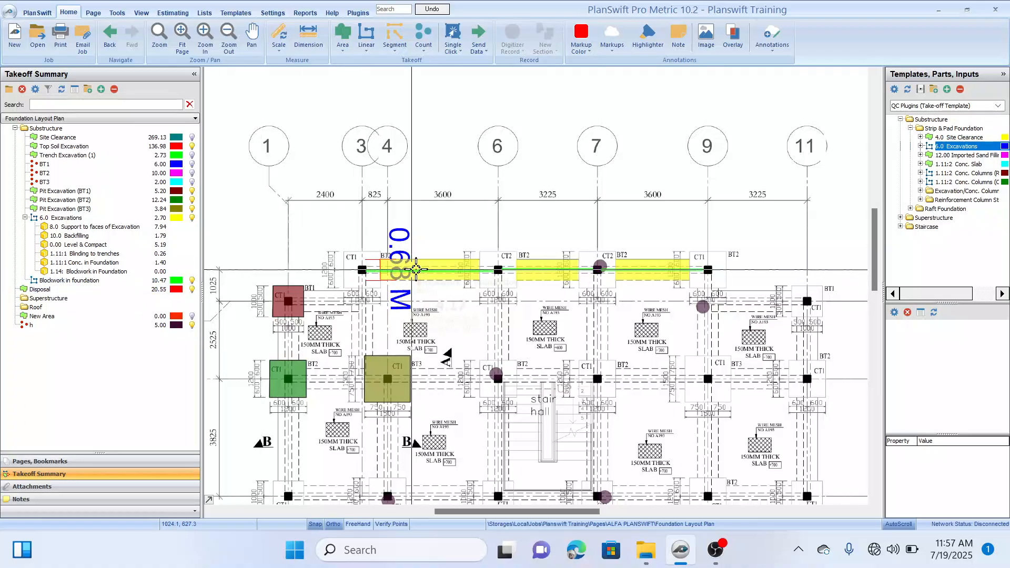
pyautogui.click(175, 283)
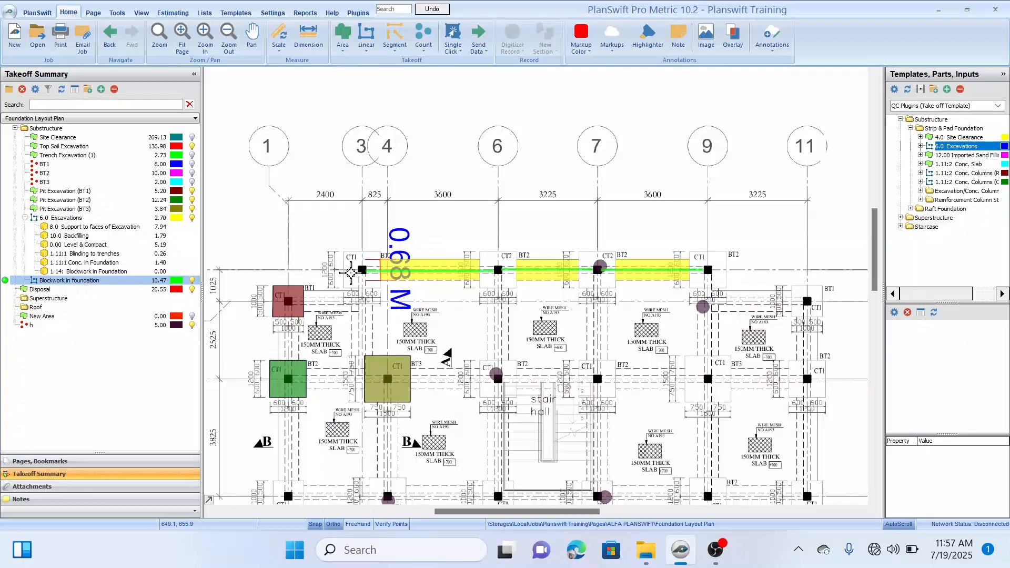
pyautogui.click(353, 273)
pyautogui.moveTo(350, 207); pyautogui.dragTo(331, 190)
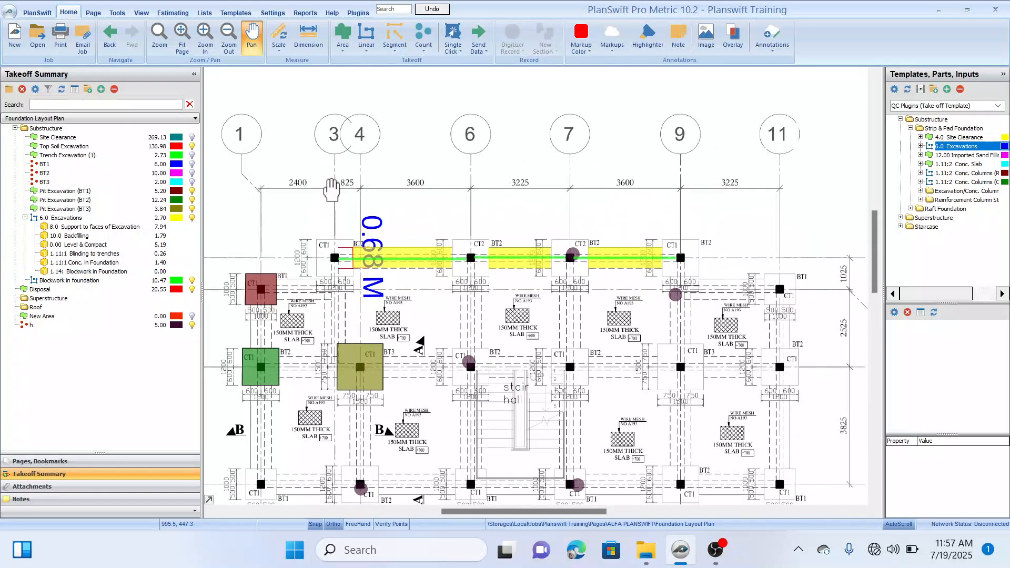
pyautogui.moveTo(422, 295); pyautogui.dragTo(412, 286)
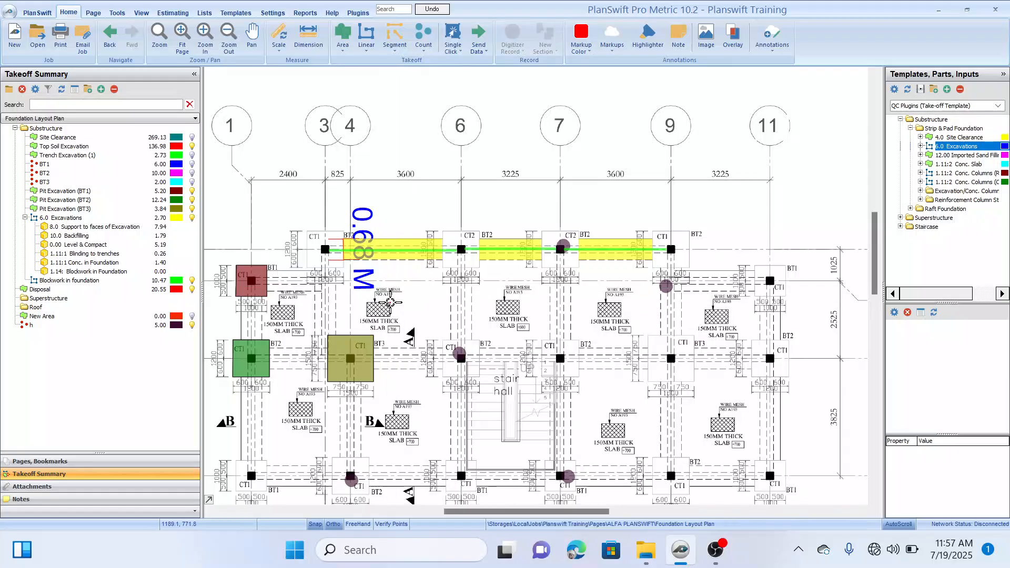
# Step: Examine the foundation wall in Section A - A below the foundation layout for the height of the blockwork
pyautogui.scroll(-1, 404, 280)
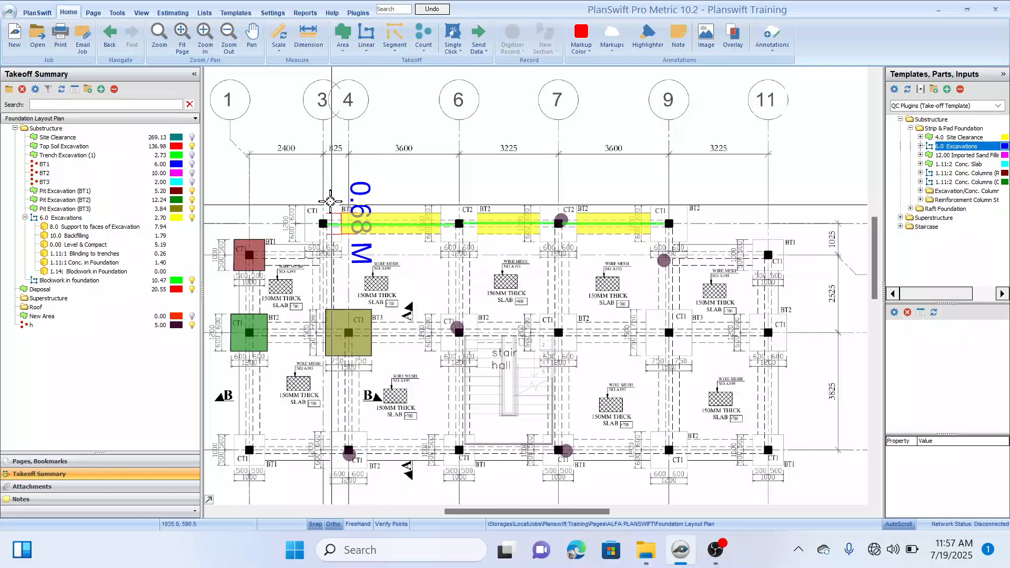
pyautogui.moveTo(339, 154); pyautogui.dragTo(338, 152)
pyautogui.scroll(-10, 413, 241)
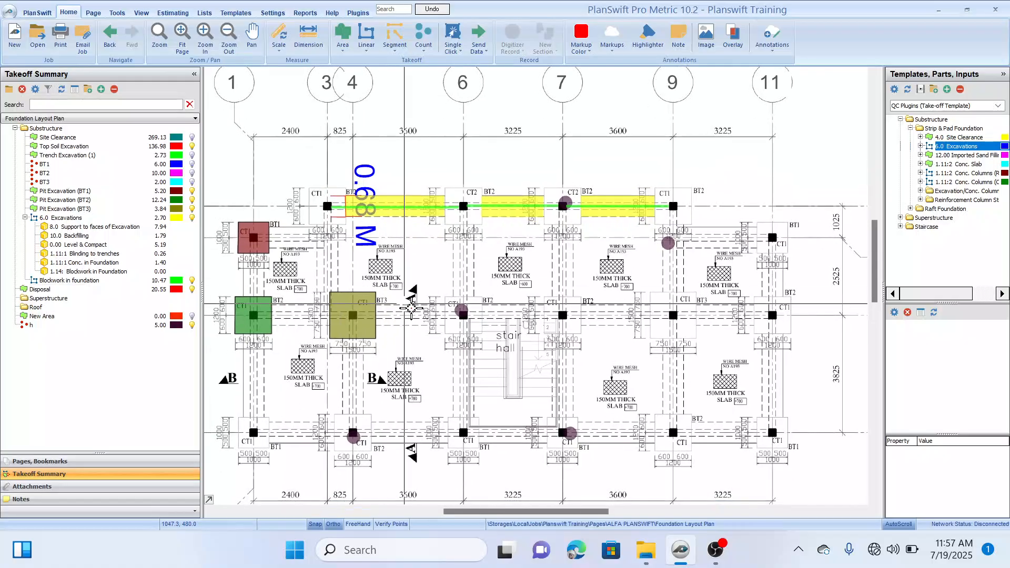
pyautogui.moveTo(421, 306); pyautogui.dragTo(437, 266)
pyautogui.scroll(2, 350, 325)
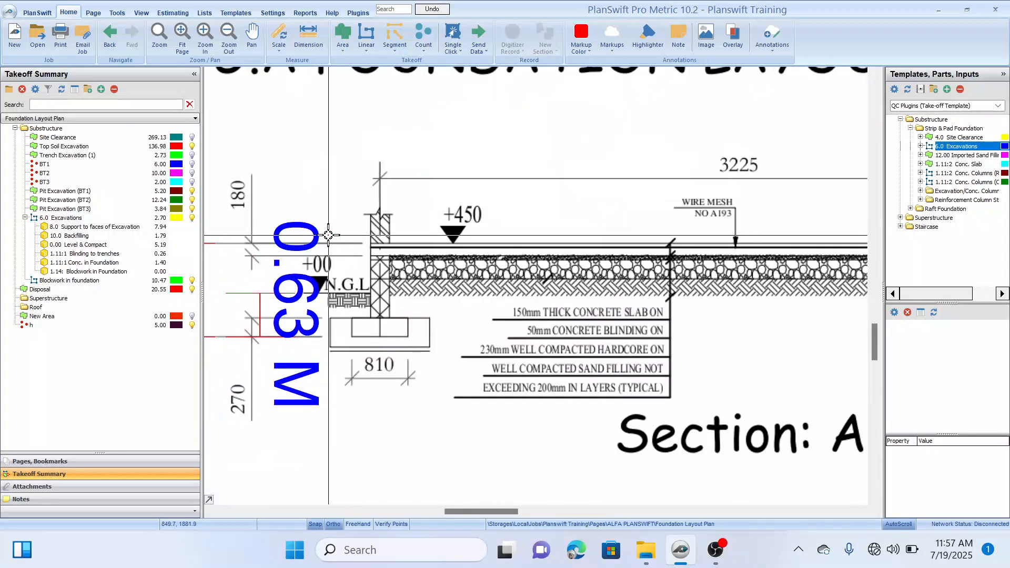
pyautogui.moveTo(328, 235); pyautogui.dragTo(391, 216)
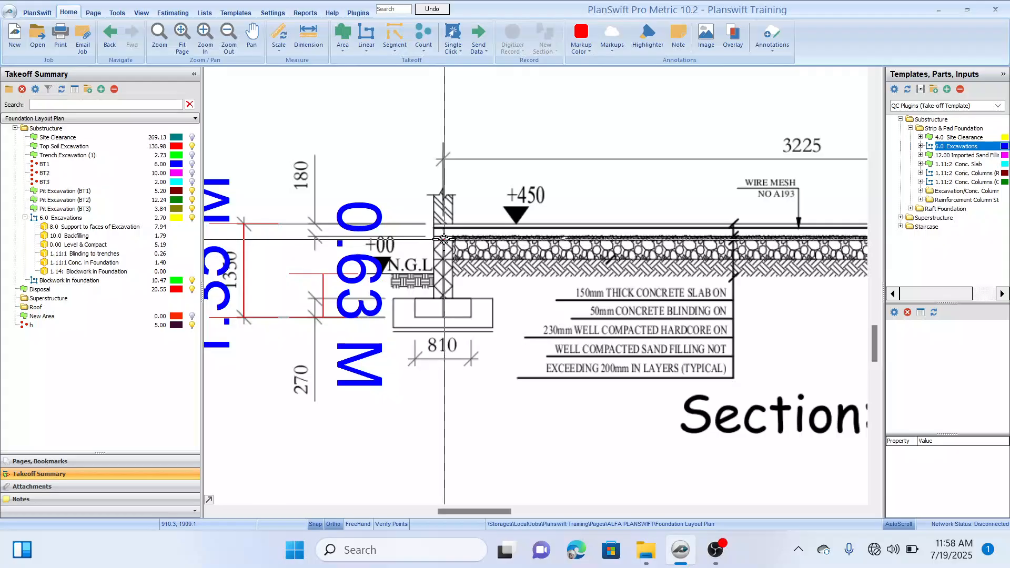
pyautogui.moveTo(468, 273); pyautogui.dragTo(488, 275)
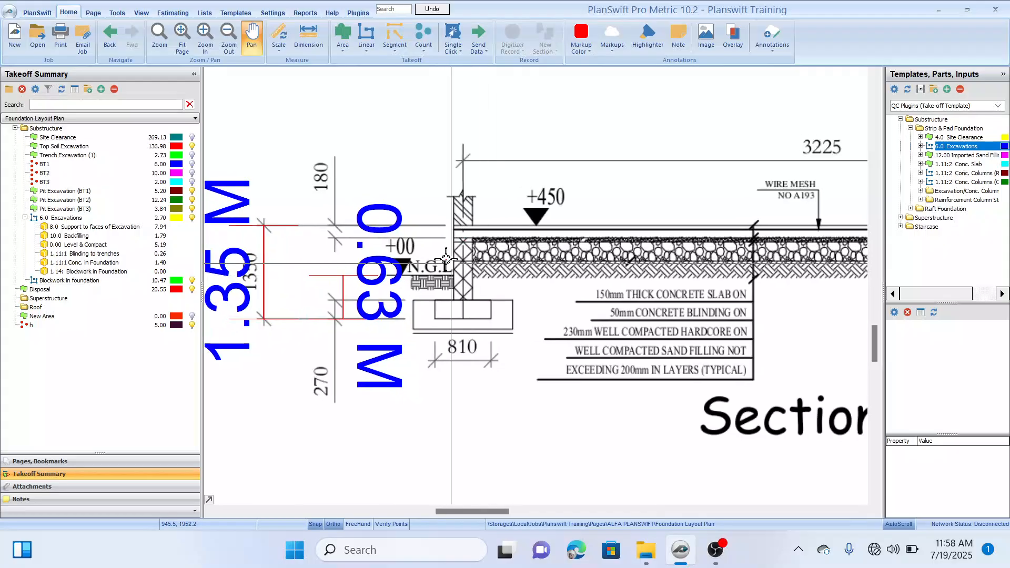
pyautogui.moveTo(343, 159); pyautogui.dragTo(356, 172)
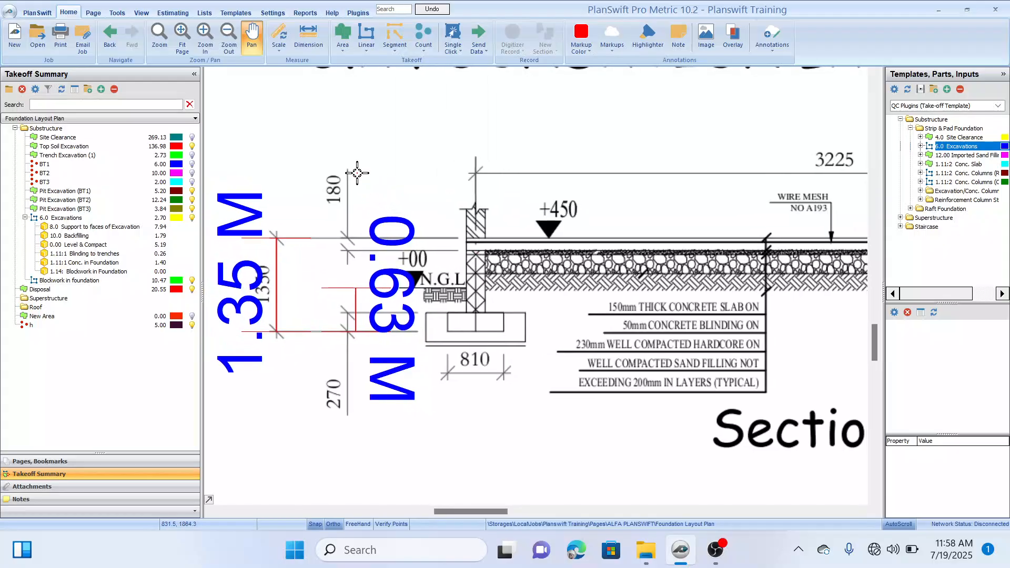
# Step: Dimension the foundation wall's height in Section A - A from the underside of the slab to the top of the footing
pyautogui.click(308, 32)
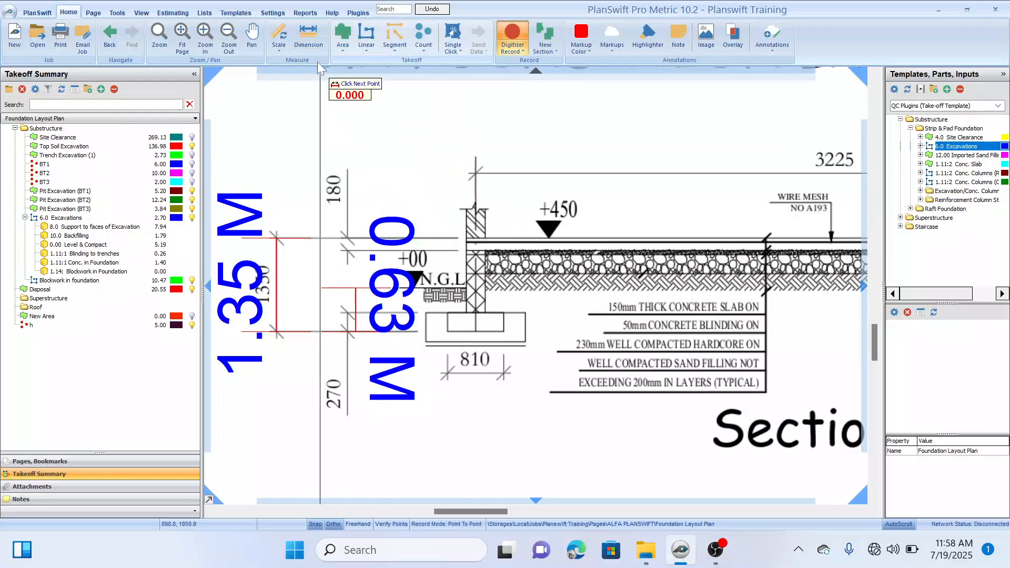
pyautogui.scroll(3, 498, 272)
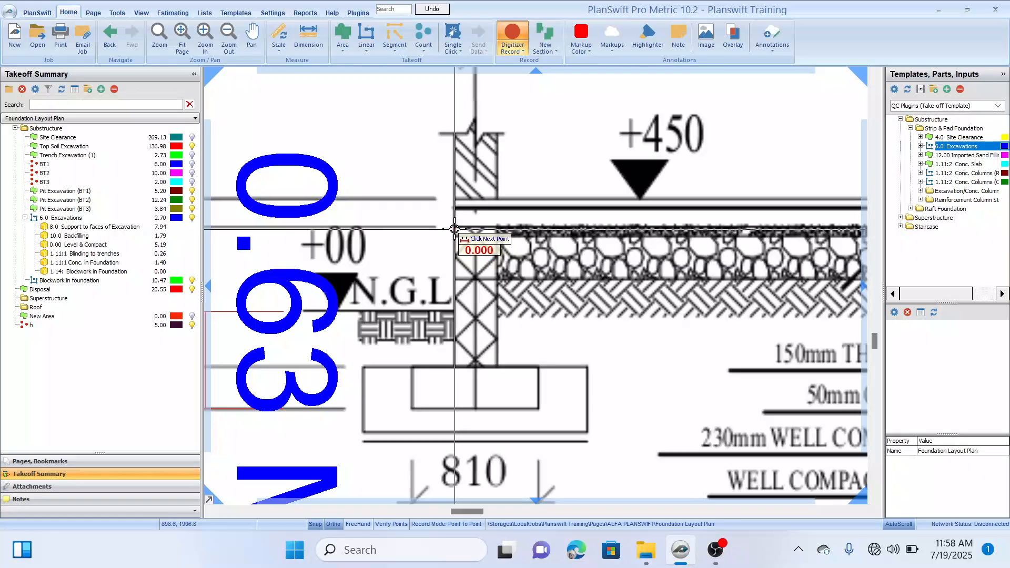
pyautogui.click(455, 226)
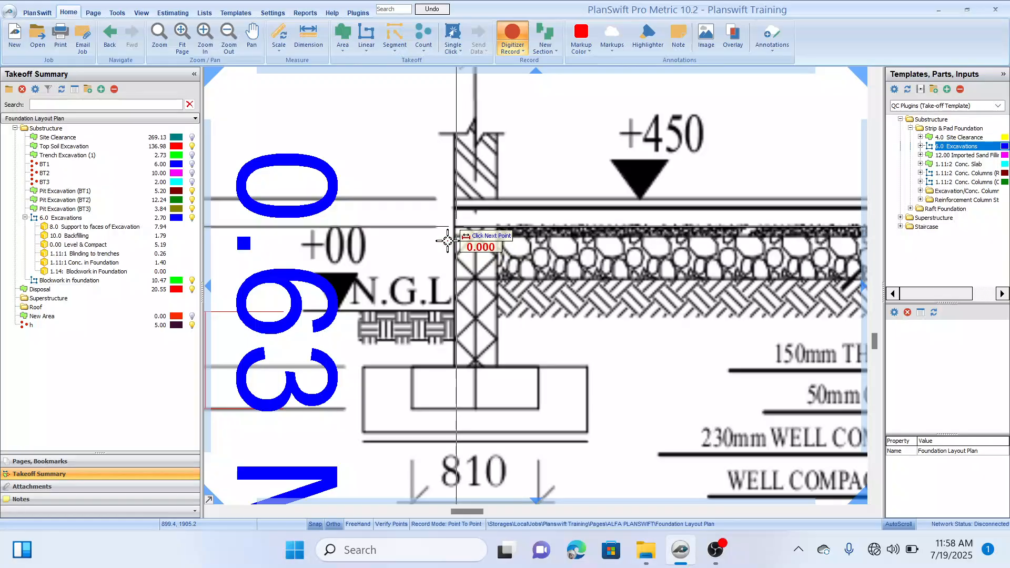
pyautogui.click(457, 368)
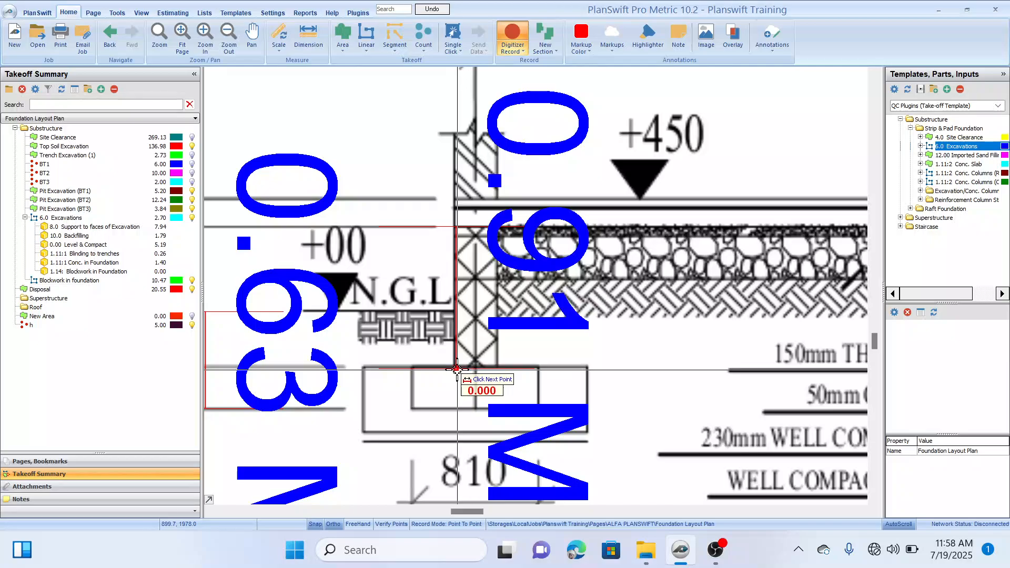
# Step: Compare the Blockwork in foundation takeoff on the foundation layout with the 1.14: Blockwork in Foundation part under 6.0 Excavations
pyautogui.scroll(-3, 504, 236)
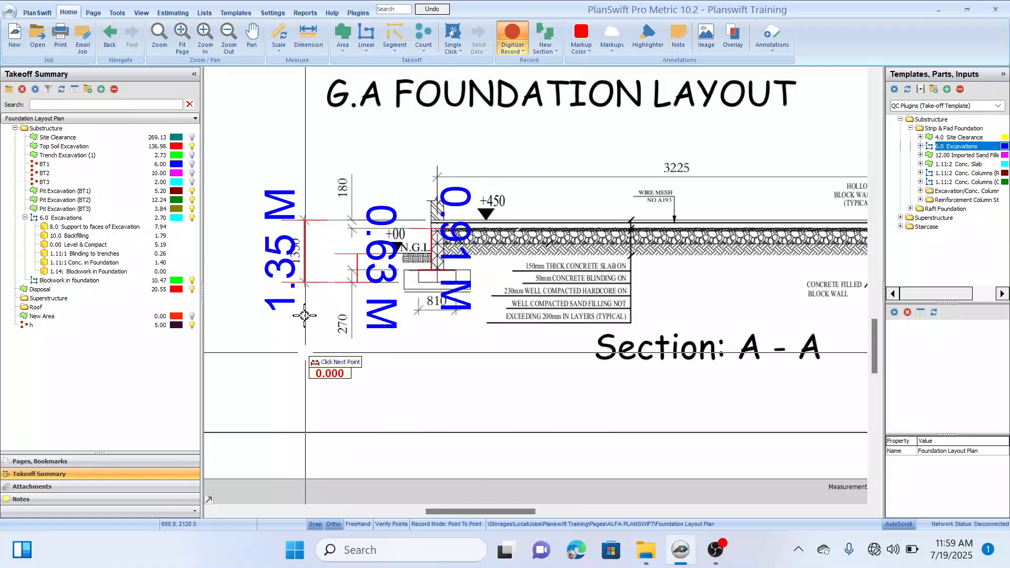
pyautogui.moveTo(334, 171); pyautogui.dragTo(360, 200)
pyautogui.scroll(-3, 360, 200)
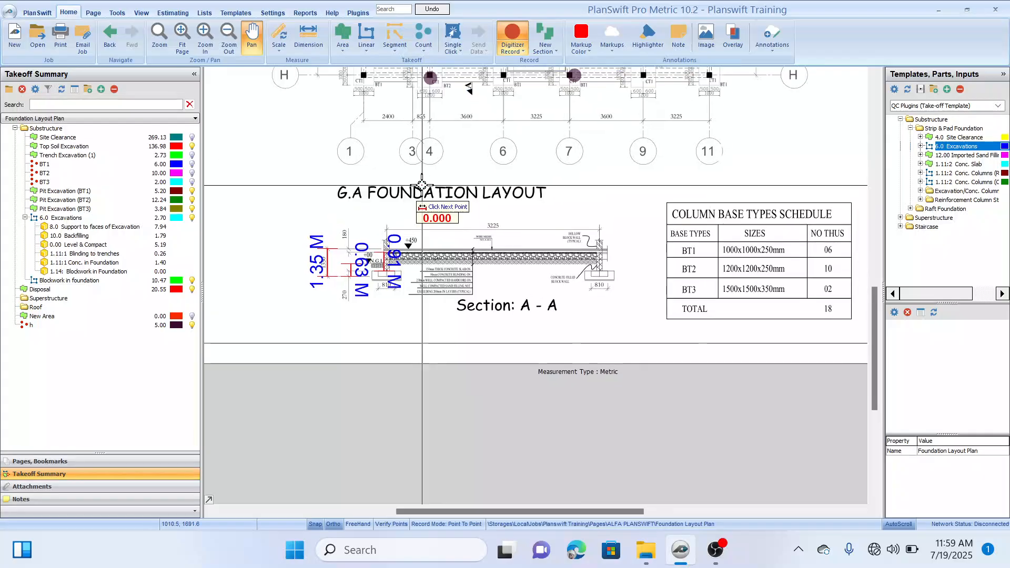
pyautogui.click(55, 289)
pyautogui.scroll(1, 425, 198)
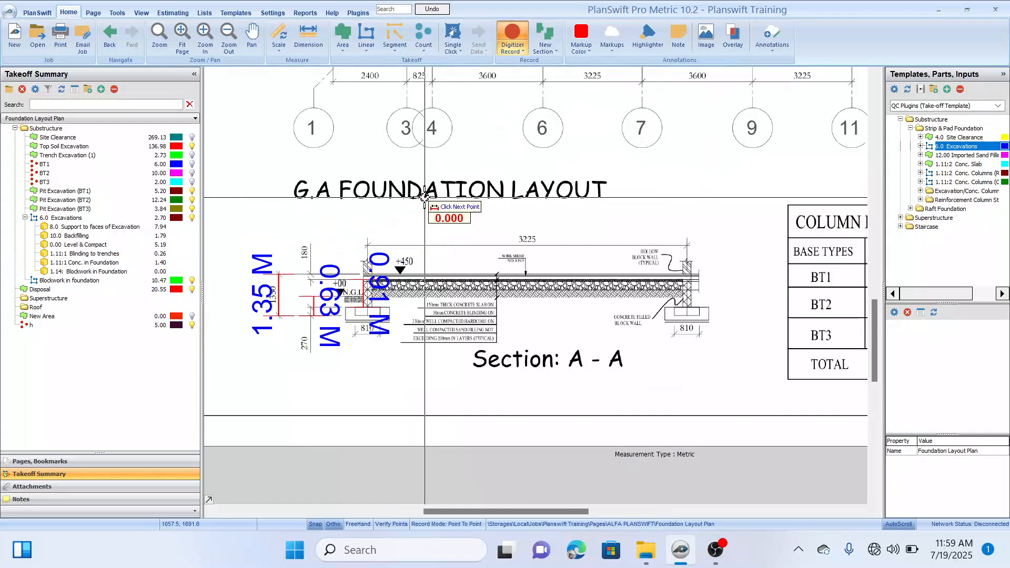
pyautogui.scroll(-1, 408, 214)
pyautogui.moveTo(427, 206)
pyautogui.mouseDown()
pyautogui.moveTo(405, 293)
pyautogui.moveTo(448, 237)
pyautogui.moveTo(446, 247)
pyautogui.mouseUp()
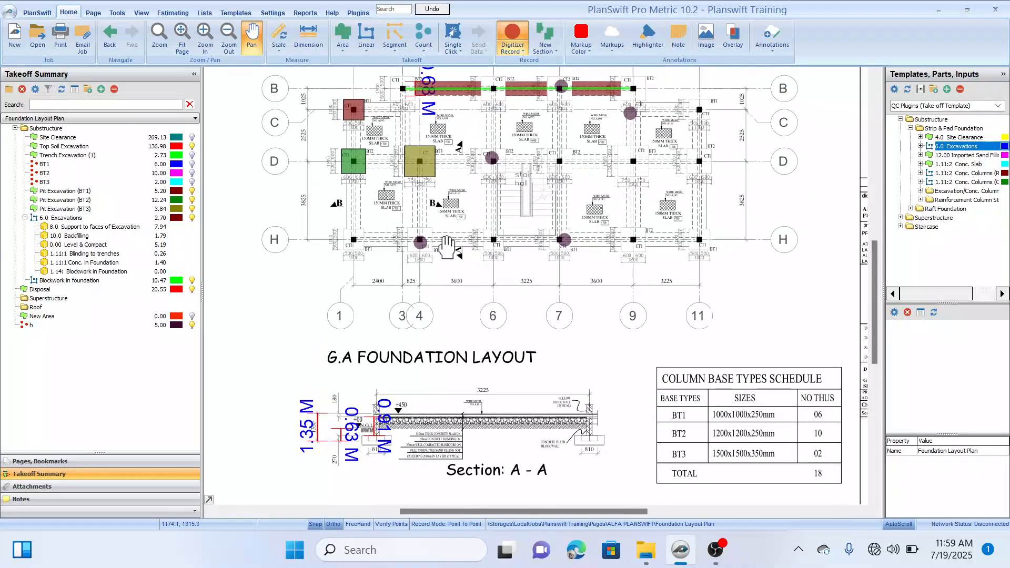
pyautogui.click(68, 282)
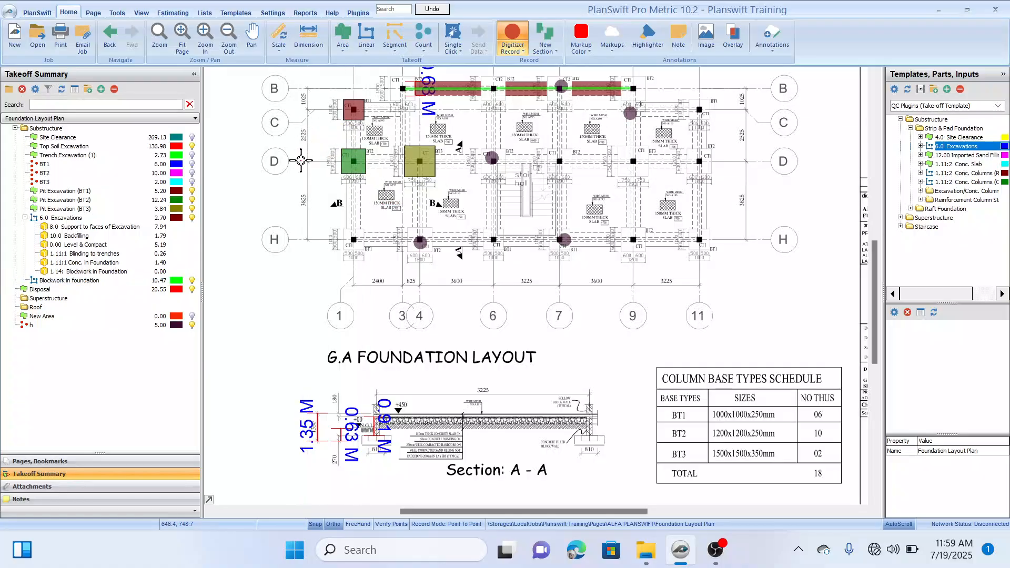
pyautogui.moveTo(300, 160); pyautogui.dragTo(291, 202)
pyautogui.moveTo(354, 114); pyautogui.dragTo(379, 126)
pyautogui.click(67, 281)
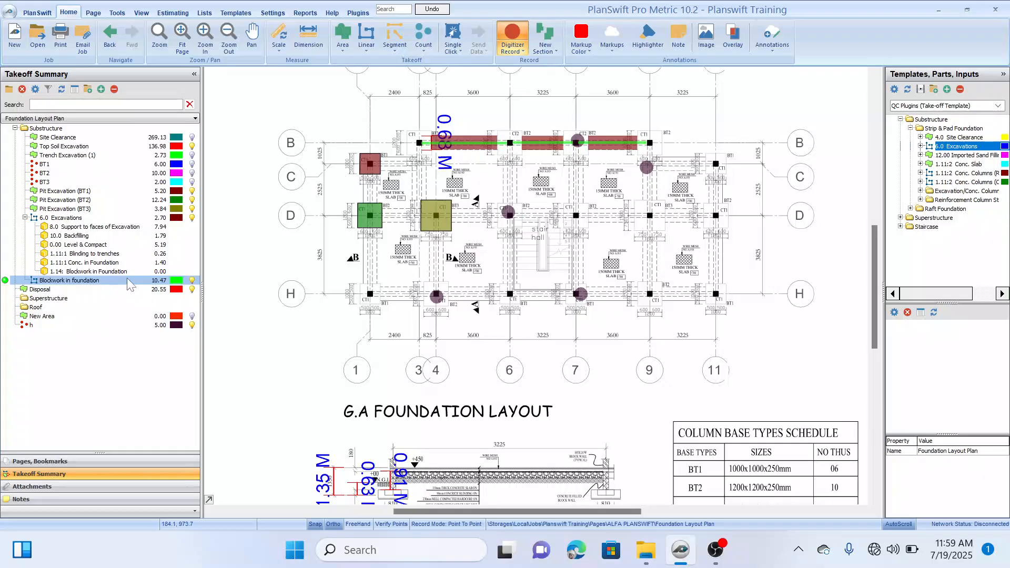
pyautogui.click(88, 271)
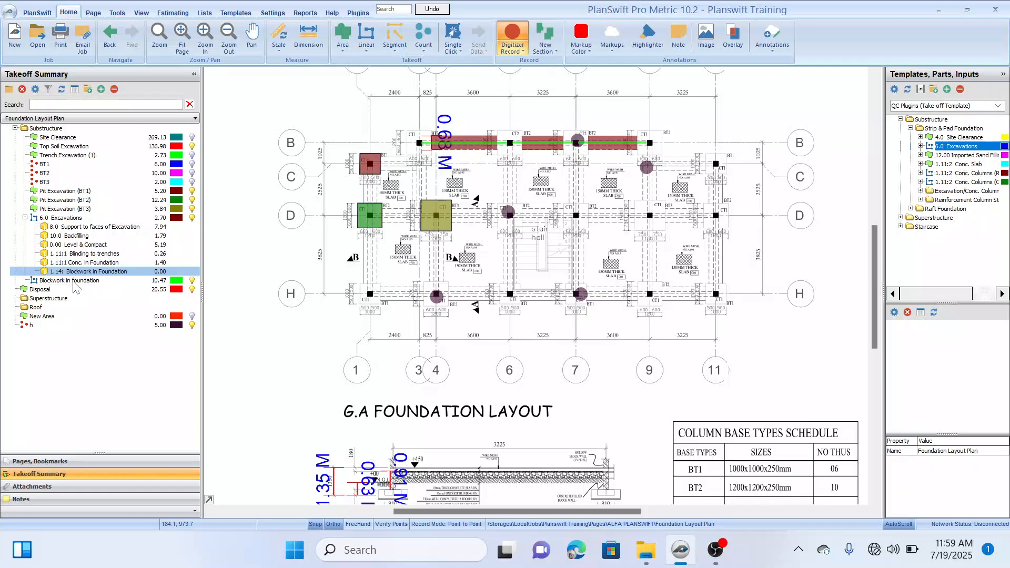
# Step: Set the quantity formula of the Blockwork in foundation takeoff to [Takeoff] * 0.9 in its advanced properties
pyautogui.click(74, 281)
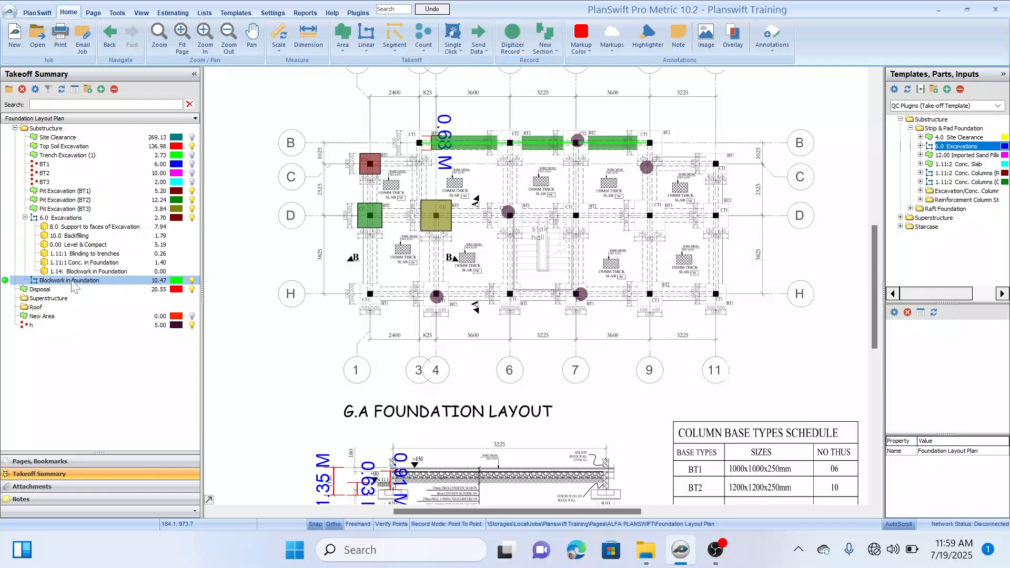
pyautogui.doubleClick(74, 282)
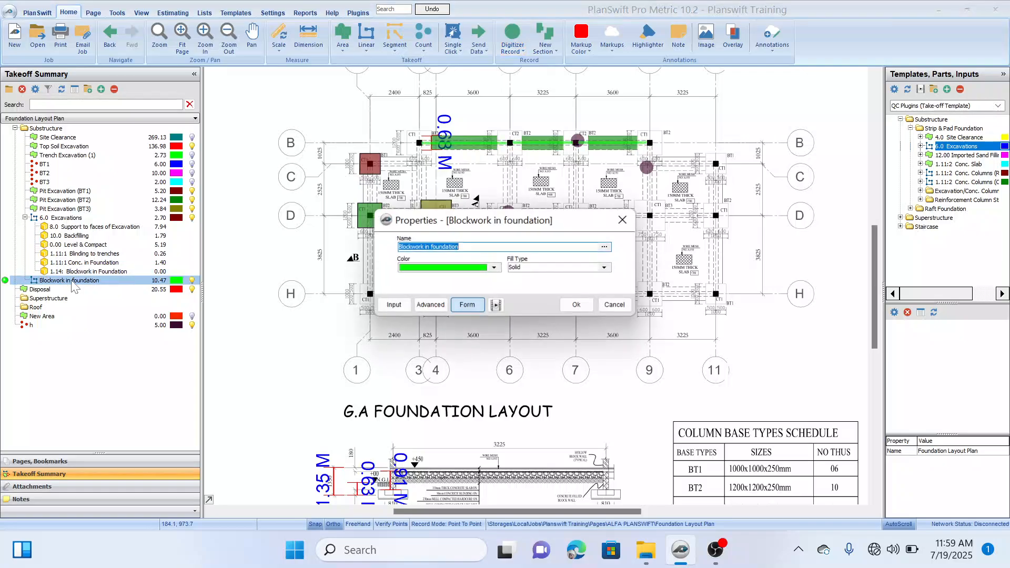
pyautogui.click(430, 305)
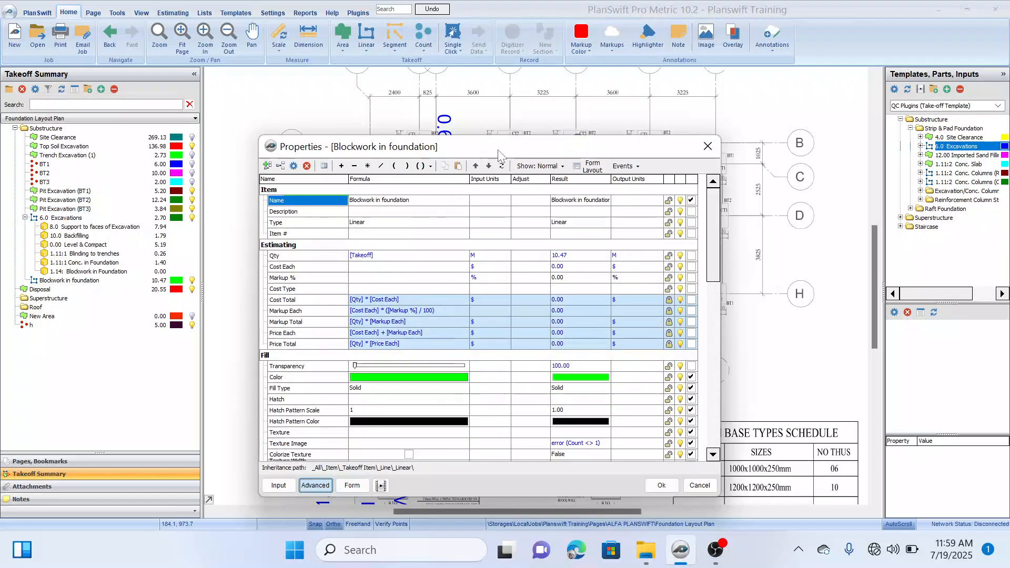
pyautogui.moveTo(498, 155); pyautogui.dragTo(527, 112)
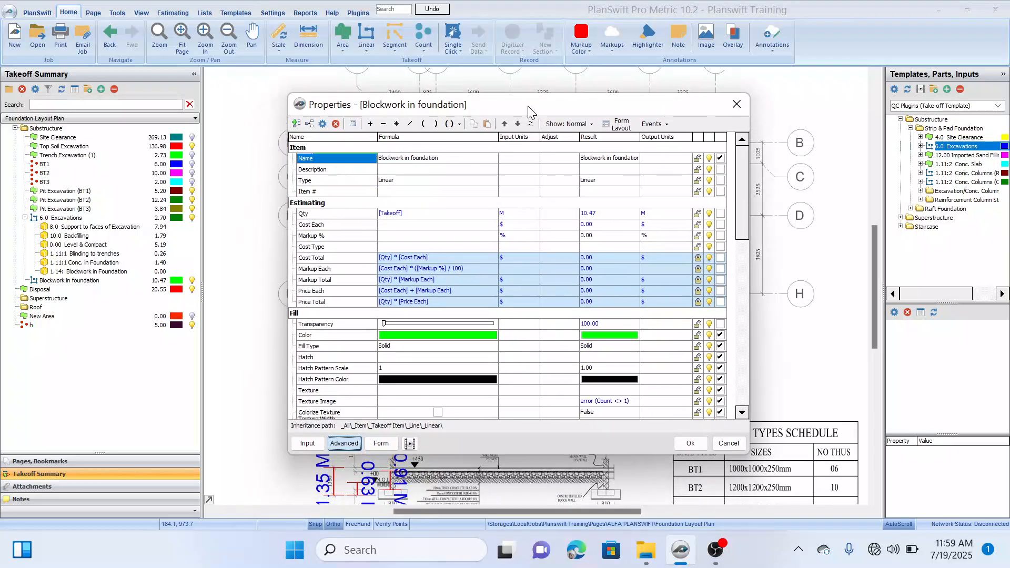
pyautogui.click(410, 213)
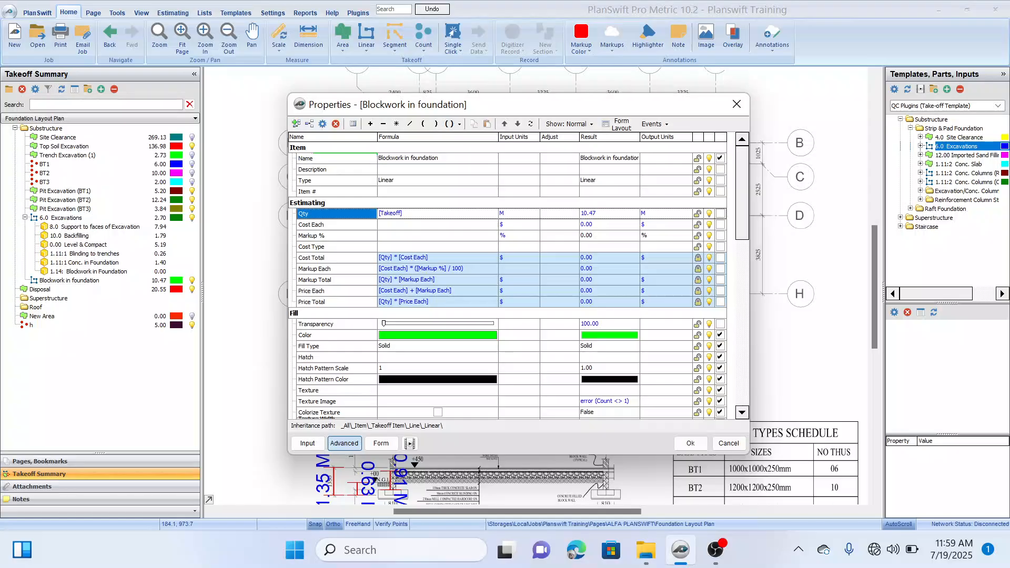
pyautogui.click(396, 124)
pyautogui.moveTo(507, 108); pyautogui.dragTo(486, 95)
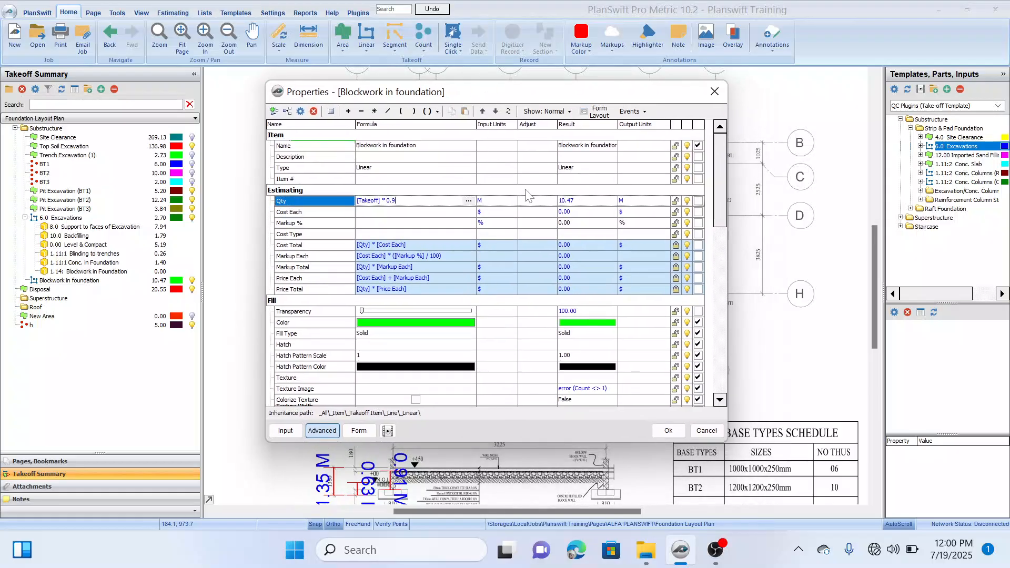
# Step: Set the quantity's input units for Blockwork in foundation to SQ M and apply the properties
pyautogui.click(513, 201)
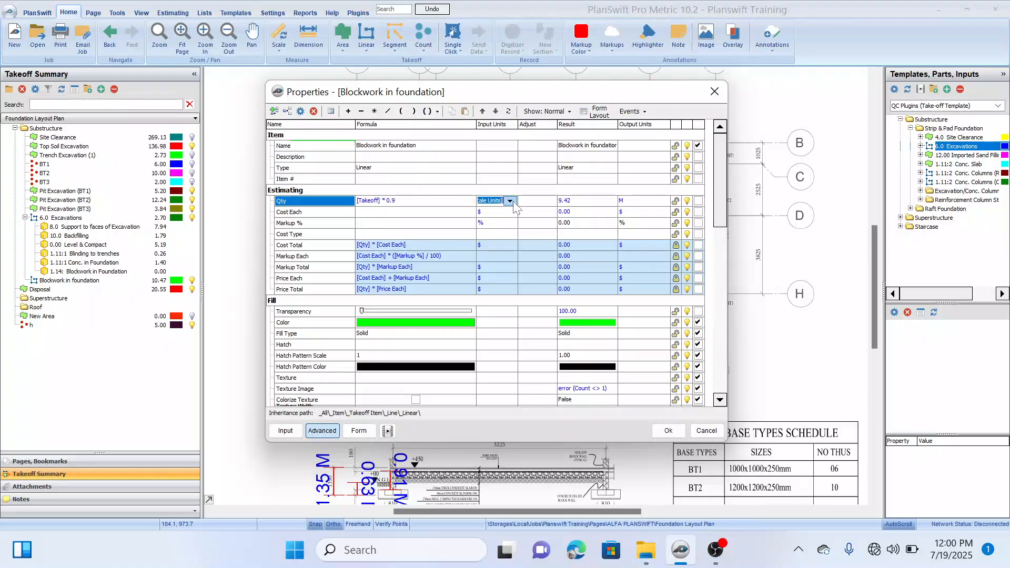
pyautogui.click(510, 201)
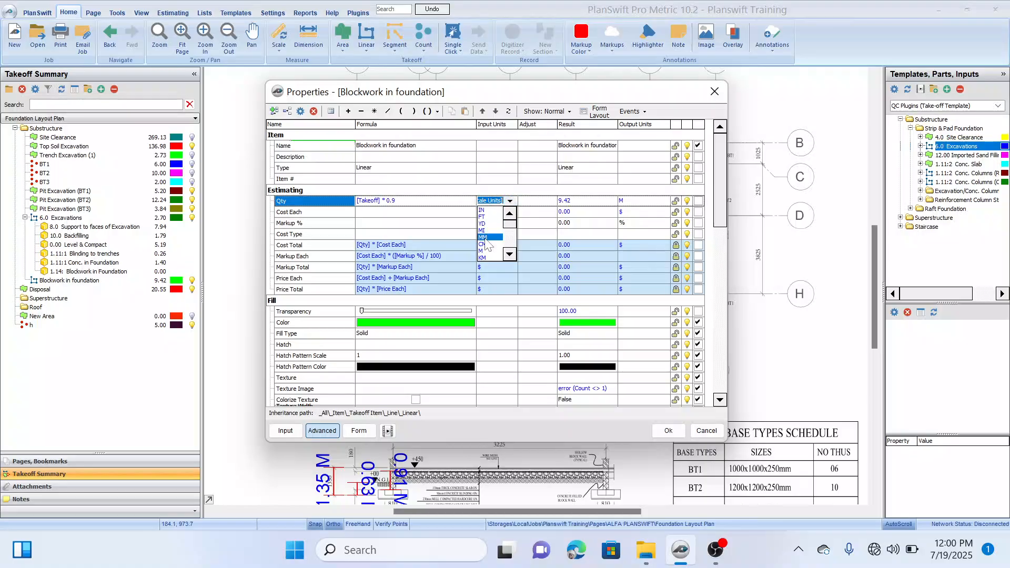
pyautogui.scroll(-2, 485, 237)
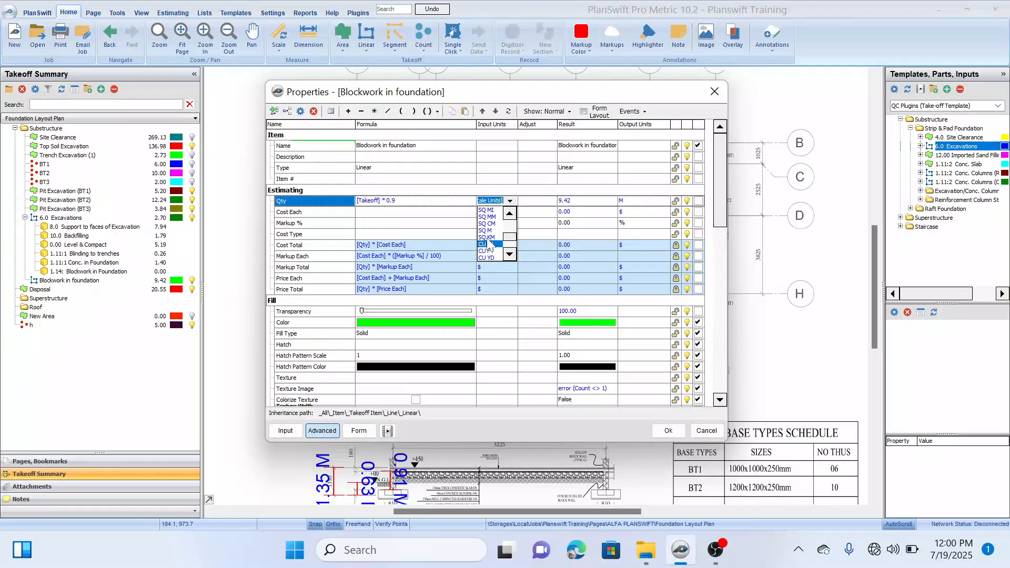
pyautogui.click(486, 230)
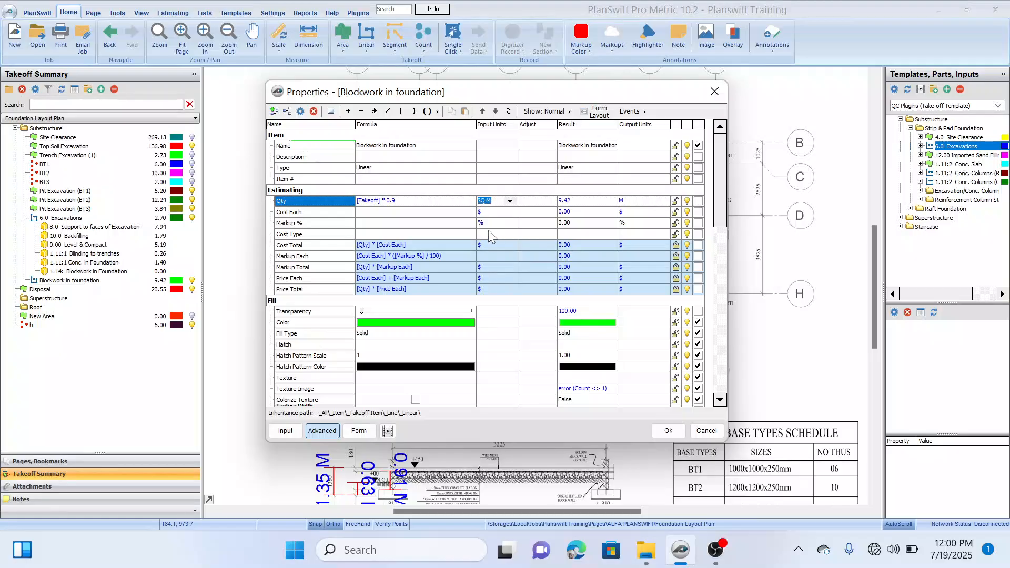
pyautogui.click(666, 431)
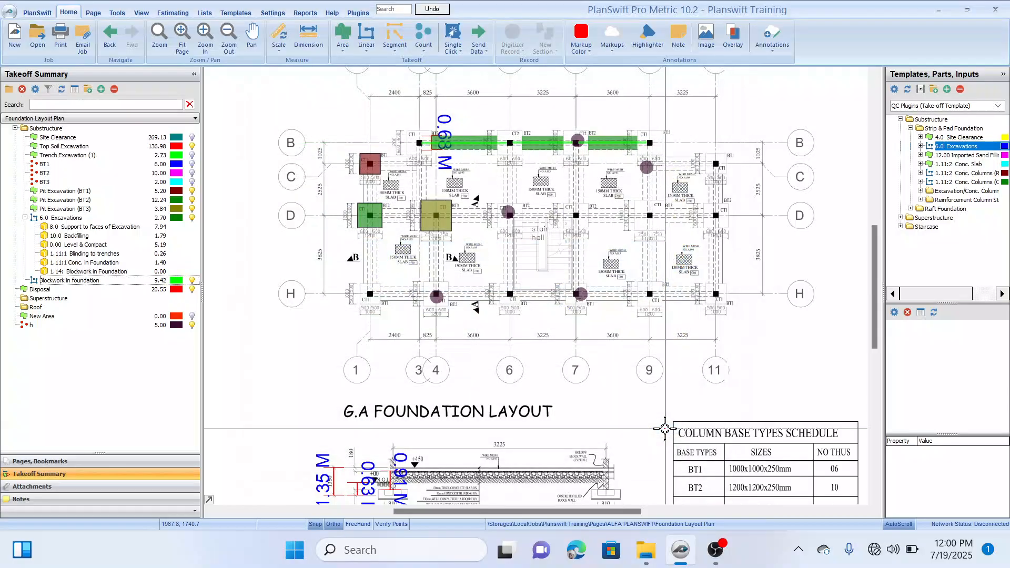
pyautogui.scroll(3, 332, 211)
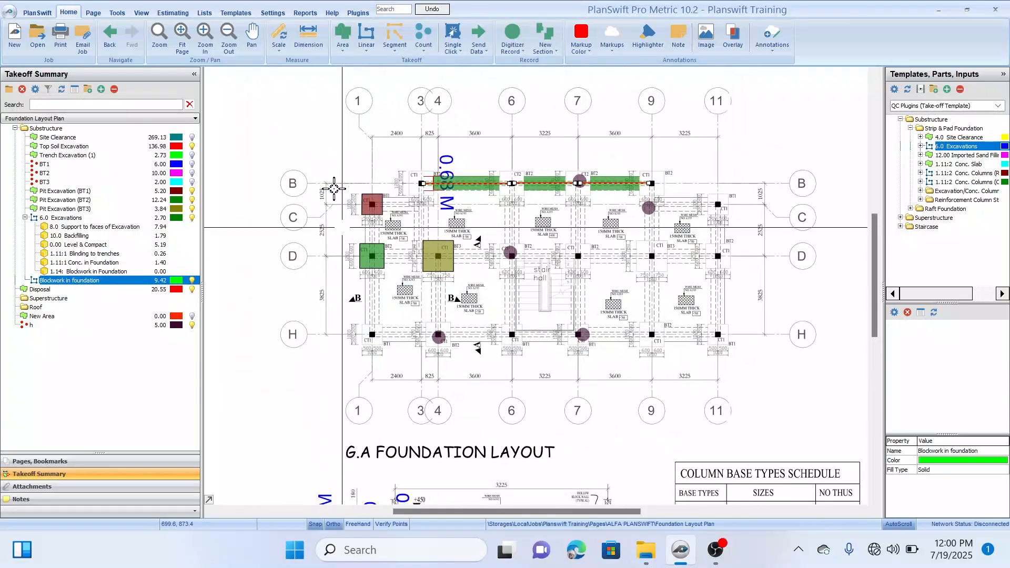
pyautogui.moveTo(486, 257); pyautogui.dragTo(493, 247)
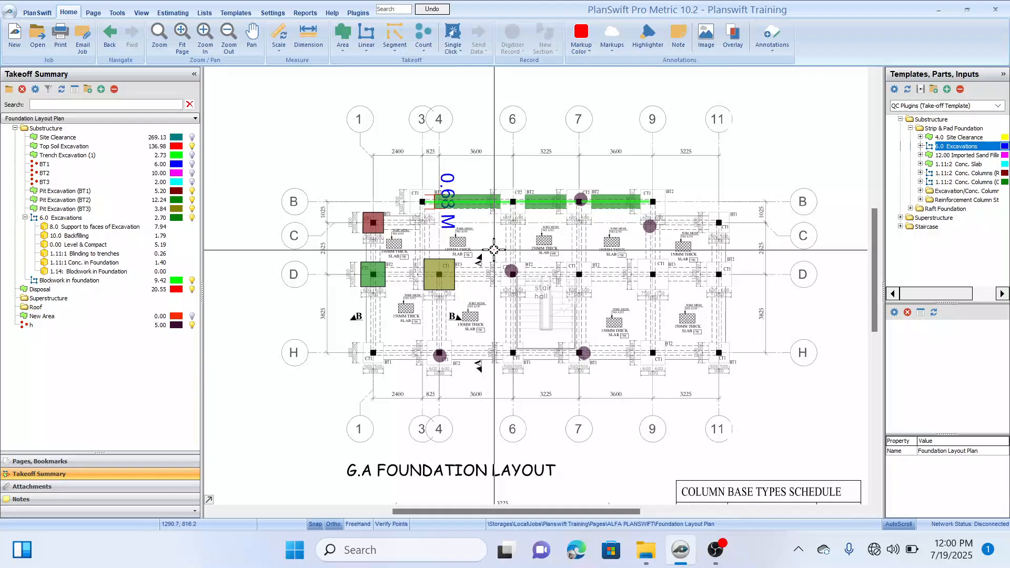
pyautogui.moveTo(405, 156); pyautogui.dragTo(425, 164)
pyautogui.moveTo(488, 149); pyautogui.dragTo(485, 147)
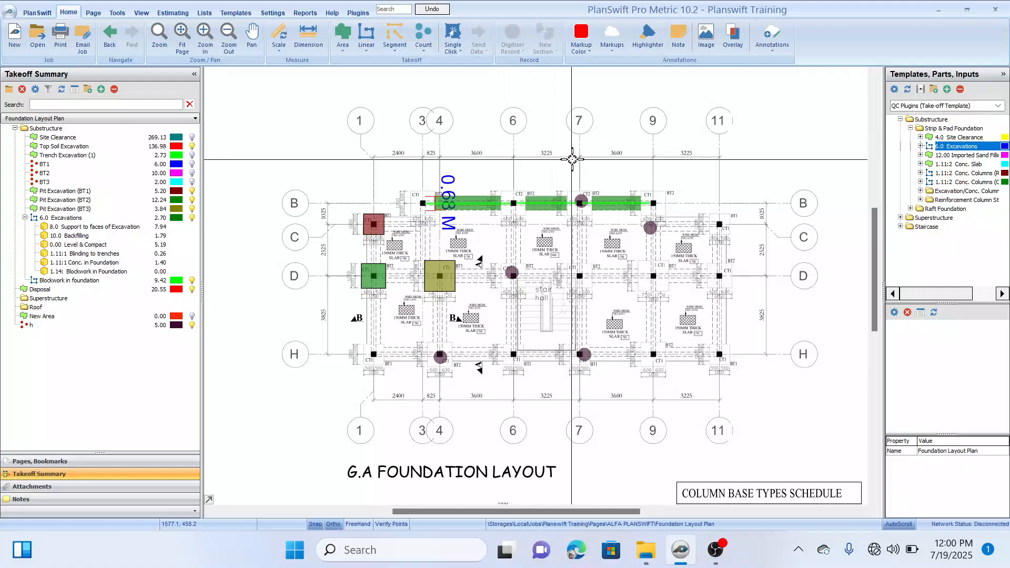
pyautogui.moveTo(571, 153); pyautogui.dragTo(582, 164)
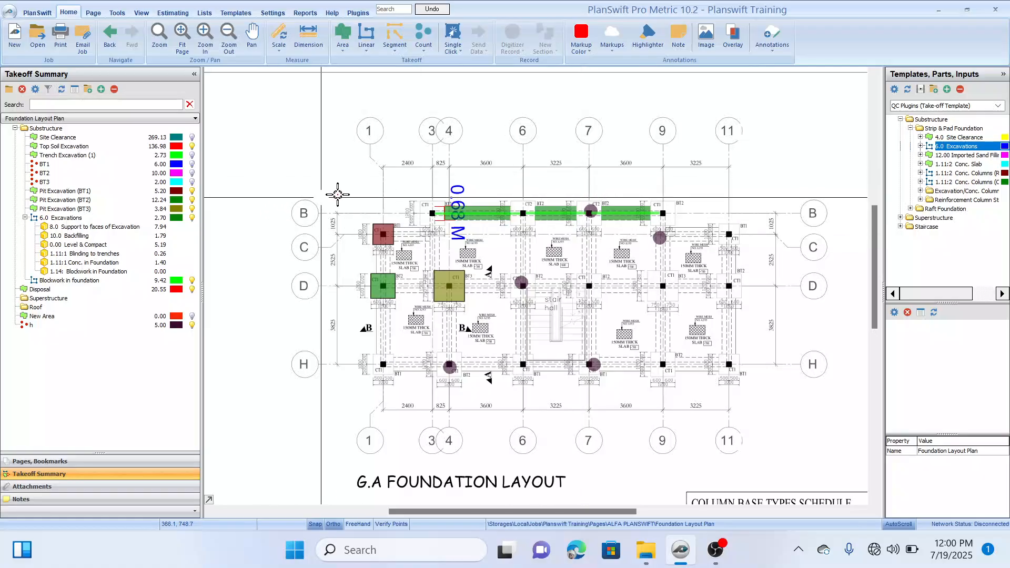
pyautogui.moveTo(654, 188); pyautogui.dragTo(631, 184)
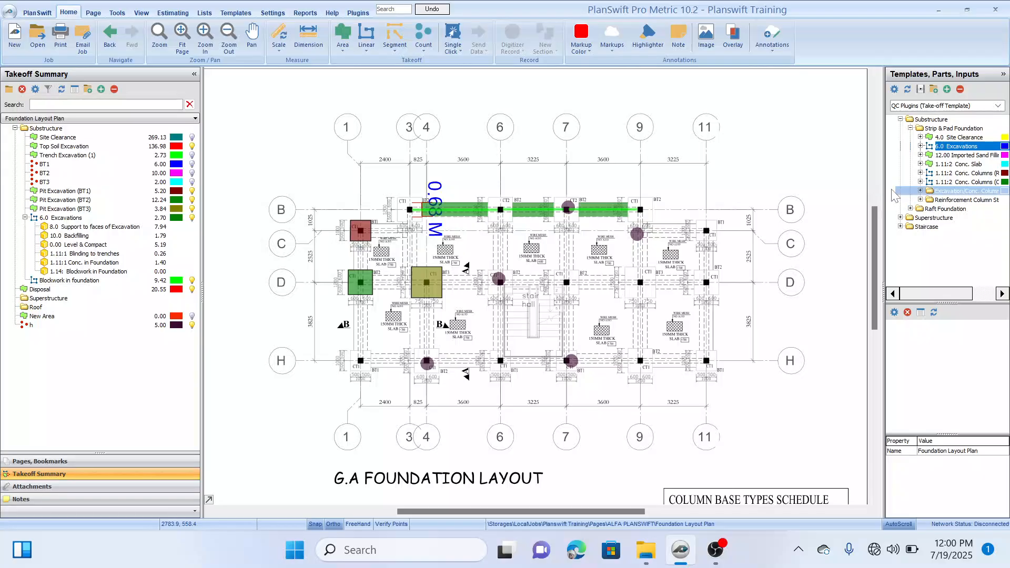
# Step: Examine the input properties of the 1.11:1 Excavation to Conc. Base template in Excavation/Conc. Column Bases, and close them without entering values
pyautogui.moveTo(883, 189); pyautogui.dragTo(840, 196)
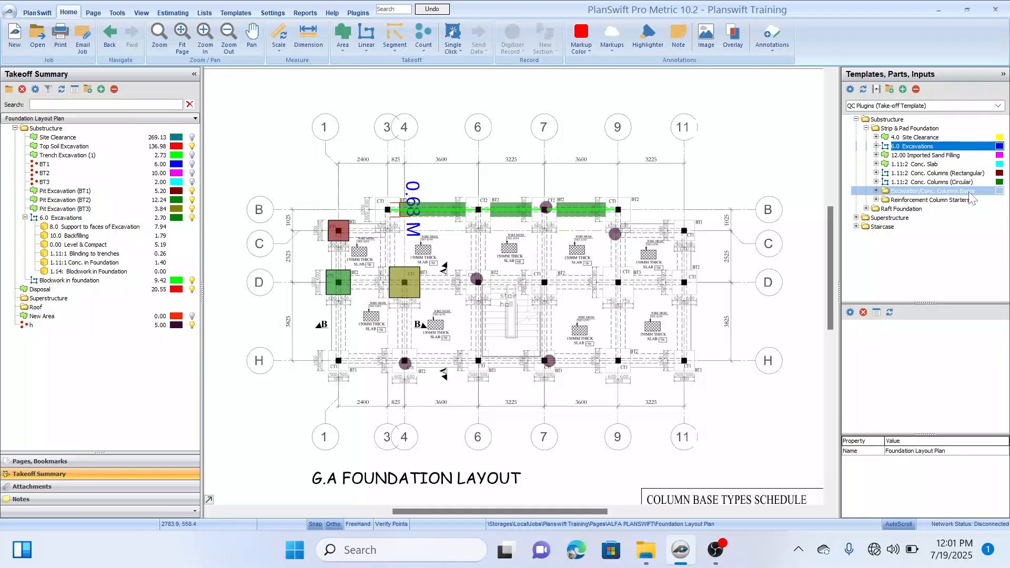
pyautogui.click(876, 191)
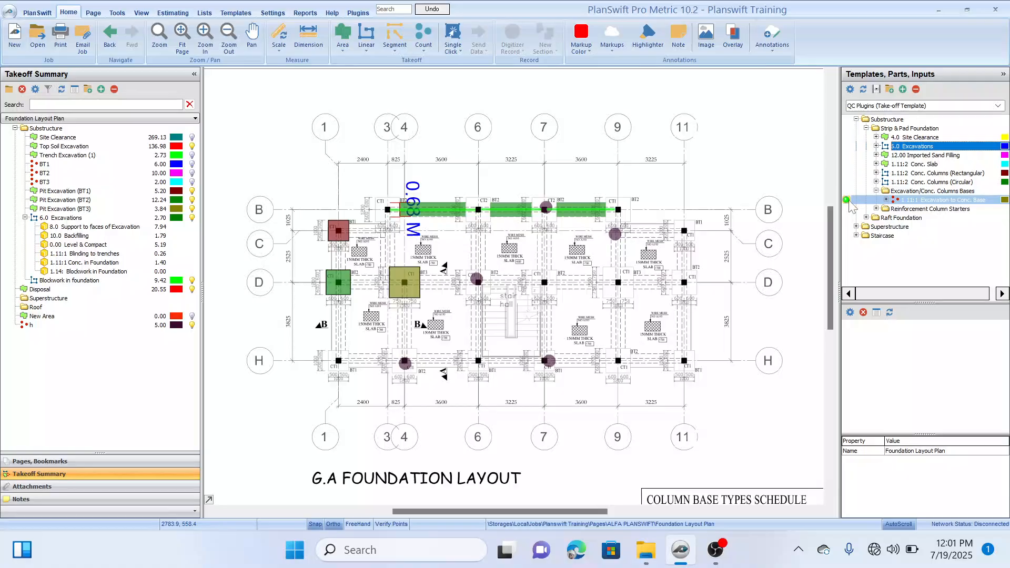
pyautogui.click(846, 200)
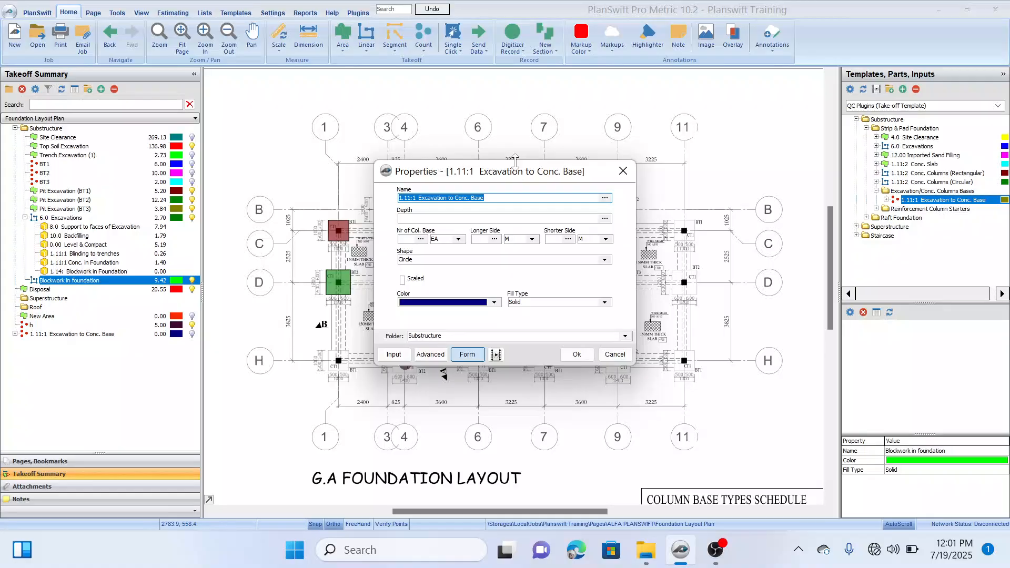
pyautogui.moveTo(520, 170); pyautogui.dragTo(751, 107)
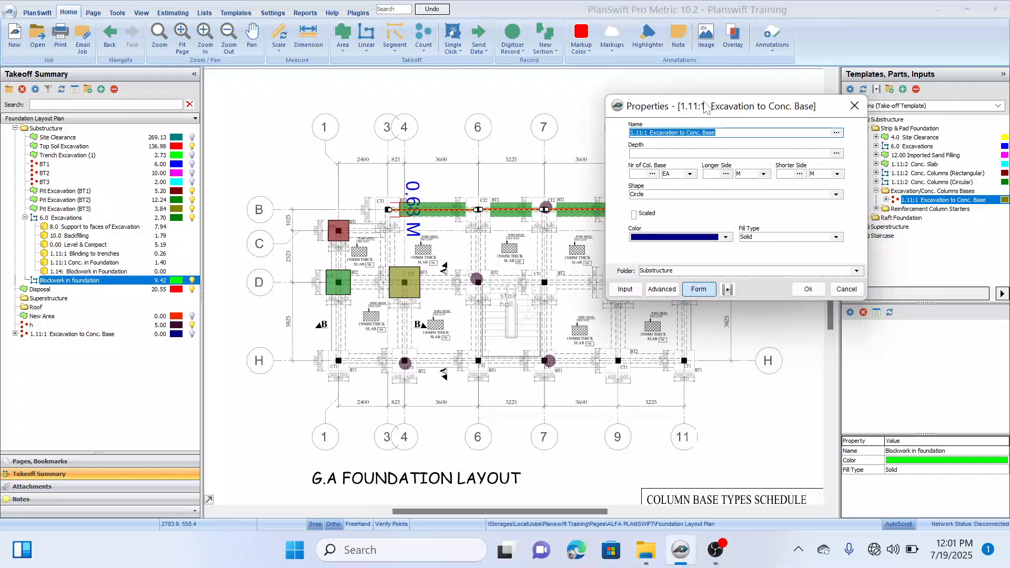
pyautogui.moveTo(699, 108); pyautogui.dragTo(661, 109)
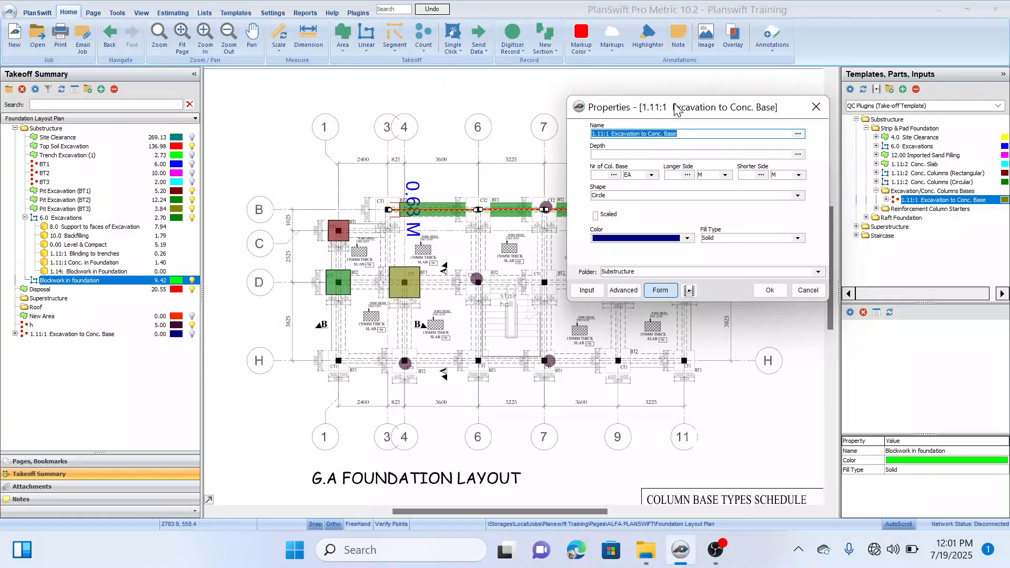
pyautogui.click(652, 152)
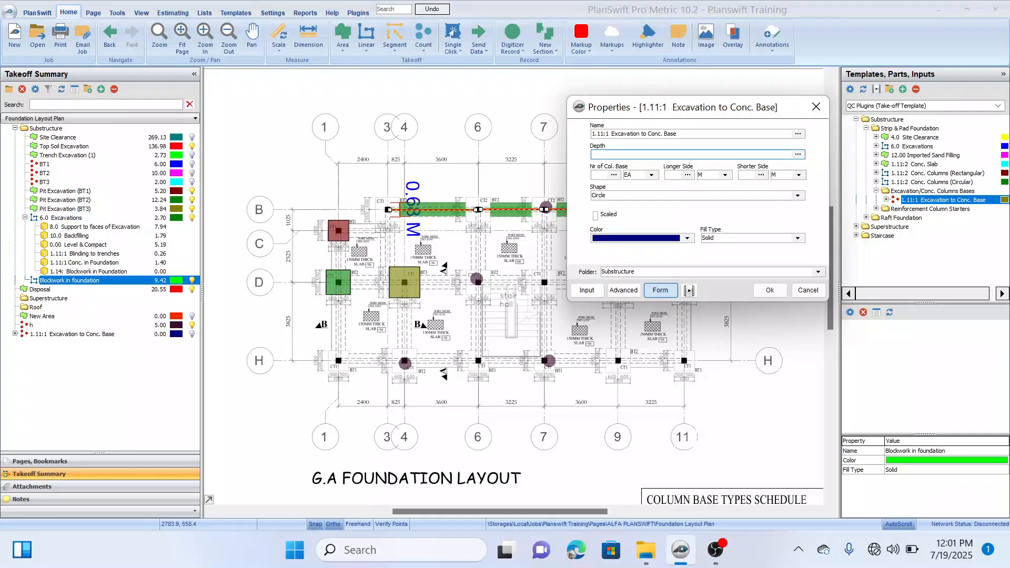
pyautogui.moveTo(786, 111); pyautogui.dragTo(712, 121)
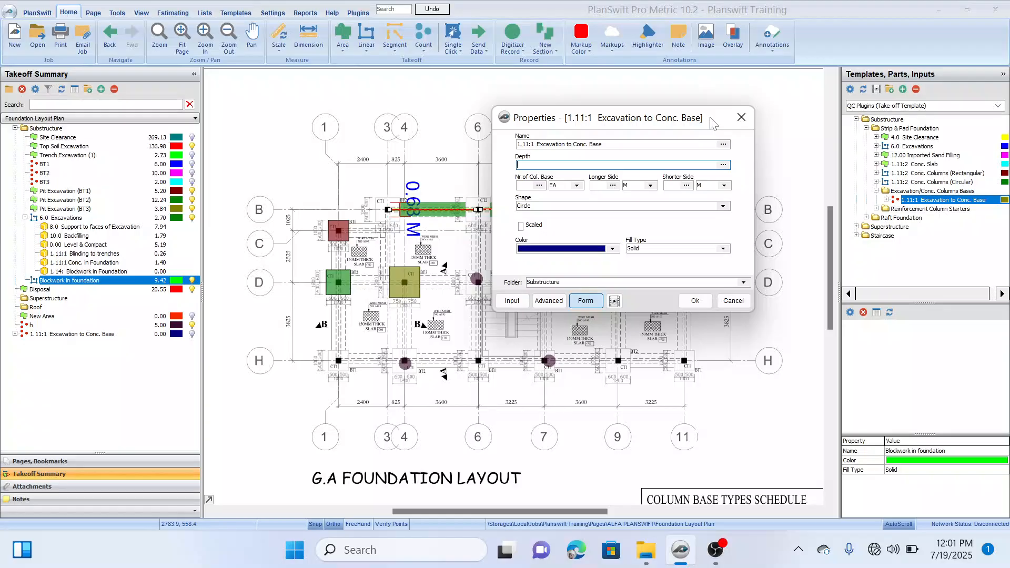
pyautogui.click(747, 114)
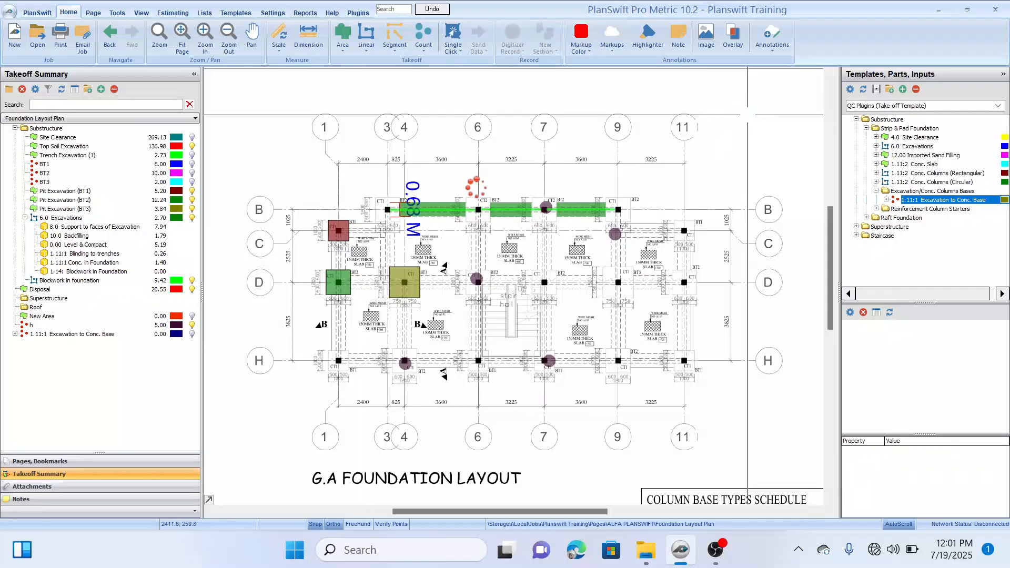
# Step: Examine the quantity formula of the Pit Excavation (BT1) takeoff in its advanced properties and close them
pyautogui.scroll(-1, 538, 279)
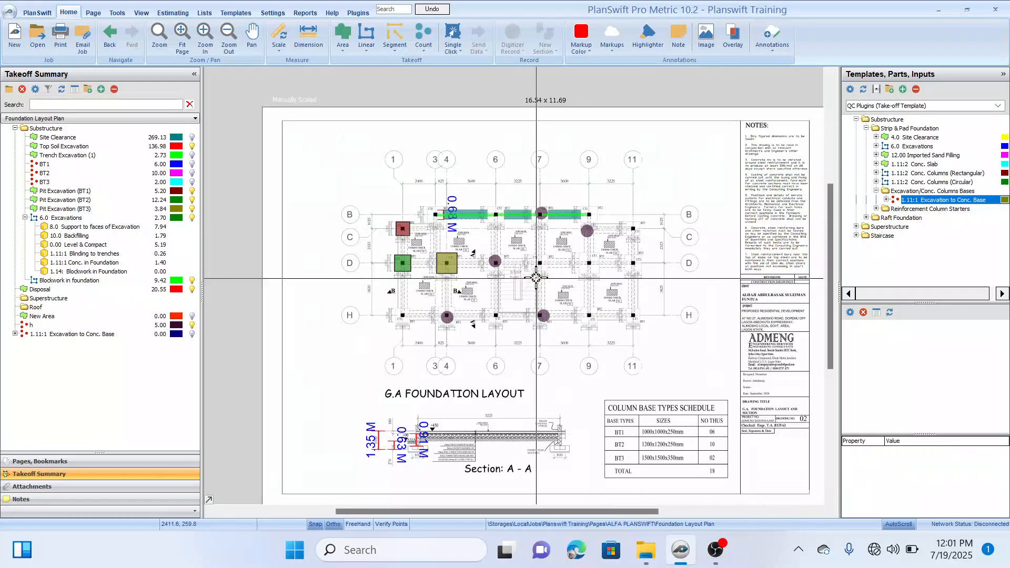
pyautogui.press('Escape')
pyautogui.moveTo(520, 299); pyautogui.dragTo(494, 267)
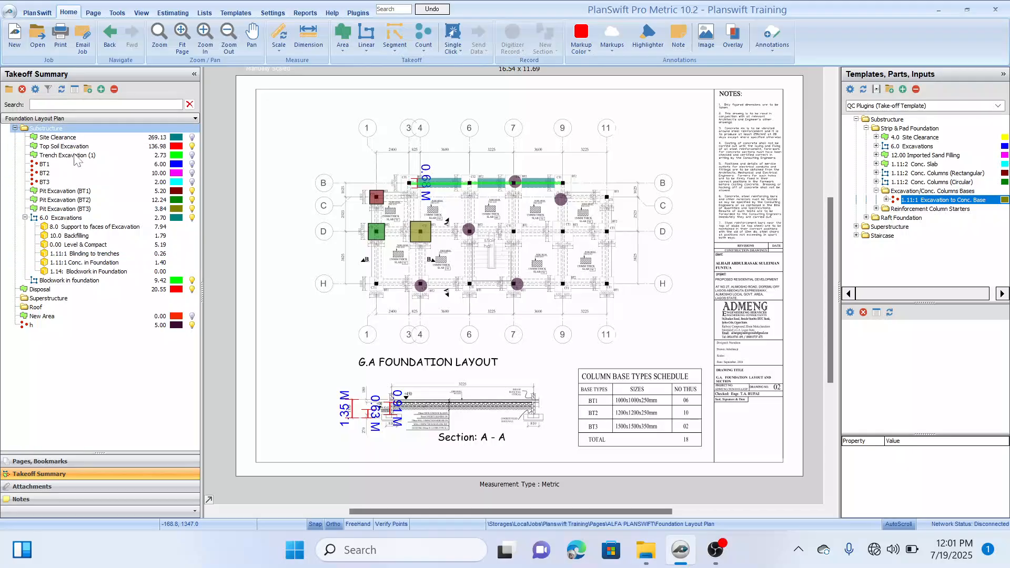
pyautogui.doubleClick(64, 191)
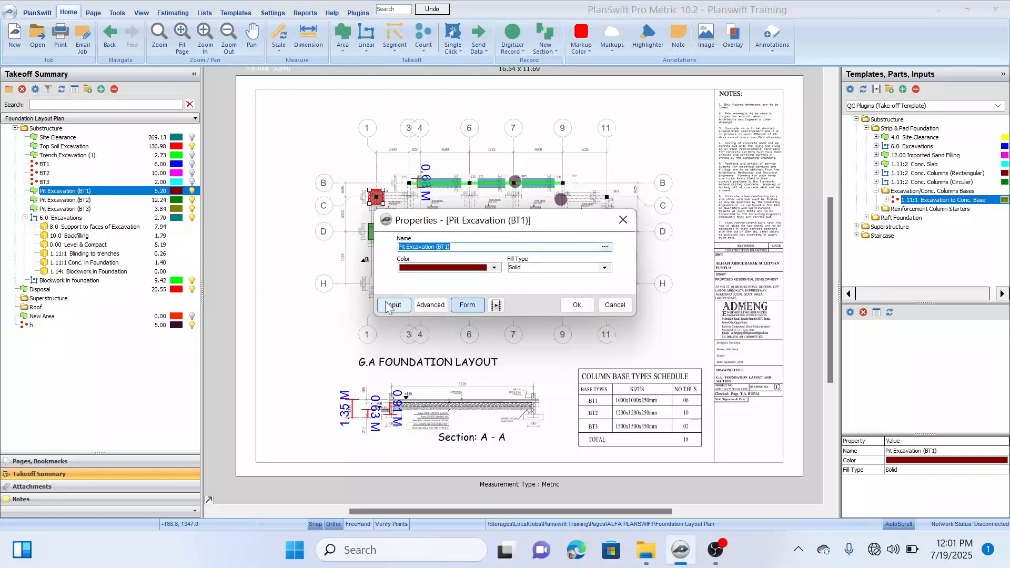
pyautogui.click(425, 304)
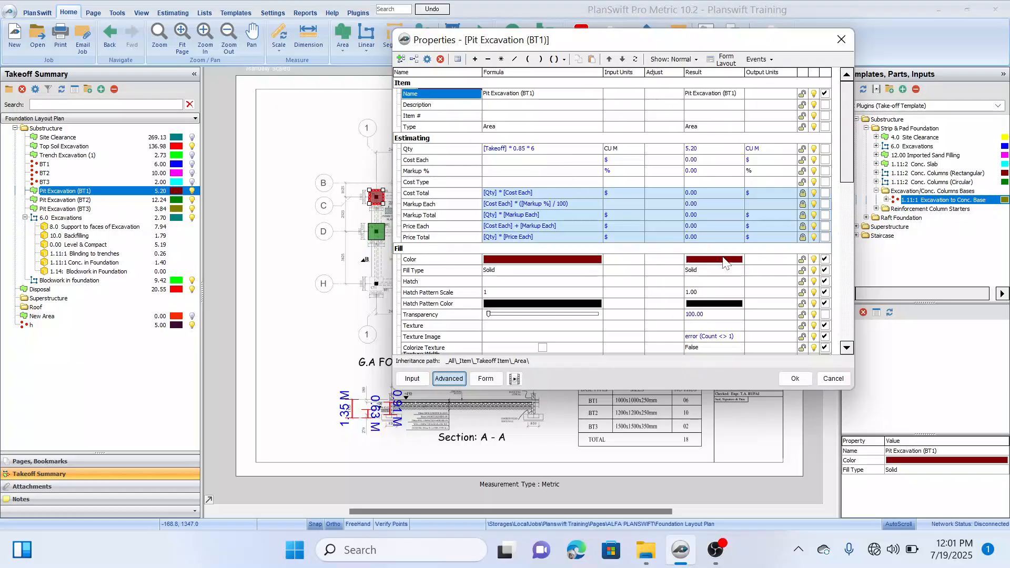
pyautogui.click(795, 378)
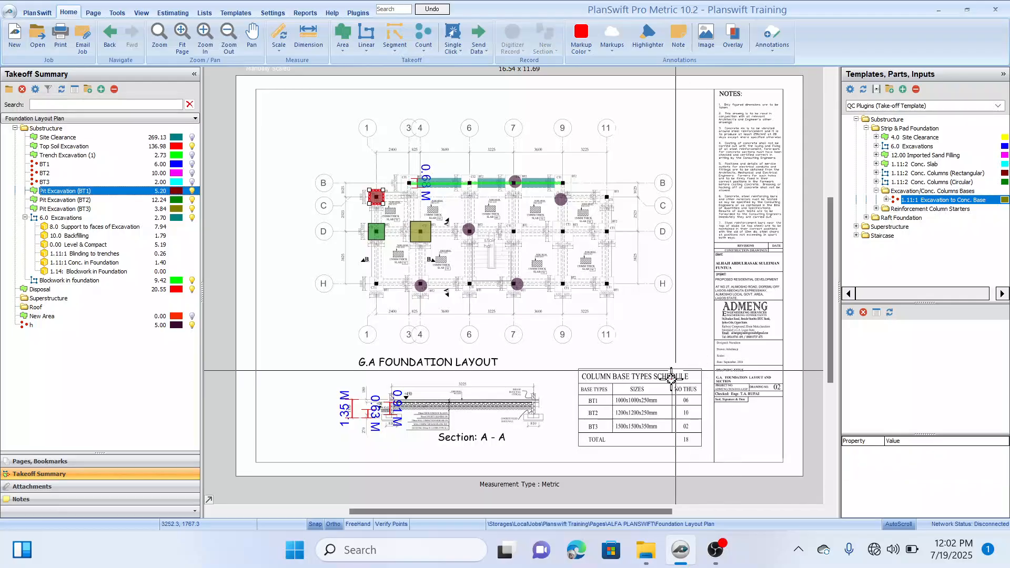
pyautogui.moveTo(667, 385); pyautogui.dragTo(648, 394)
pyautogui.press('Escape')
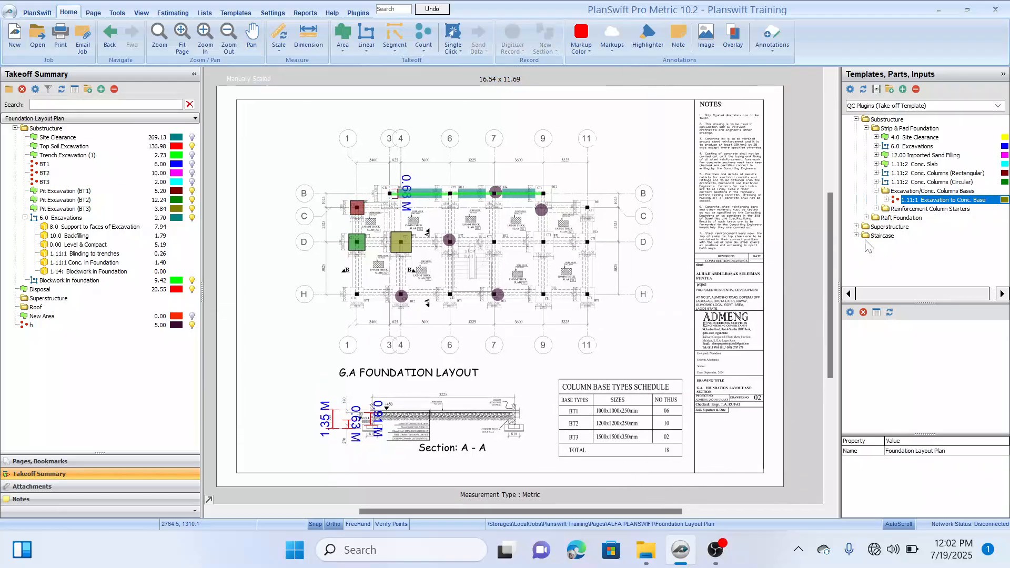
# Step: Start a takeoff from the 1.11:1 Excavation to Conc. Base template in the Substructure folder with a depth of 0.85
pyautogui.click(846, 200)
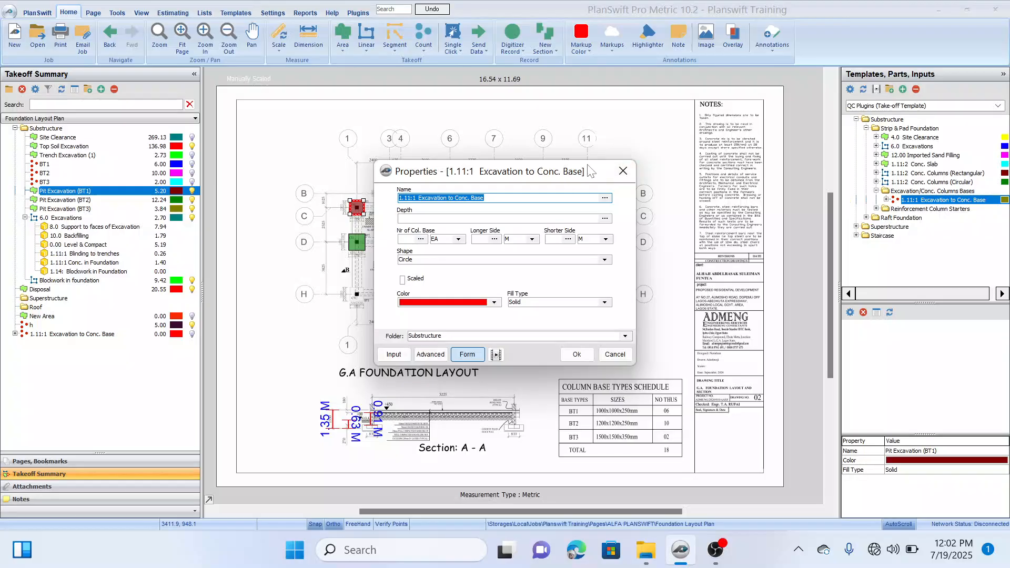
pyautogui.moveTo(589, 166); pyautogui.dragTo(727, 139)
pyautogui.press('Tab')
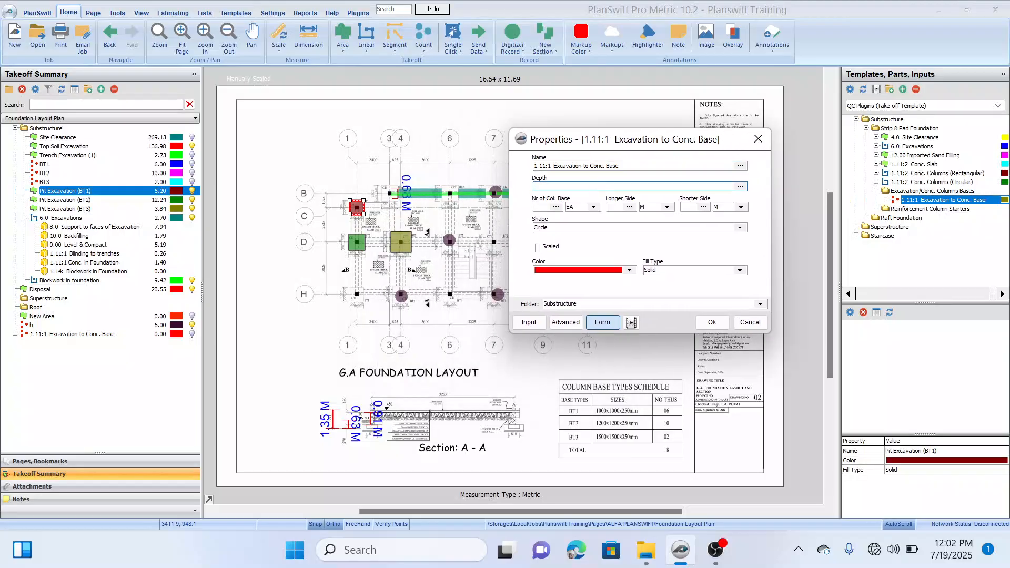
pyautogui.write('0.85')
pyautogui.press('Tab')
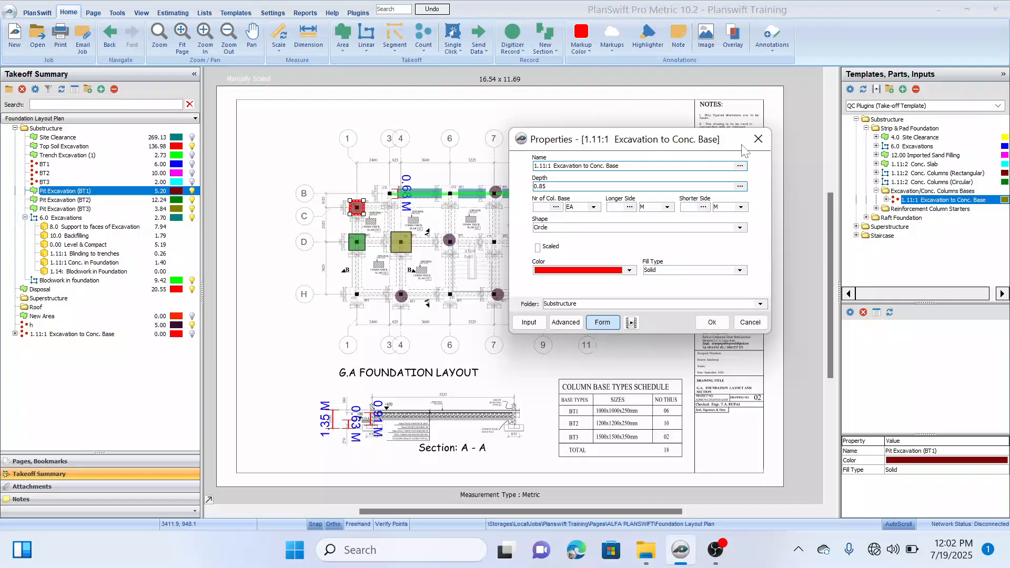
pyautogui.moveTo(732, 142); pyautogui.dragTo(709, 123)
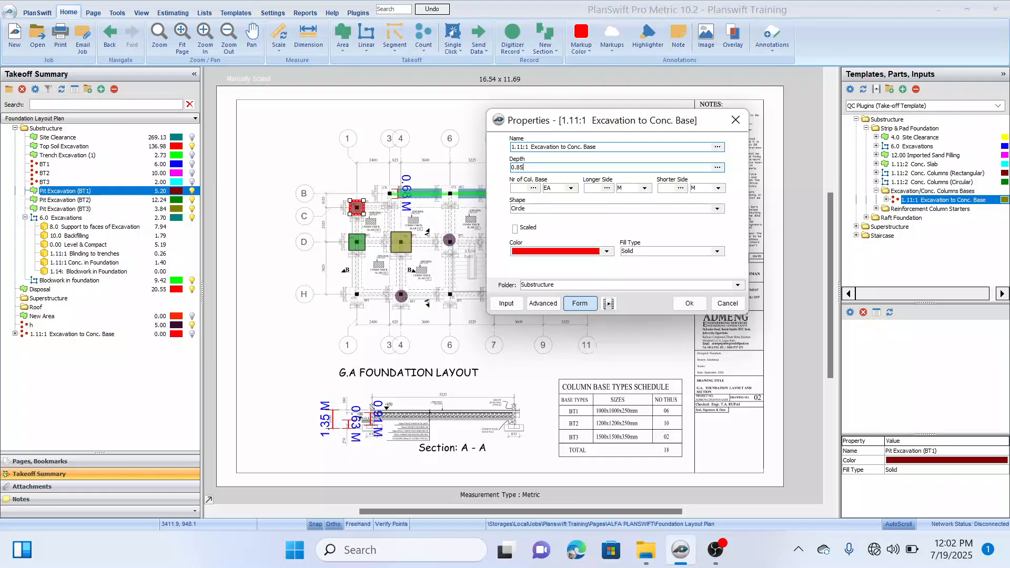
pyautogui.click(639, 147)
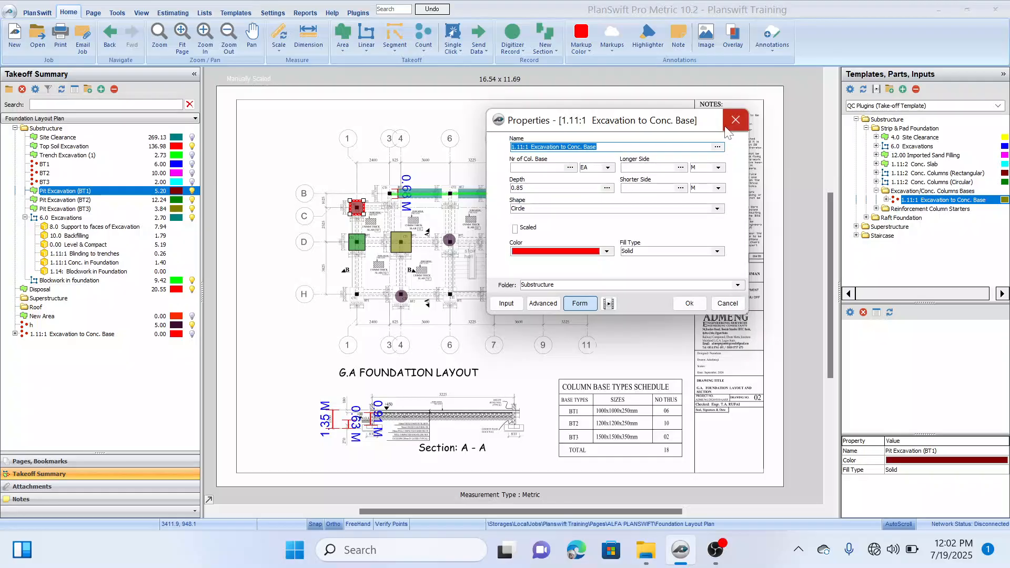
pyautogui.click(620, 147)
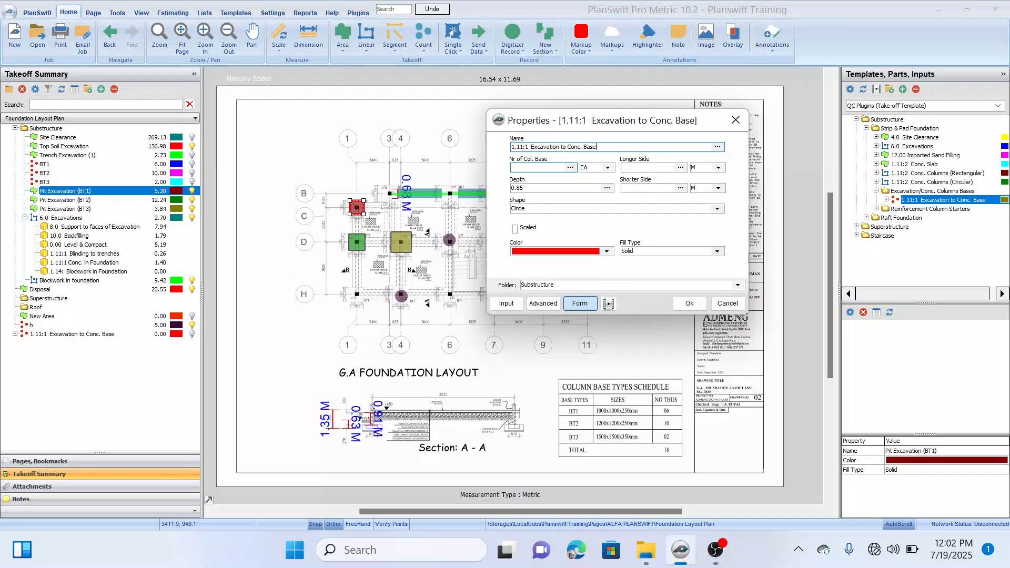
# Step: Set the number of column bases to 6, add (BT1) to the takeoff name, and apply longer and shorter sides of 1 M
pyautogui.click(537, 167)
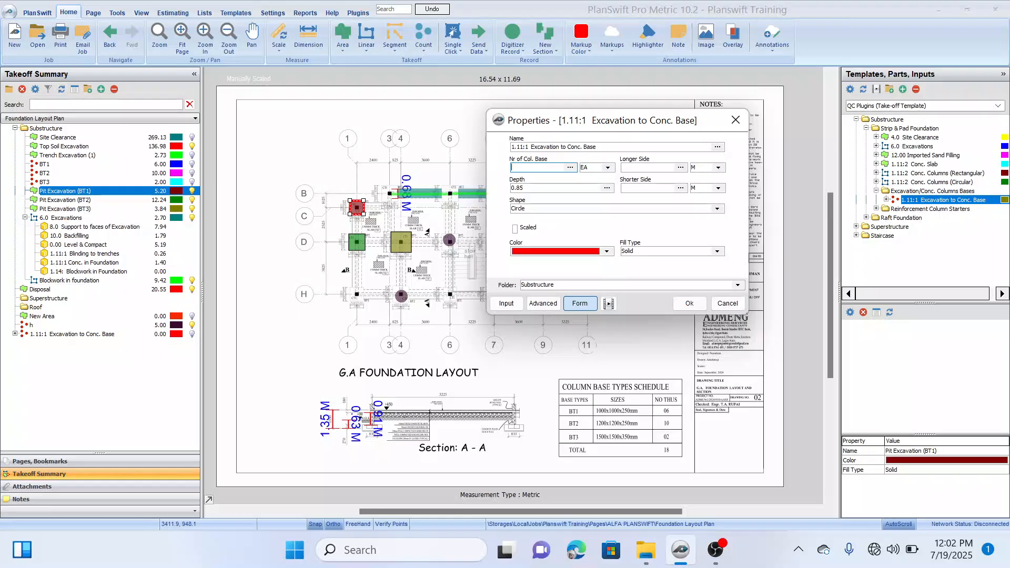
pyautogui.write('6')
pyautogui.click(605, 147)
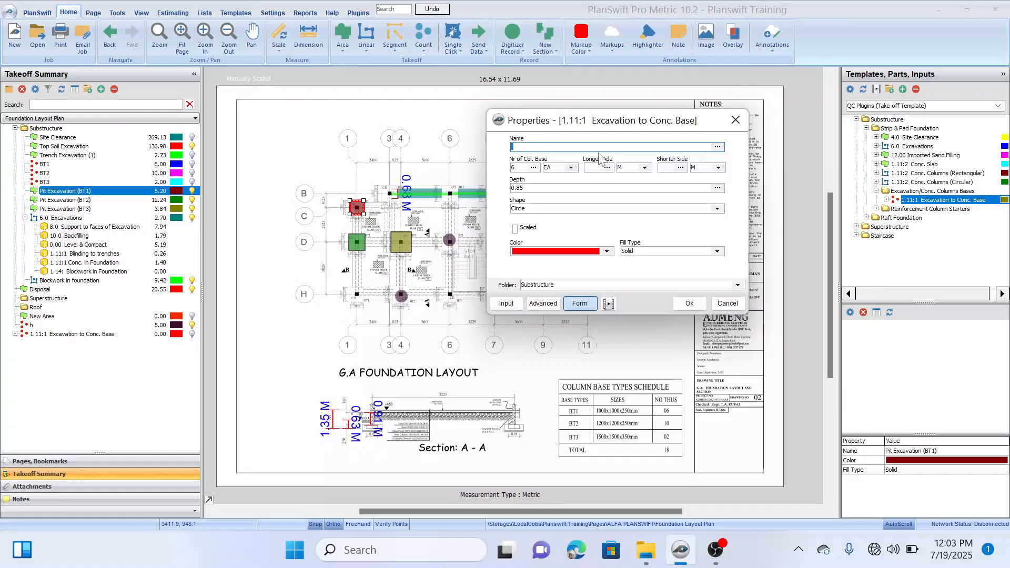
pyautogui.click(604, 148)
pyautogui.click(602, 147)
pyautogui.write('(BT1')
pyautogui.click(593, 167)
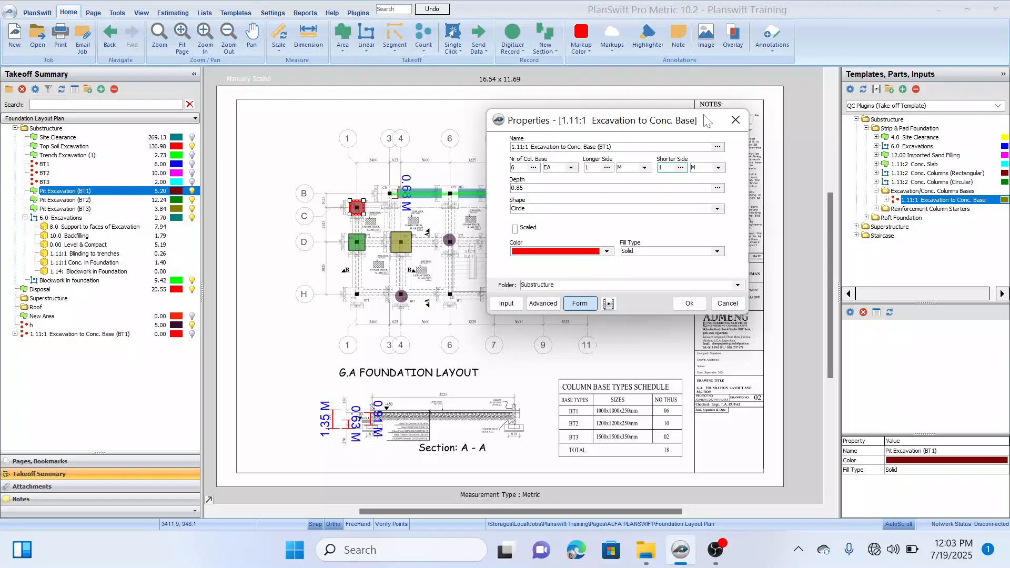
pyautogui.moveTo(713, 123); pyautogui.dragTo(699, 125)
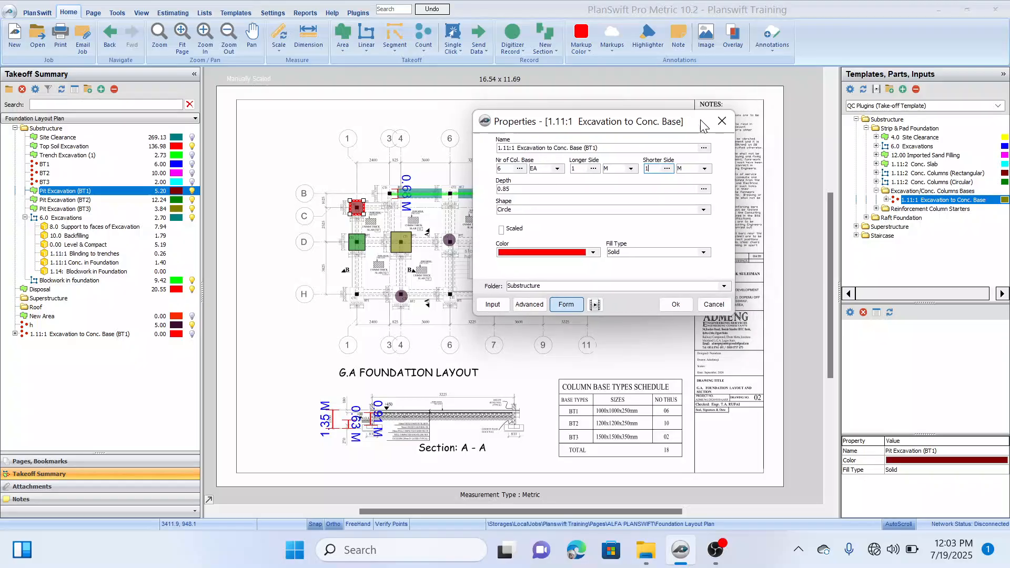
pyautogui.click(675, 305)
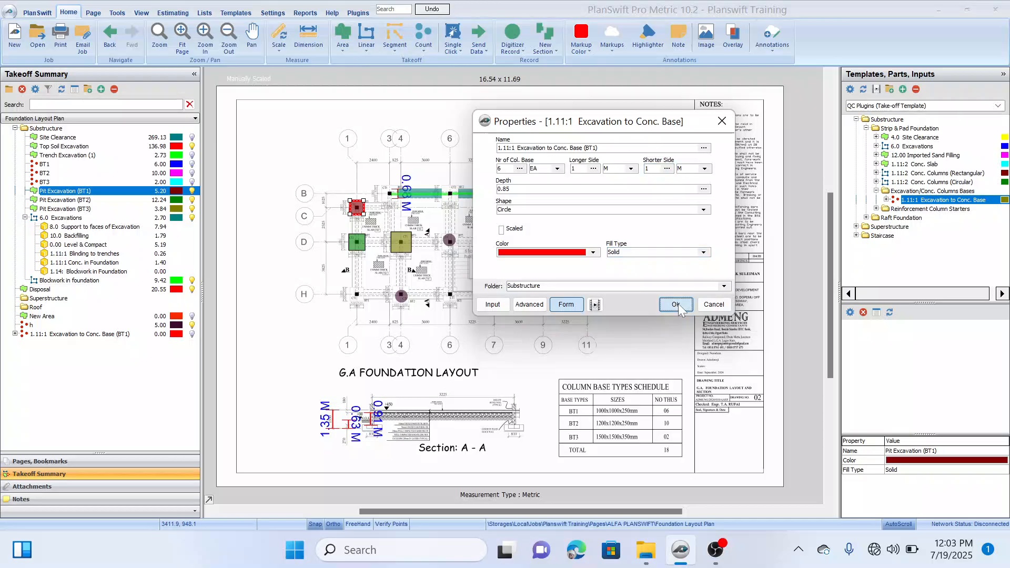
pyautogui.click(676, 305)
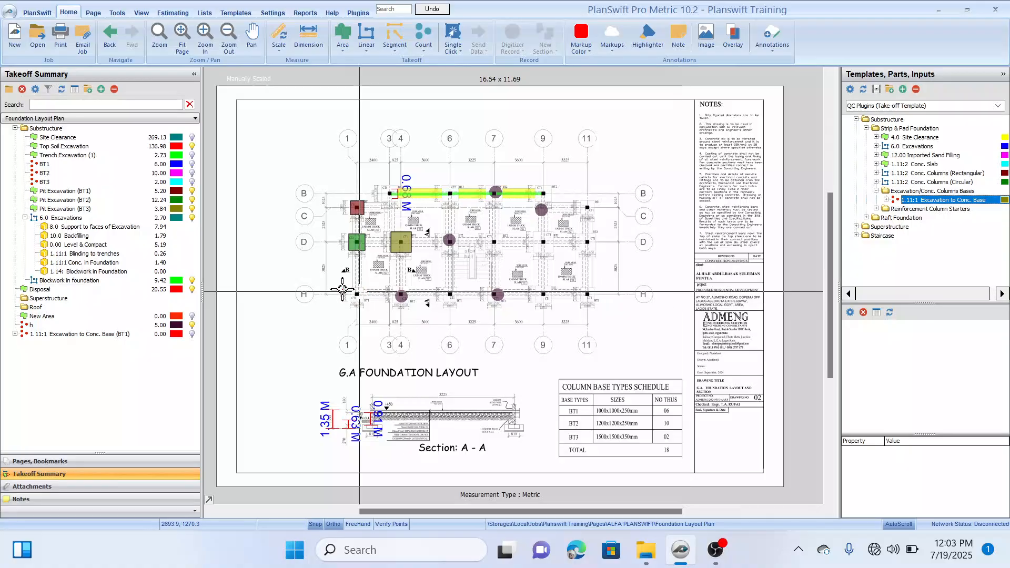
# Step: Place one count point on the BT1 column base at grid 1/H and end the recording
pyautogui.scroll(5, 354, 313)
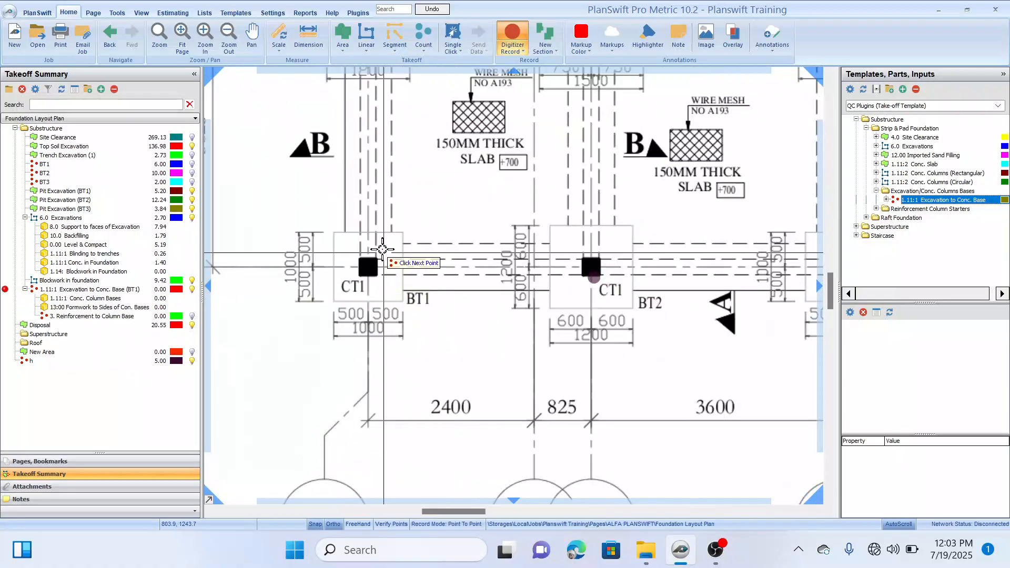
pyautogui.click(380, 248)
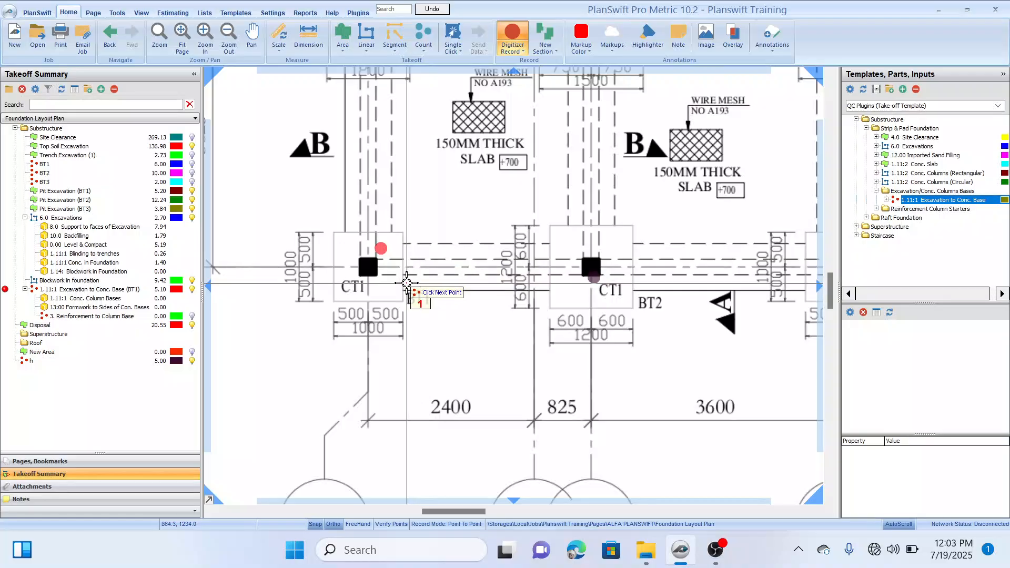
pyautogui.scroll(-2, 406, 283)
pyautogui.press('Escape')
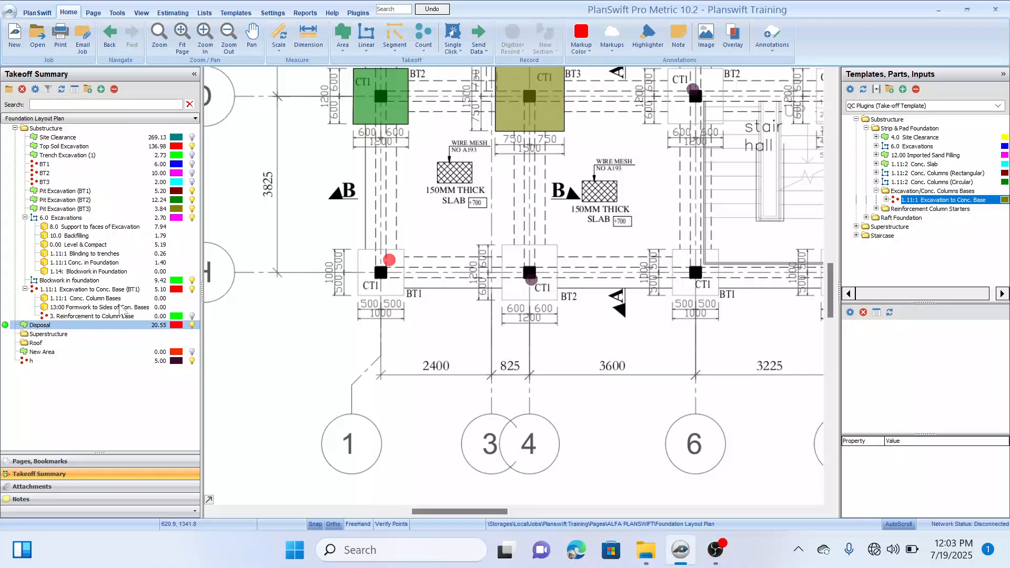
# Step: Compare the quantity of 1.11:1 Excavation to Conc. Base (BT1) with the Pit Excavation (BT1) takeoff
pyautogui.click(134, 290)
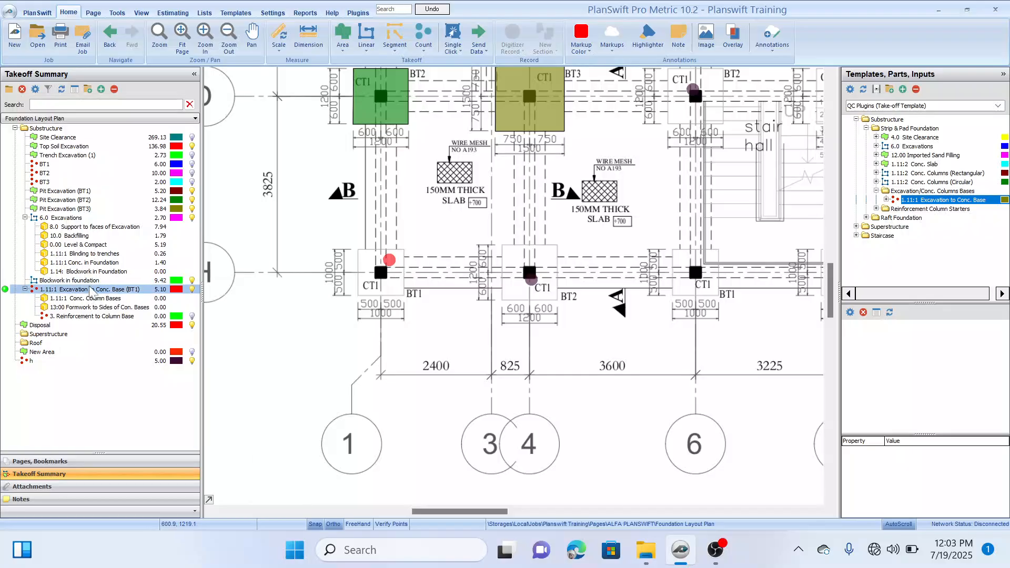
pyautogui.click(144, 192)
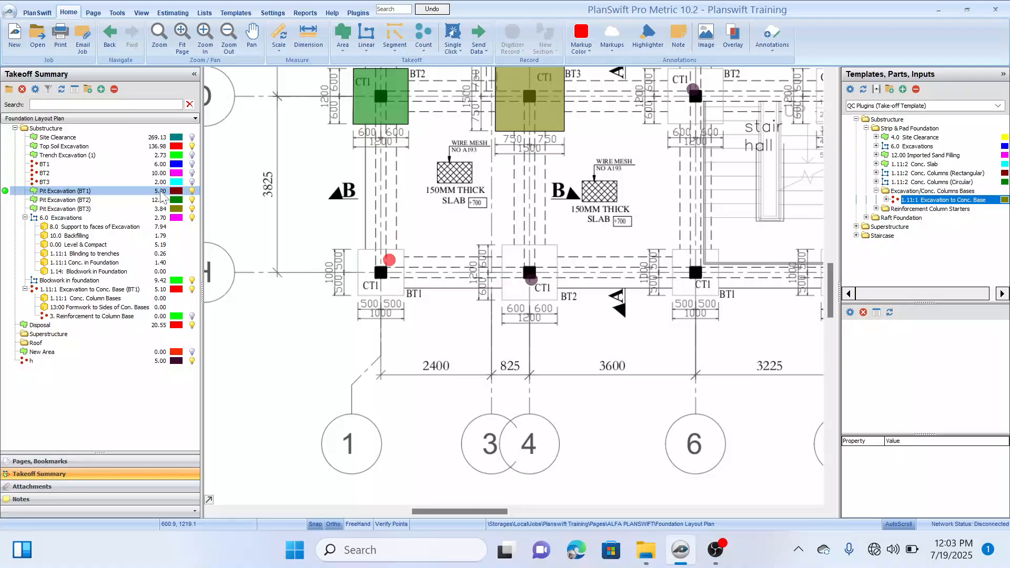
pyautogui.click(148, 283)
pyautogui.click(148, 289)
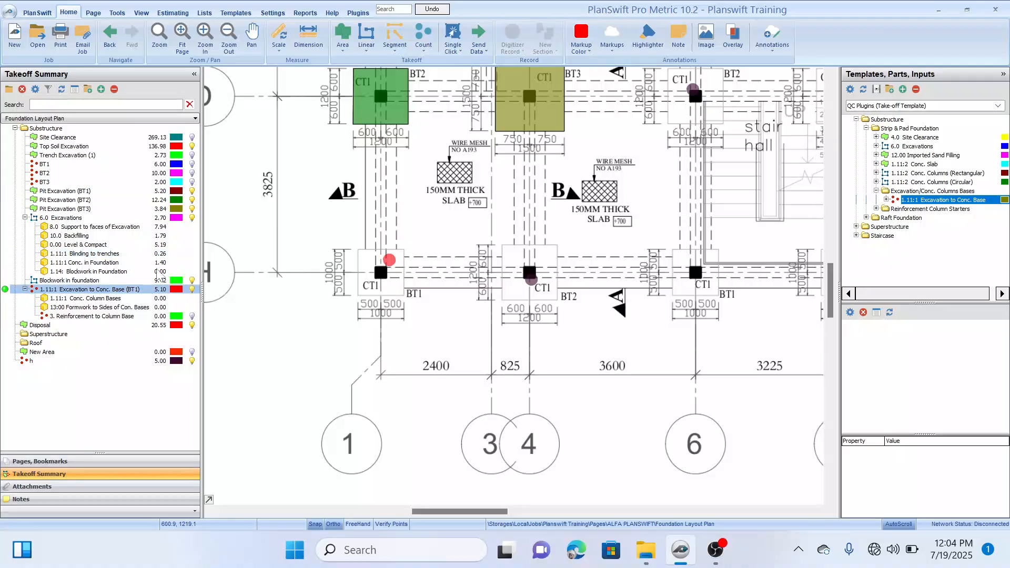
pyautogui.click(156, 280)
pyautogui.click(162, 224)
pyautogui.click(158, 217)
pyautogui.click(155, 209)
pyautogui.click(160, 227)
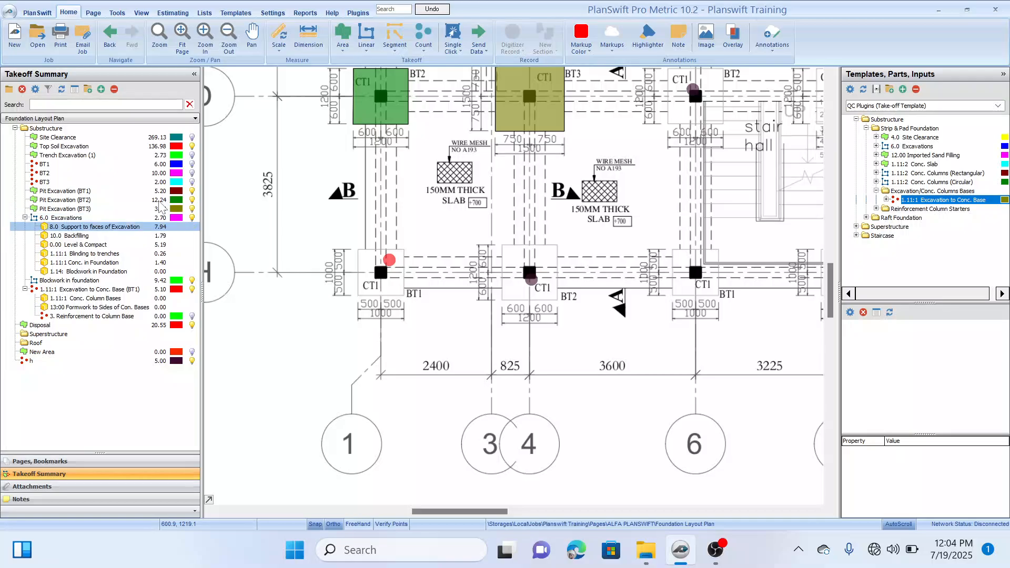
pyautogui.click(162, 200)
pyautogui.click(161, 191)
pyautogui.click(156, 271)
pyautogui.click(154, 289)
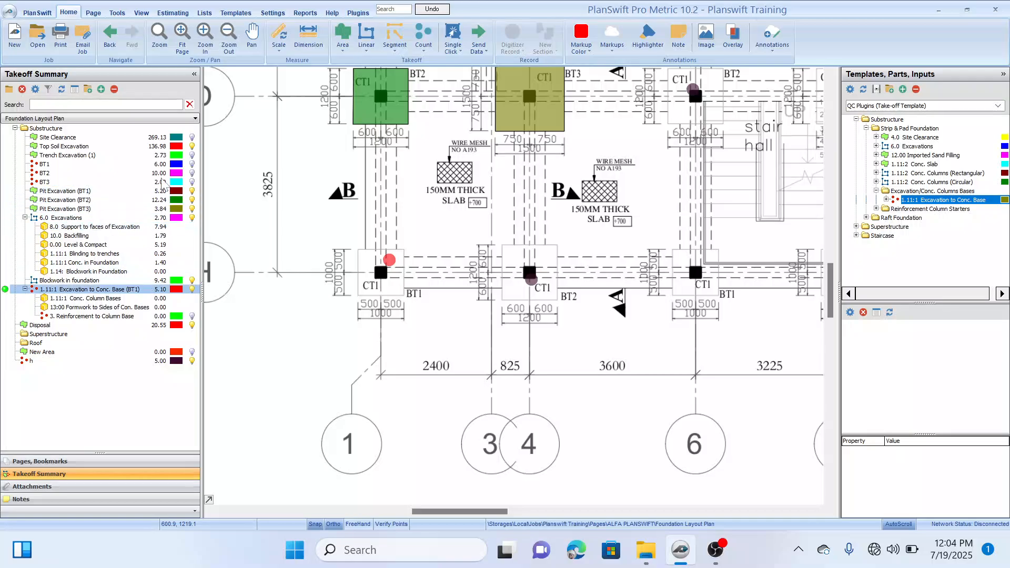
pyautogui.click(161, 179)
pyautogui.click(130, 290)
# Step: Examine the thickness input of the 1.11:1 Conc. Column Bases part under Excavation to Conc. Base (BT1), and close it without entering a value
pyautogui.click(105, 300)
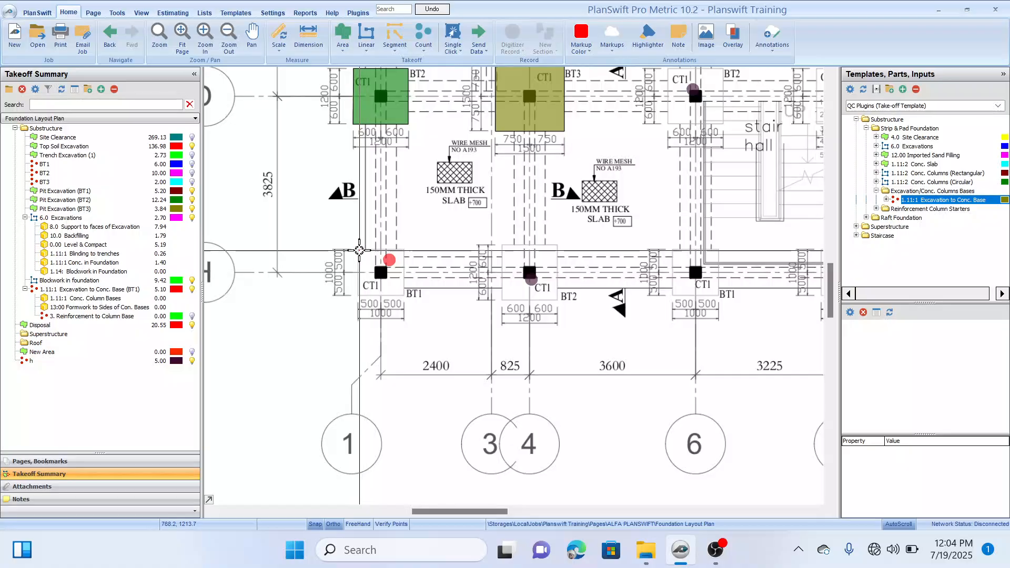
pyautogui.doubleClick(102, 299)
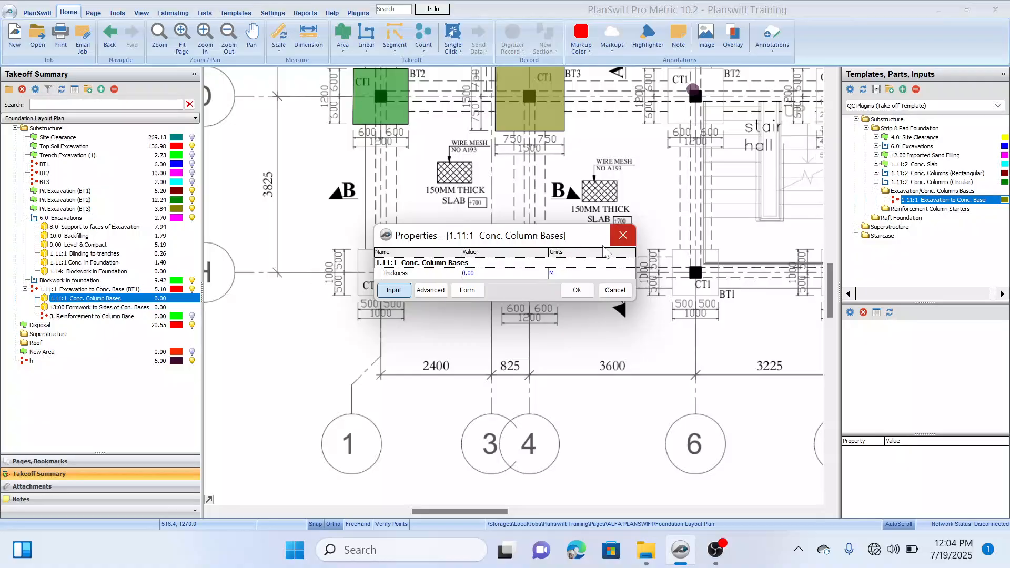
pyautogui.moveTo(592, 237); pyautogui.dragTo(589, 216)
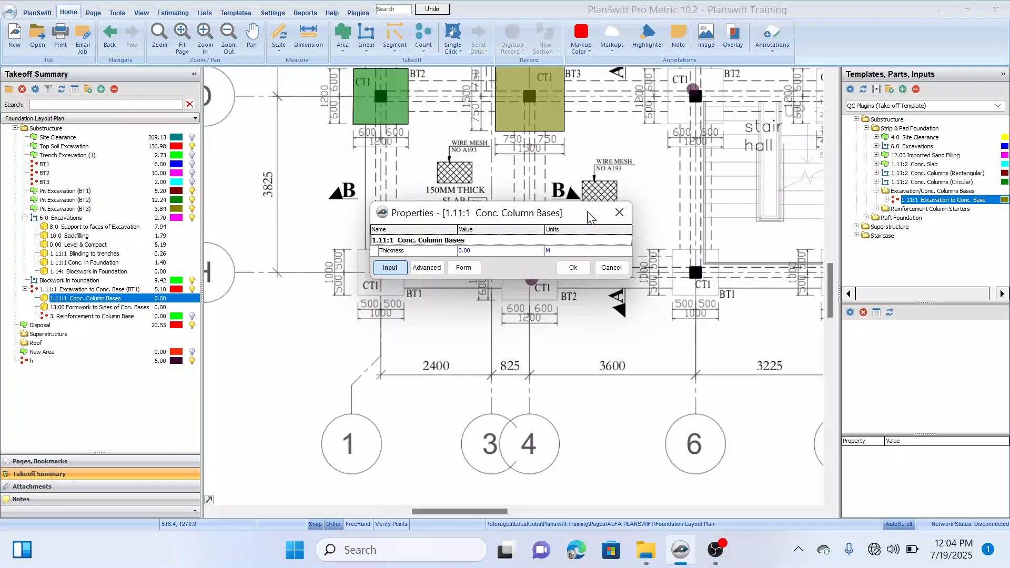
pyautogui.click(482, 250)
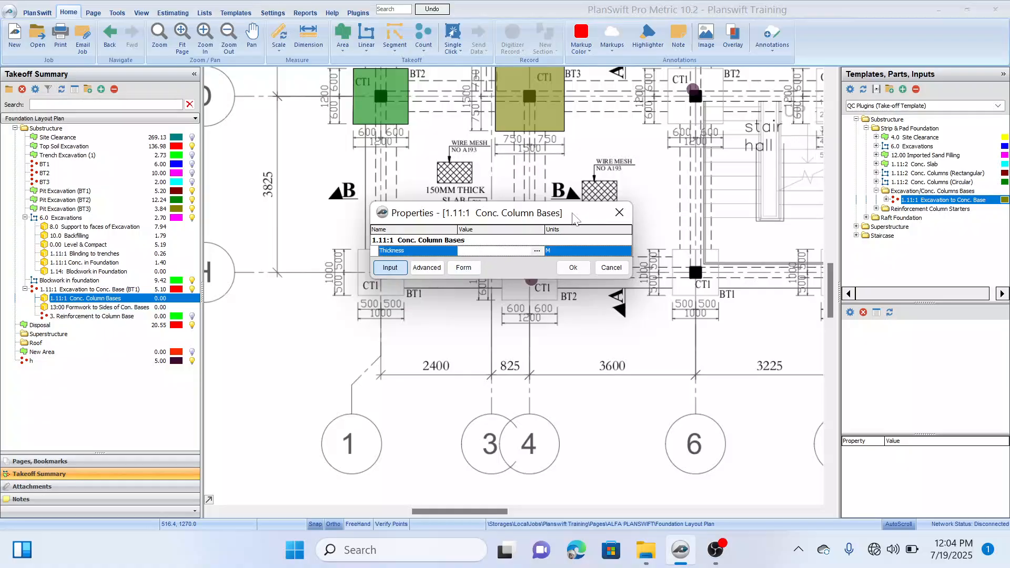
pyautogui.click(619, 212)
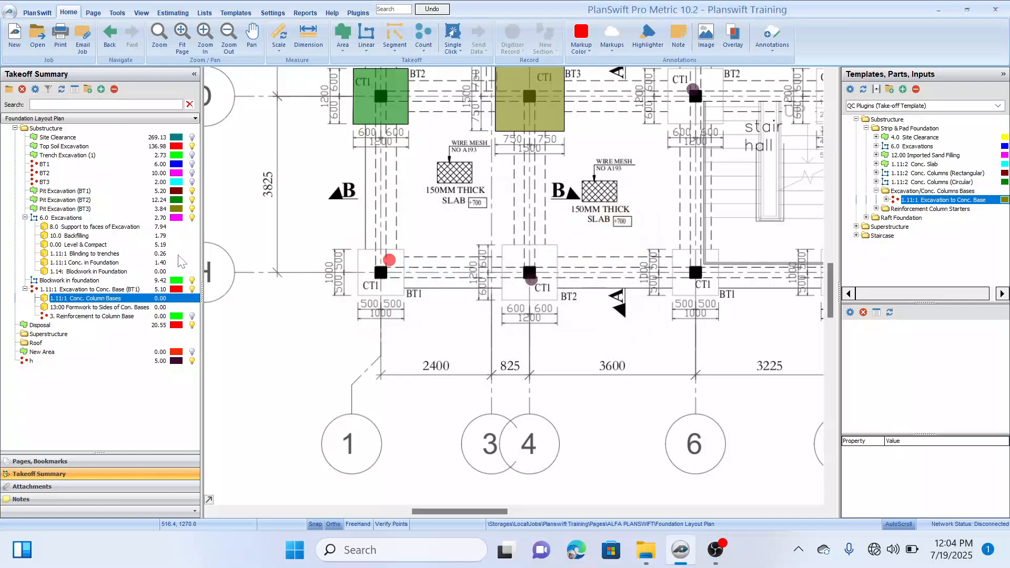
pyautogui.doubleClick(99, 299)
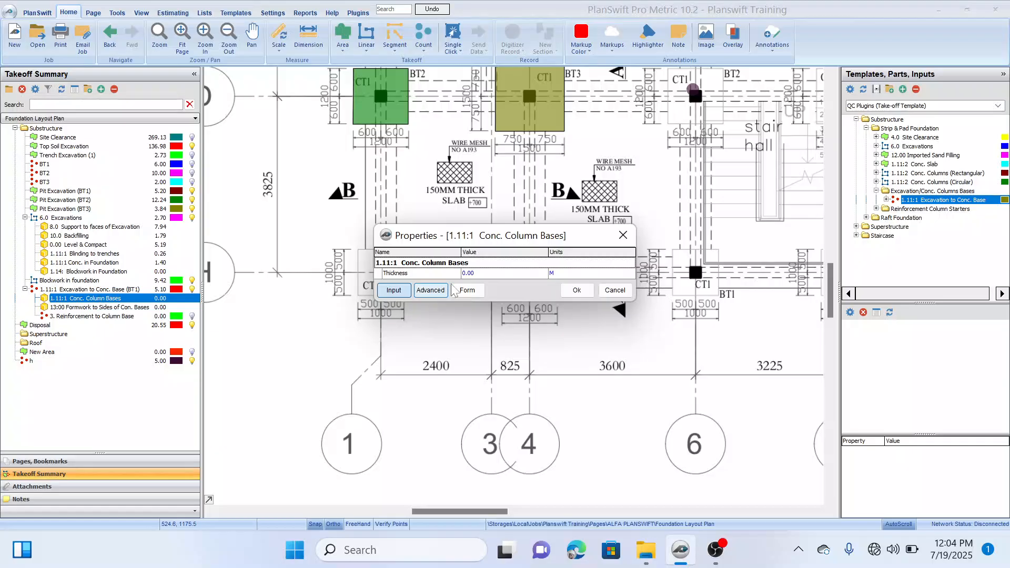
pyautogui.moveTo(582, 240); pyautogui.dragTo(555, 175)
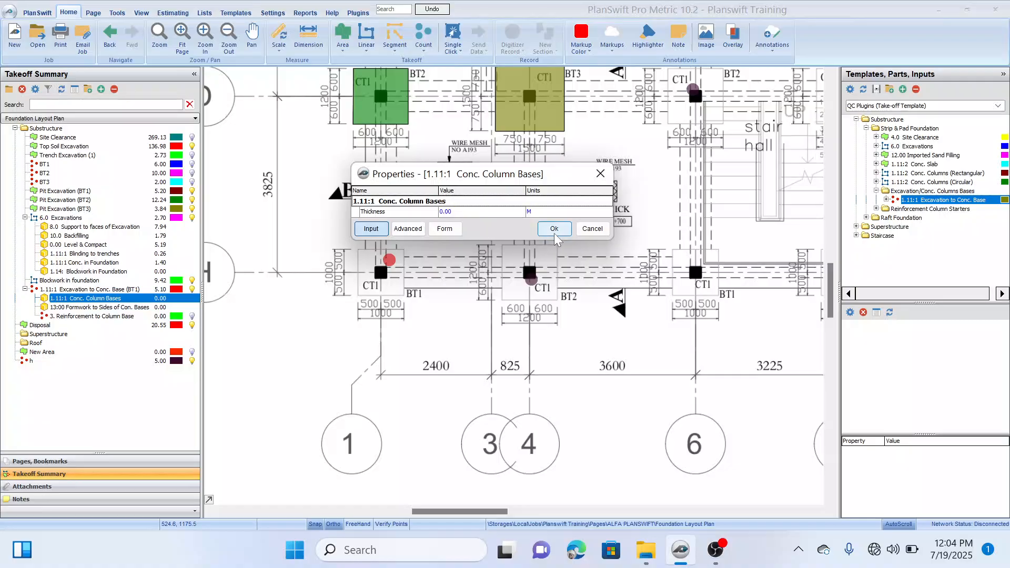
pyautogui.click(587, 231)
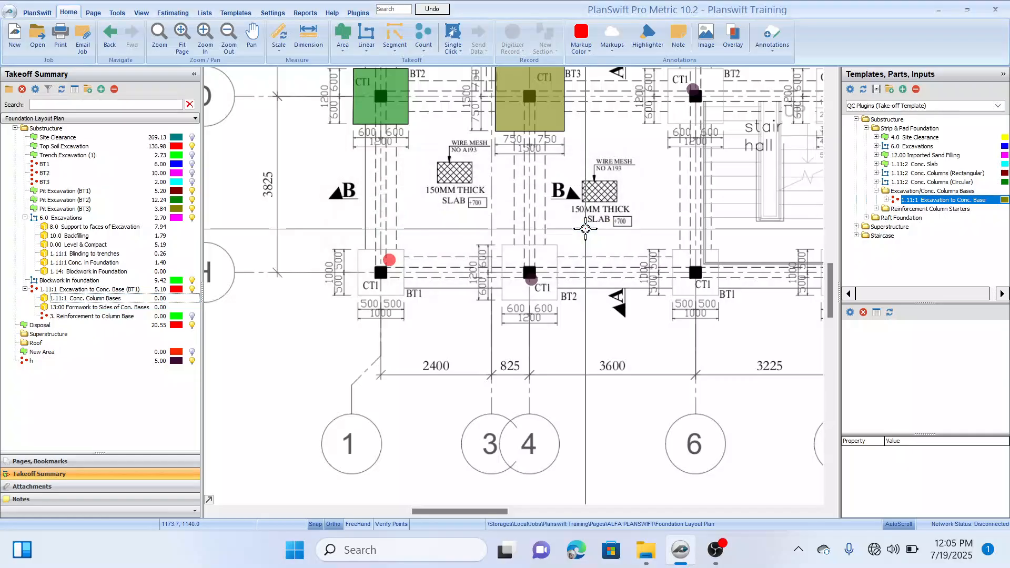
pyautogui.scroll(-3, 479, 344)
pyautogui.moveTo(498, 323)
pyautogui.mouseDown()
pyautogui.moveTo(464, 286)
pyautogui.moveTo(448, 286)
pyautogui.mouseUp()
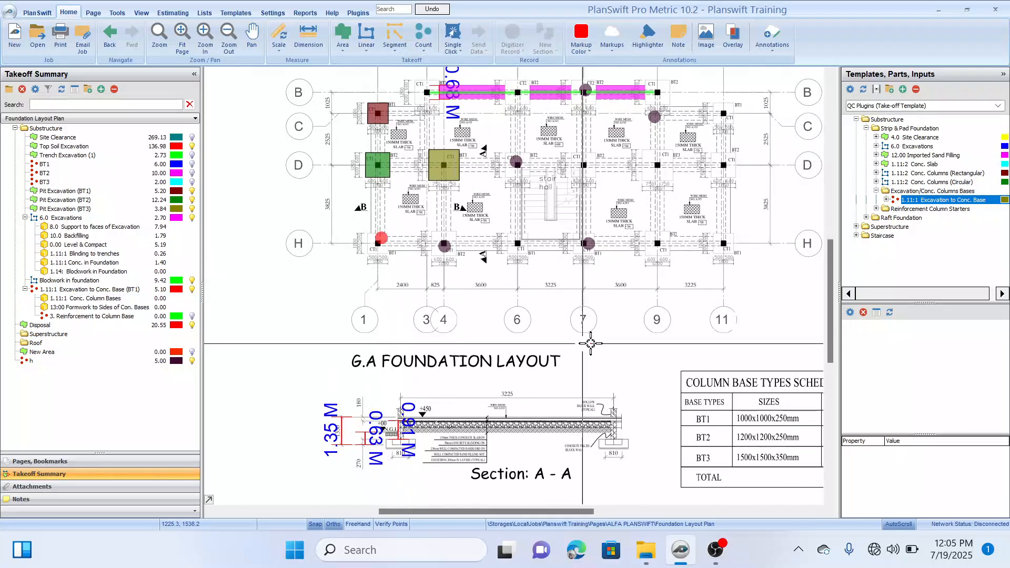
# Step: Open the Column Section page and examine the section and plan details of column base types 2 and 3
pyautogui.moveTo(567, 335); pyautogui.dragTo(546, 337)
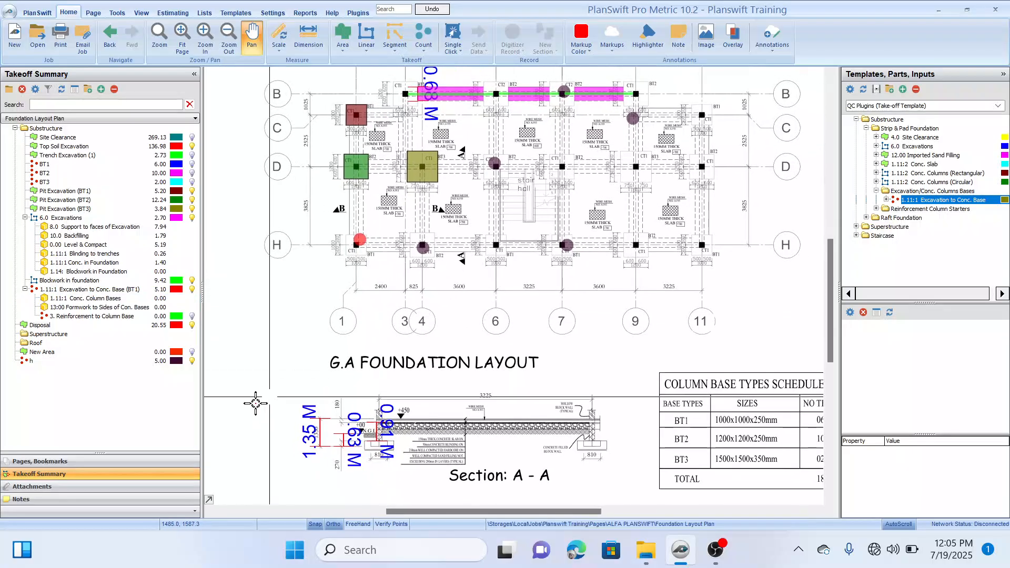
pyautogui.click(106, 462)
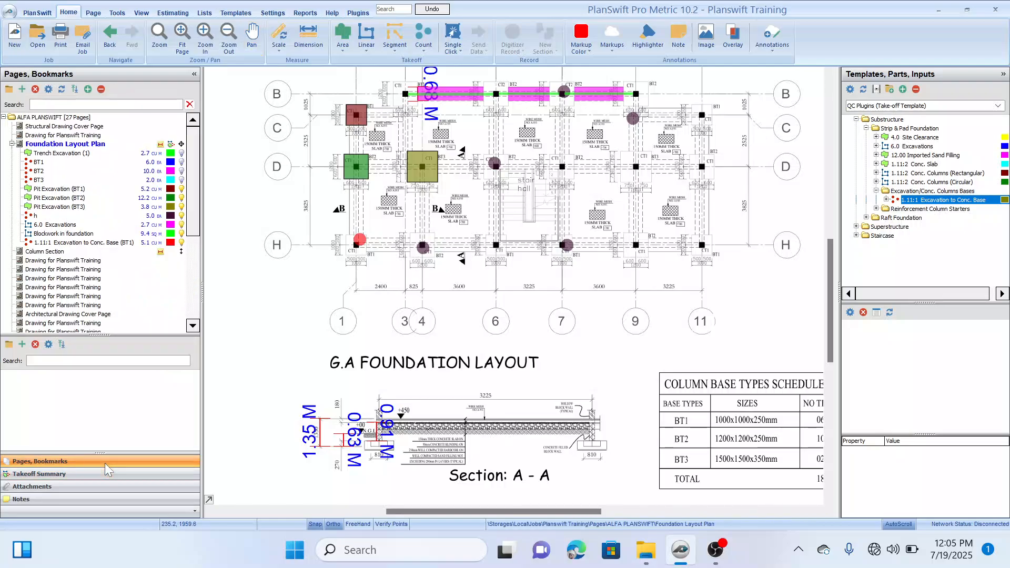
pyautogui.click(53, 255)
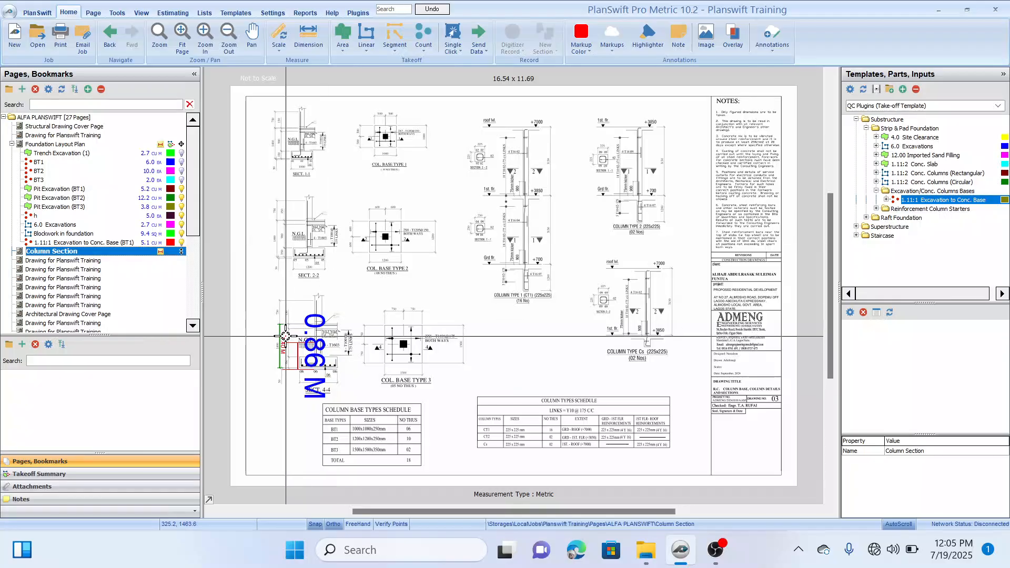
pyautogui.scroll(3, 306, 358)
pyautogui.moveTo(306, 401); pyautogui.dragTo(358, 373)
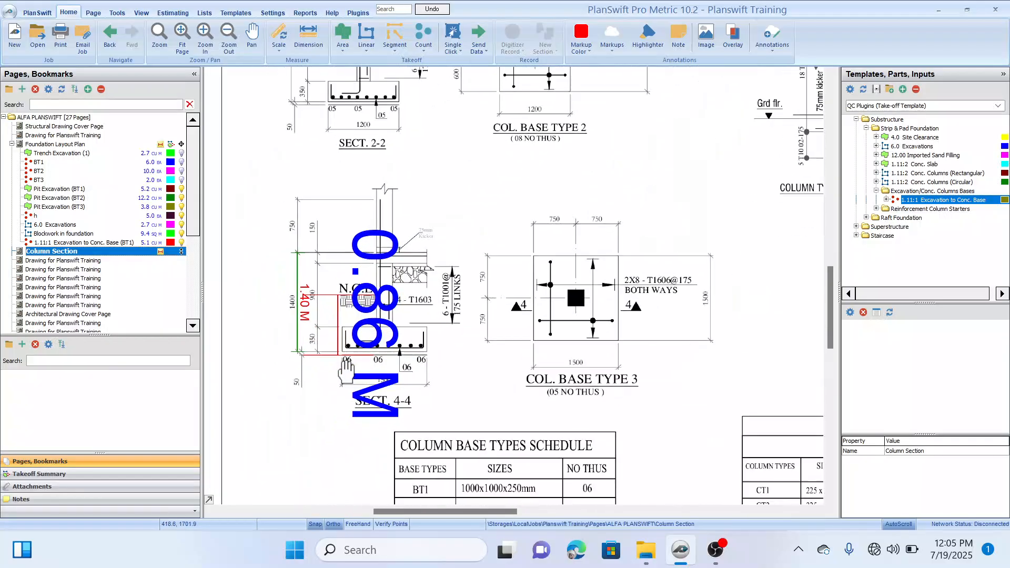
pyautogui.moveTo(335, 214); pyautogui.dragTo(350, 265)
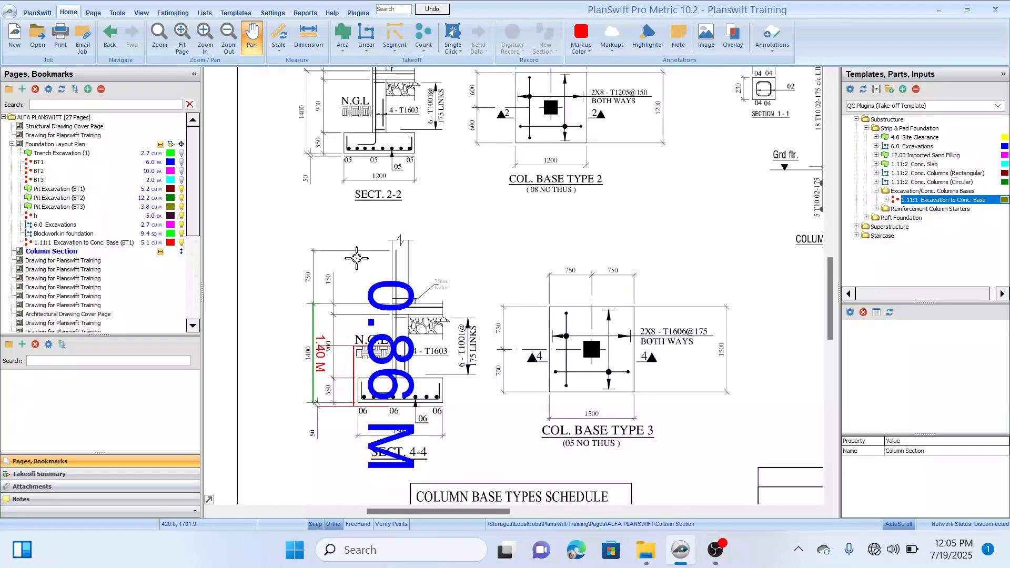
pyautogui.moveTo(384, 167)
pyautogui.mouseDown()
pyautogui.moveTo(382, 274)
pyautogui.moveTo(382, 232)
pyautogui.mouseUp()
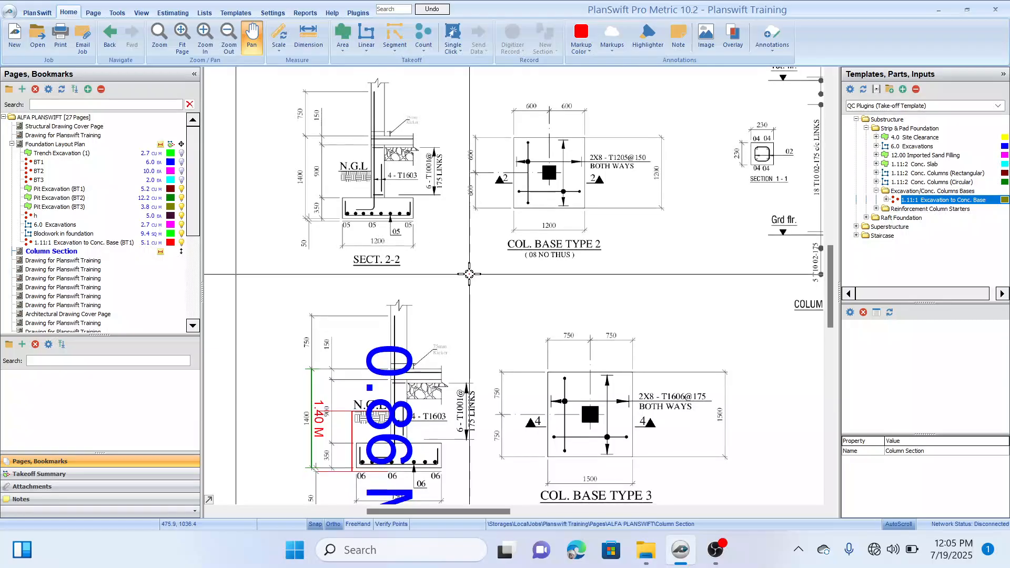
pyautogui.moveTo(468, 271)
pyautogui.mouseDown()
pyautogui.moveTo(428, 261)
pyautogui.moveTo(431, 216)
pyautogui.mouseUp()
pyautogui.moveTo(513, 266)
pyautogui.mouseDown()
pyautogui.moveTo(448, 225)
pyautogui.moveTo(423, 192)
pyautogui.mouseUp()
pyautogui.moveTo(681, 401); pyautogui.dragTo(544, 270)
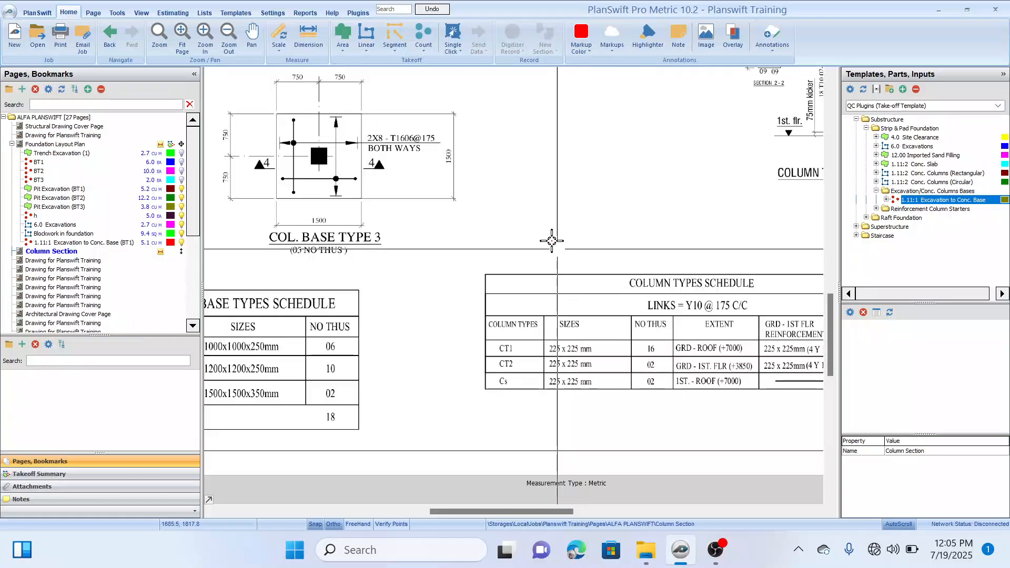
pyautogui.moveTo(516, 220); pyautogui.dragTo(617, 224)
pyautogui.moveTo(487, 235); pyautogui.dragTo(543, 264)
pyautogui.moveTo(390, 168); pyautogui.dragTo(423, 222)
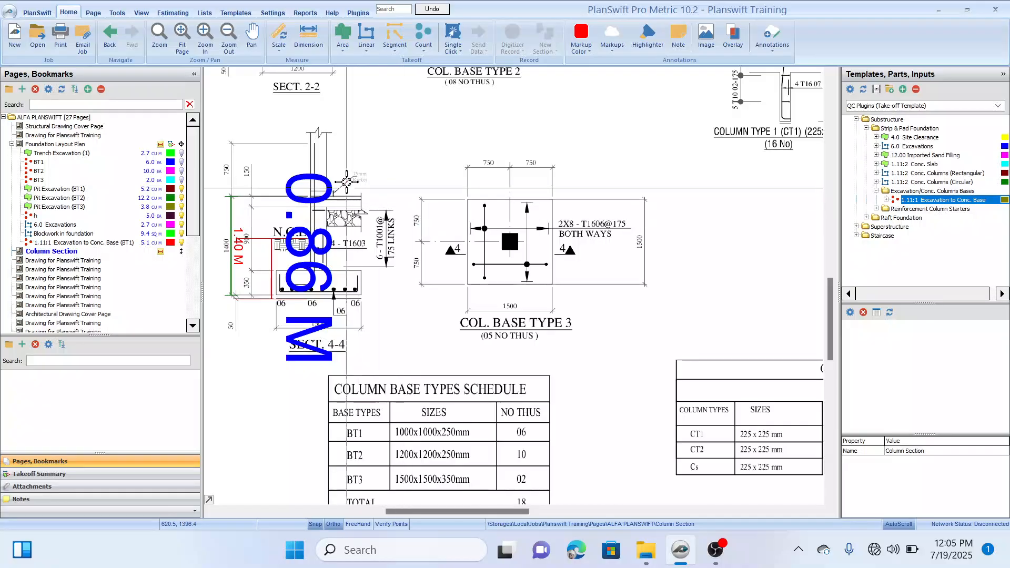
# Step: Examine the sizes and thicknesses listed for BT1, BT2 and BT3 in the Column Base Types Schedule
pyautogui.moveTo(310, 113)
pyautogui.mouseDown()
pyautogui.moveTo(310, 166)
pyautogui.moveTo(355, 207)
pyautogui.moveTo(424, 235)
pyautogui.moveTo(424, 296)
pyautogui.mouseUp()
pyautogui.moveTo(420, 255); pyautogui.dragTo(394, 182)
pyautogui.moveTo(447, 321); pyautogui.dragTo(419, 207)
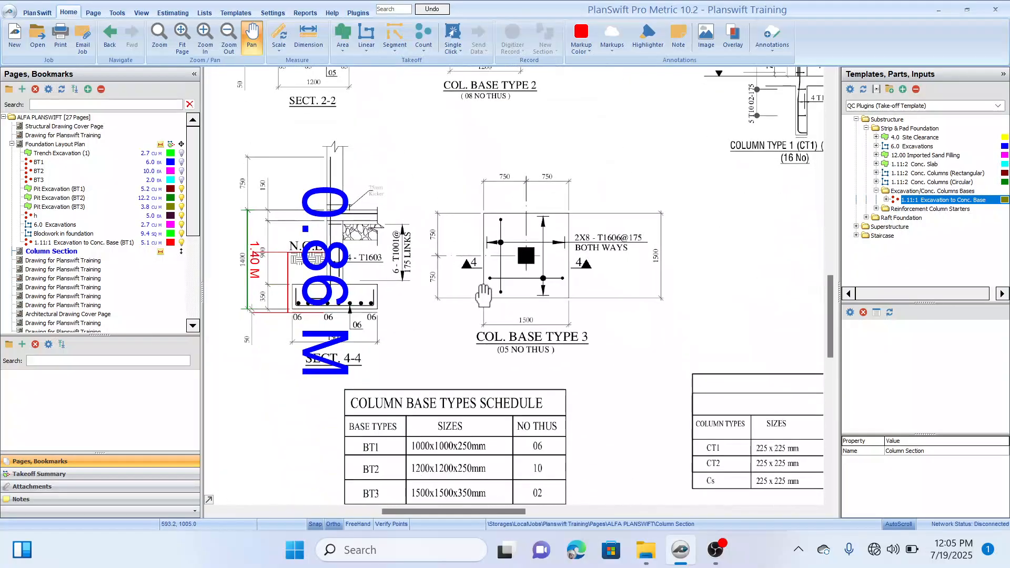
pyautogui.moveTo(479, 334); pyautogui.dragTo(453, 241)
pyautogui.scroll(5, 422, 369)
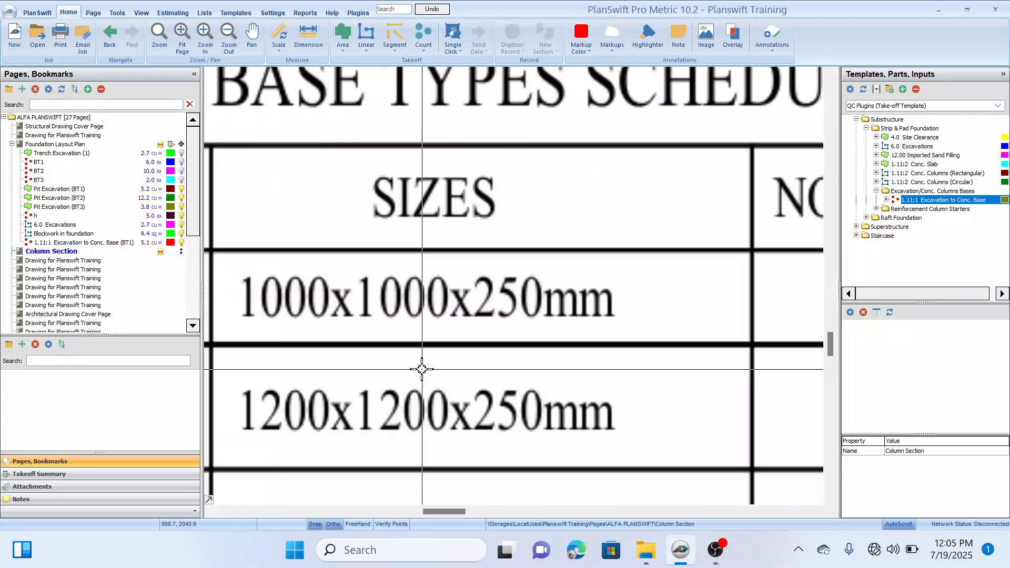
pyautogui.scroll(-3, 421, 368)
pyautogui.moveTo(390, 296); pyautogui.dragTo(475, 354)
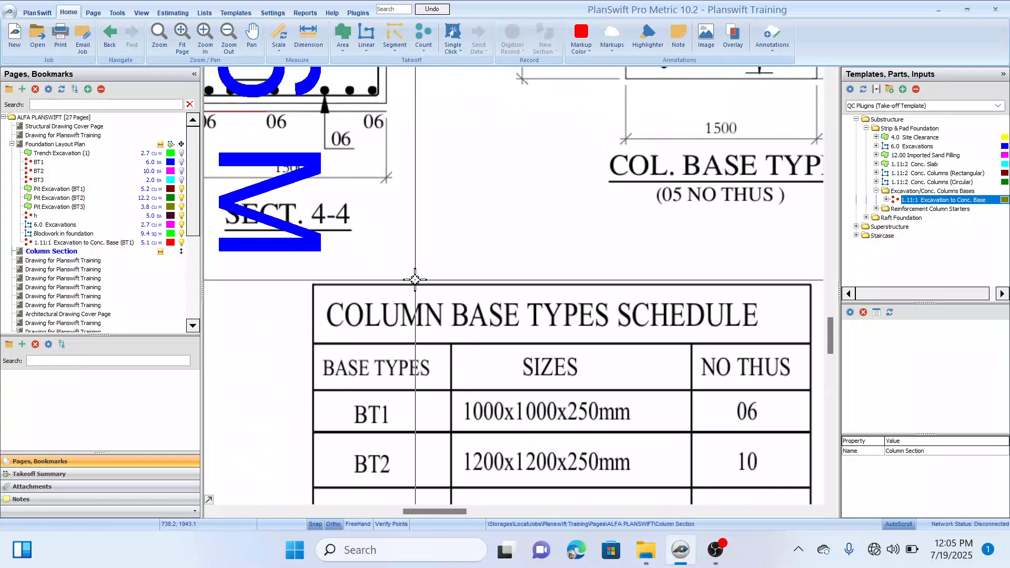
pyautogui.scroll(-1, 415, 280)
pyautogui.moveTo(376, 195)
pyautogui.mouseDown()
pyautogui.moveTo(418, 243)
pyautogui.moveTo(404, 222)
pyautogui.mouseUp()
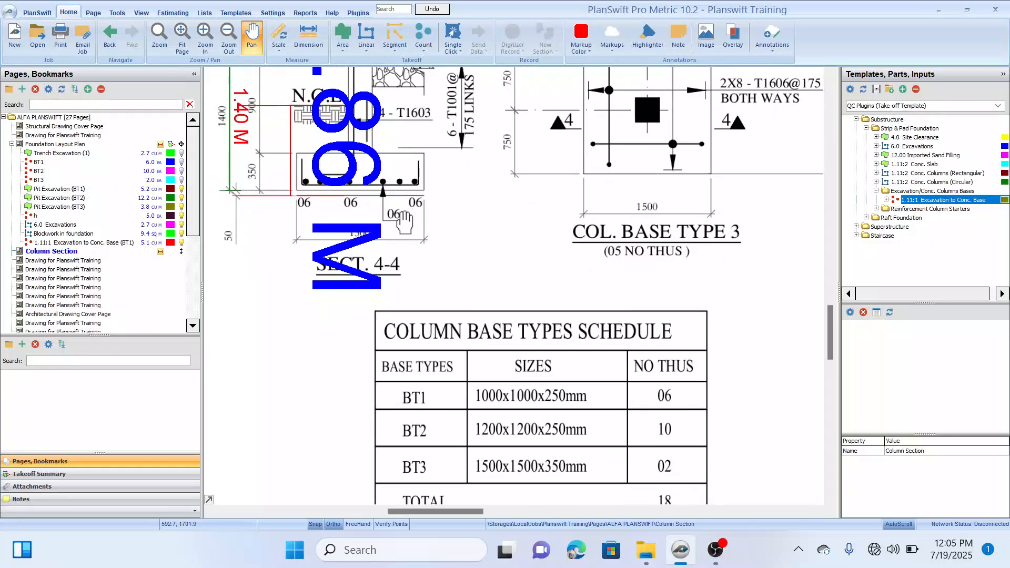
pyautogui.moveTo(534, 300); pyautogui.dragTo(520, 269)
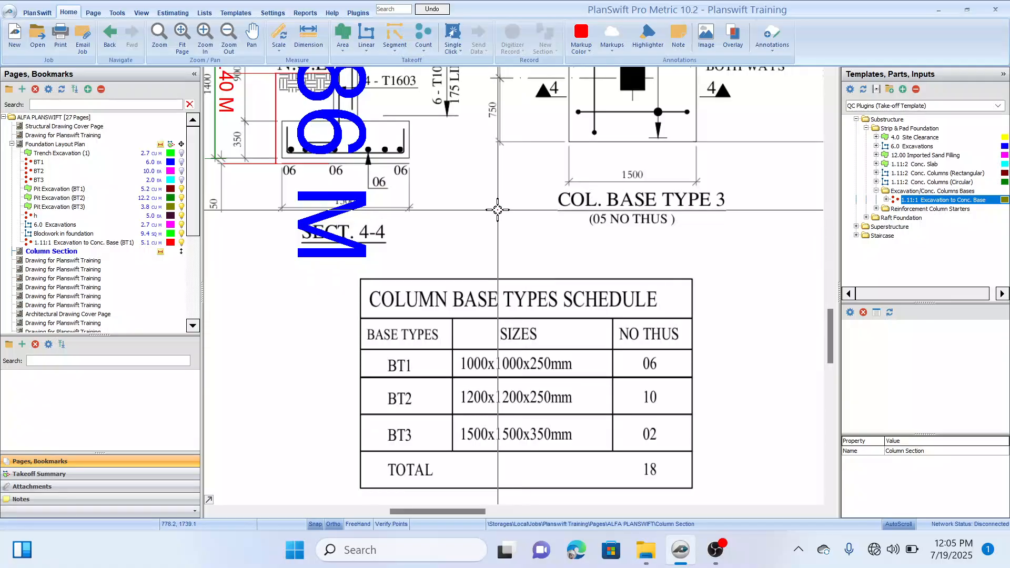
pyautogui.scroll(-3, 497, 232)
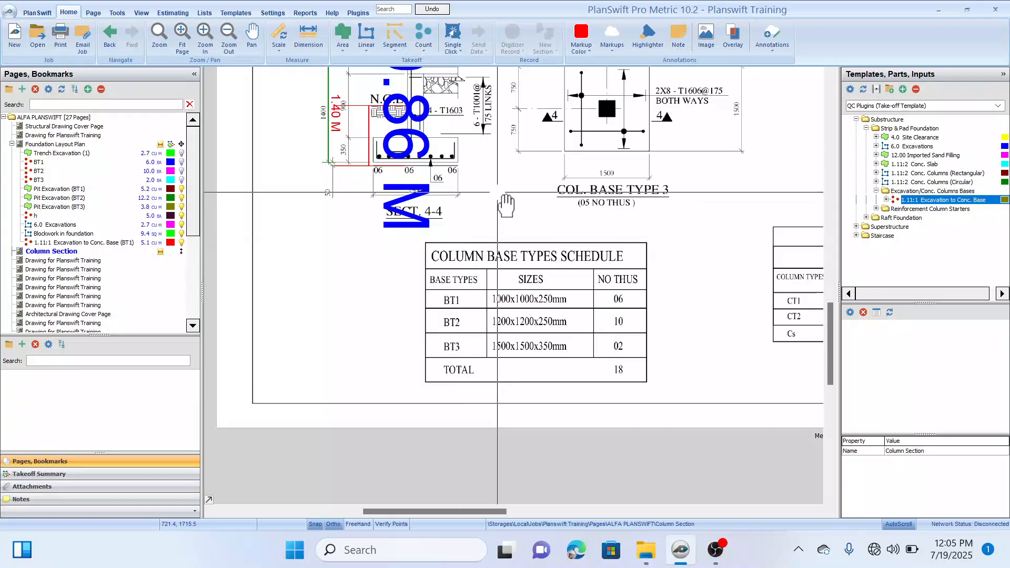
pyautogui.scroll(2, 460, 232)
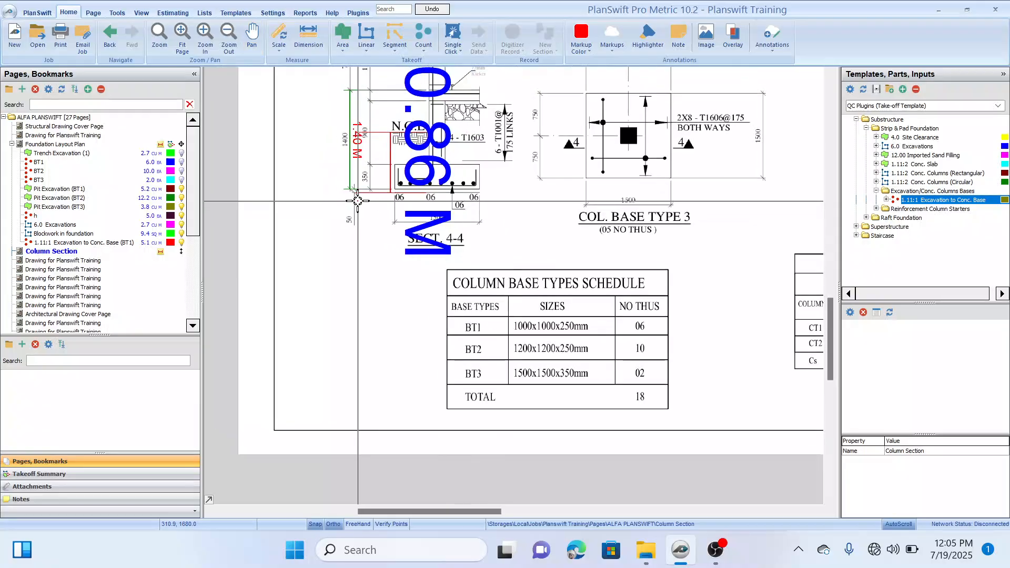
# Step: Compare the base thickness dimensioned in Section 4-4 with the one in Section 2-2
pyautogui.scroll(2, 357, 200)
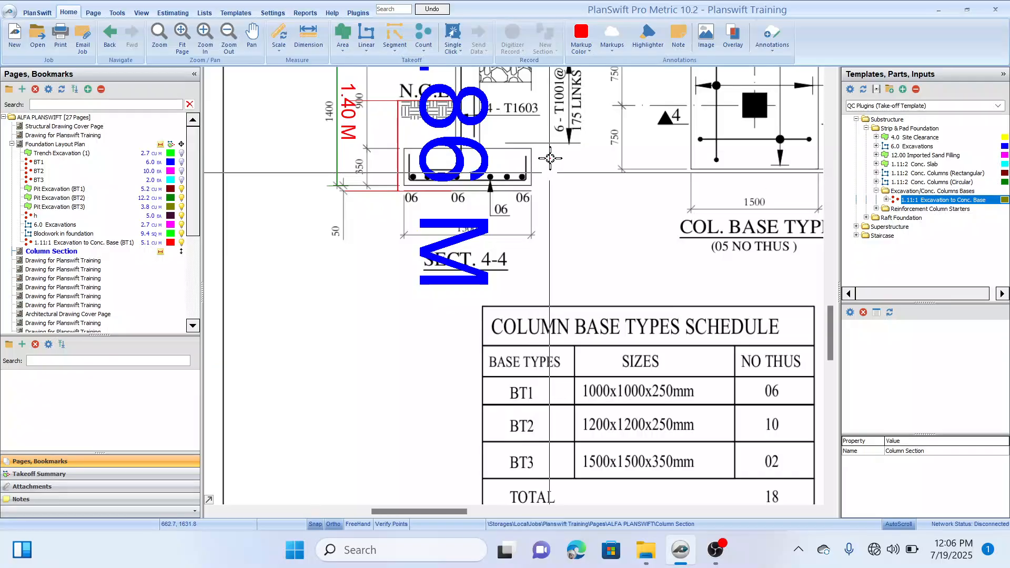
pyautogui.moveTo(550, 157); pyautogui.dragTo(539, 194)
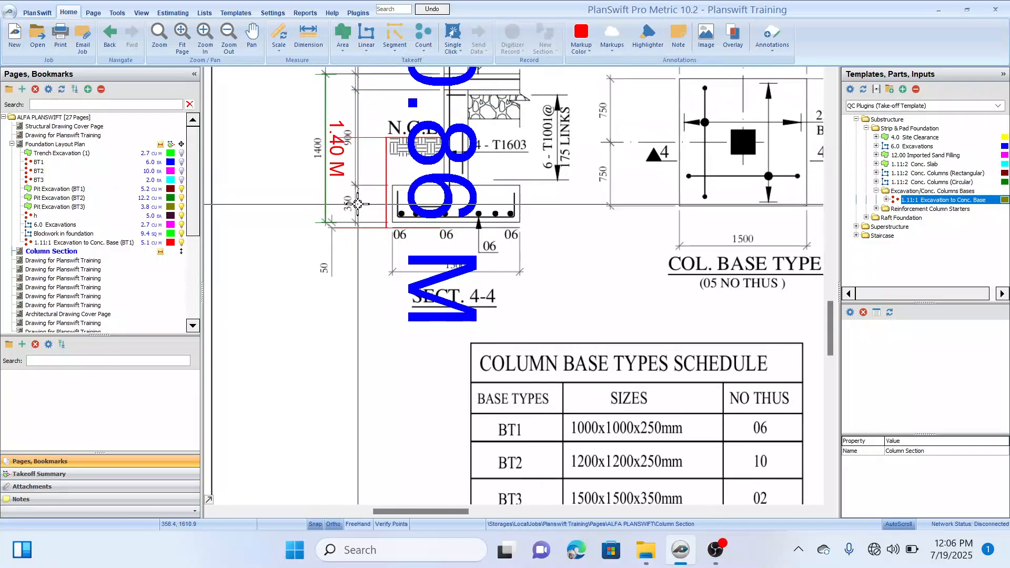
pyautogui.moveTo(368, 154); pyautogui.dragTo(356, 258)
pyautogui.scroll(-1, 353, 240)
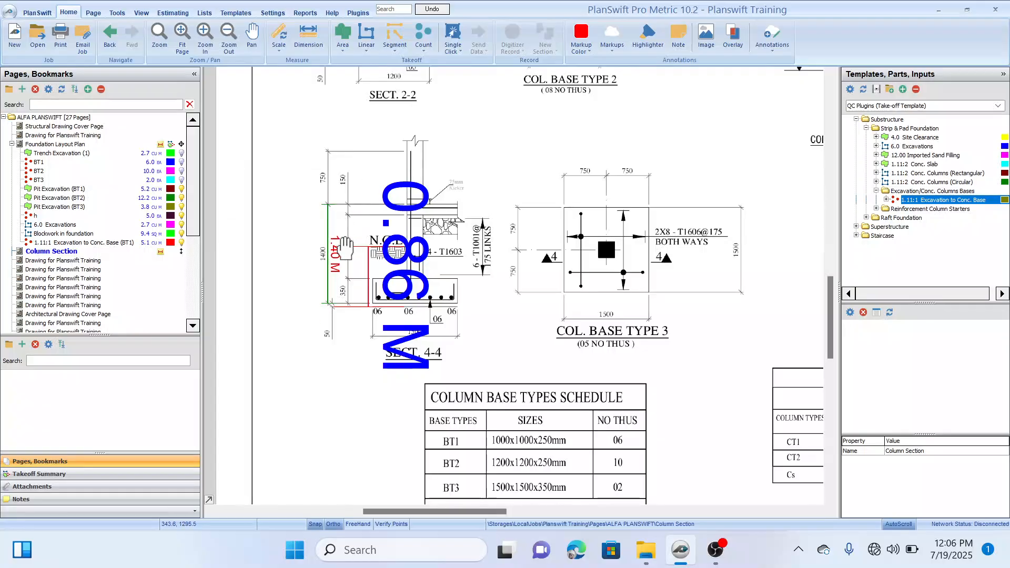
pyautogui.moveTo(343, 152); pyautogui.dragTo(346, 280)
pyautogui.moveTo(364, 236)
pyautogui.mouseDown()
pyautogui.moveTo(374, 347)
pyautogui.moveTo(354, 320)
pyautogui.mouseUp()
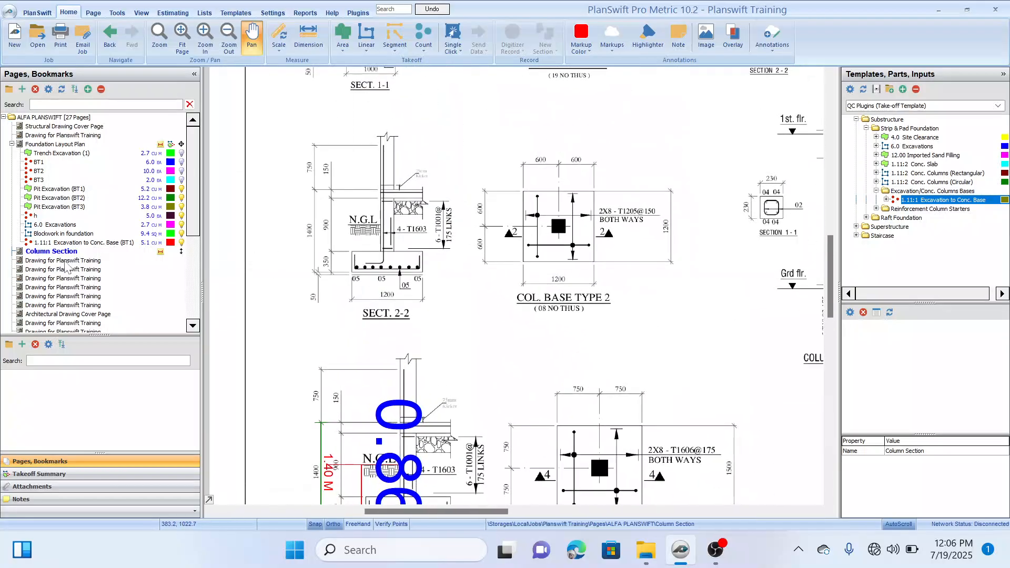
# Step: Return to the Foundation Layout Plan and set the BT1 1.11:1 Conc. Column Bases thickness to 0.35 M
pyautogui.click(111, 34)
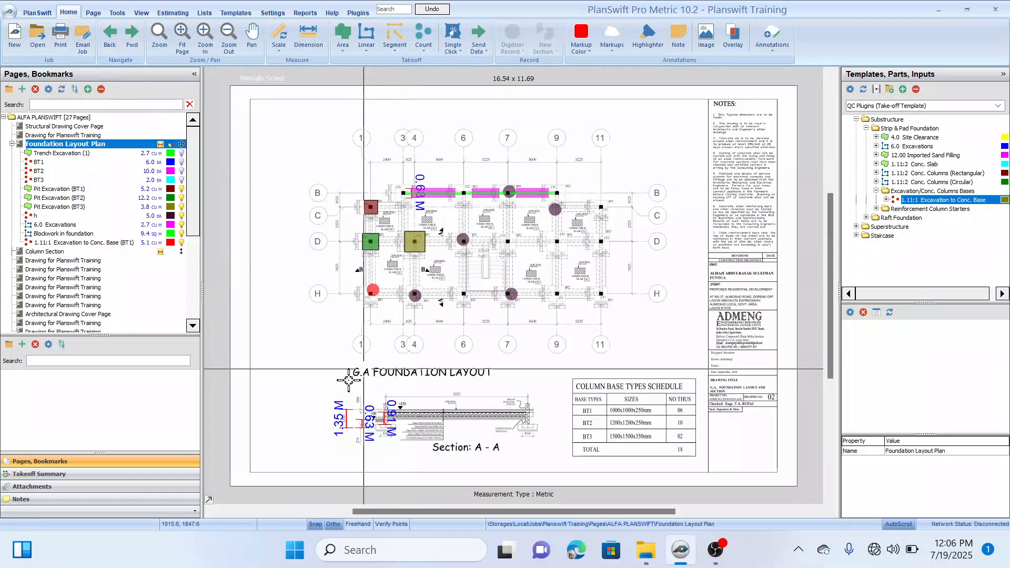
pyautogui.click(63, 474)
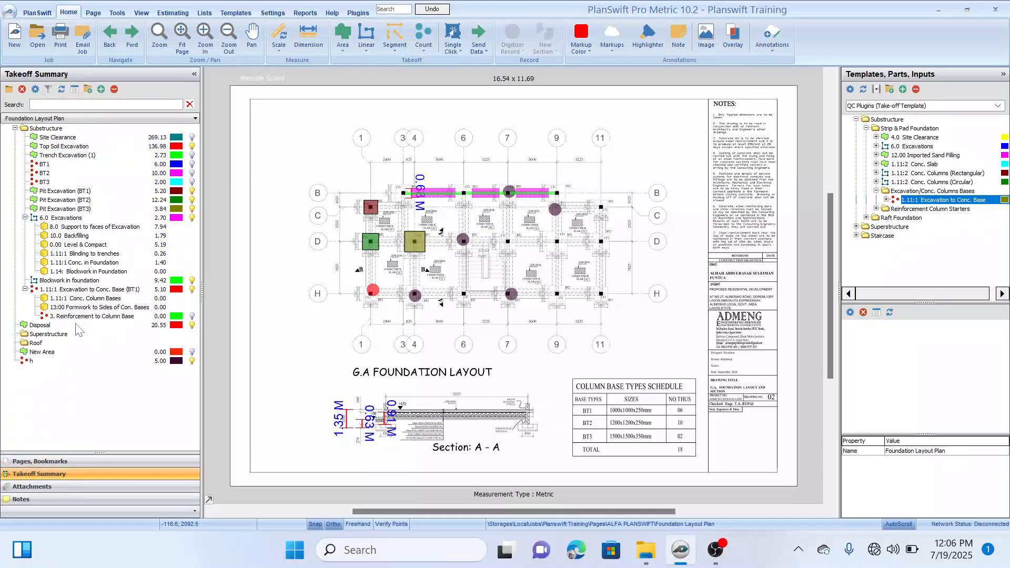
pyautogui.doubleClick(95, 300)
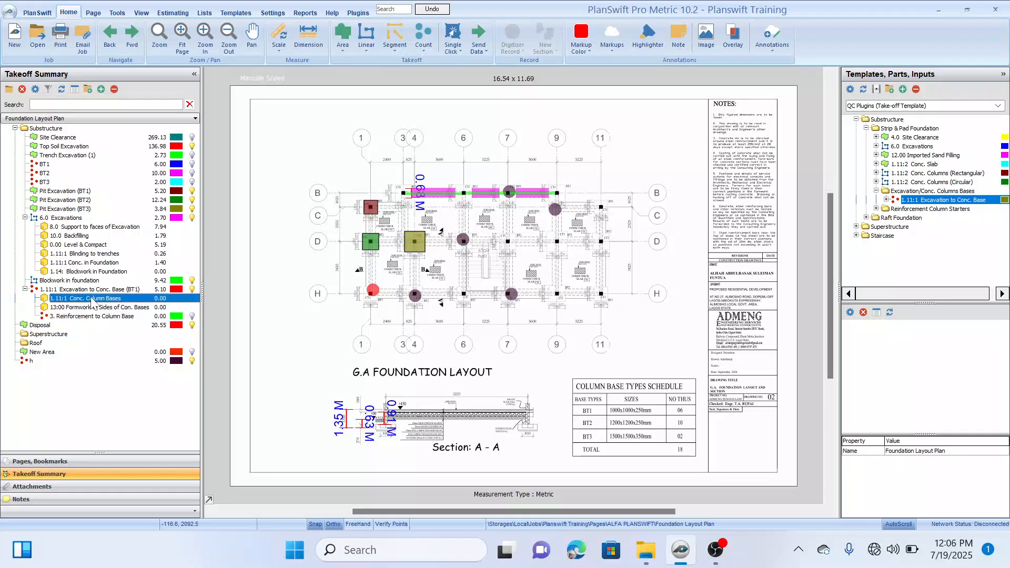
pyautogui.click(531, 273)
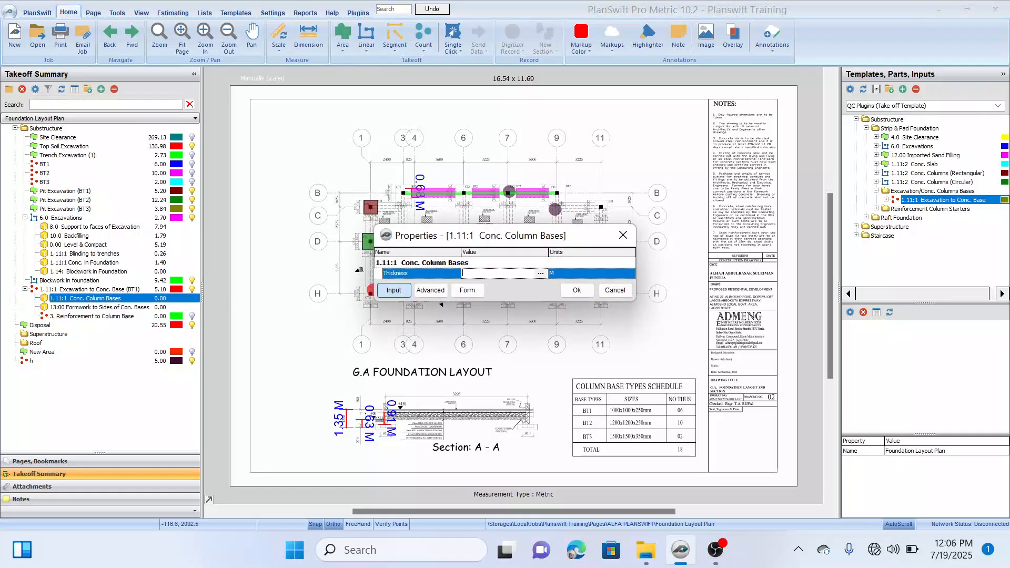
pyautogui.write('0.35')
pyautogui.click(576, 289)
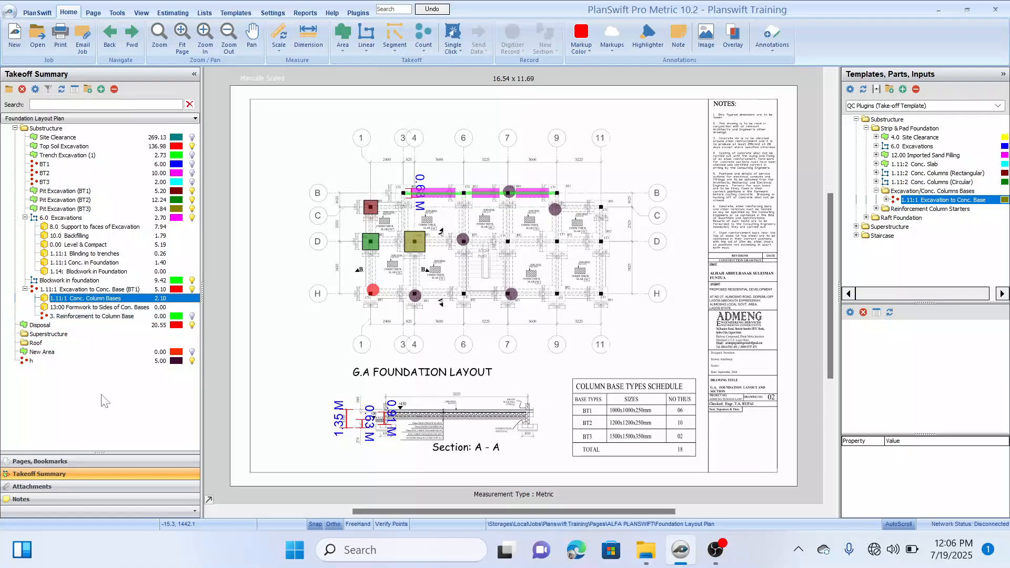
# Step: Set 13:00 Formwork to Sides of Con. Bases to 6 column bases with a thickness of 0.35 M
pyautogui.doubleClick(107, 308)
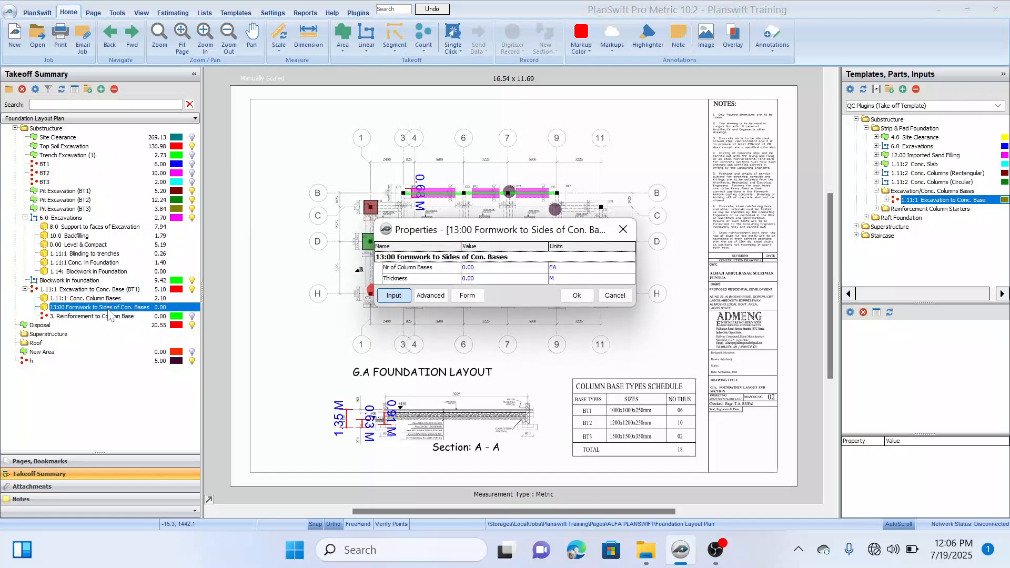
pyautogui.moveTo(541, 231)
pyautogui.mouseDown()
pyautogui.moveTo(568, 185)
pyautogui.moveTo(650, 132)
pyautogui.mouseUp()
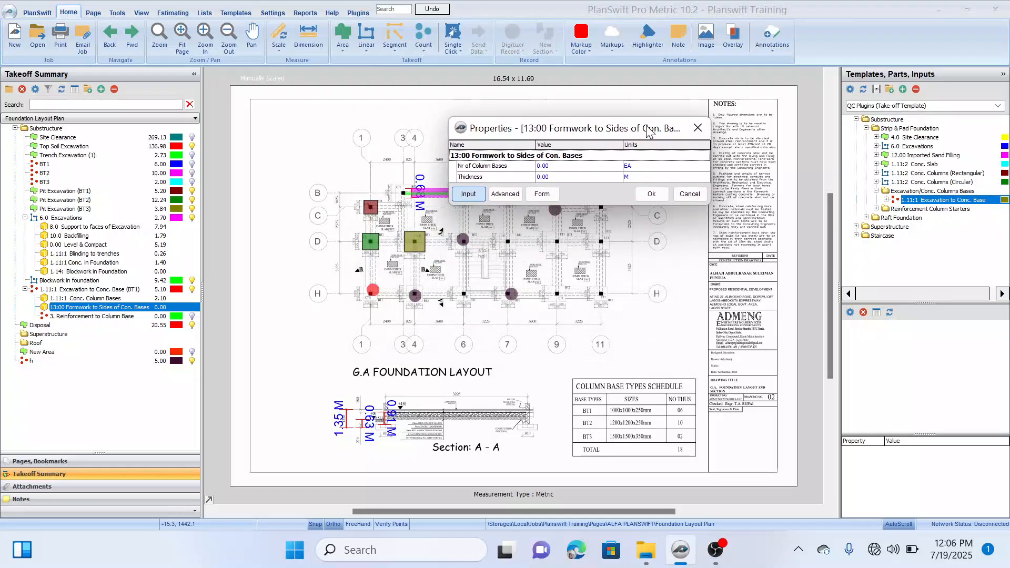
pyautogui.click(564, 167)
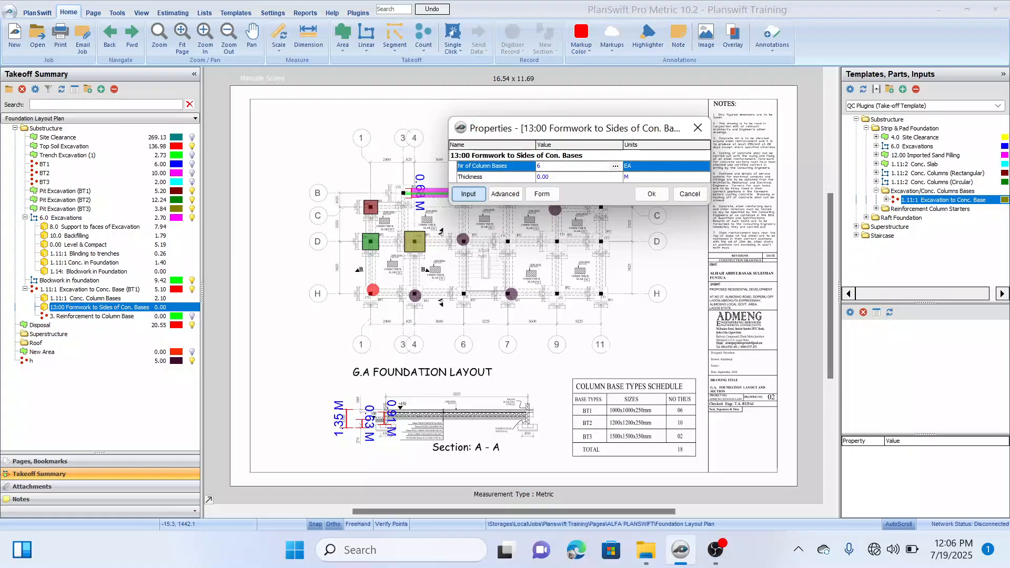
pyautogui.write('6')
pyautogui.click(591, 177)
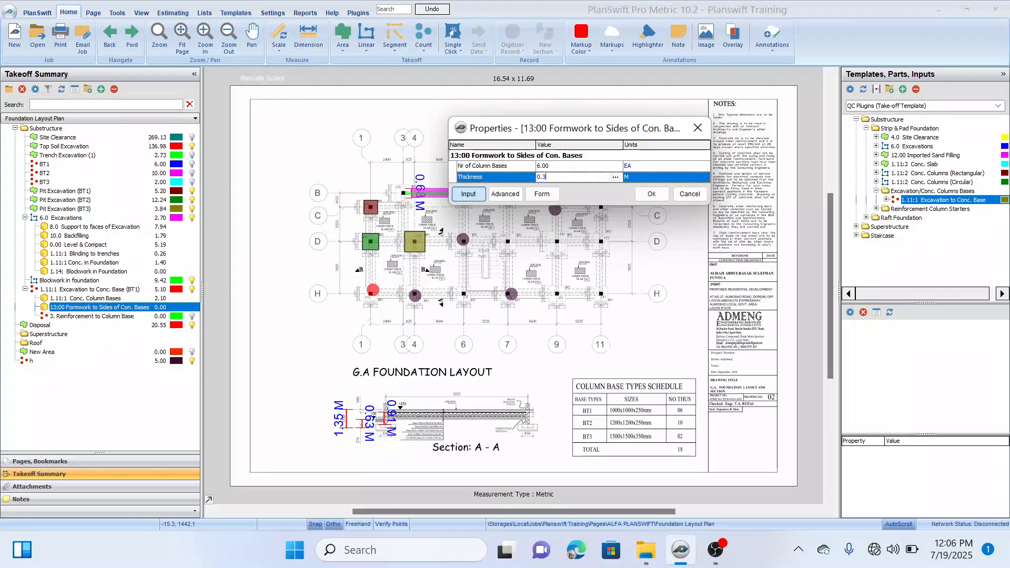
pyautogui.click(651, 194)
pyautogui.click(134, 308)
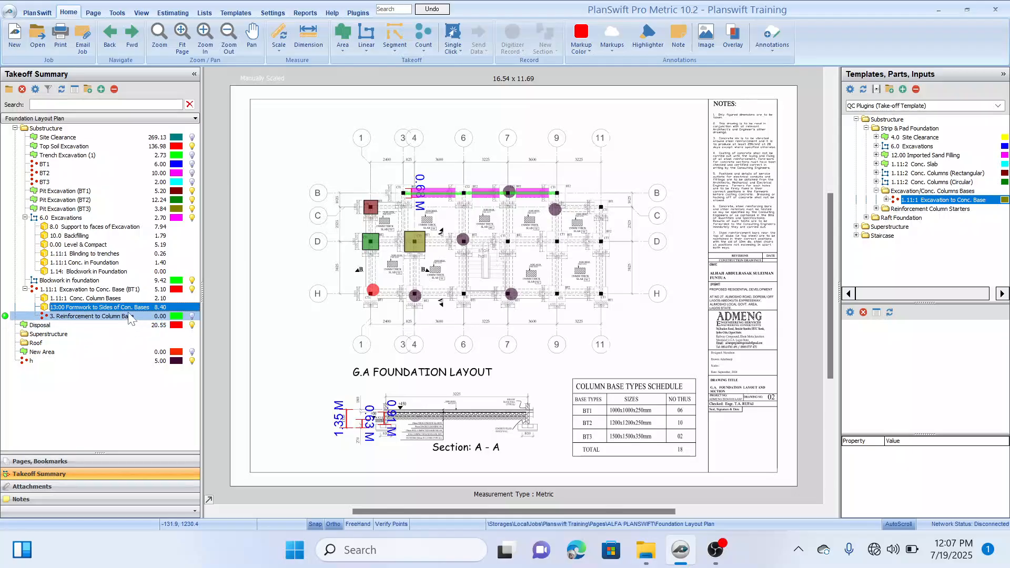
# Step: Review the properties form of 3. Reinforcement to Column Base and close it without entering values
pyautogui.click(128, 318)
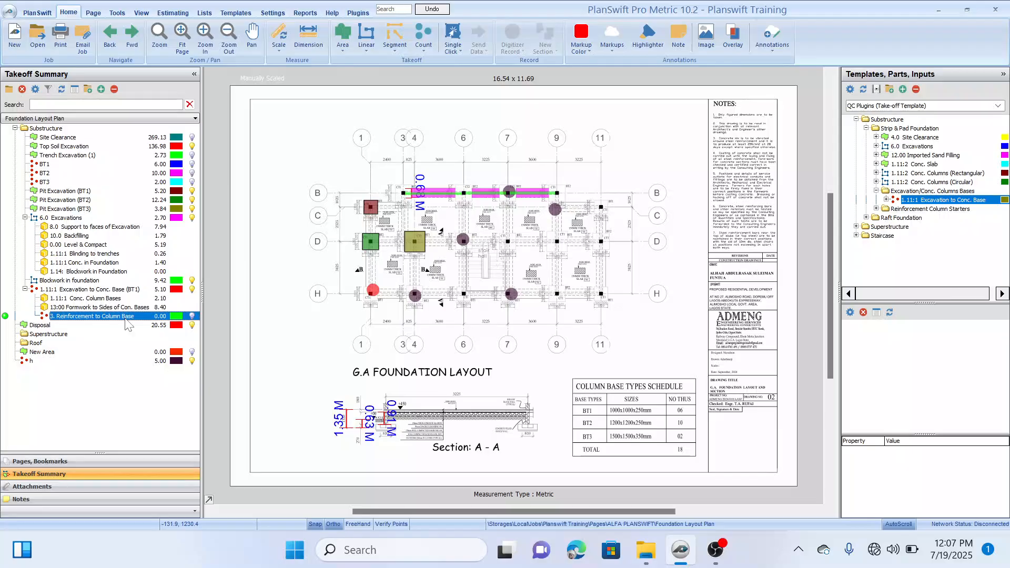
pyautogui.doubleClick(126, 316)
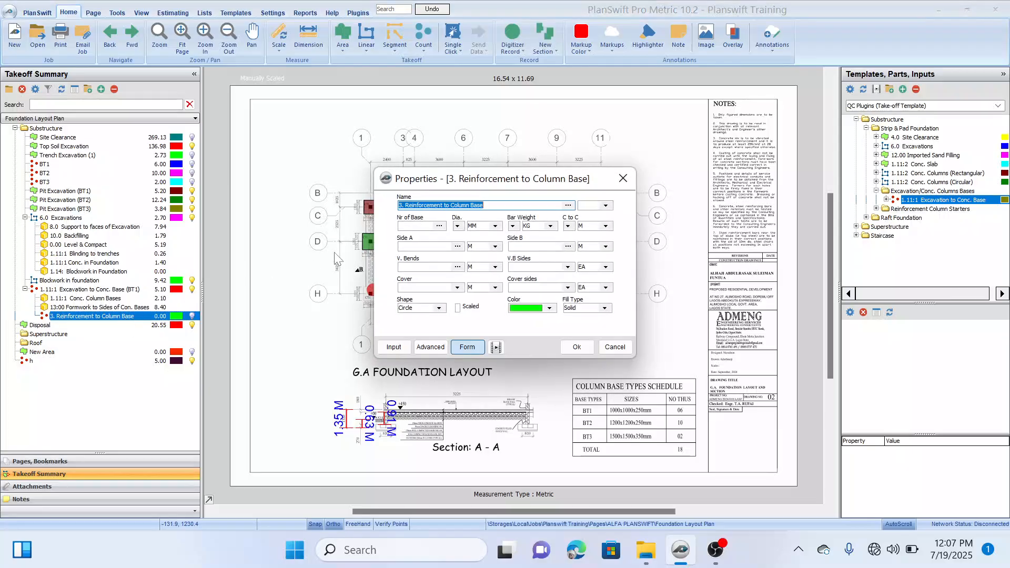
pyautogui.moveTo(593, 183); pyautogui.dragTo(644, 160)
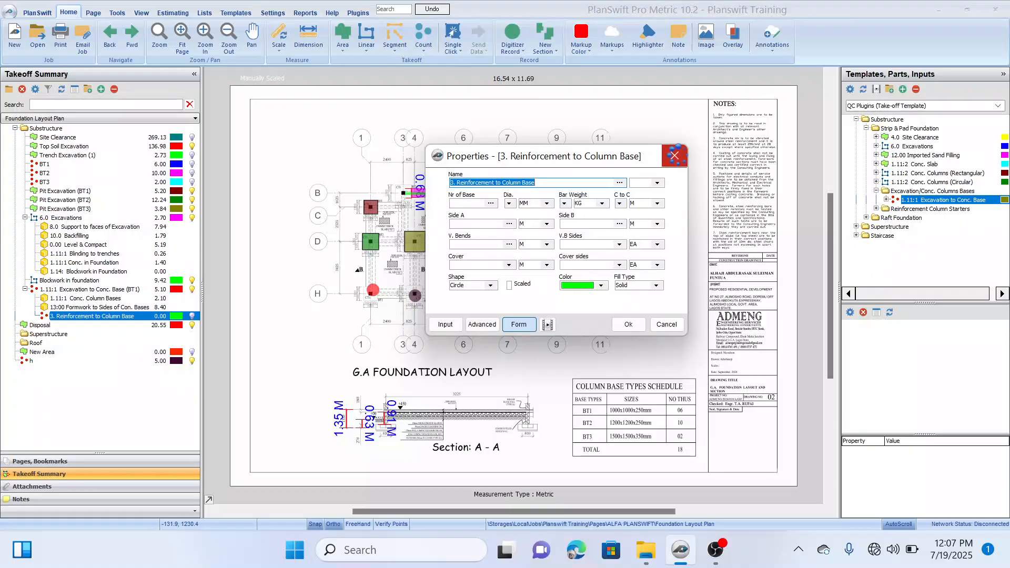
pyautogui.click(675, 156)
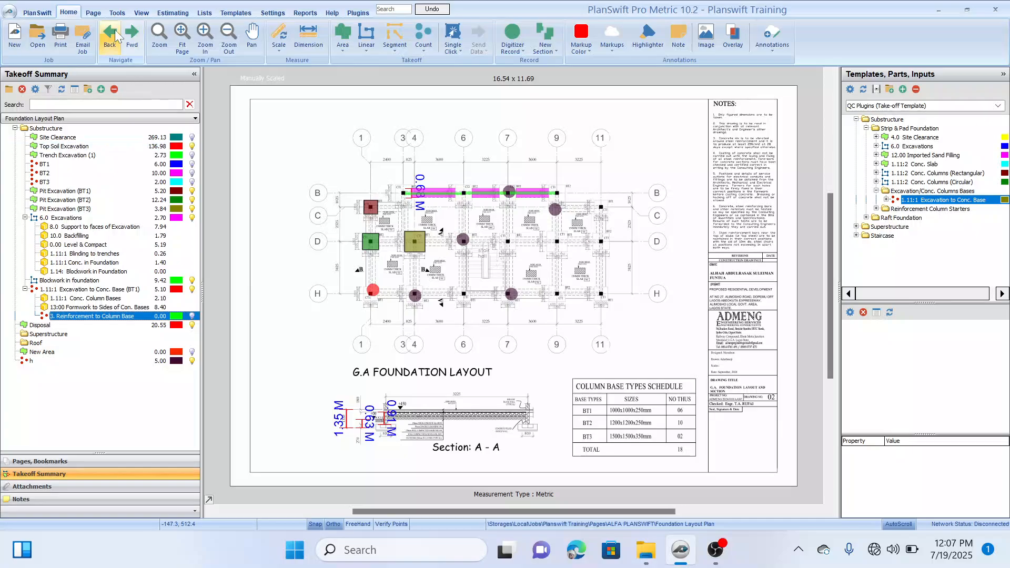
# Step: Open the Column Section page and bring up Section 1-1 beside the Col. Base Type 1 plan
pyautogui.click(131, 37)
pyautogui.click(127, 51)
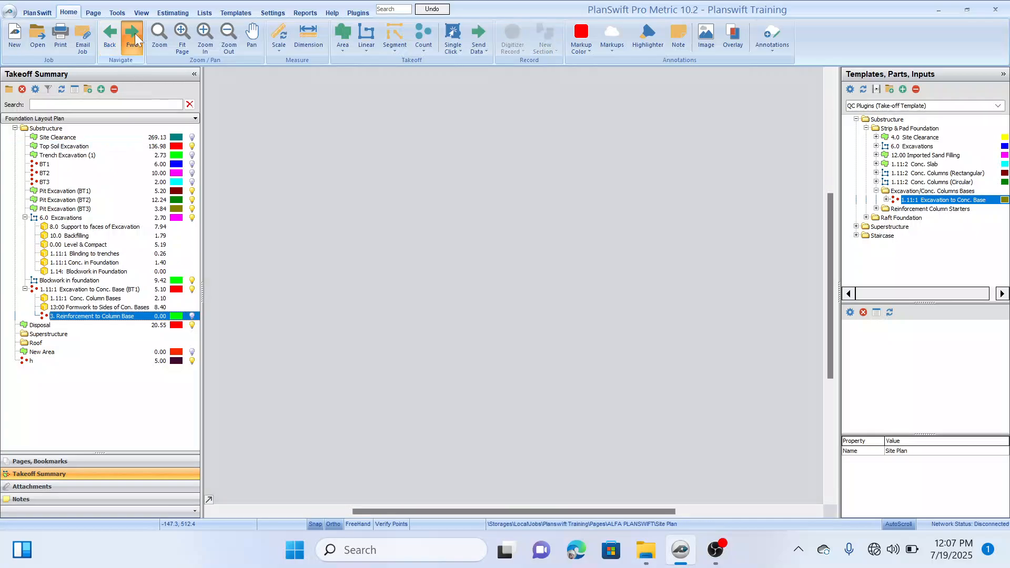
pyautogui.click(128, 51)
pyautogui.scroll(-2, 290, 347)
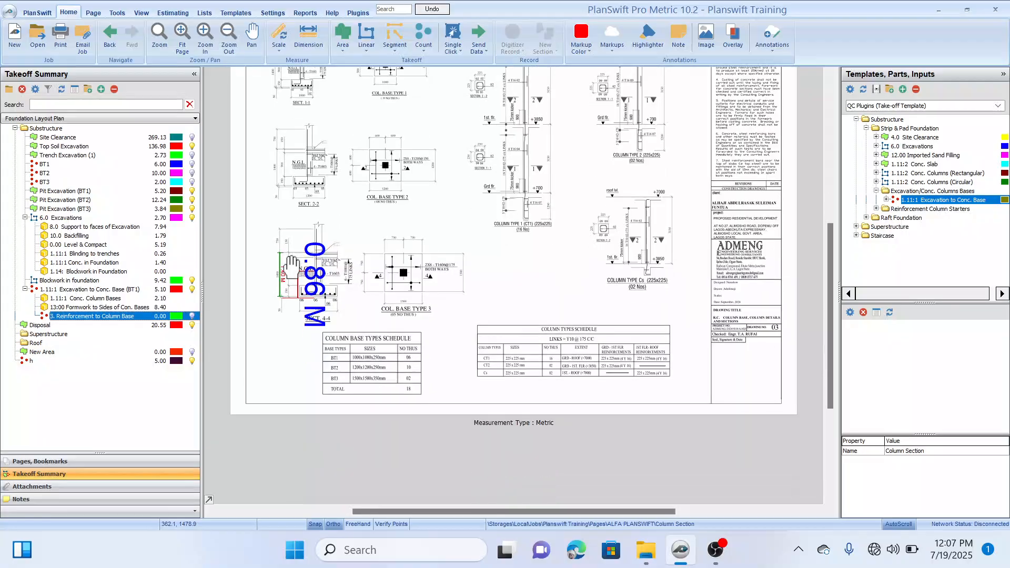
pyautogui.click(298, 290)
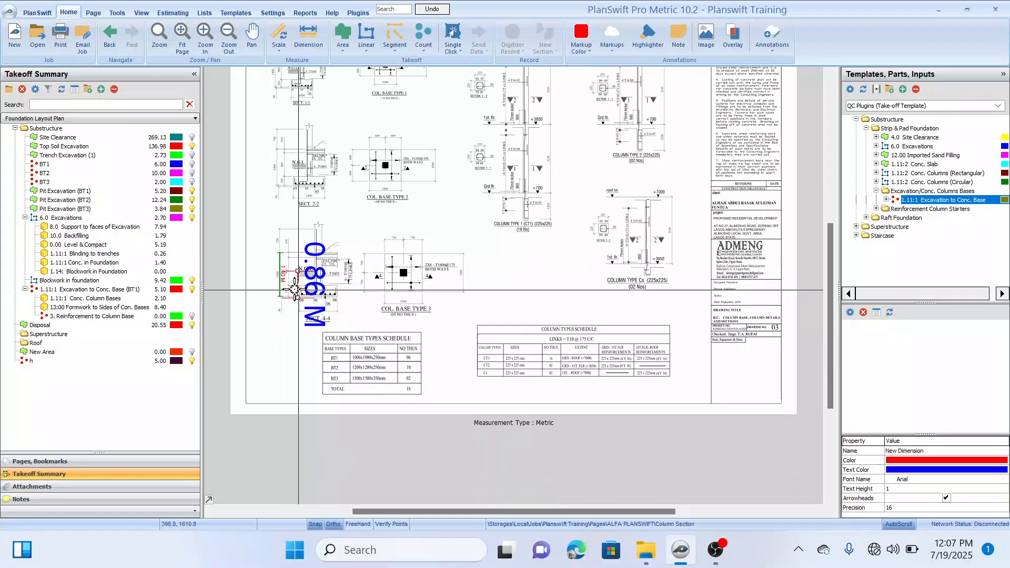
pyautogui.scroll(3, 299, 290)
pyautogui.moveTo(353, 212); pyautogui.dragTo(363, 455)
pyautogui.moveTo(351, 245); pyautogui.dragTo(359, 414)
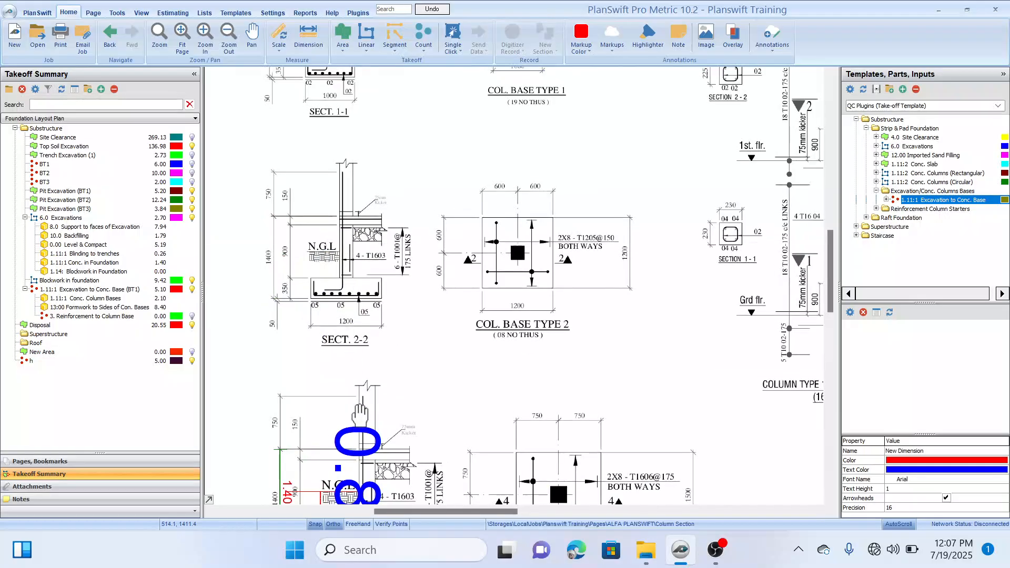
pyautogui.press('Escape')
pyautogui.moveTo(374, 213); pyautogui.dragTo(416, 241)
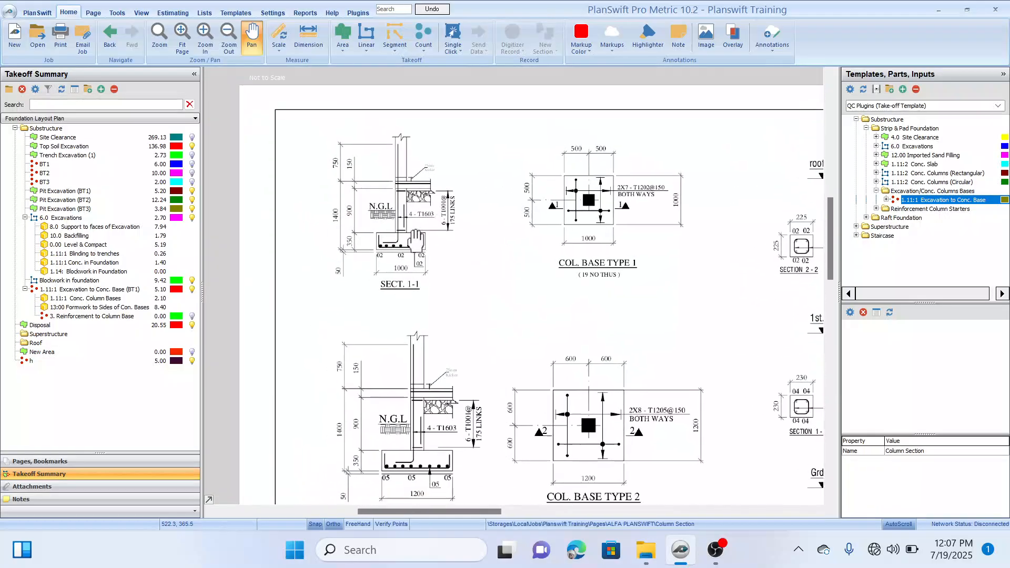
# Step: Examine the bar note and base dimensions on the Col. Base Type 1 plan
pyautogui.press('Escape')
pyautogui.scroll(3, 606, 204)
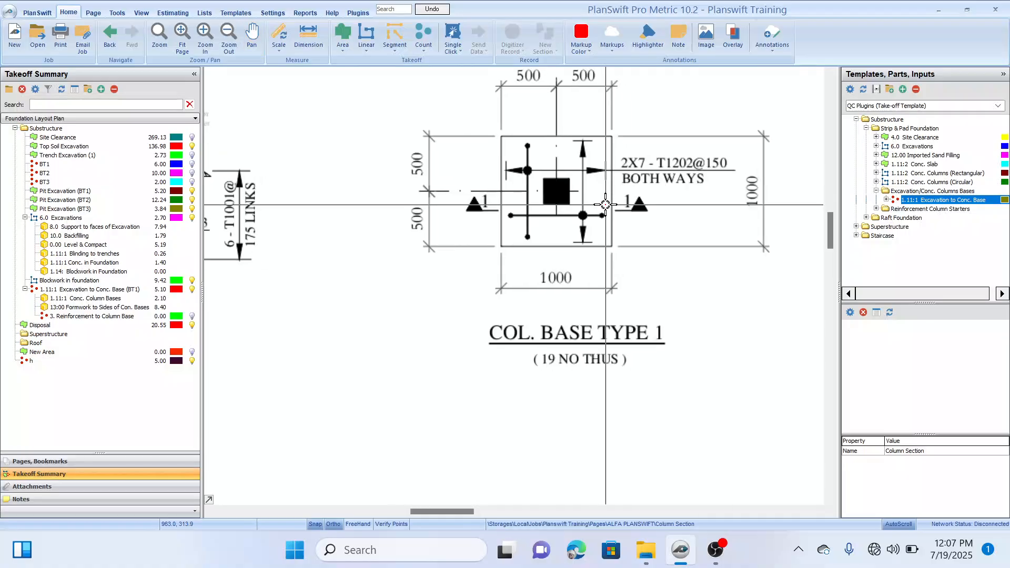
pyautogui.scroll(-2, 605, 205)
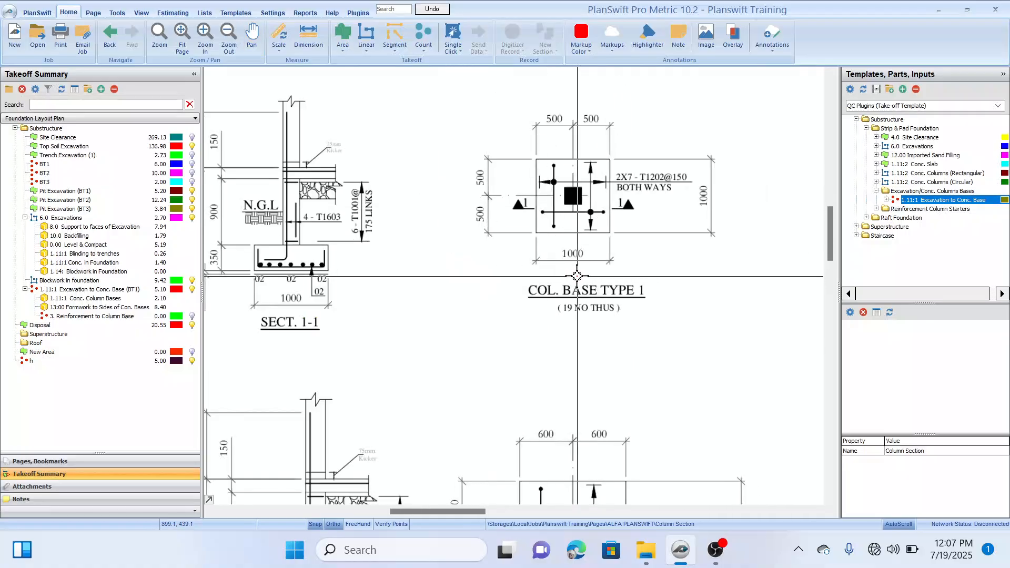
pyautogui.moveTo(577, 276); pyautogui.dragTo(544, 301)
pyautogui.moveTo(579, 251); pyautogui.dragTo(554, 258)
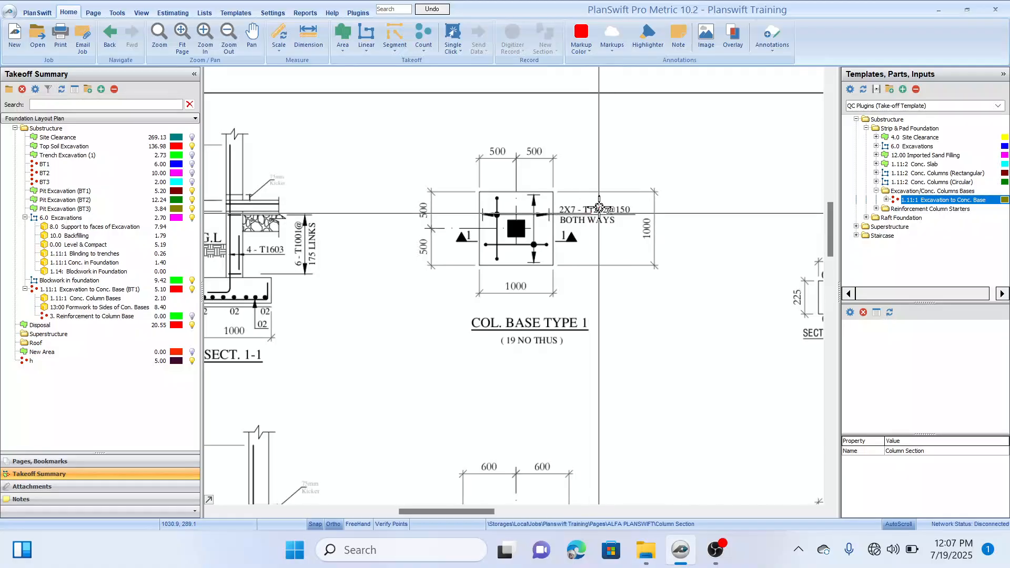
pyautogui.moveTo(516, 227)
pyautogui.mouseDown()
pyautogui.moveTo(539, 227)
pyautogui.moveTo(518, 234)
pyautogui.mouseUp()
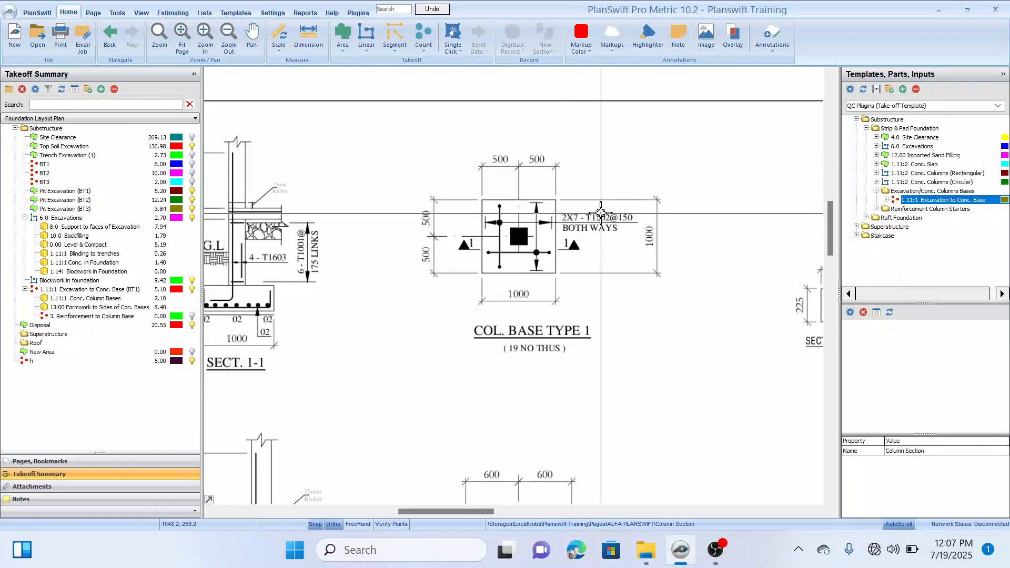
pyautogui.moveTo(600, 213); pyautogui.dragTo(594, 207)
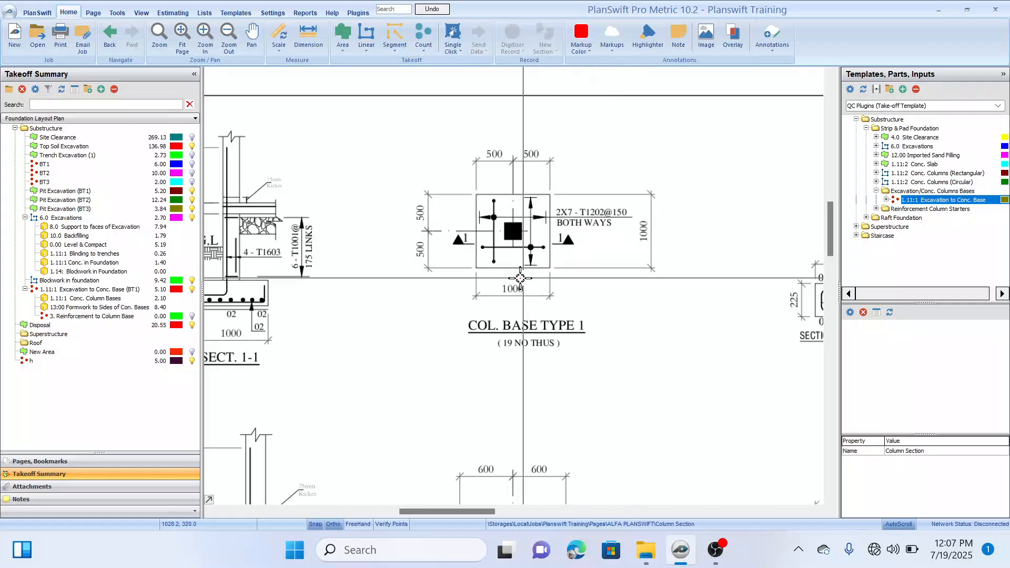
# Step: Open the properties of 3. Reinforcement to Column Base and set 6 bases with a 12 MM bar diameter
pyautogui.click(89, 317)
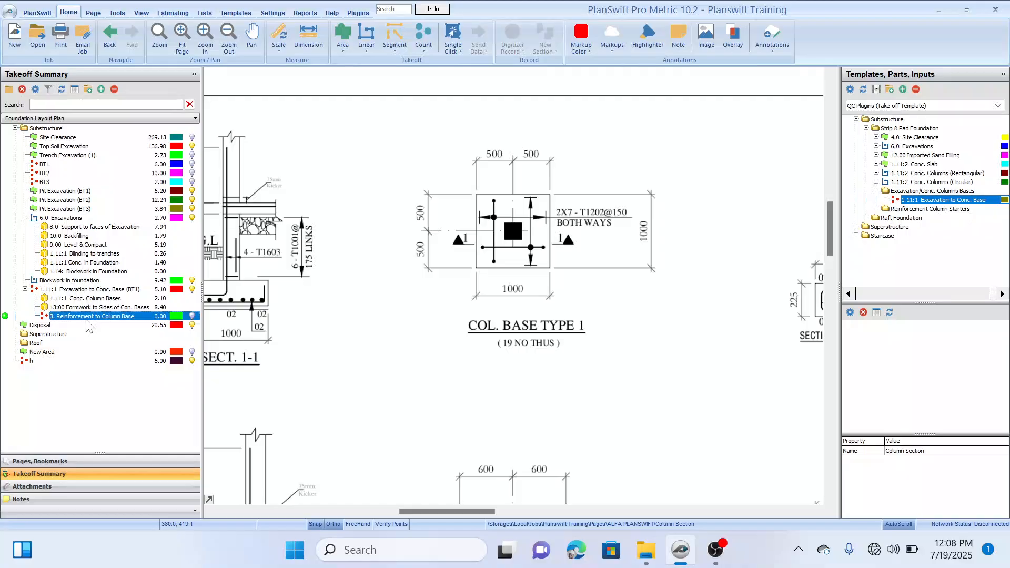
pyautogui.doubleClick(87, 320)
pyautogui.moveTo(501, 182)
pyautogui.mouseDown()
pyautogui.moveTo(476, 386)
pyautogui.moveTo(547, 421)
pyautogui.moveTo(532, 313)
pyautogui.mouseUp()
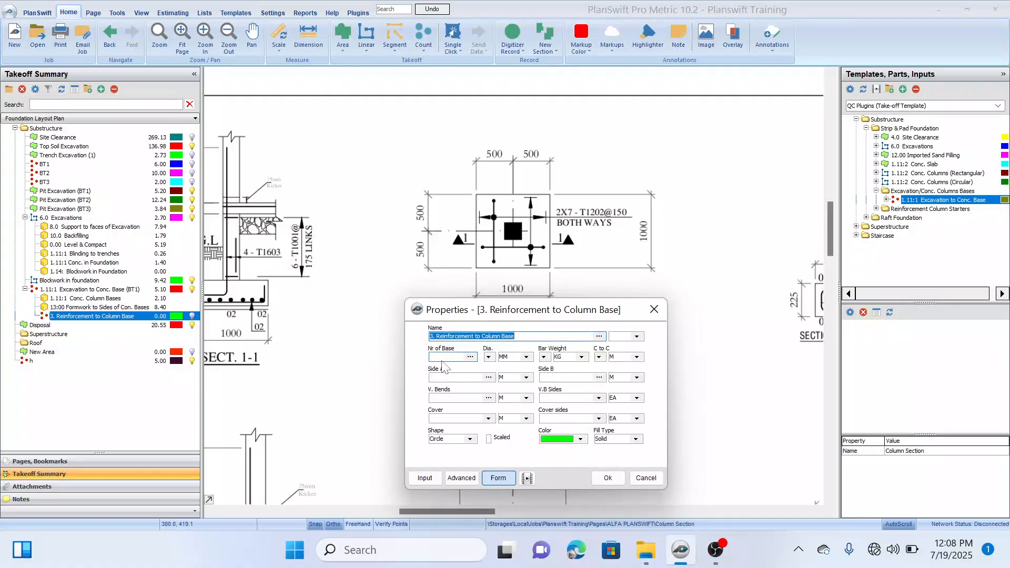
pyautogui.click(447, 356)
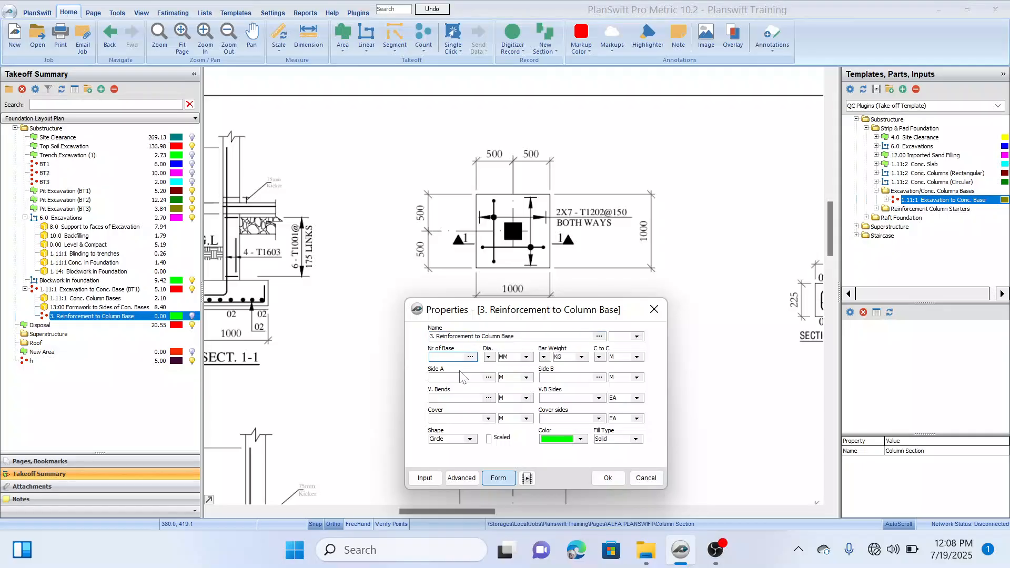
pyautogui.click(489, 358)
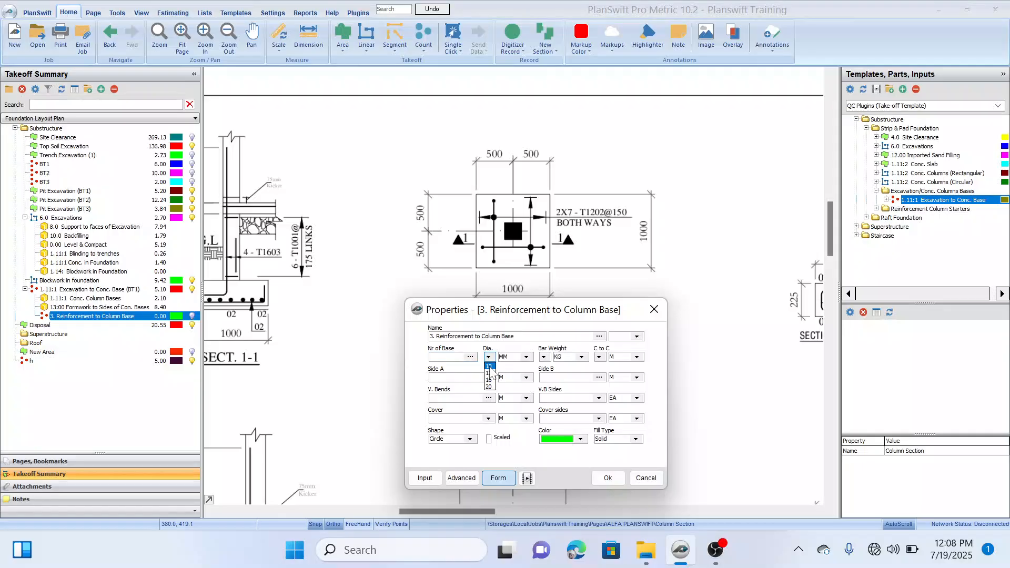
pyautogui.click(490, 374)
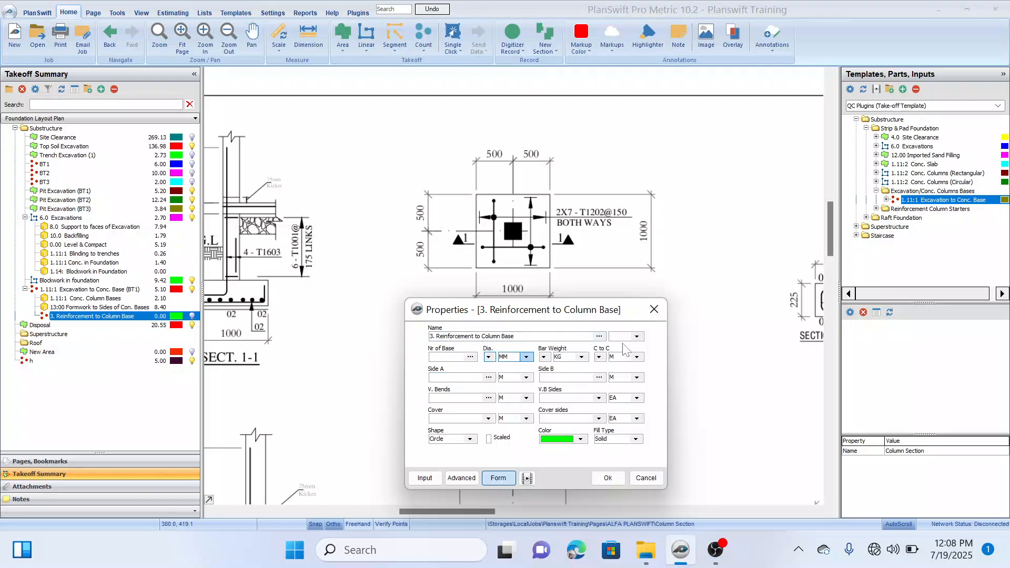
pyautogui.moveTo(666, 358); pyautogui.dragTo(723, 365)
# Step: Select the bar weight in KG for 12 mm bars and a centre-to-centre spacing of 0.15 M
pyautogui.click(581, 358)
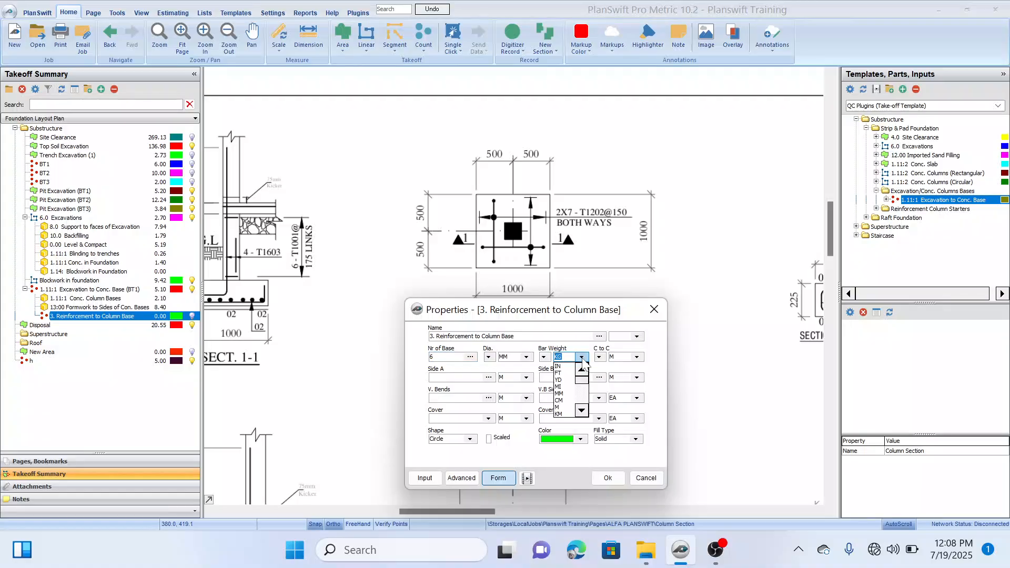
pyautogui.click(543, 358)
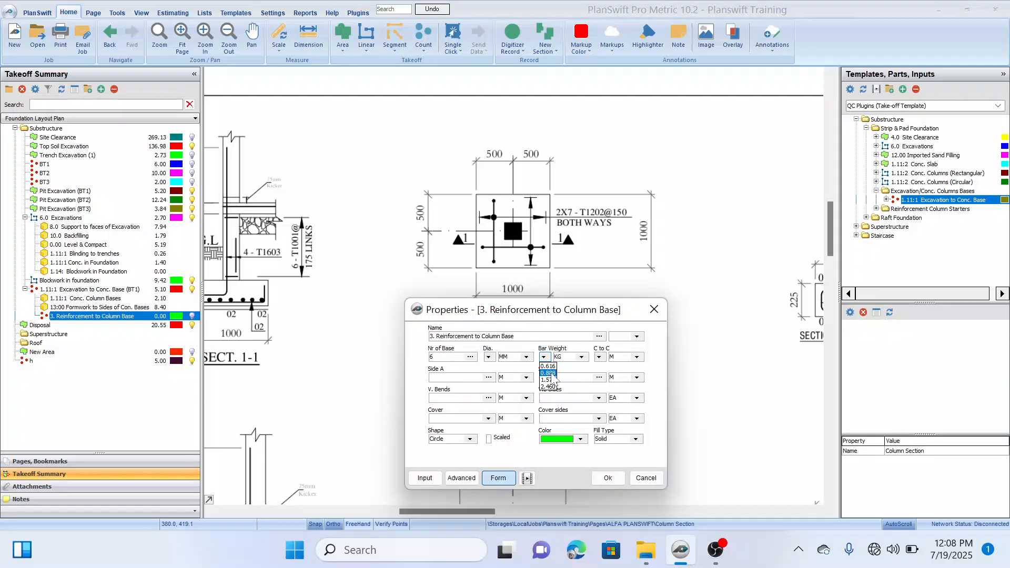
pyautogui.click(550, 374)
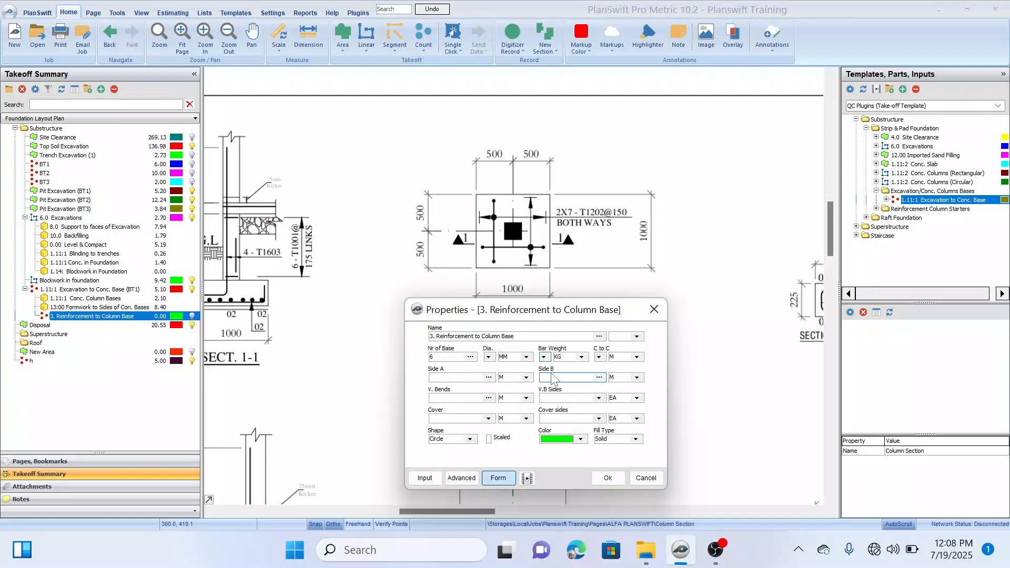
pyautogui.click(599, 358)
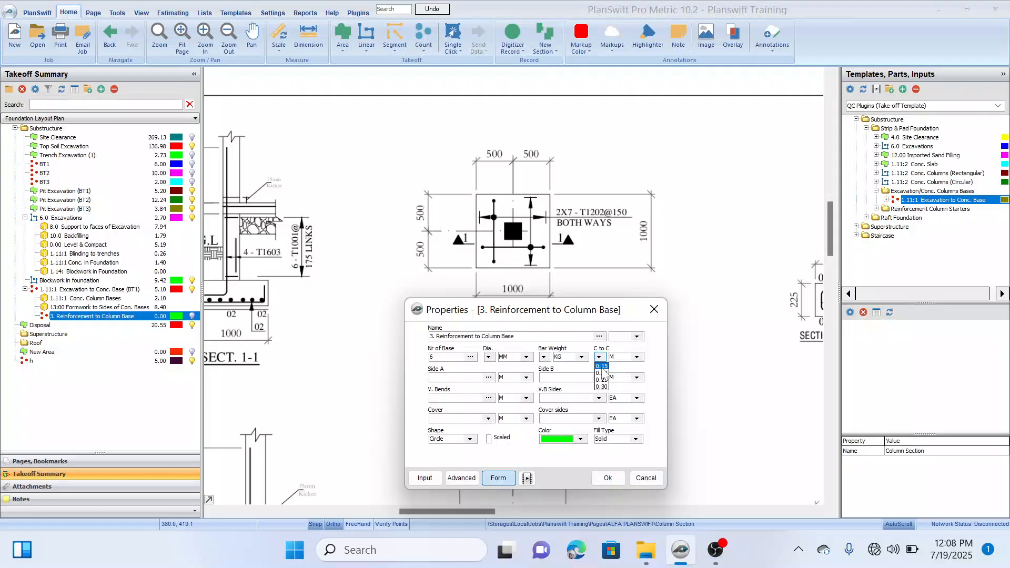
pyautogui.click(602, 370)
# Step: Set Side A and Side B to 1 M each, with vertical bends of 0.1 M on 2 sides
pyautogui.click(463, 377)
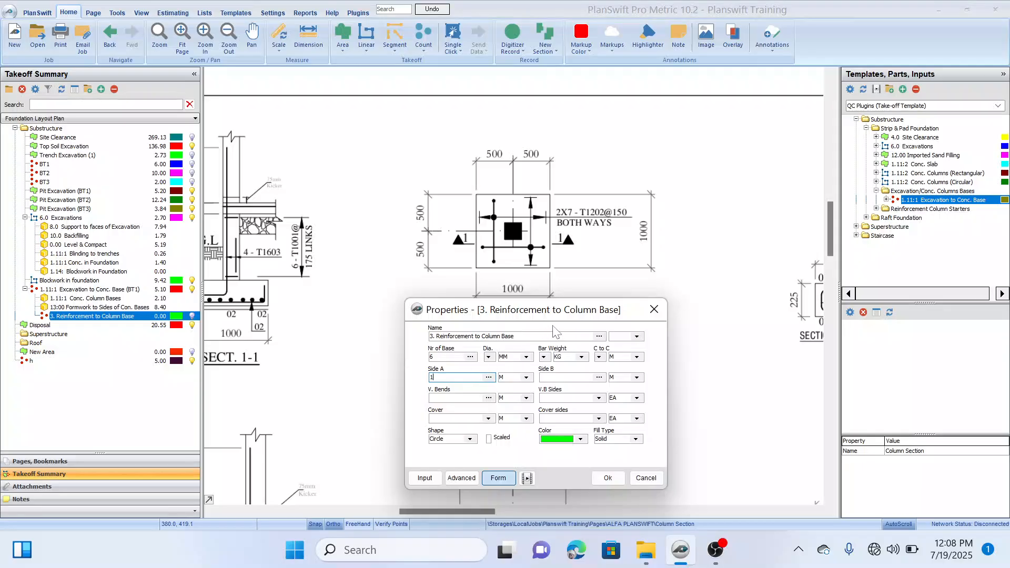
pyautogui.moveTo(630, 311)
pyautogui.mouseDown()
pyautogui.moveTo(637, 331)
pyautogui.moveTo(631, 311)
pyautogui.mouseUp()
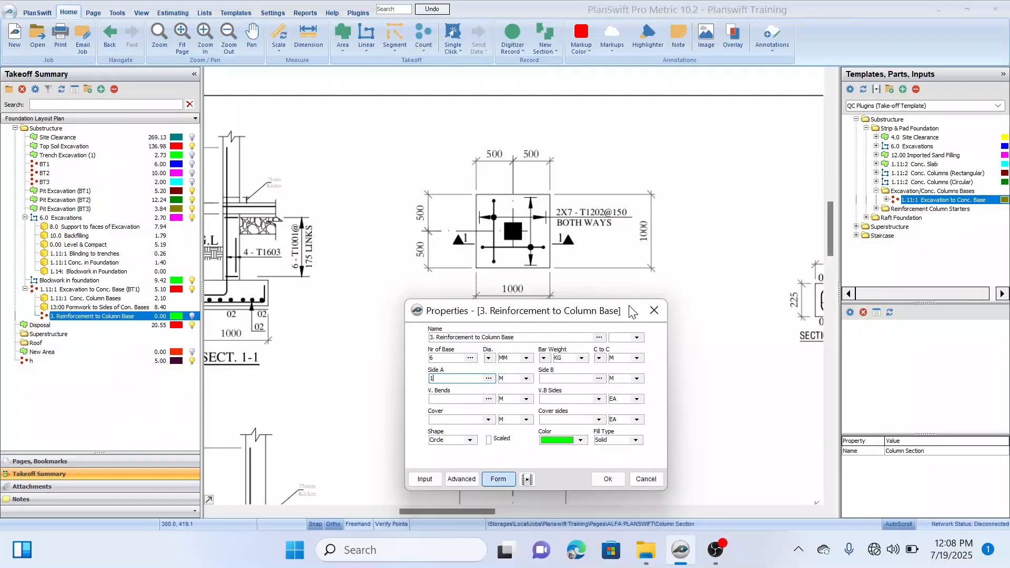
pyautogui.press('Tab')
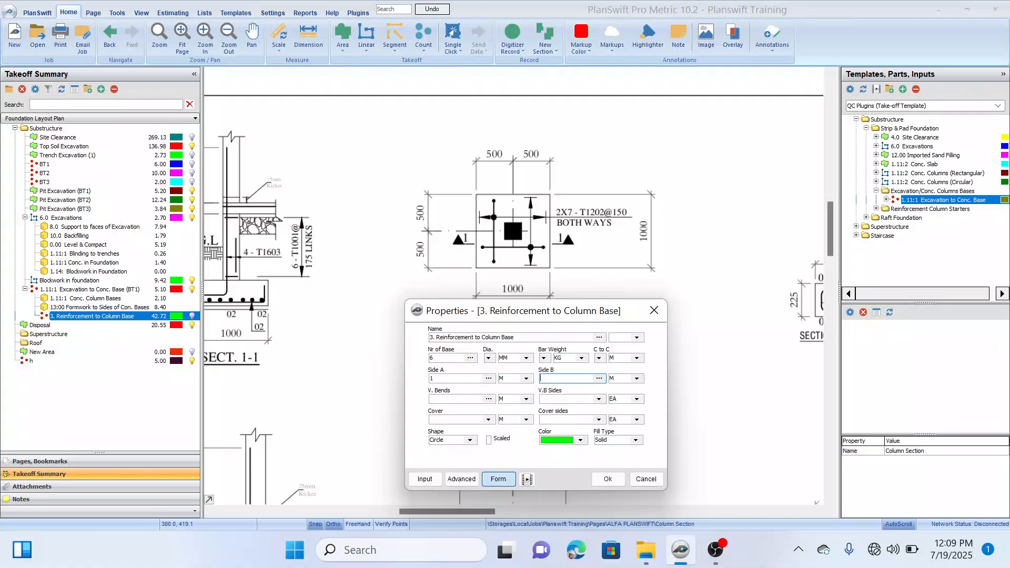
pyautogui.write('1')
pyautogui.press('Tab')
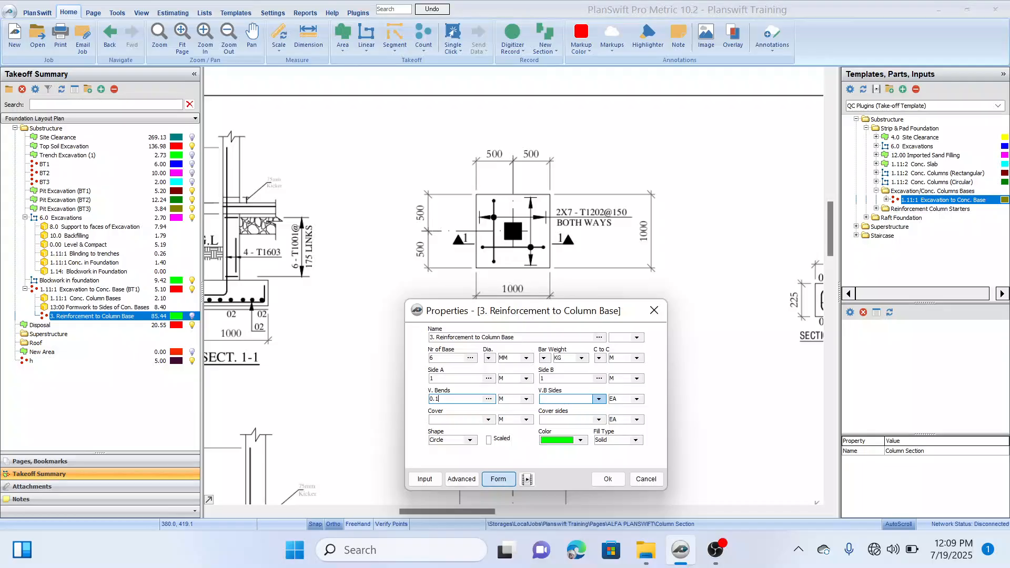
pyautogui.click(599, 398)
pyautogui.click(547, 415)
# Step: Set the reinforcement cover to 0.025 M on 2 sides and apply the column base reinforcement properties
pyautogui.click(489, 419)
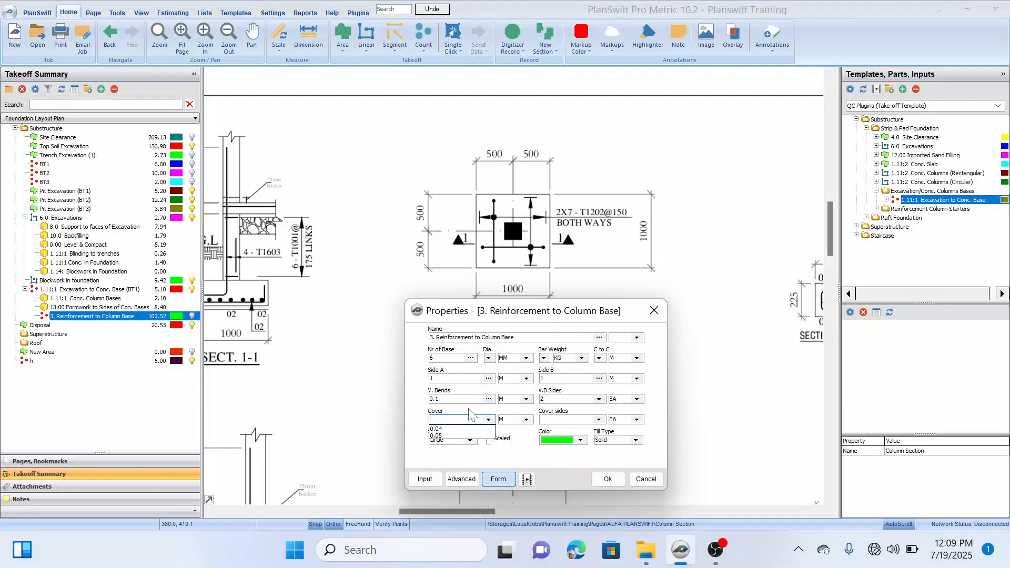
pyautogui.write('0')
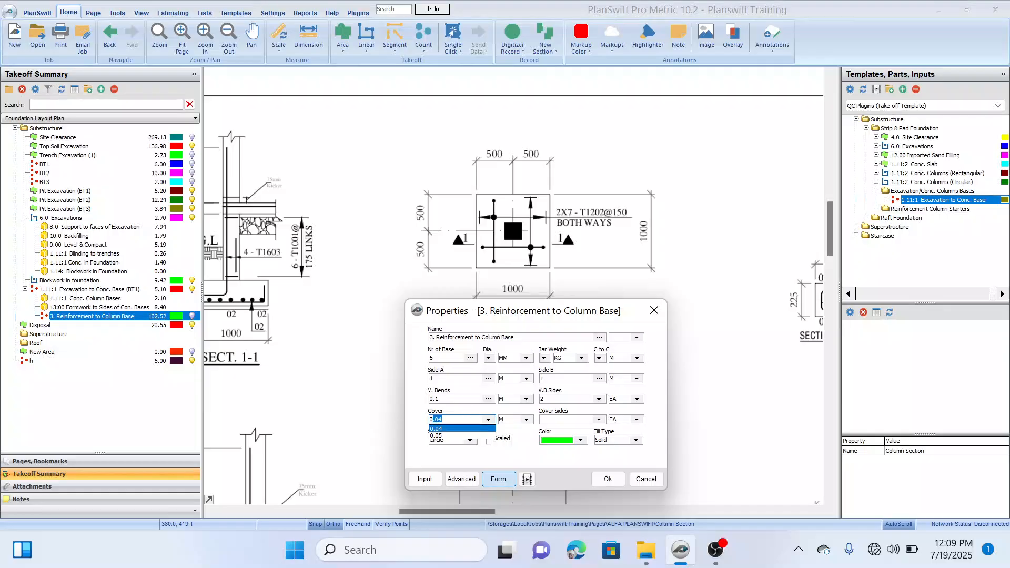
pyautogui.write('.025')
pyautogui.click(463, 420)
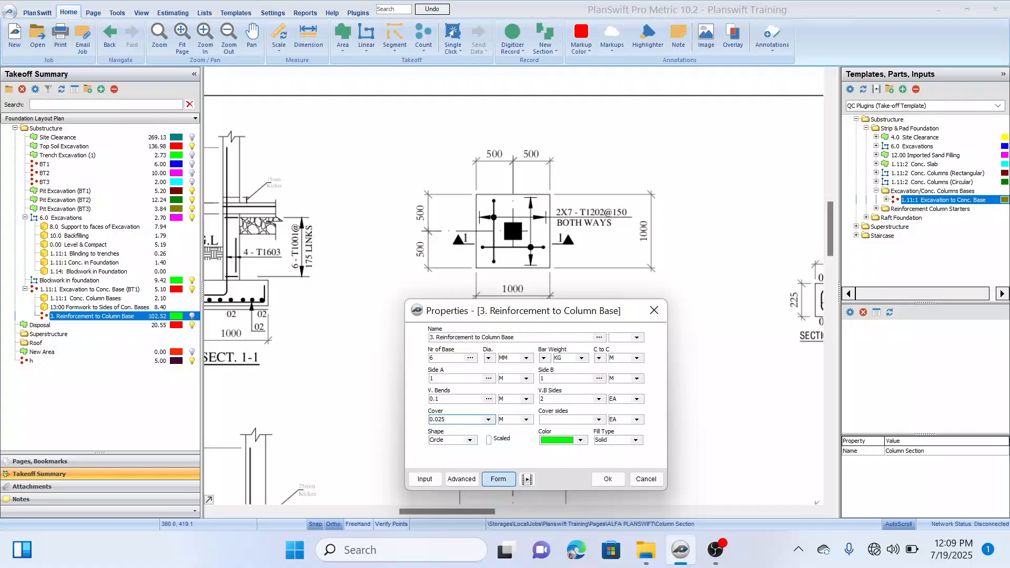
pyautogui.click(567, 419)
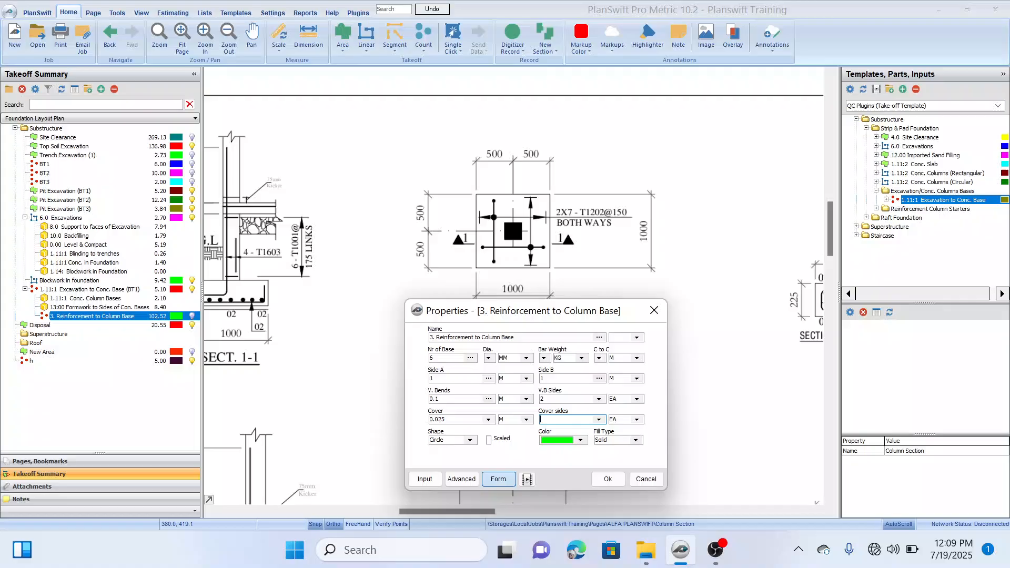
pyautogui.click(599, 420)
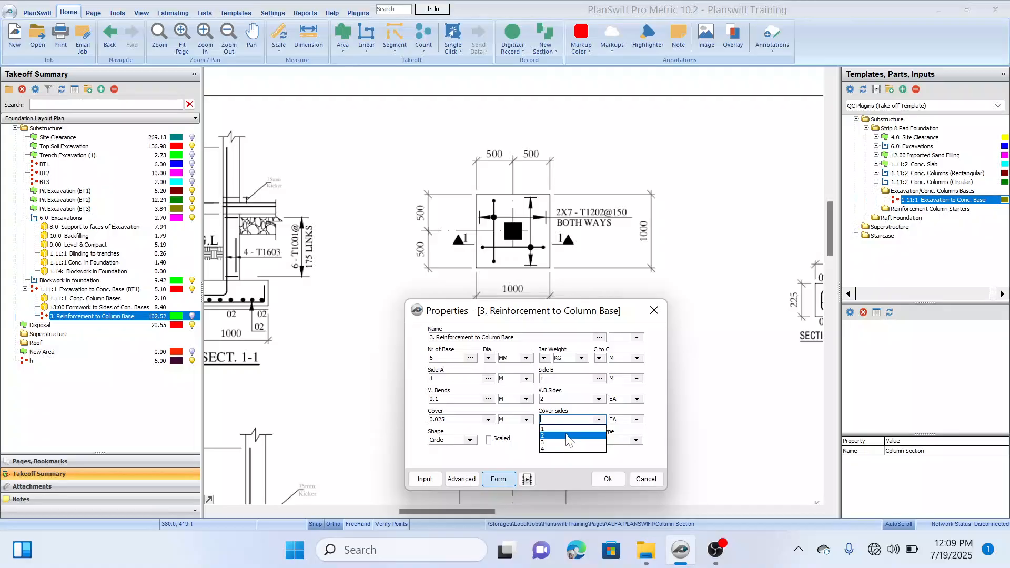
pyautogui.click(567, 435)
pyautogui.moveTo(570, 312); pyautogui.dragTo(644, 259)
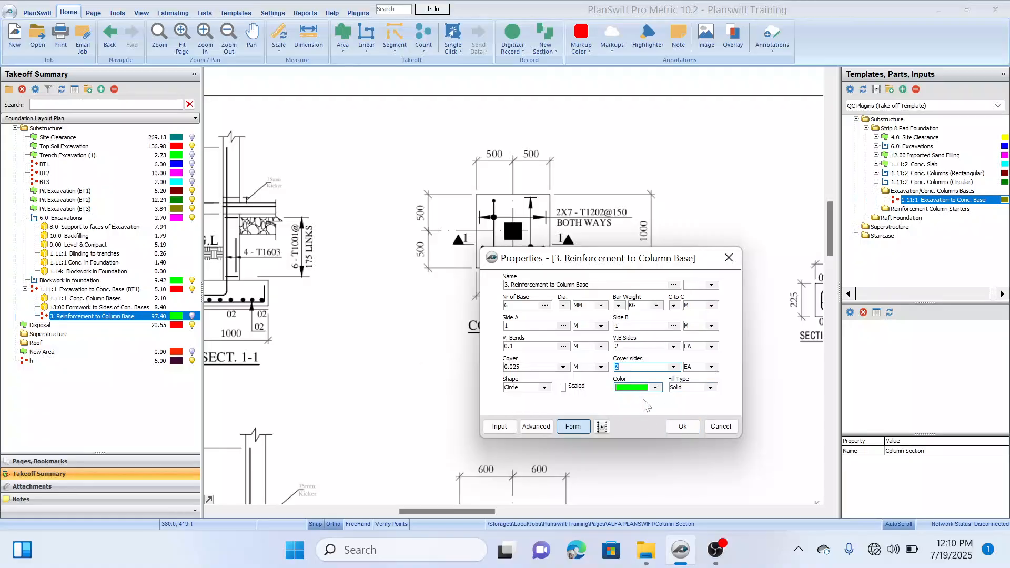
pyautogui.click(682, 426)
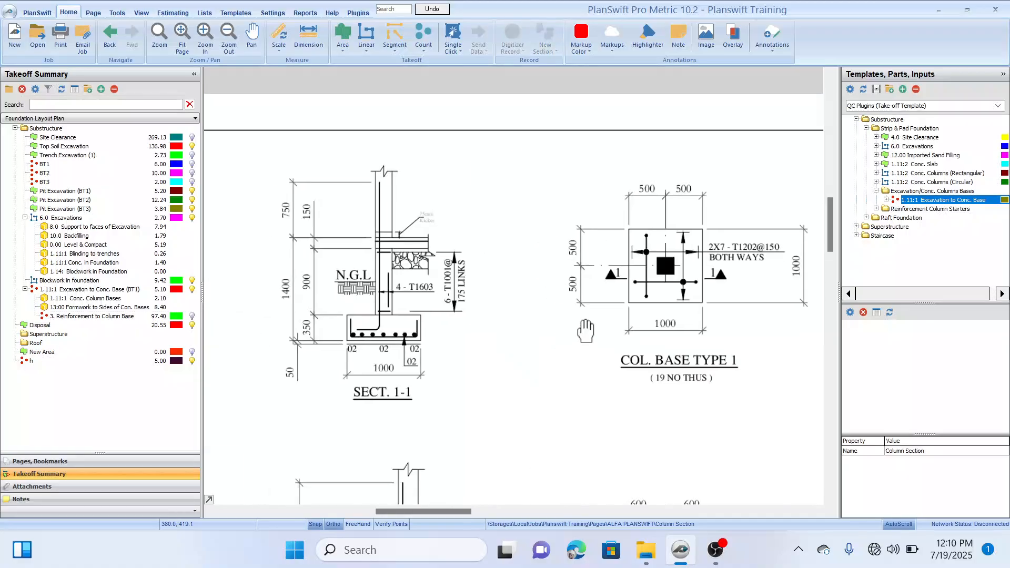
# Step: Examine the base reinforcement and its upturned ends in Section 1-1, then return to the column base takeoff items
pyautogui.moveTo(586, 330); pyautogui.dragTo(597, 306)
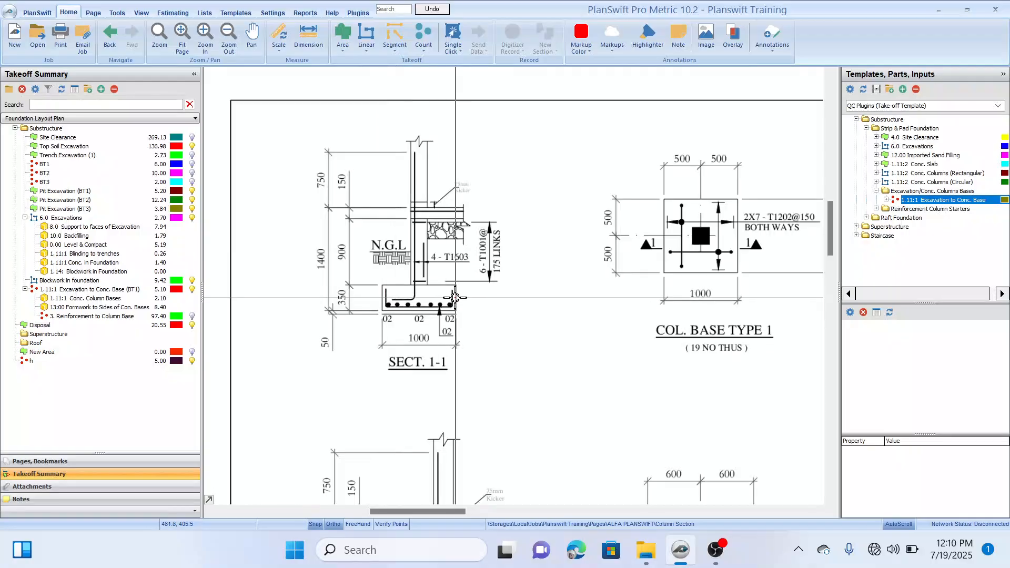
pyautogui.scroll(1, 375, 302)
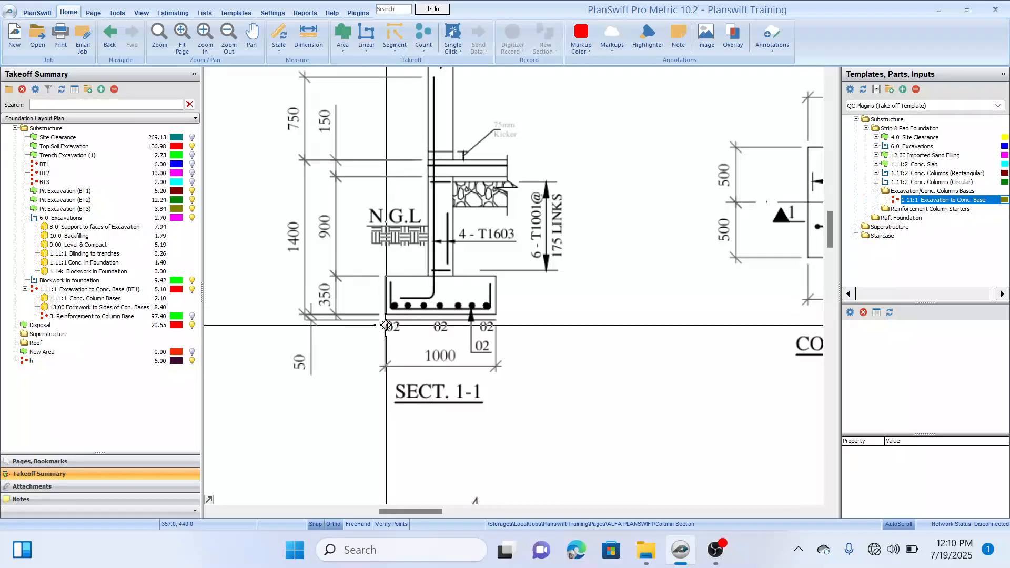
pyautogui.click(115, 312)
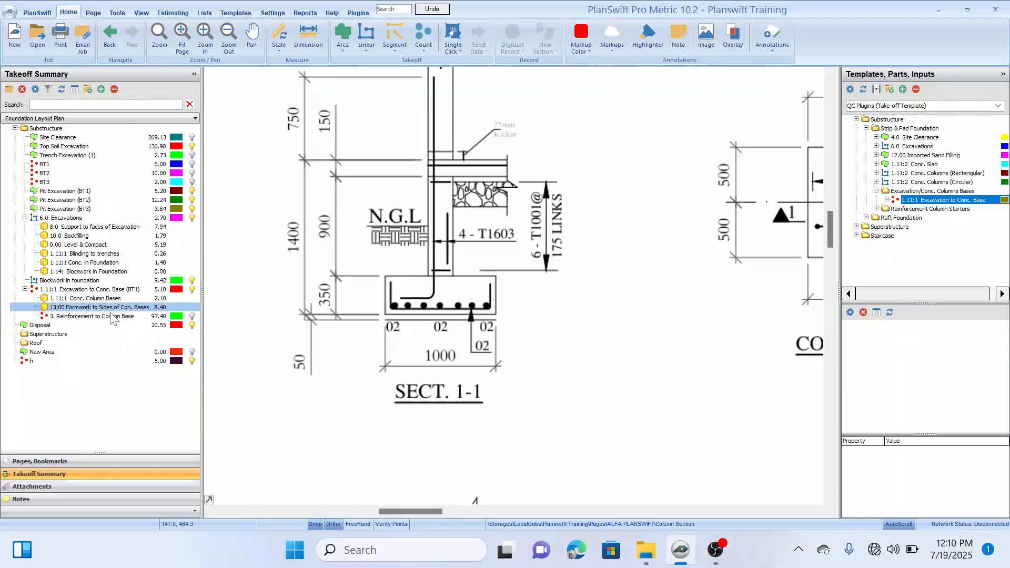
# Step: Review the BT1 column base excavation item and its concrete, formwork and reinforcement parts in the takeoff summary
pyautogui.click(112, 308)
pyautogui.click(118, 290)
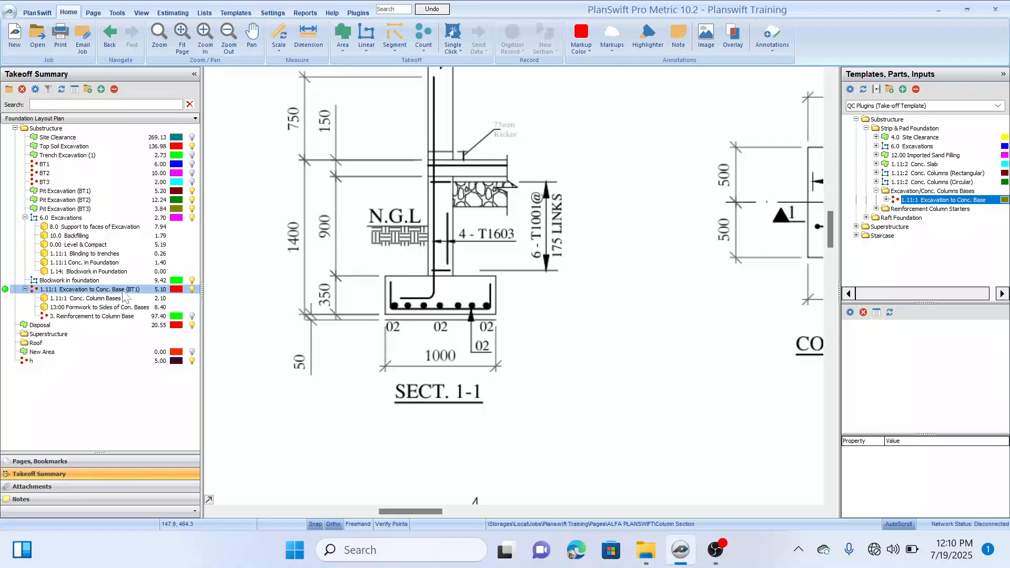
pyautogui.click(117, 299)
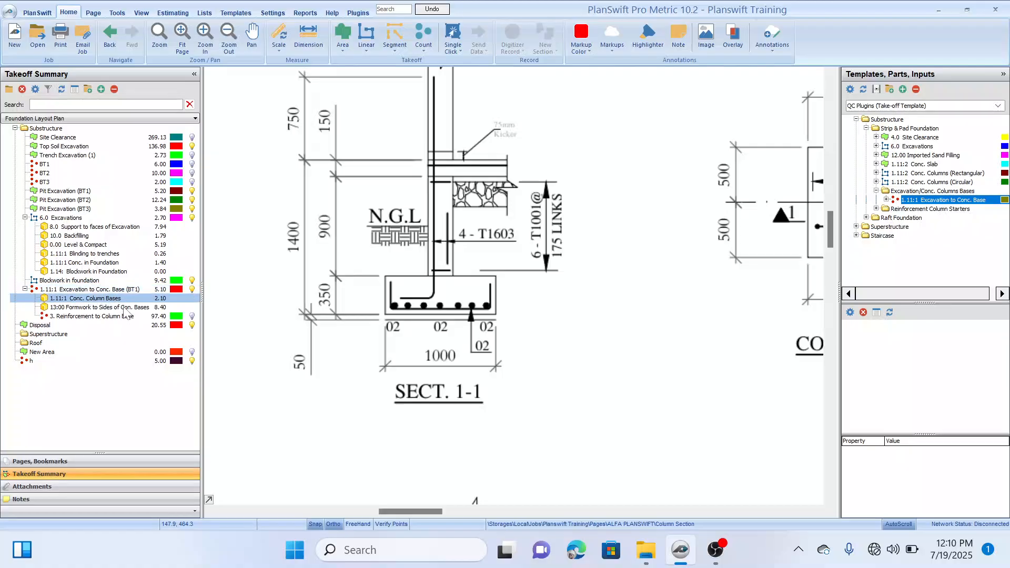
pyautogui.click(120, 316)
pyautogui.click(112, 309)
pyautogui.click(106, 317)
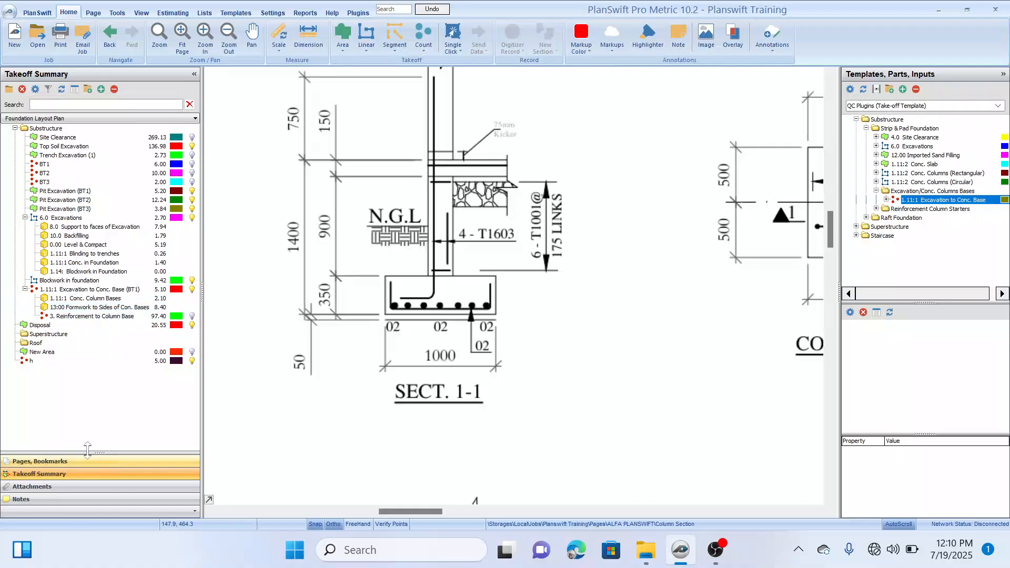
# Step: Return to the Foundation Layout Plan and bring the column bases between gridlines B and H into close view
pyautogui.click(110, 35)
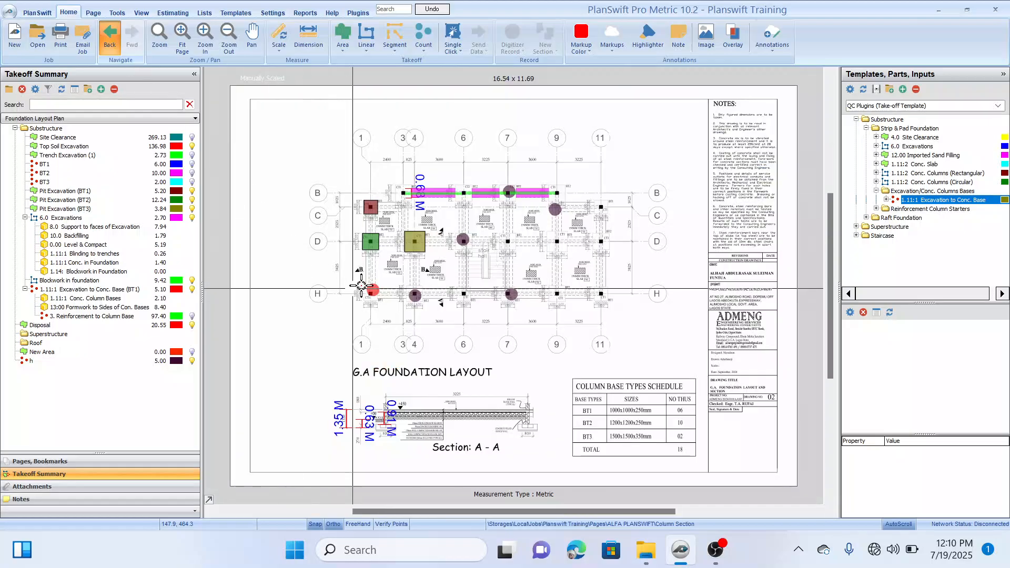
pyautogui.moveTo(504, 253); pyautogui.dragTo(528, 254)
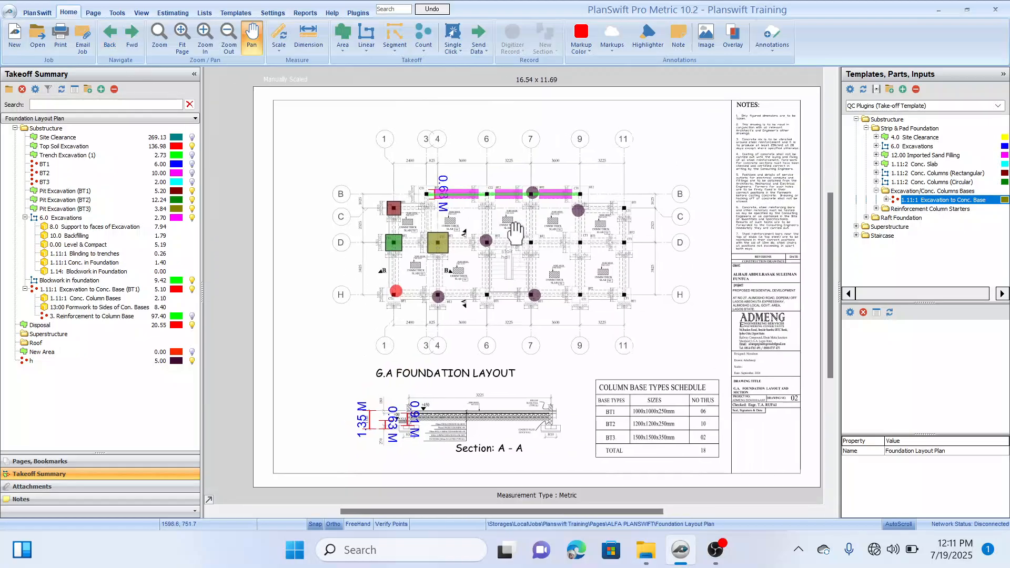
pyautogui.scroll(3, 391, 220)
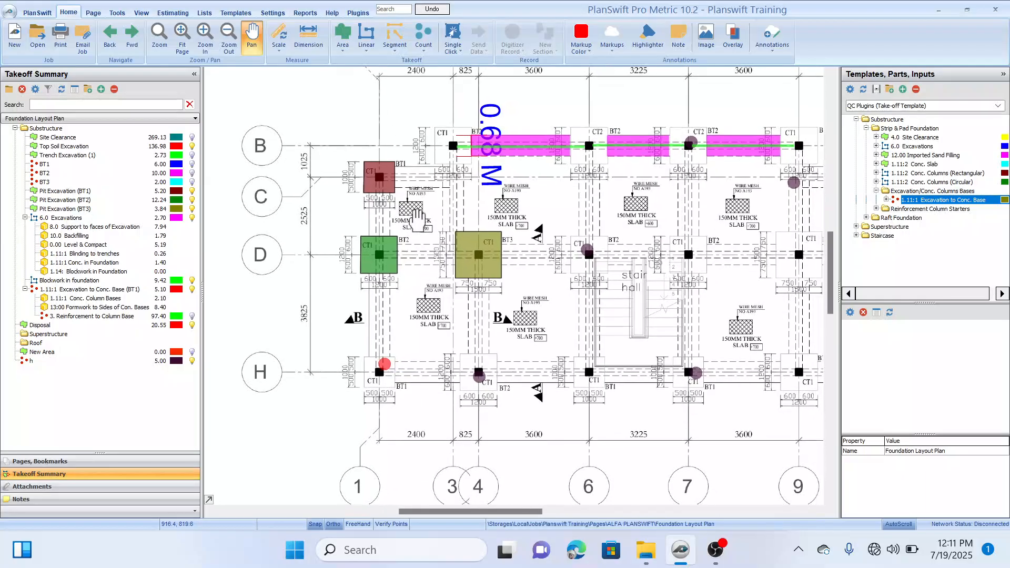
pyautogui.moveTo(465, 200); pyautogui.dragTo(441, 207)
pyautogui.moveTo(524, 220); pyautogui.dragTo(527, 236)
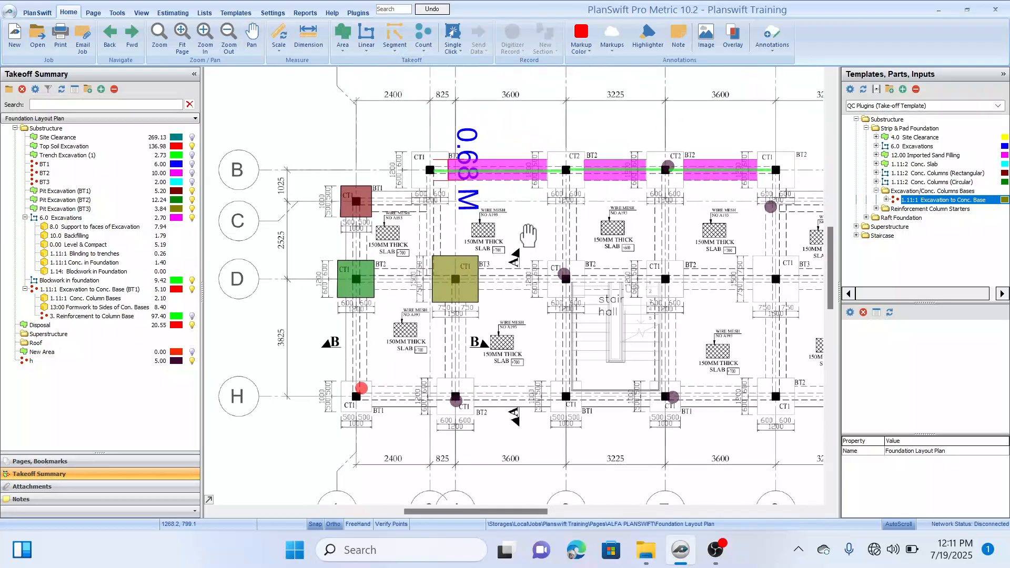
pyautogui.moveTo(521, 287); pyautogui.dragTo(529, 294)
pyautogui.moveTo(414, 261)
pyautogui.mouseDown()
pyautogui.moveTo(399, 244)
pyautogui.moveTo(409, 254)
pyautogui.mouseUp()
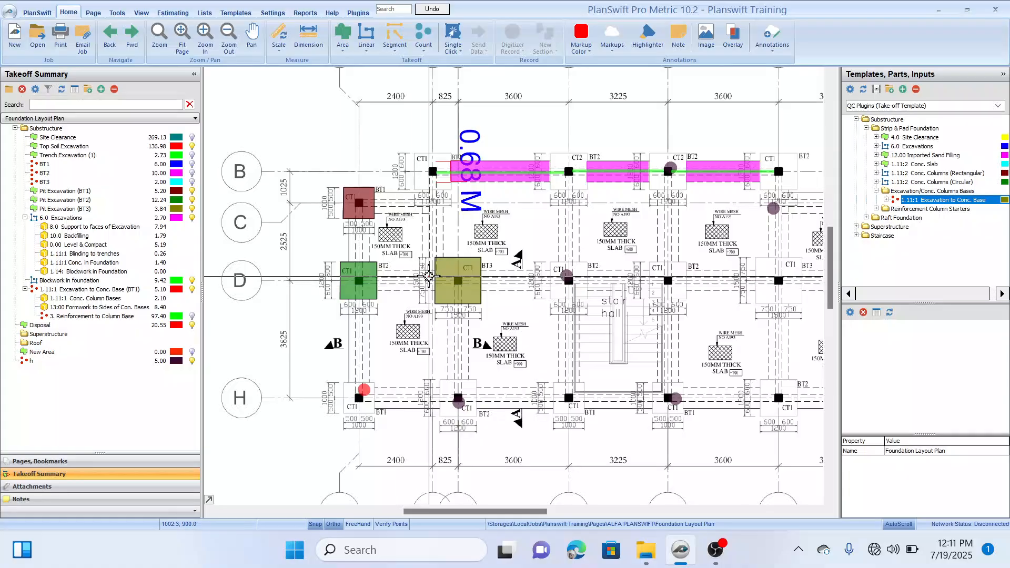
# Step: Start a new takeoff from the 1.11:1 Excavation to Conc. Base template and move its properties dialog clear of the column bases
pyautogui.moveTo(872, 198)
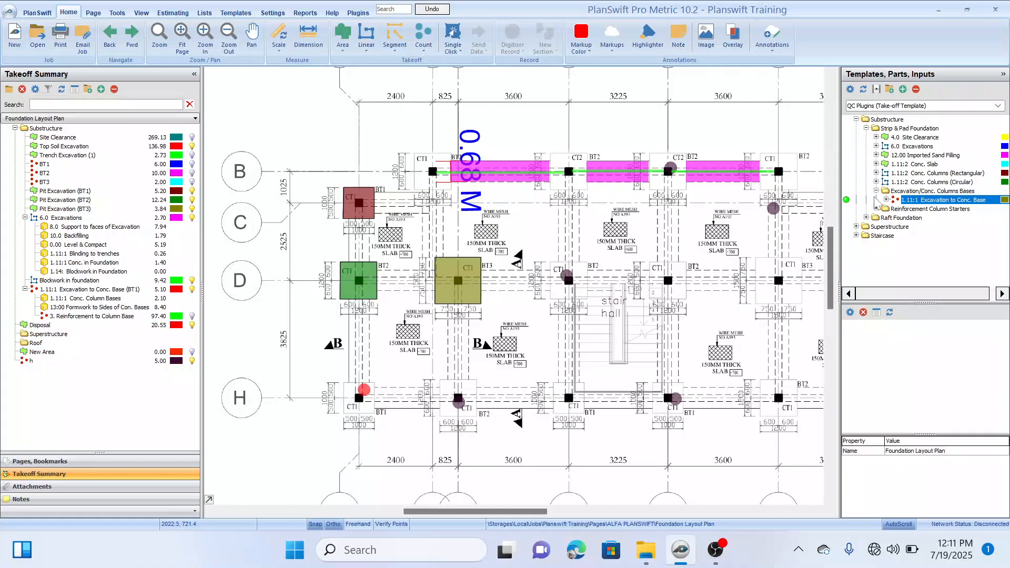
pyautogui.click(847, 200)
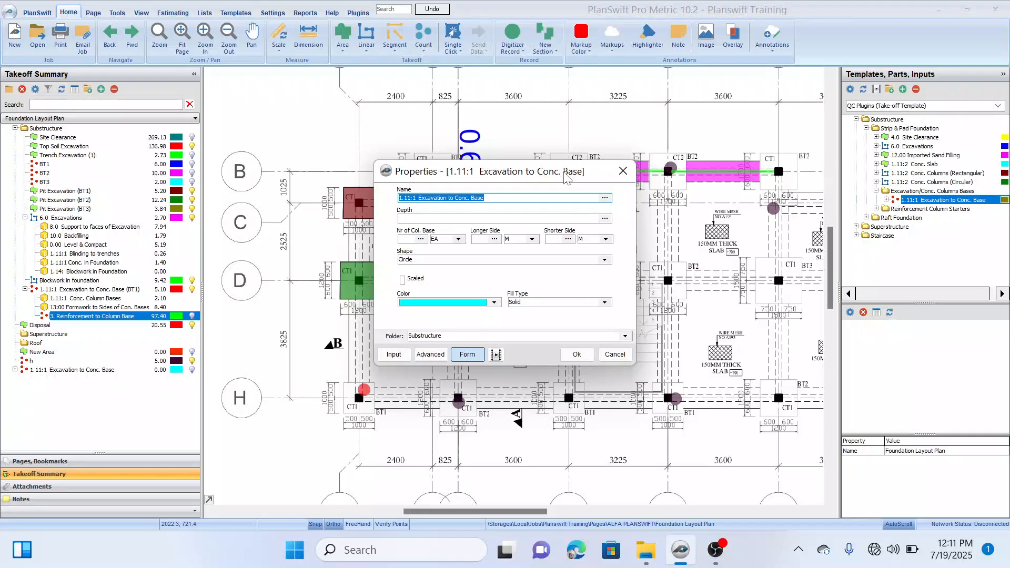
pyautogui.moveTo(566, 179)
pyautogui.mouseDown()
pyautogui.moveTo(758, 148)
pyautogui.moveTo(761, 138)
pyautogui.mouseUp()
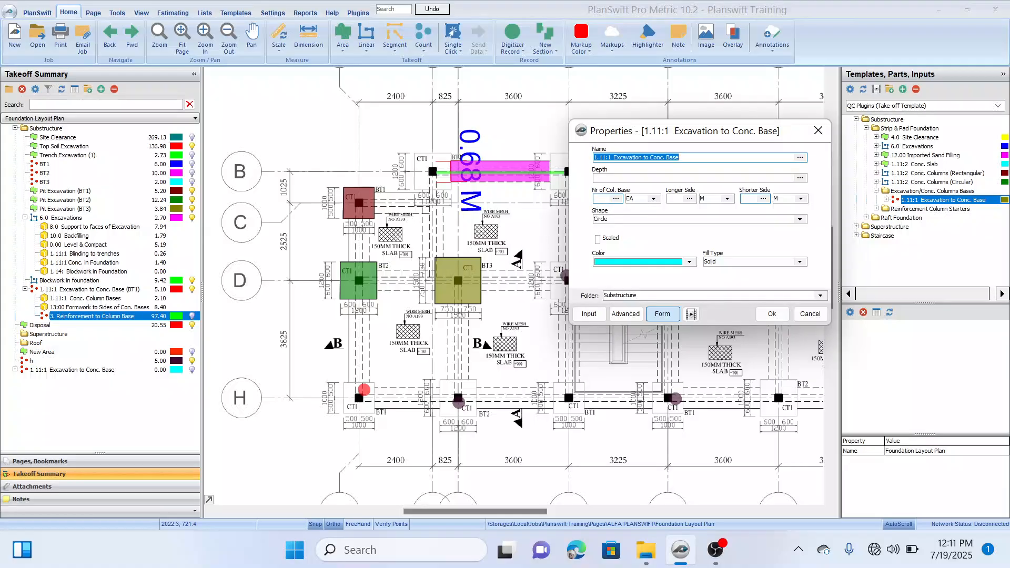
pyautogui.click(602, 198)
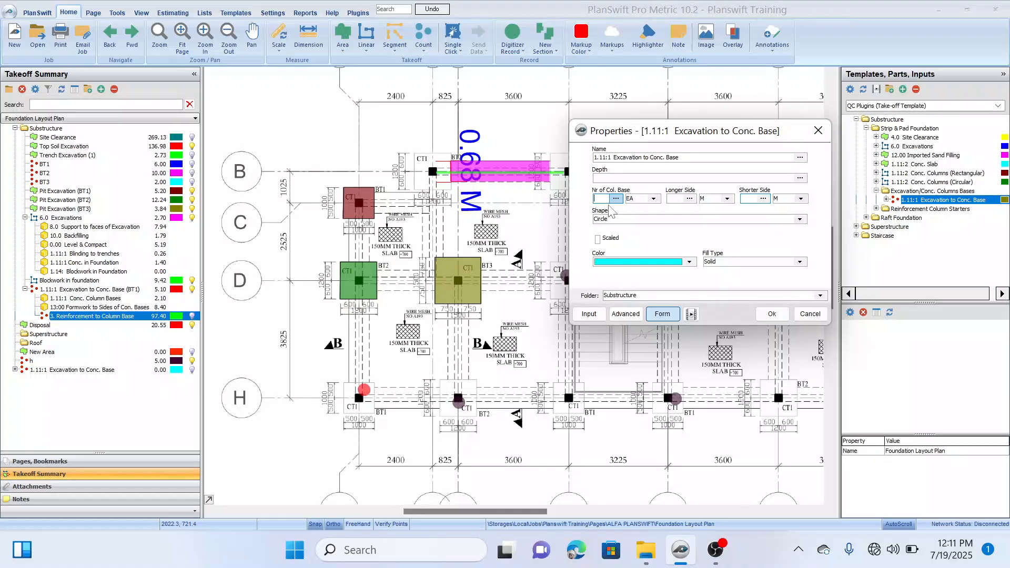
pyautogui.moveTo(791, 138)
pyautogui.mouseDown()
pyautogui.moveTo(613, 278)
pyautogui.moveTo(447, 160)
pyautogui.moveTo(564, 209)
pyautogui.moveTo(573, 242)
pyautogui.moveTo(473, 432)
pyautogui.moveTo(263, 140)
pyautogui.mouseUp()
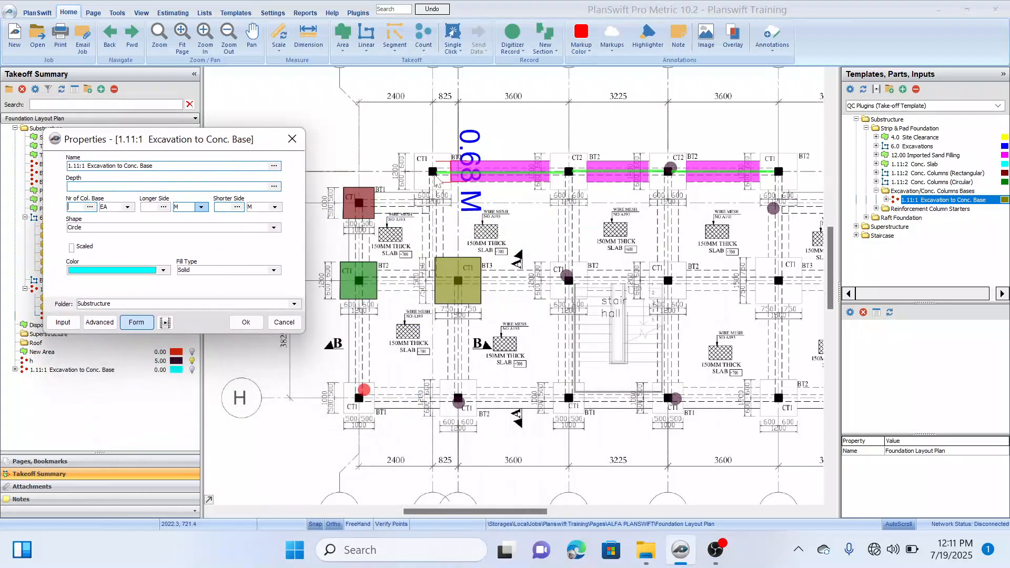
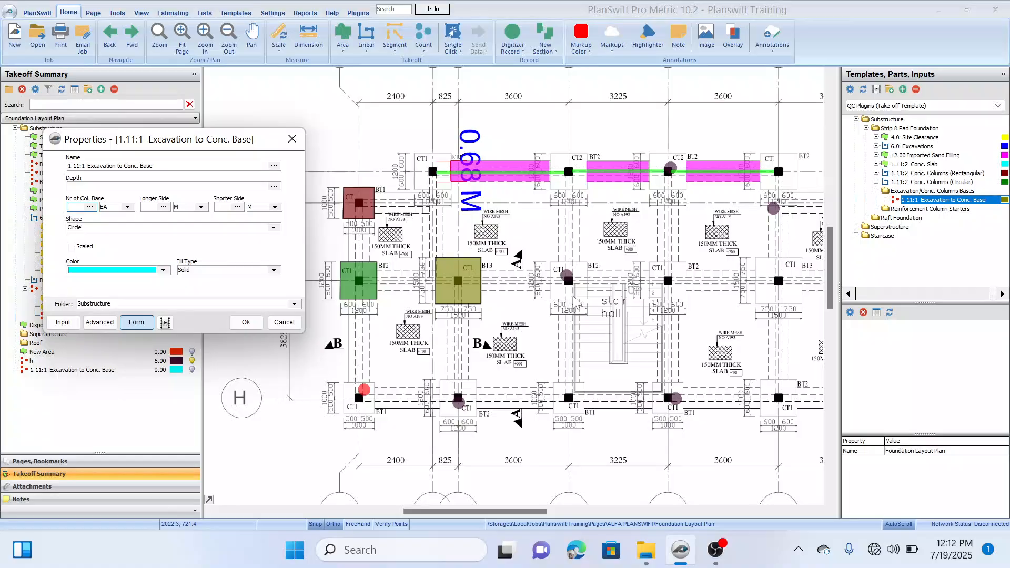
# Step: Accept the 1.11:1 Excavation to Conc. Base takeoff with its current properties and leave it without any counted column bases
pyautogui.click(246, 322)
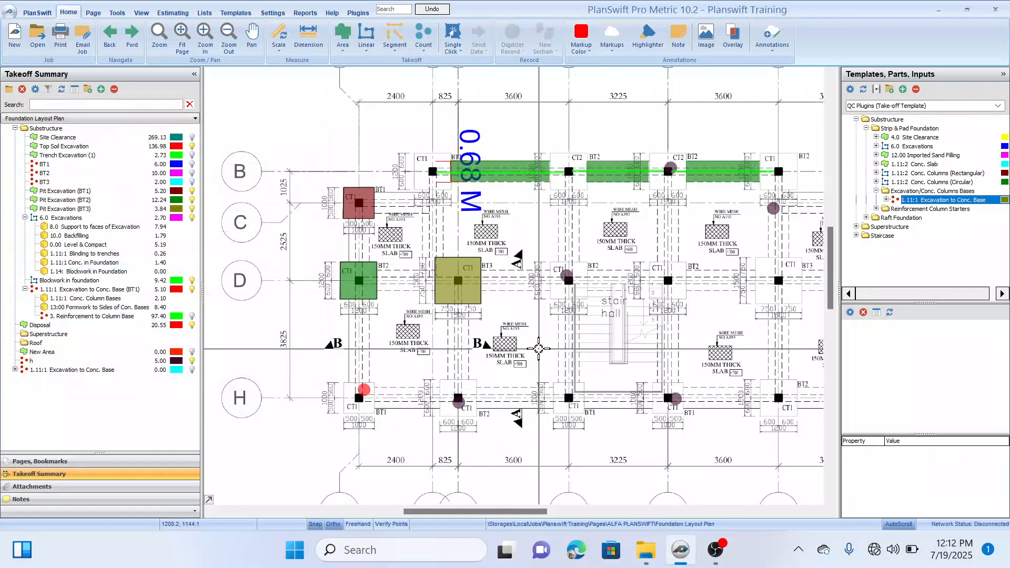
pyautogui.moveTo(691, 238); pyautogui.dragTo(647, 234)
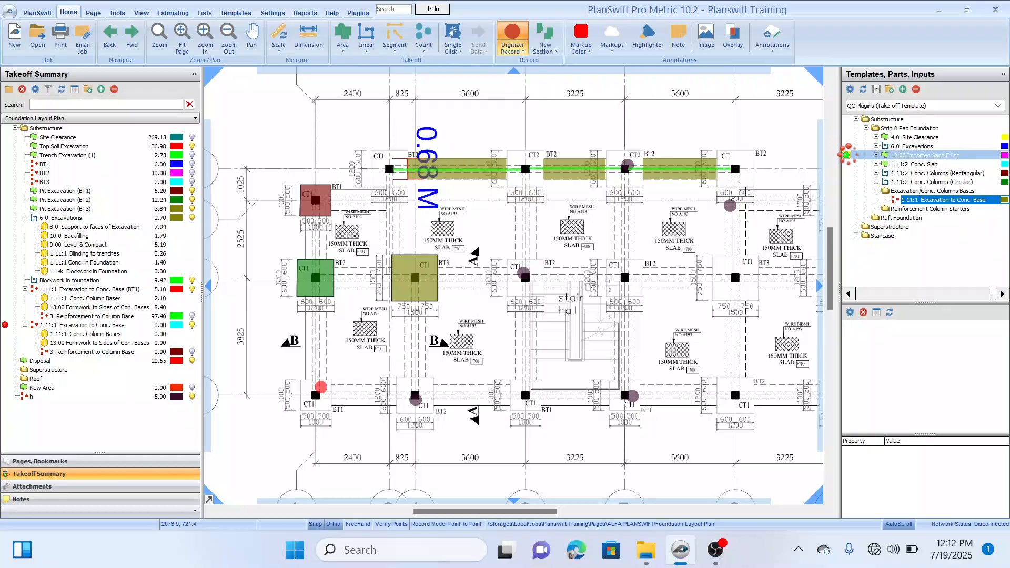
pyautogui.click(846, 155)
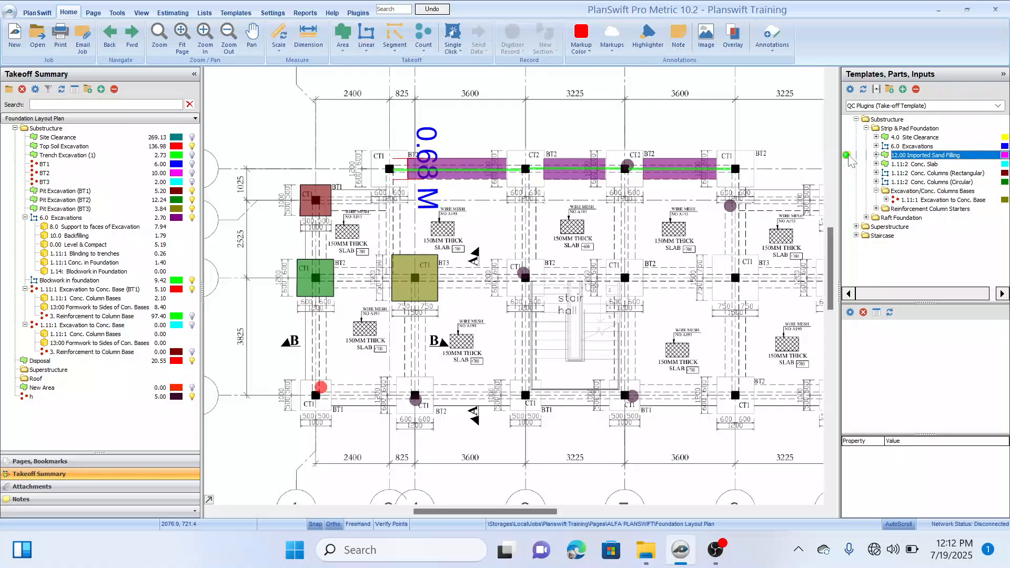
# Step: Create a takeoff from the 12.00 Imported Sand Filling template with a thickness of 0.15 in the Substructure folder
pyautogui.click(847, 155)
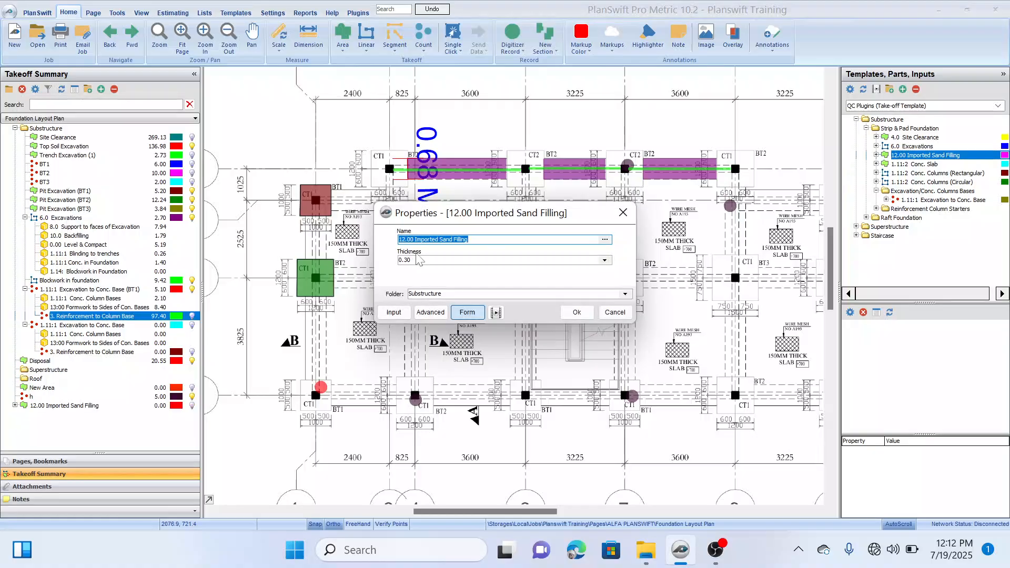
pyautogui.moveTo(583, 220); pyautogui.dragTo(591, 245)
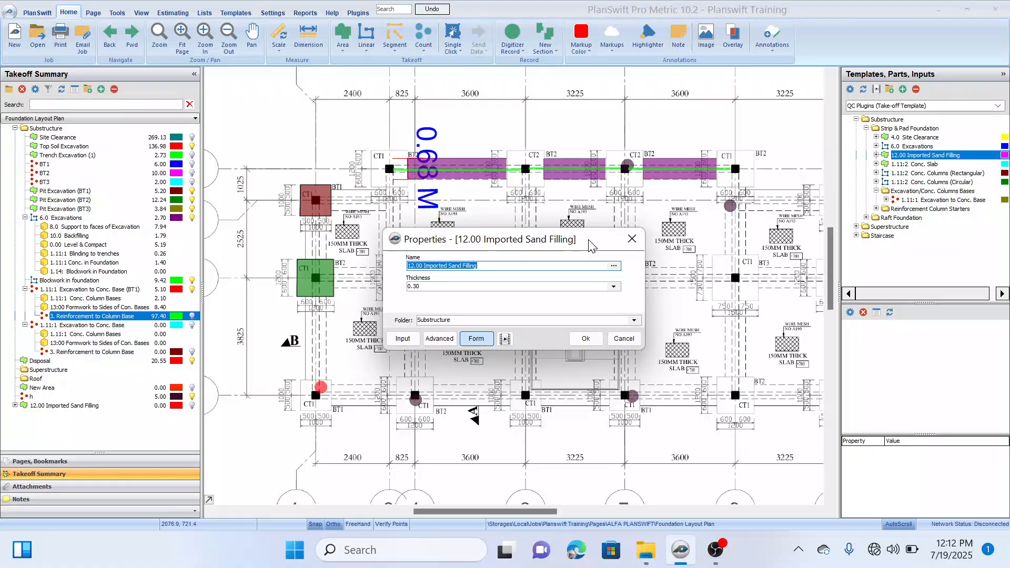
pyautogui.click(502, 281)
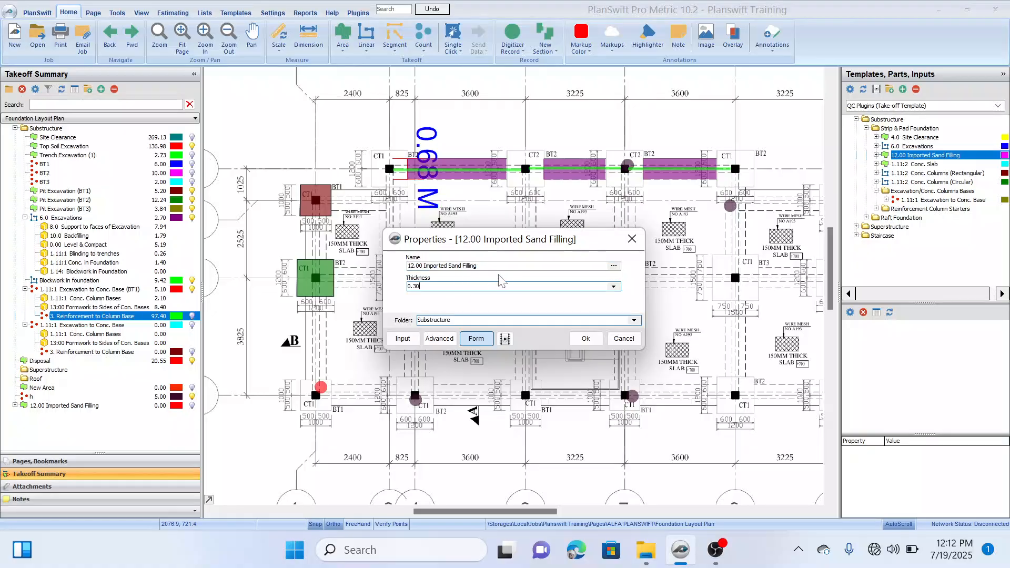
pyautogui.moveTo(589, 244); pyautogui.dragTo(576, 235)
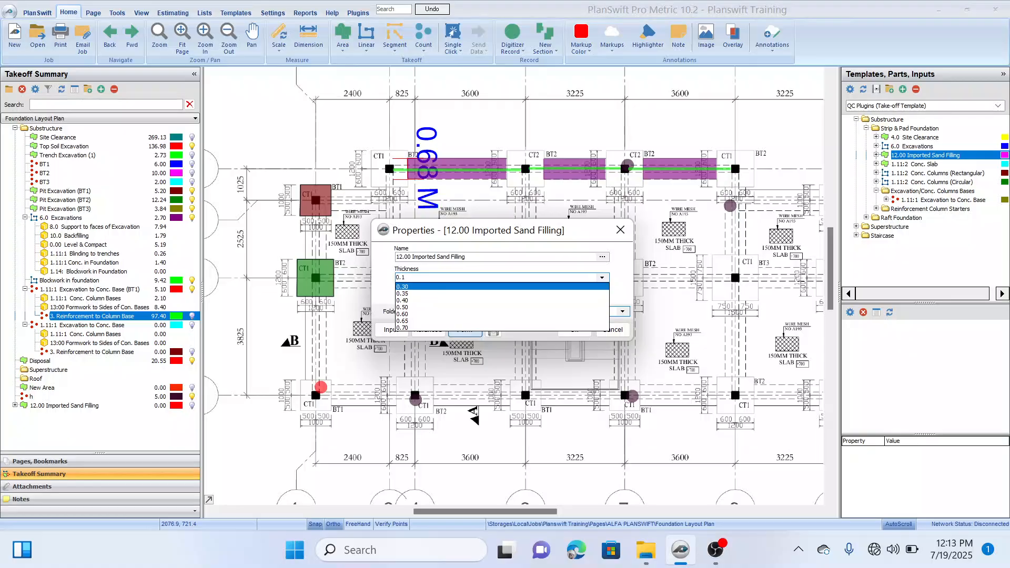
pyautogui.write('5')
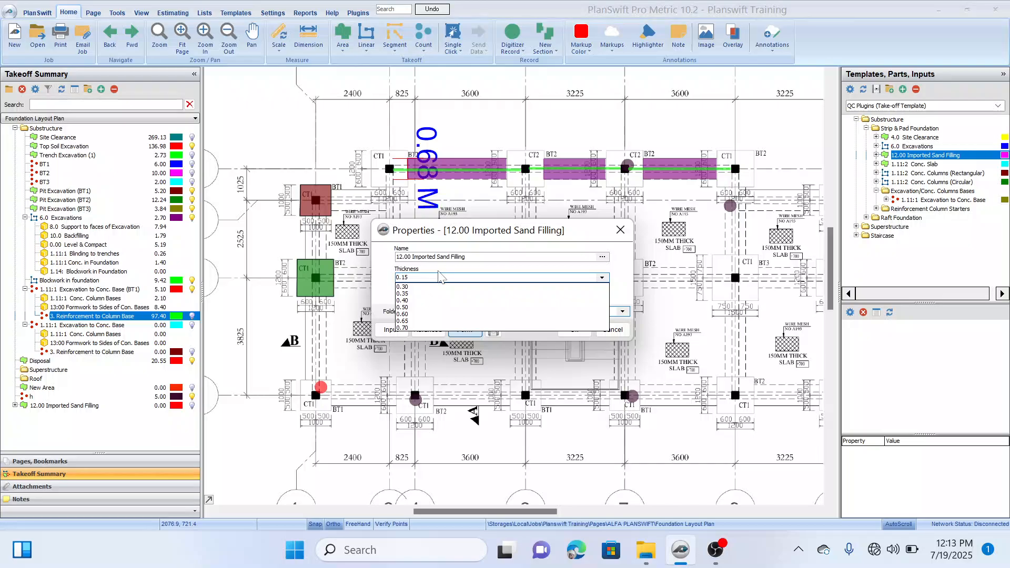
pyautogui.press('Return')
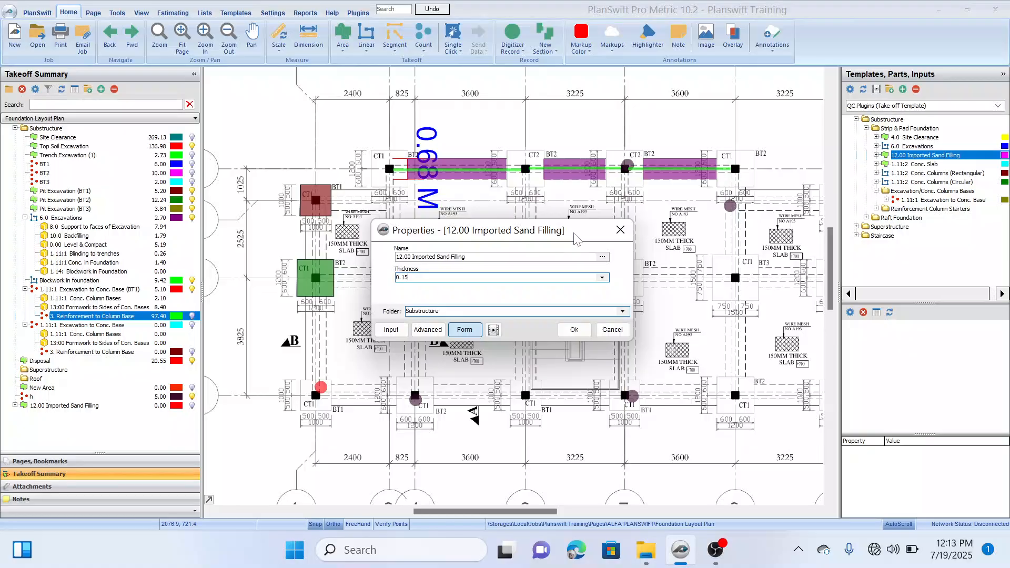
pyautogui.moveTo(576, 241); pyautogui.dragTo(683, 234)
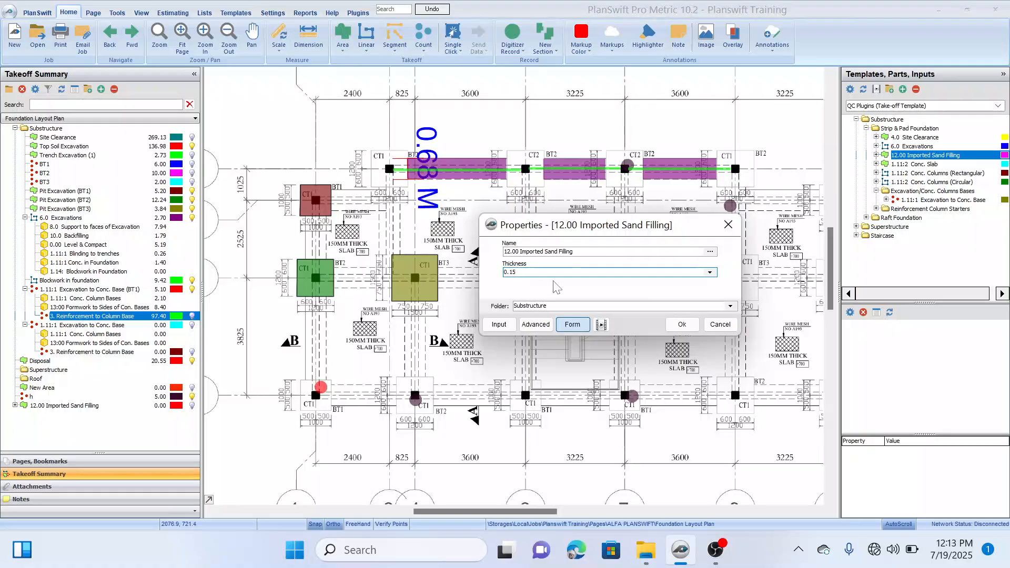
pyautogui.click(681, 326)
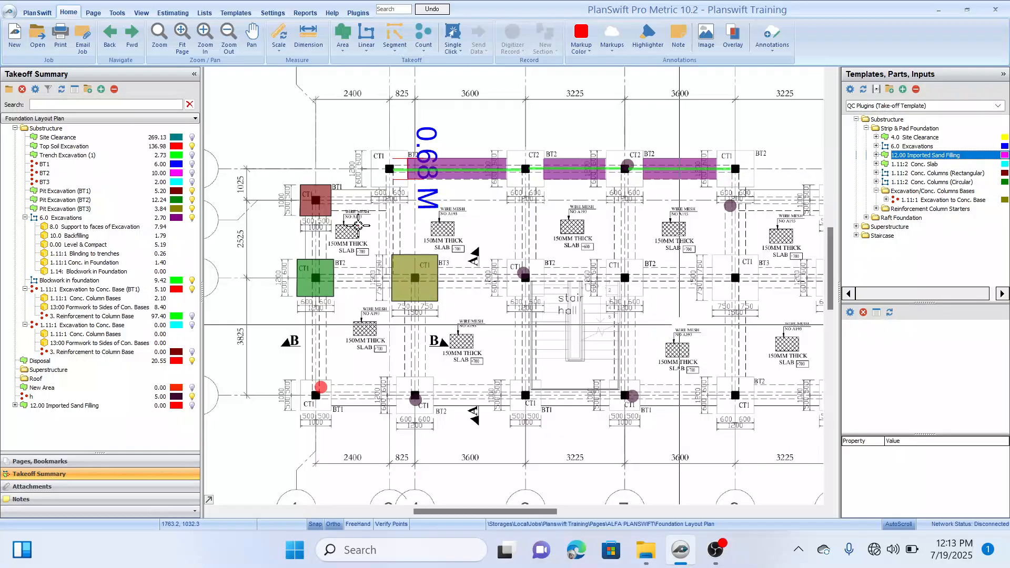
# Step: Examine the slab panels, their levels and the surrounding foundation lines across the G.A Foundation Layout
pyautogui.moveTo(358, 226); pyautogui.dragTo(386, 282)
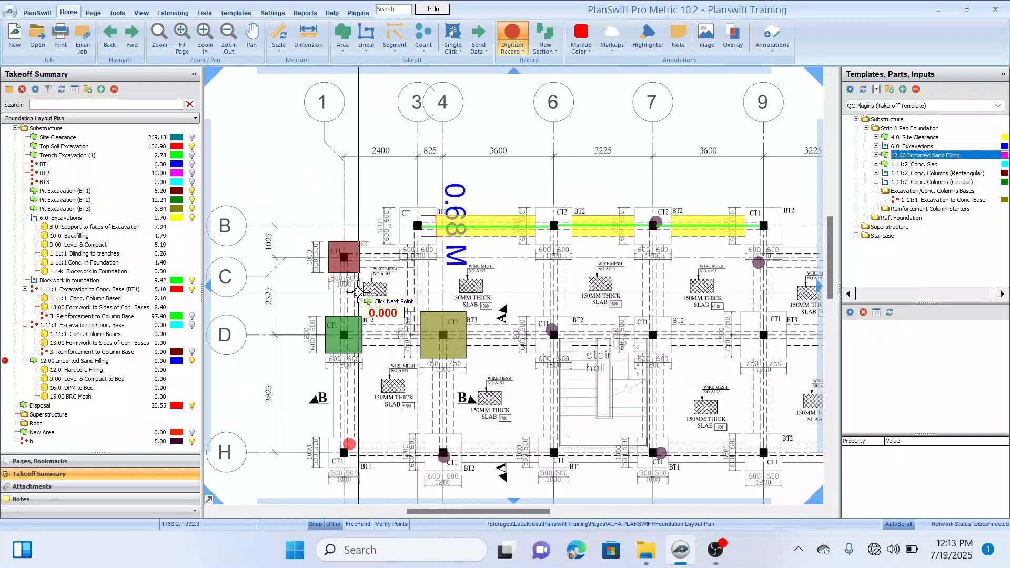
pyautogui.scroll(4, 358, 293)
pyautogui.scroll(-1, 358, 292)
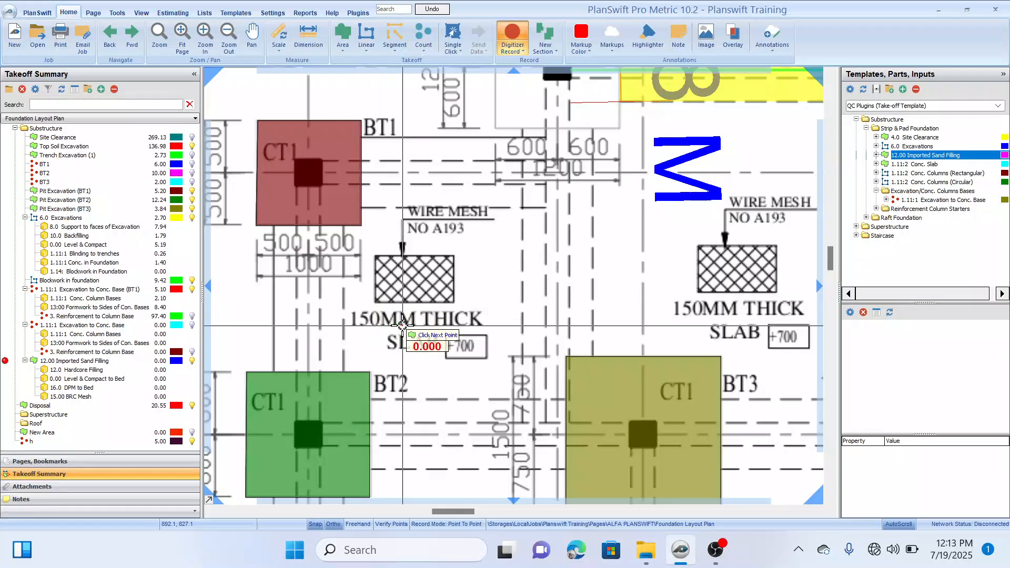
pyautogui.moveTo(402, 326); pyautogui.dragTo(412, 298)
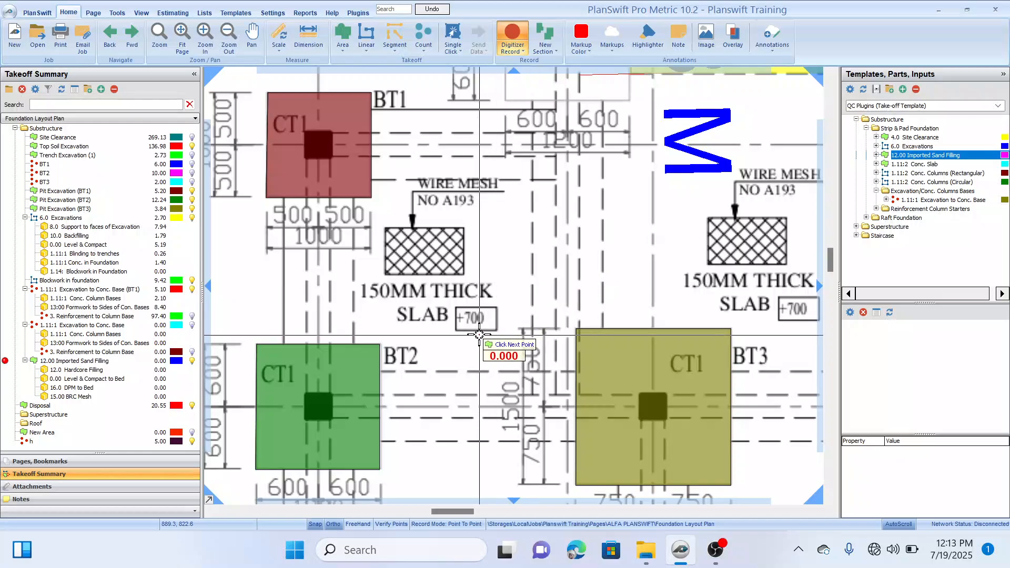
pyautogui.scroll(-1, 479, 334)
pyautogui.moveTo(489, 353); pyautogui.dragTo(438, 259)
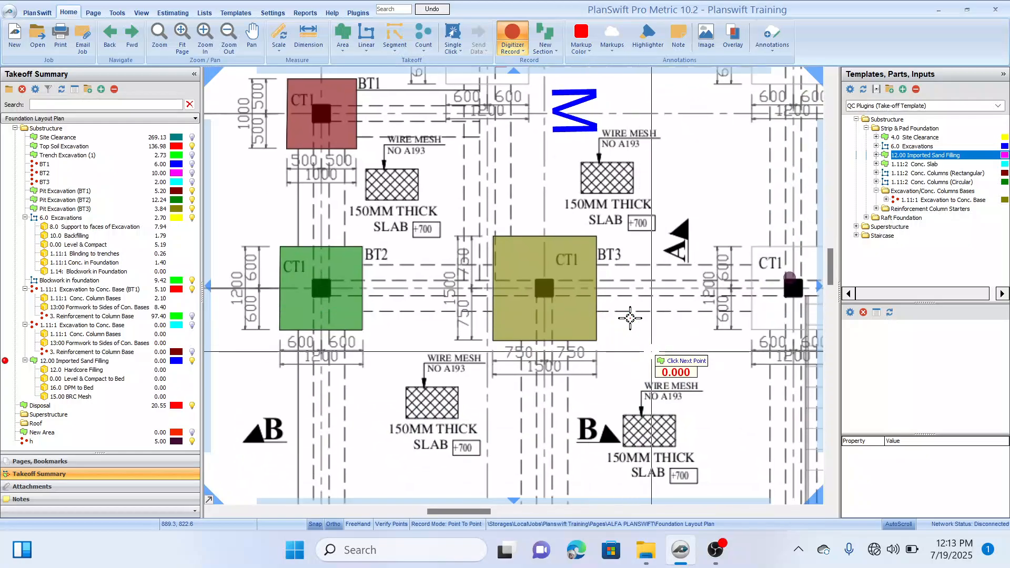
pyautogui.moveTo(630, 318); pyautogui.dragTo(607, 300)
pyautogui.scroll(-1, 607, 304)
pyautogui.moveTo(591, 349); pyautogui.dragTo(551, 280)
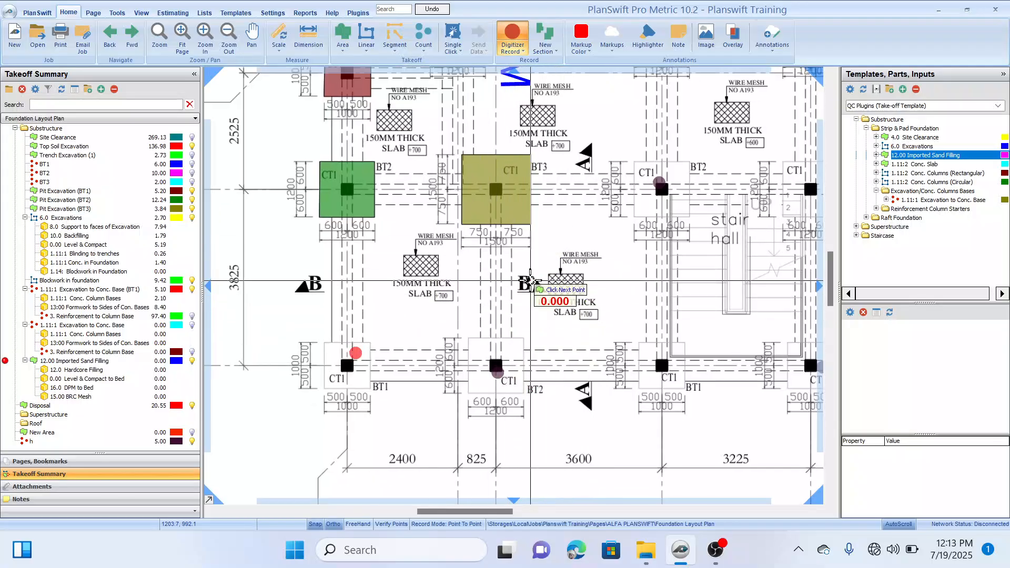
pyautogui.scroll(-2, 530, 280)
pyautogui.moveTo(582, 222); pyautogui.dragTo(539, 239)
pyautogui.moveTo(618, 269); pyautogui.dragTo(610, 263)
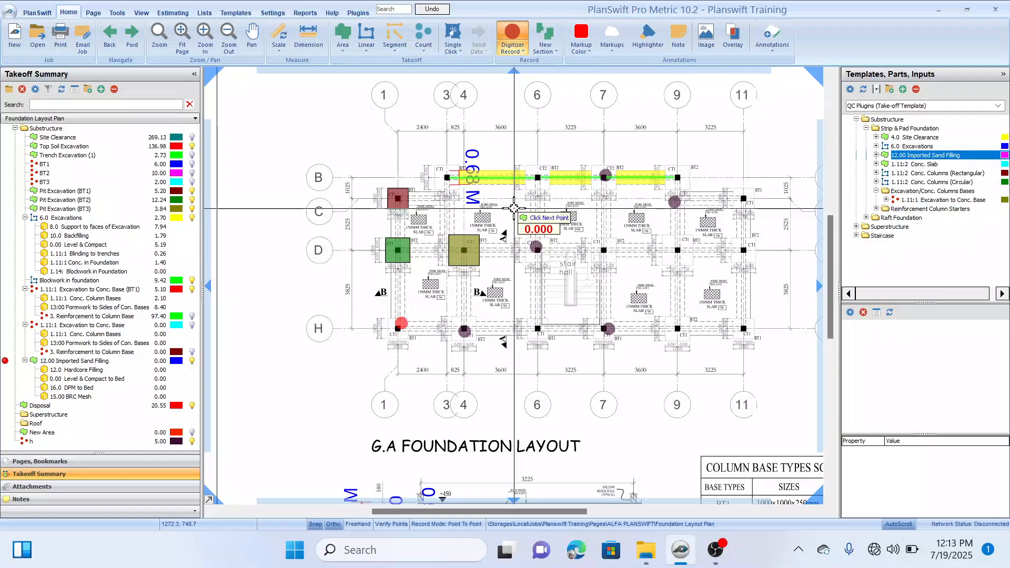
# Step: Try to outline the sand filling area of the slab panel between the BT1 base on gridline C and gridline D
pyautogui.scroll(1, 404, 224)
pyautogui.moveTo(435, 229)
pyautogui.mouseDown()
pyautogui.moveTo(462, 236)
pyautogui.moveTo(453, 228)
pyautogui.mouseUp()
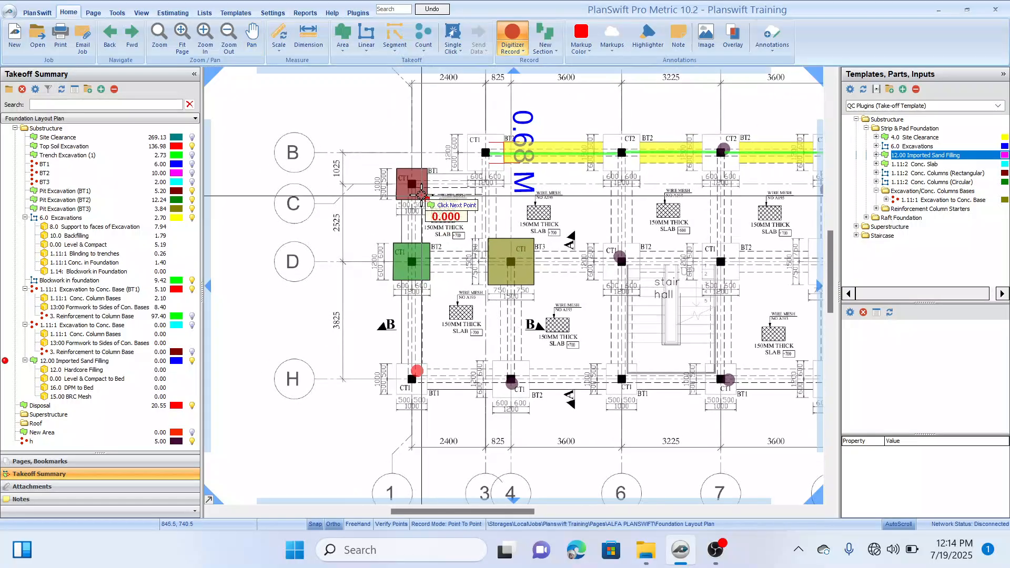
pyautogui.scroll(3, 421, 196)
pyautogui.scroll(-1, 446, 249)
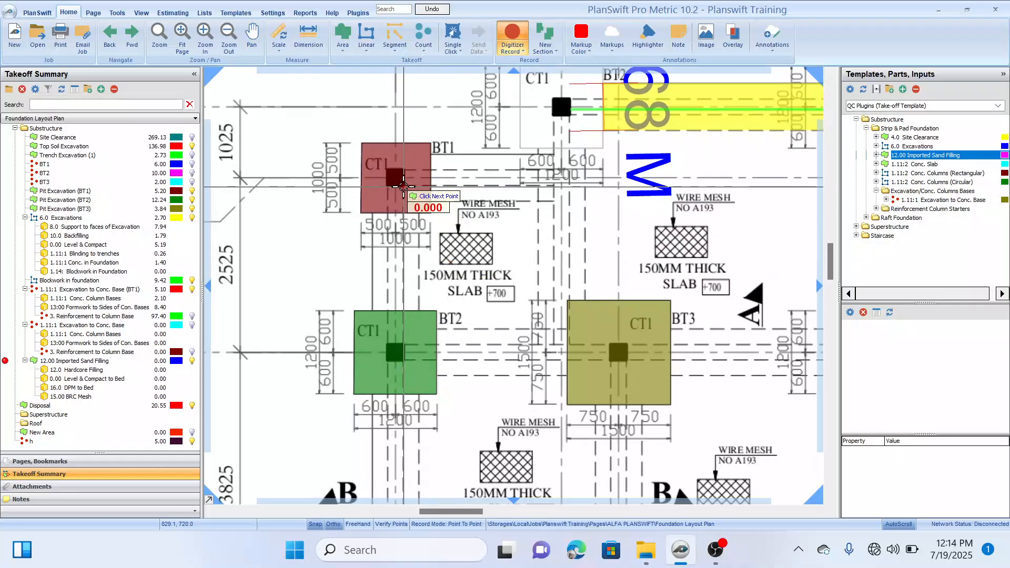
pyautogui.click(553, 187)
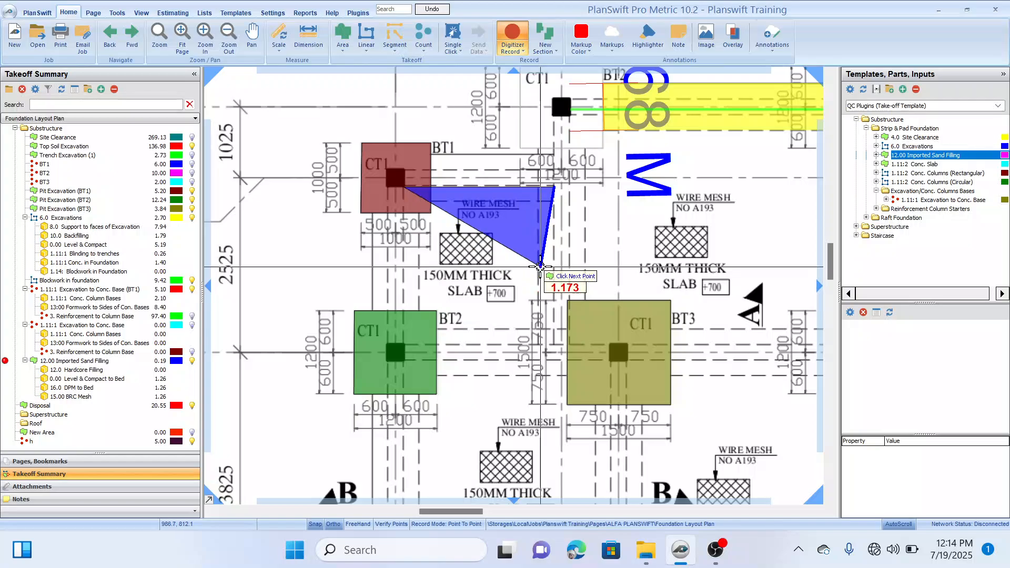
pyautogui.press('BackSpace')
pyautogui.press('BackSpace')
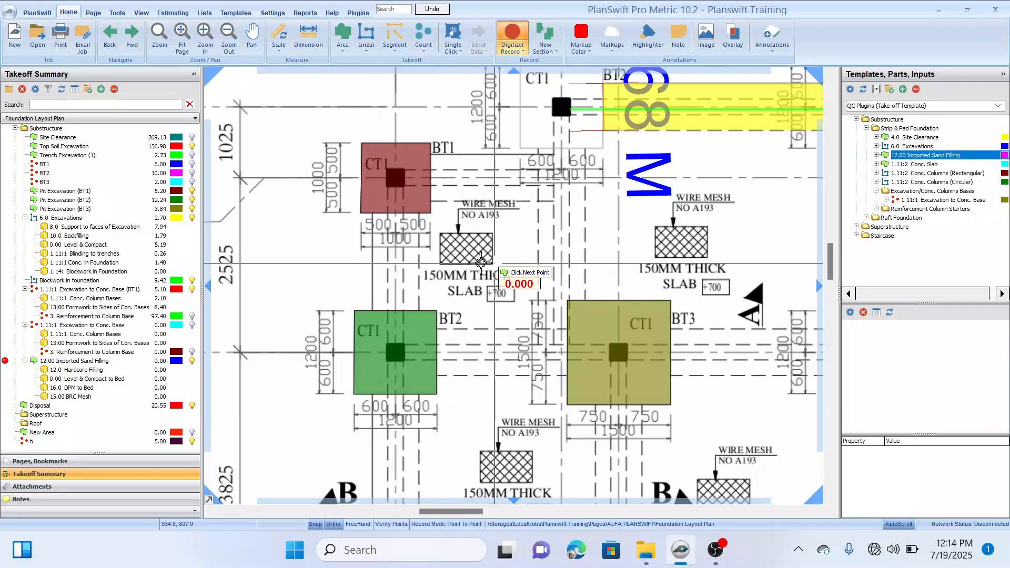
pyautogui.scroll(-5, 476, 253)
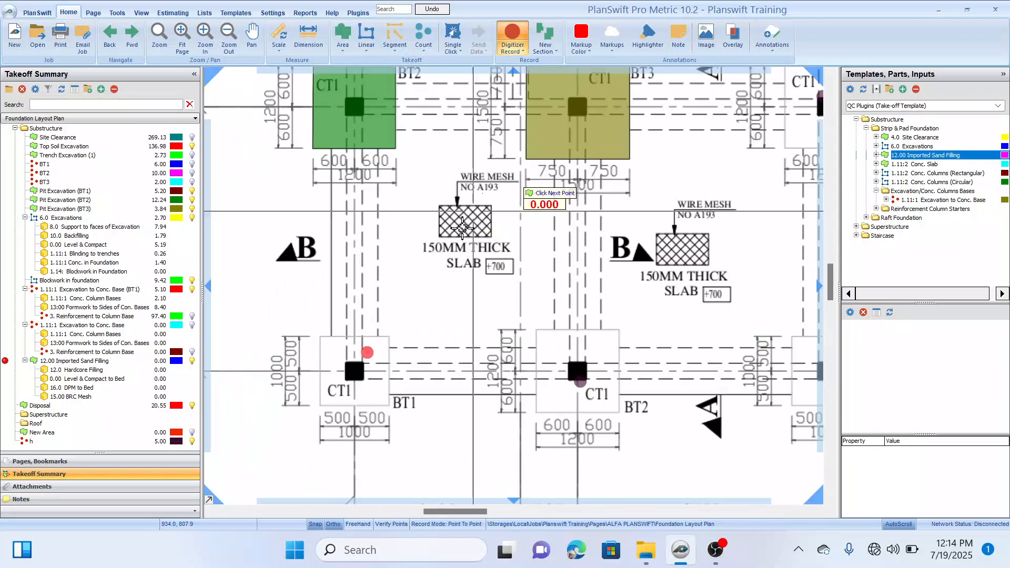
pyautogui.moveTo(455, 263); pyautogui.dragTo(480, 284)
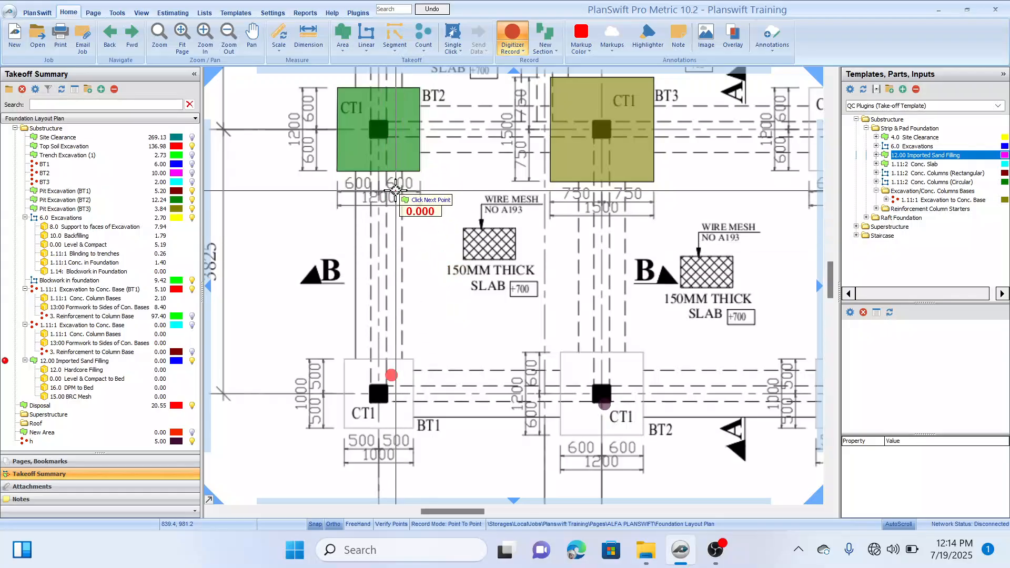
pyautogui.press('Escape')
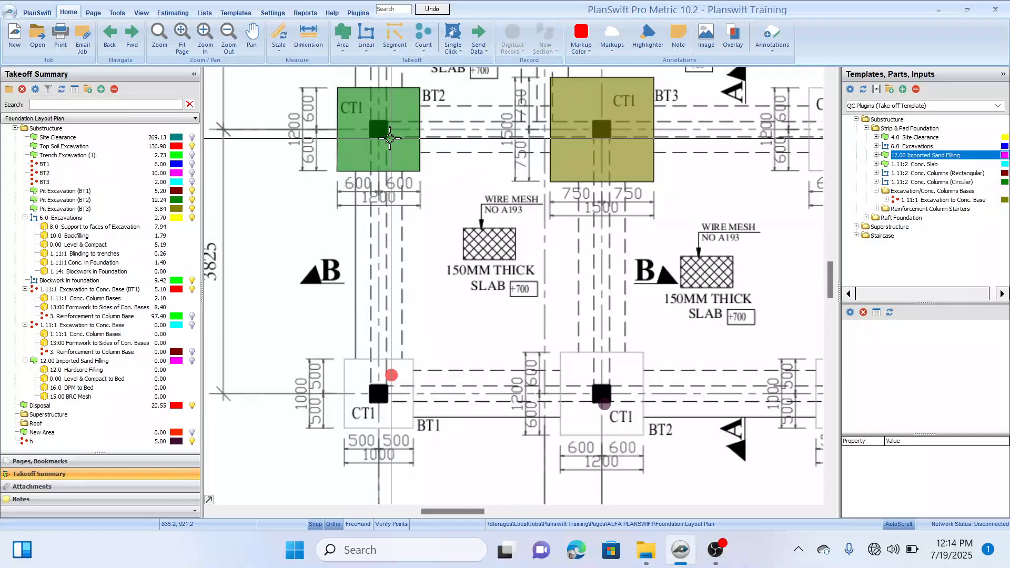
# Step: Create another takeoff from the 12.00 Imported Sand Filling template with a thickness of 0.15
pyautogui.moveTo(386, 136)
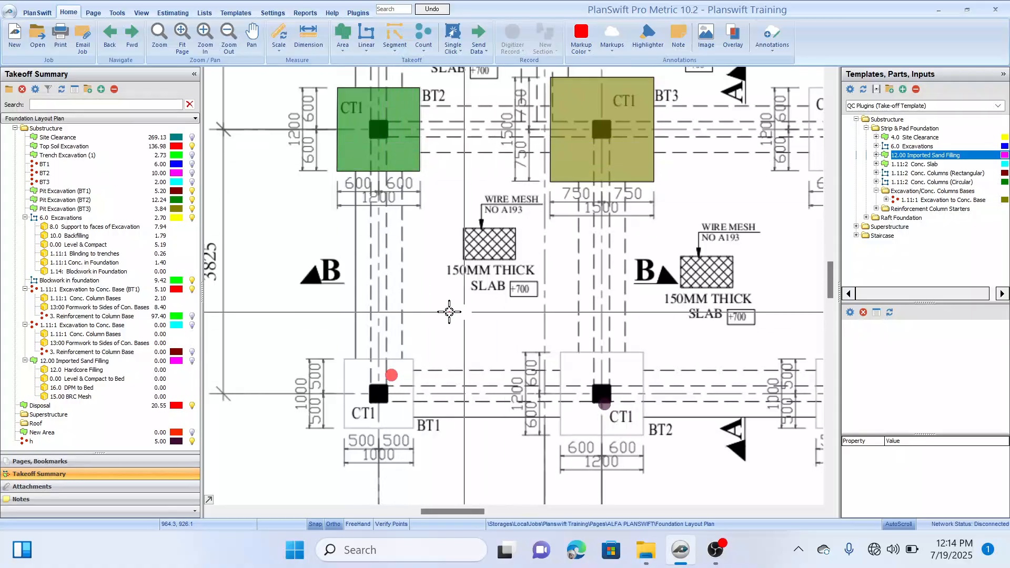
pyautogui.moveTo(441, 189); pyautogui.dragTo(445, 184)
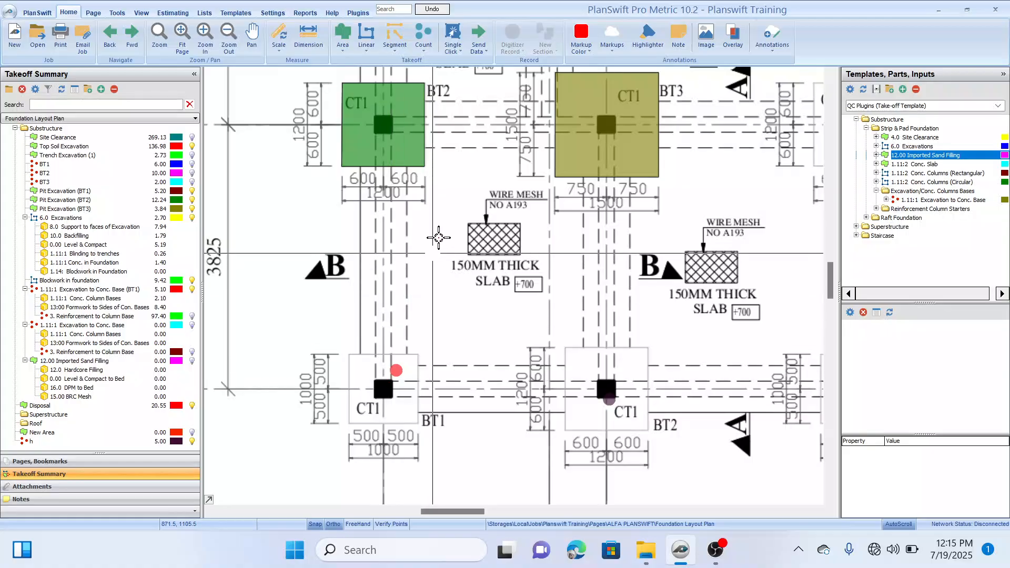
pyautogui.scroll(-1, 439, 232)
pyautogui.moveTo(462, 194); pyautogui.dragTo(449, 247)
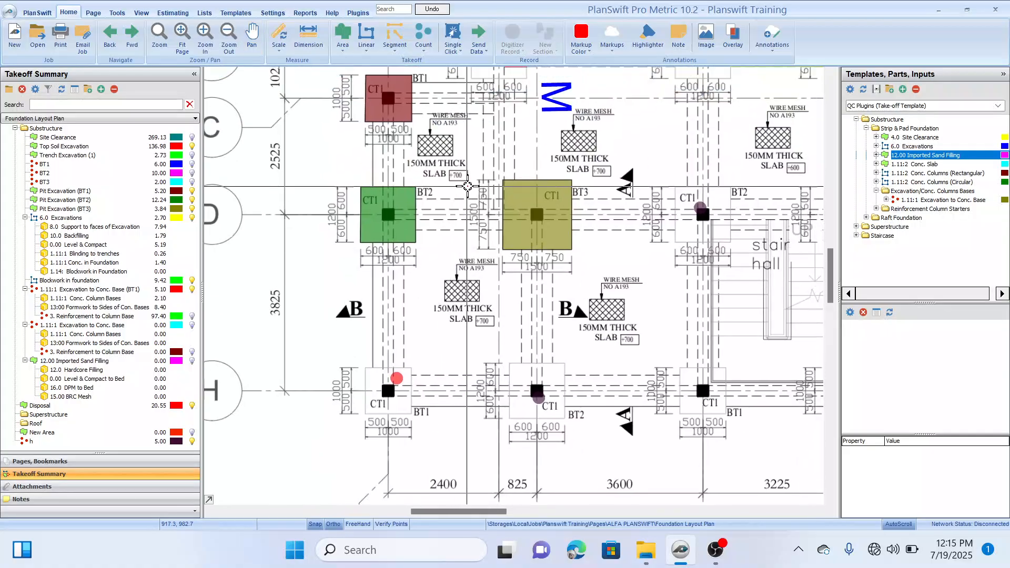
pyautogui.moveTo(467, 186); pyautogui.dragTo(459, 178)
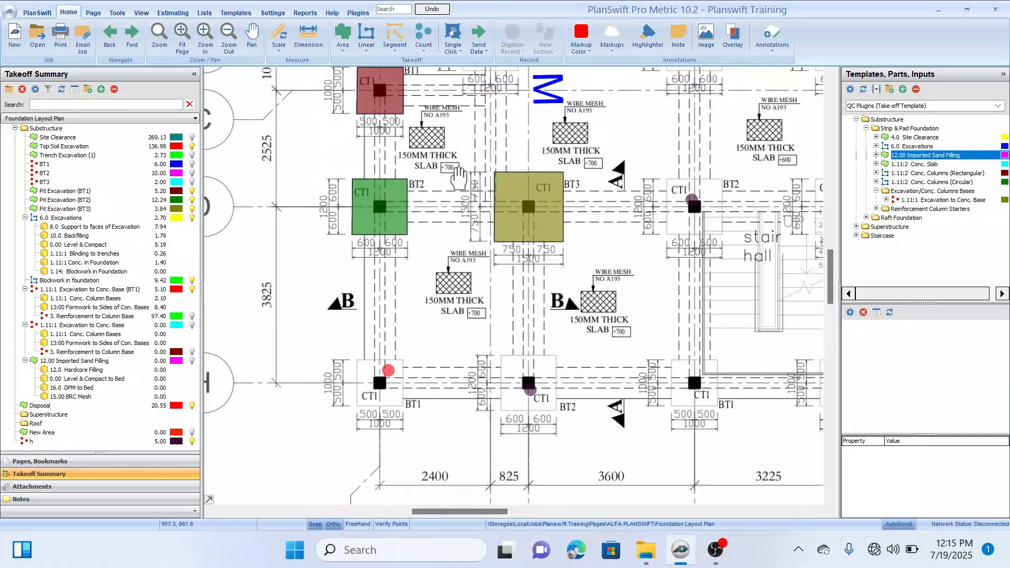
pyautogui.doubleClick(848, 158)
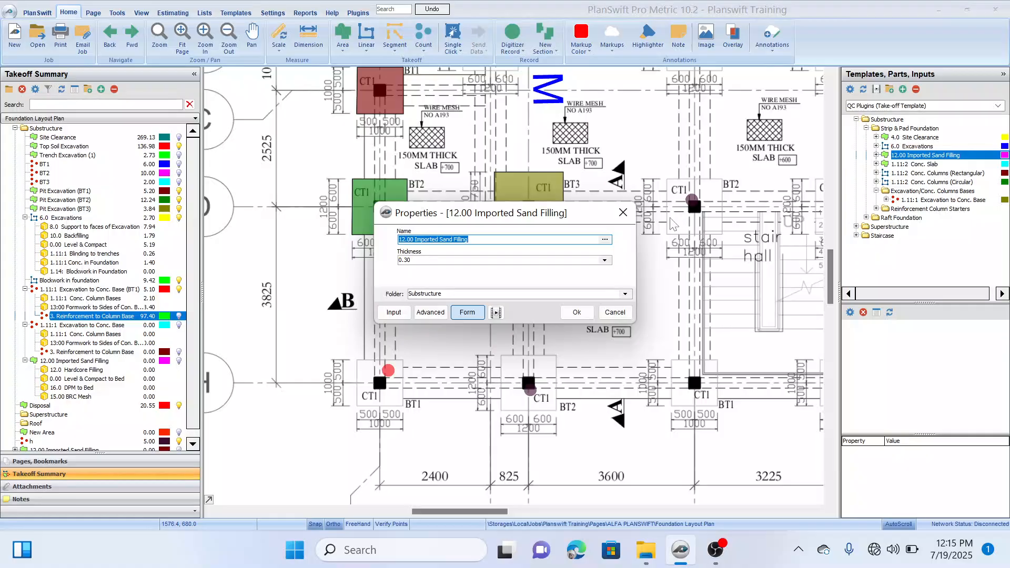
pyautogui.click(548, 258)
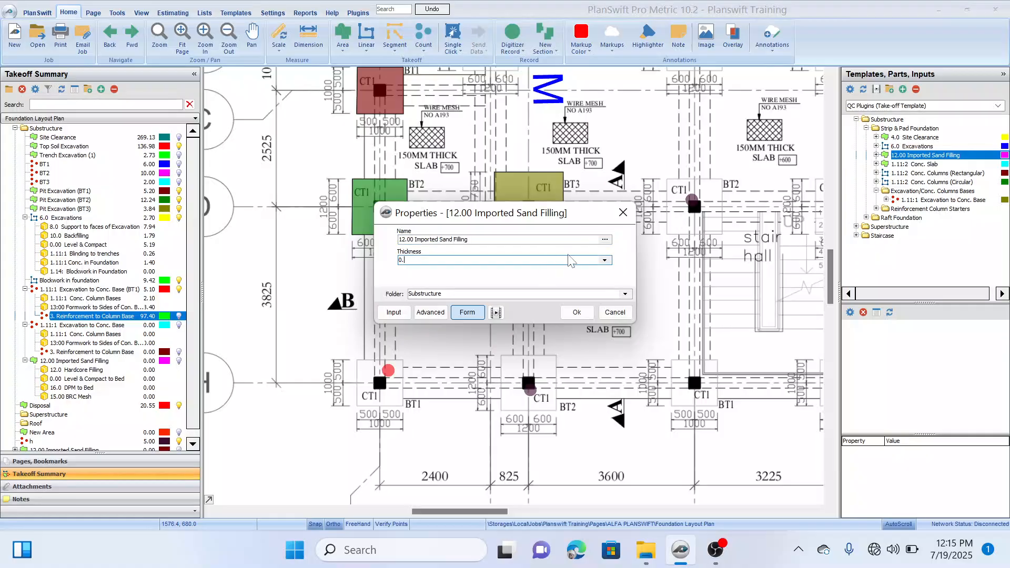
pyautogui.write('15')
pyautogui.click(565, 259)
pyautogui.click(577, 312)
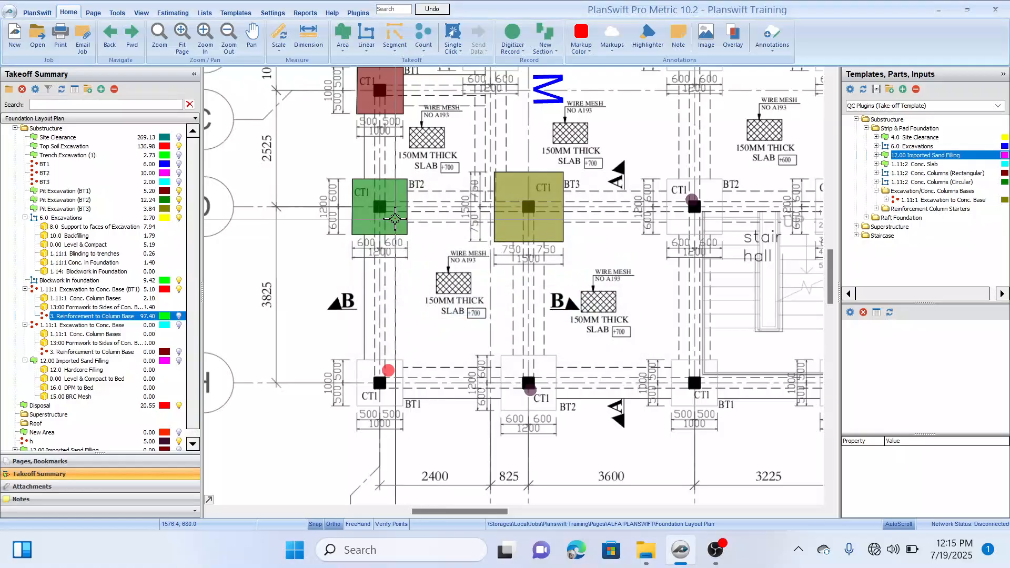
# Step: Outline the sand filling area of the slab panel between gridlines D and H and gridlines 1 and 4, about 3 m wide
pyautogui.scroll(1, 383, 210)
pyautogui.click(384, 210)
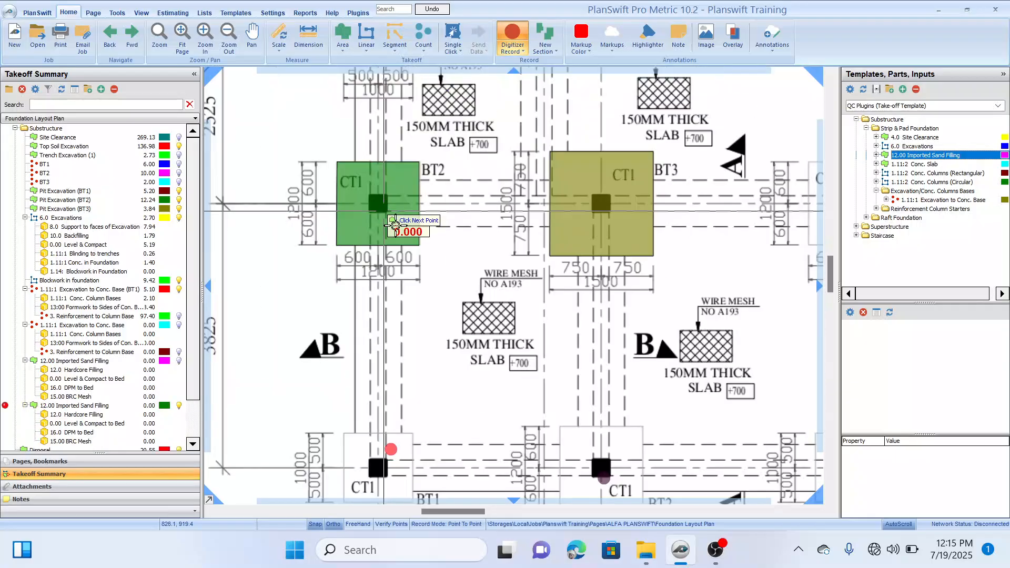
pyautogui.click(593, 211)
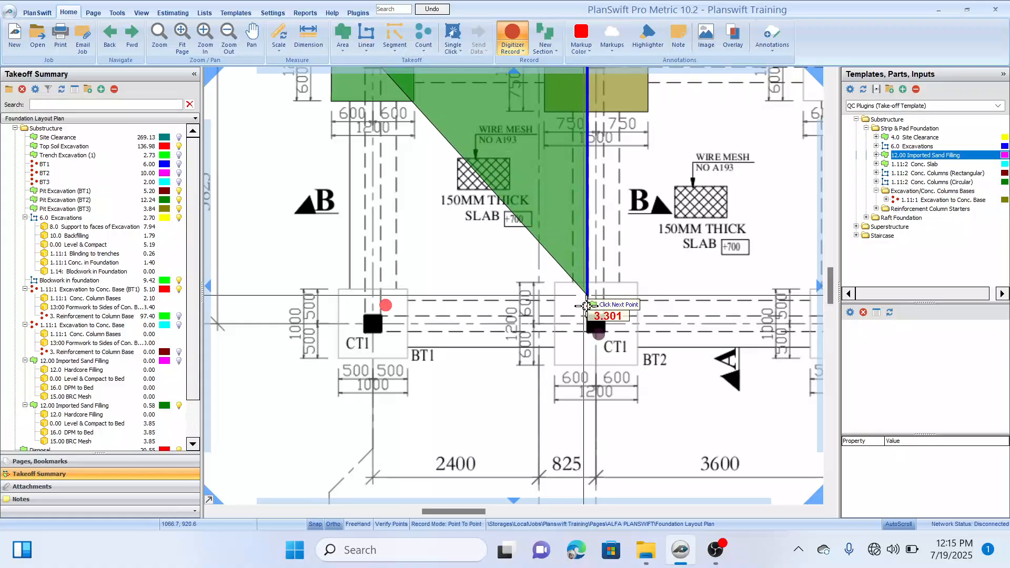
pyautogui.click(593, 459)
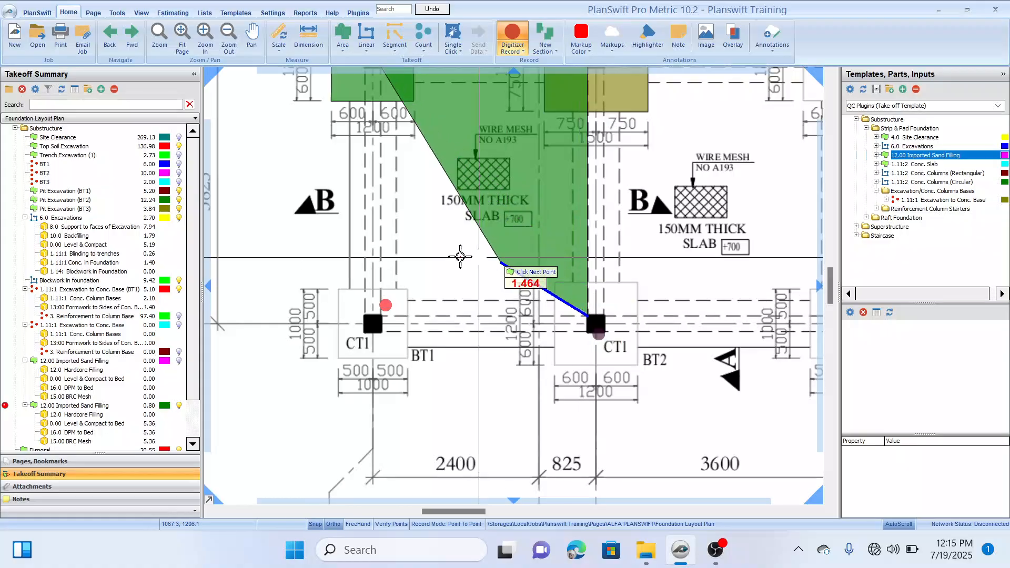
pyautogui.click(386, 316)
pyautogui.scroll(-3, 386, 316)
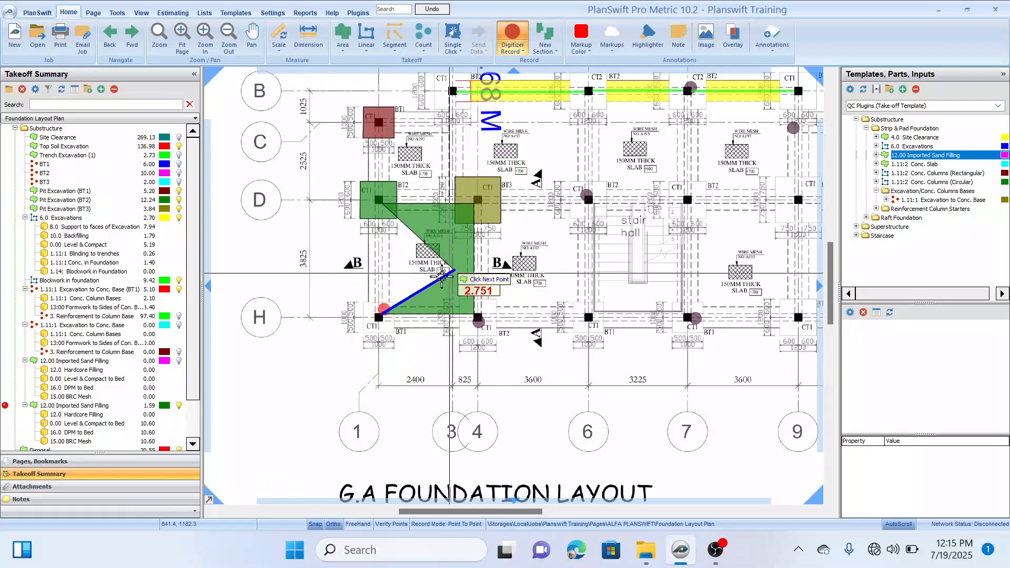
pyautogui.click(387, 307)
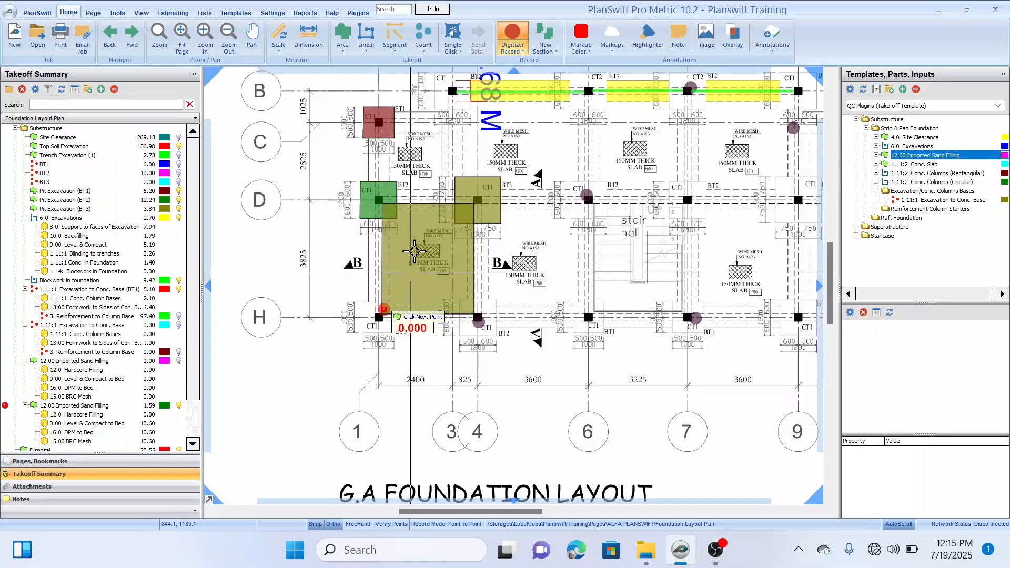
# Step: Outline the sand filling area of the slab panel between gridlines C and D and gridlines 1 and 3, about 2.1 by 2.3 m
pyautogui.moveTo(432, 154); pyautogui.dragTo(459, 188)
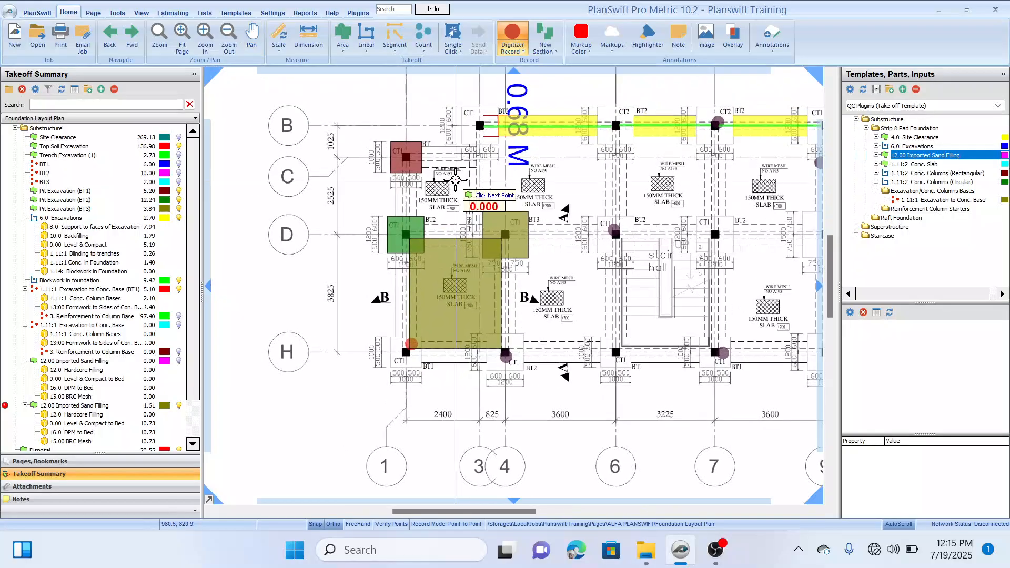
pyautogui.scroll(4, 455, 181)
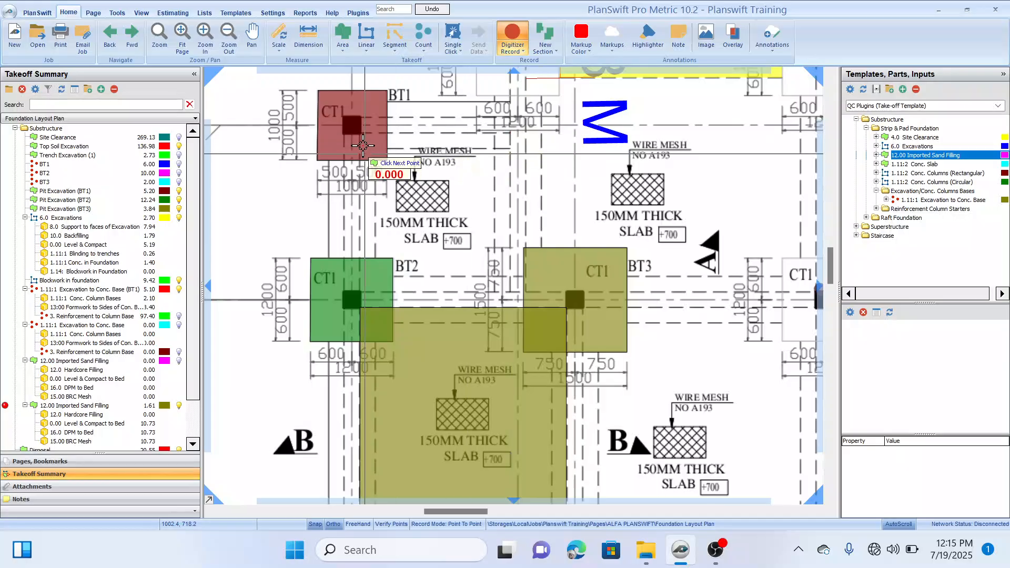
pyautogui.click(358, 294)
pyautogui.click(358, 132)
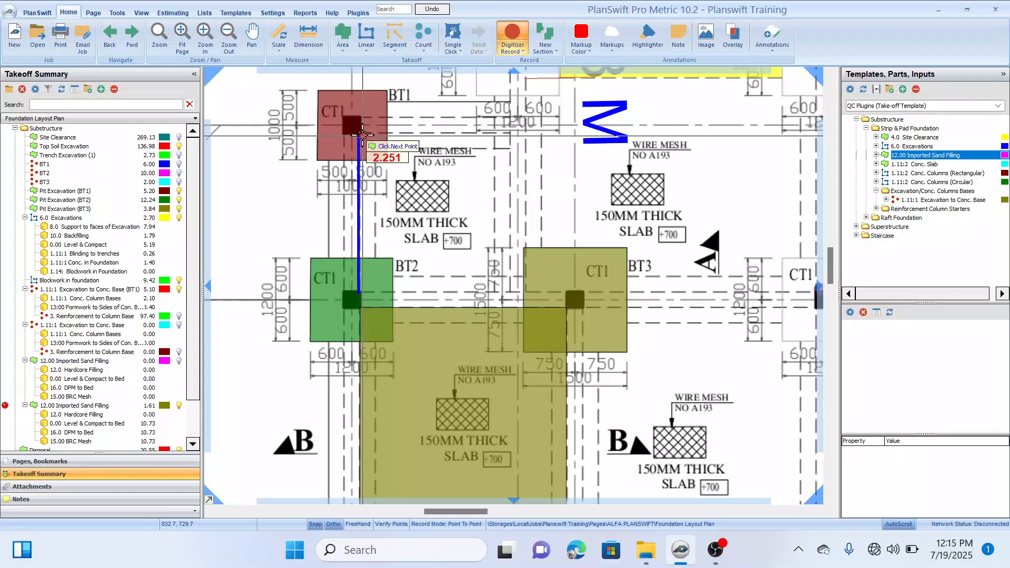
pyautogui.click(510, 132)
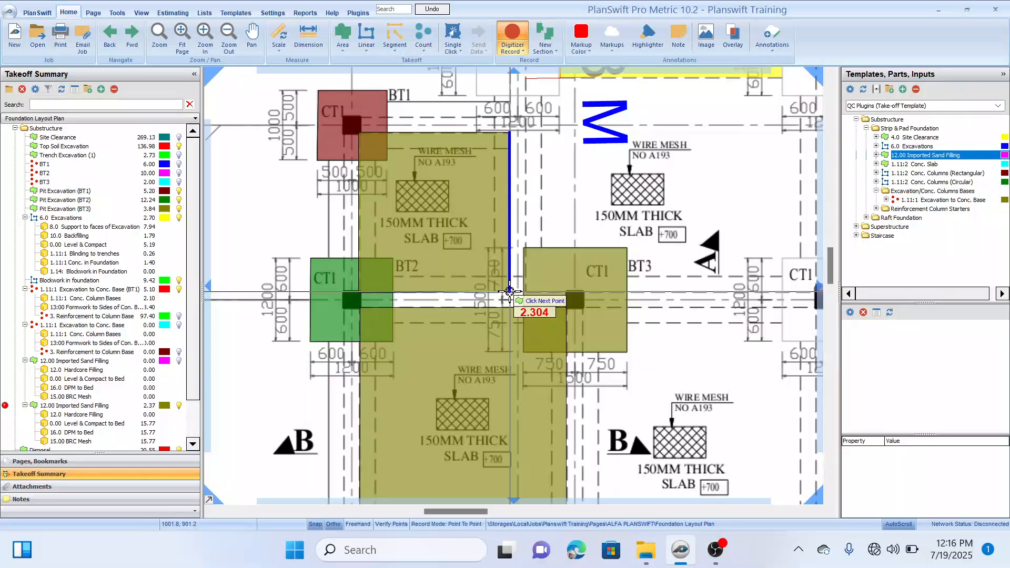
pyautogui.click(510, 291)
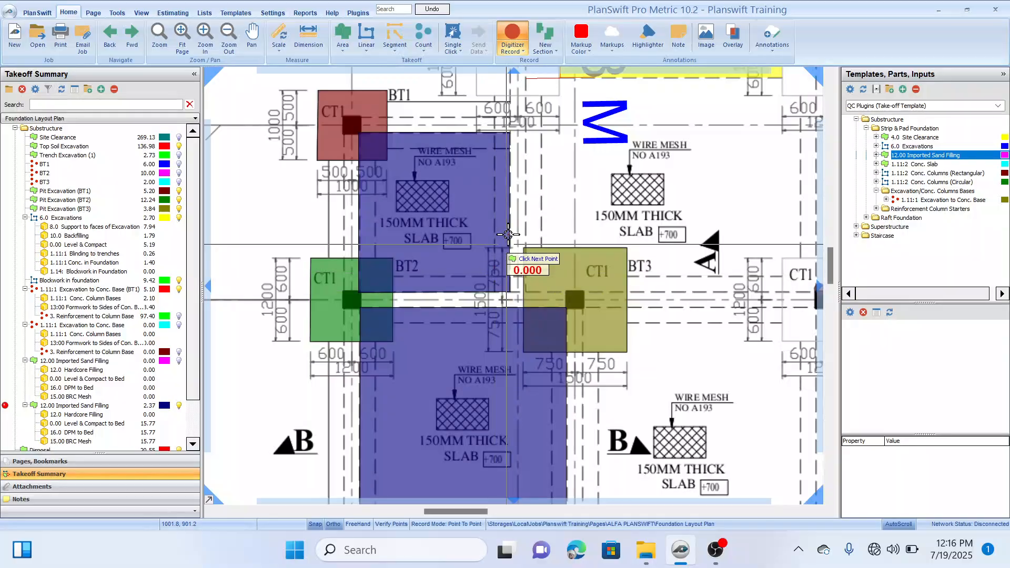
# Step: Outline the B–D slab panel from the CT1 column at gridline 3 down to gridline D and about 4.2 m across to gridline 6
pyautogui.moveTo(530, 189); pyautogui.dragTo(470, 243)
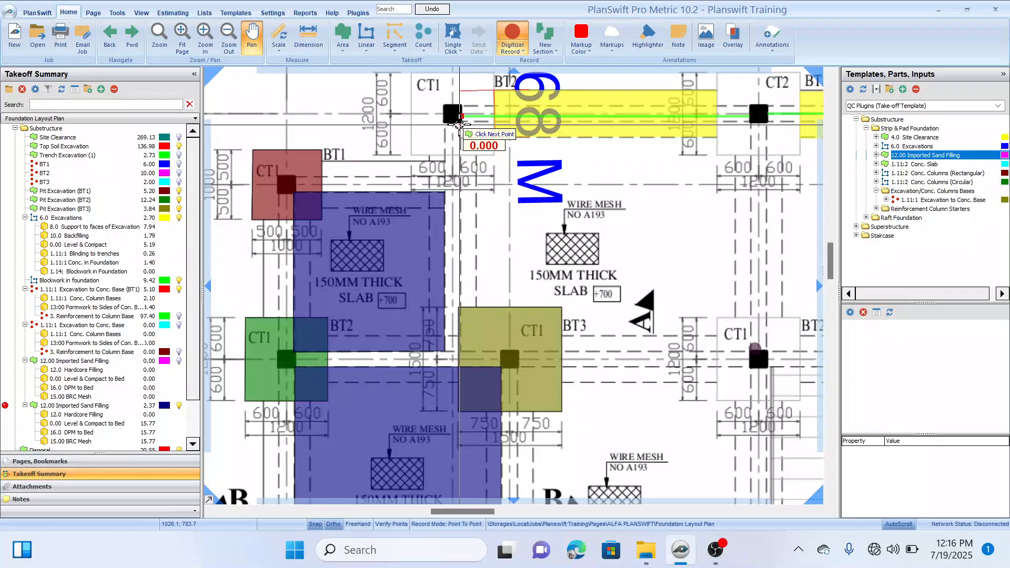
pyautogui.scroll(3, 471, 121)
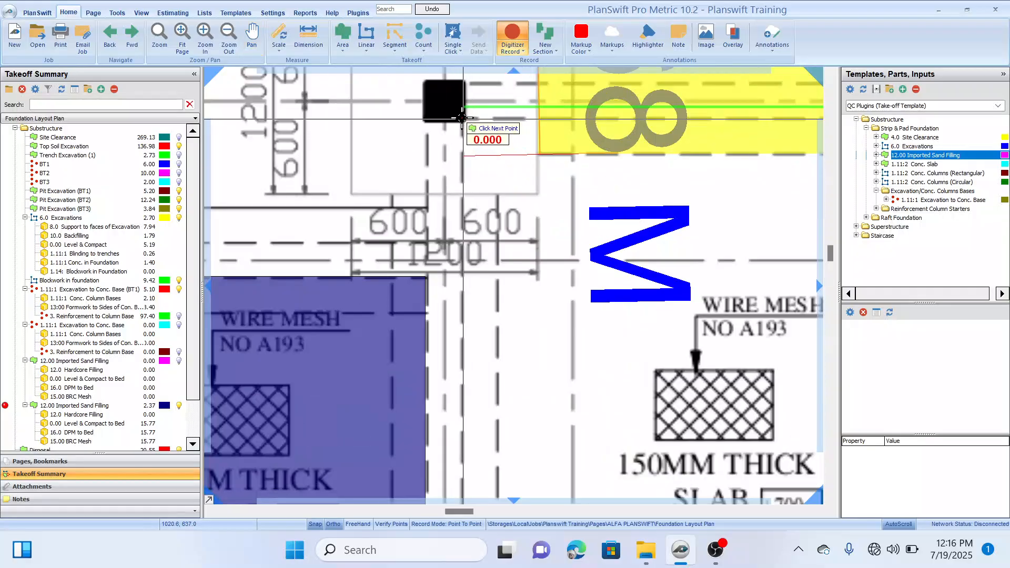
pyautogui.scroll(-2, 474, 263)
pyautogui.moveTo(478, 307); pyautogui.dragTo(460, 195)
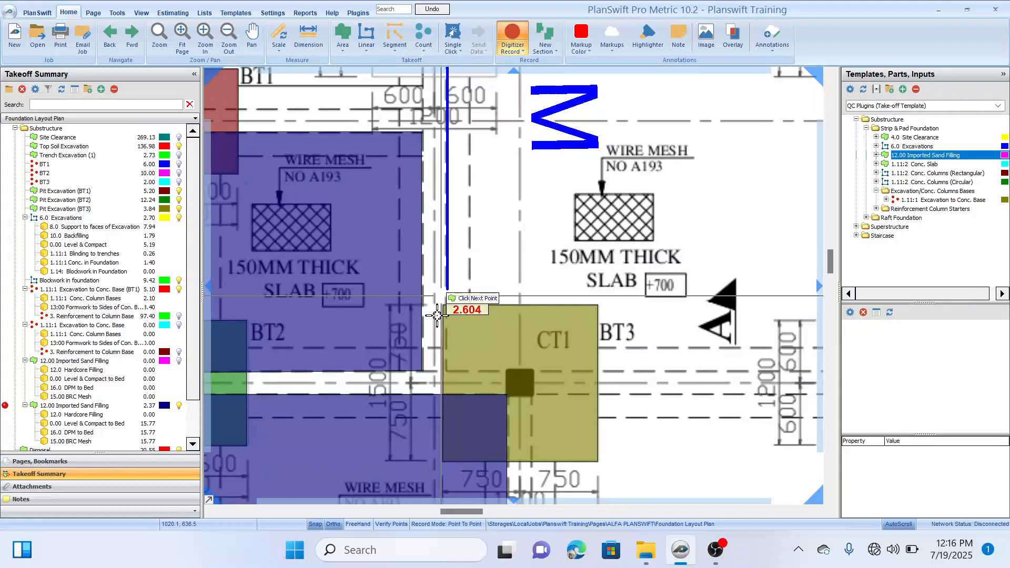
pyautogui.click(440, 374)
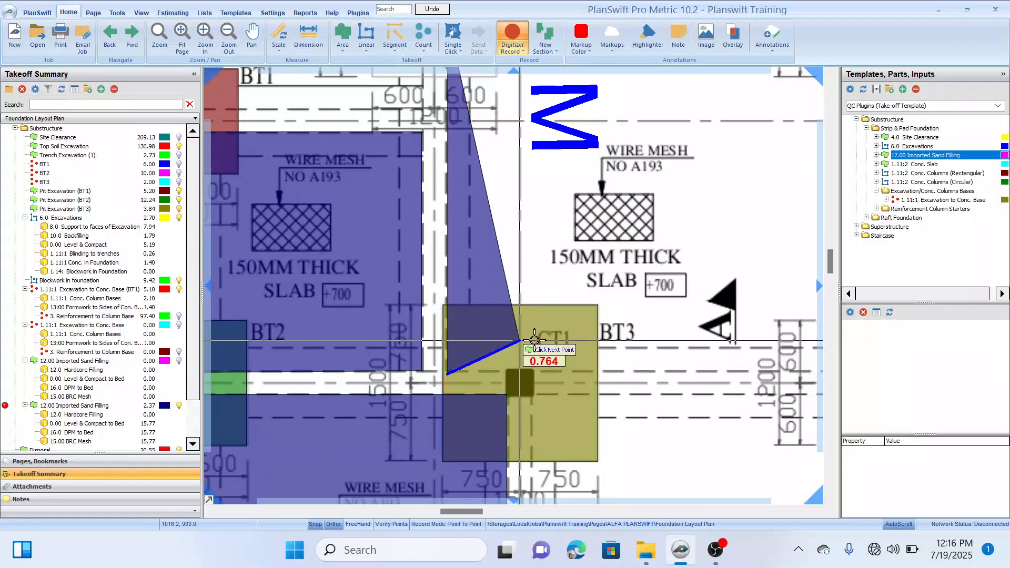
pyautogui.scroll(-3, 535, 341)
pyautogui.moveTo(664, 344); pyautogui.dragTo(621, 368)
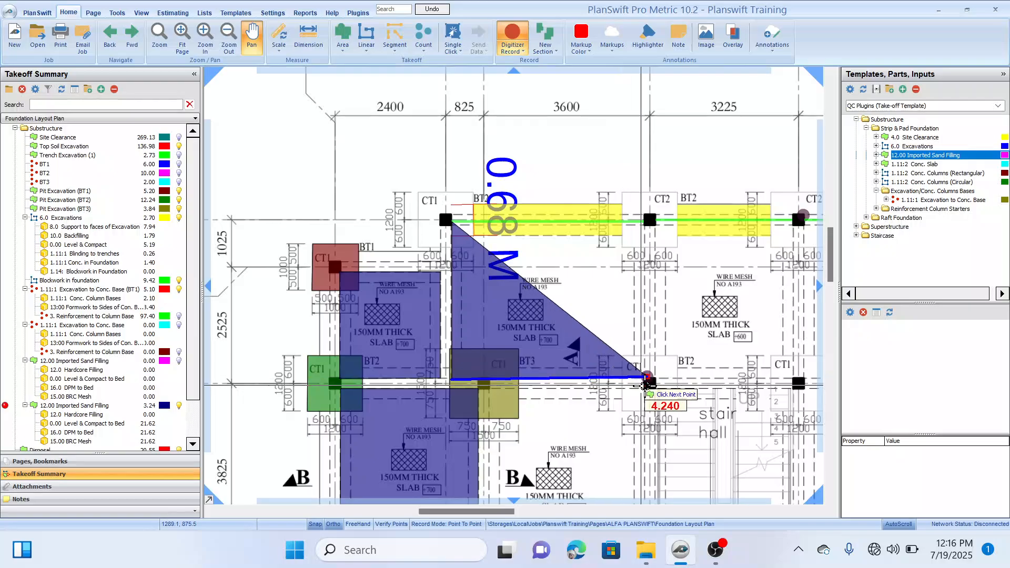
pyautogui.scroll(4, 626, 366)
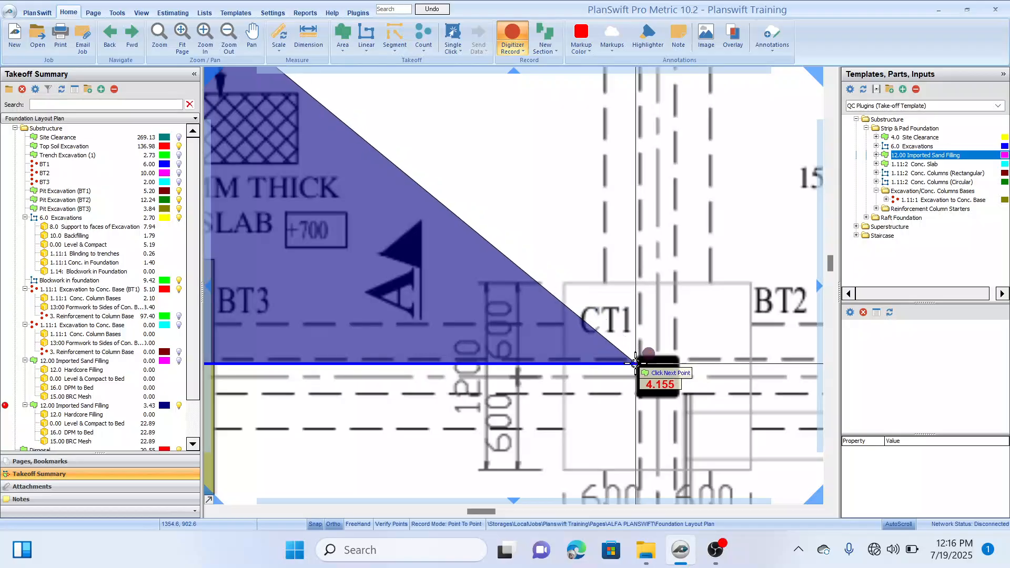
pyautogui.click(636, 363)
# Step: Complete that panel's outline with a corner at the CT2 column on gridline B, about 3.3 m above gridline D, and end recording
pyautogui.scroll(-3, 638, 252)
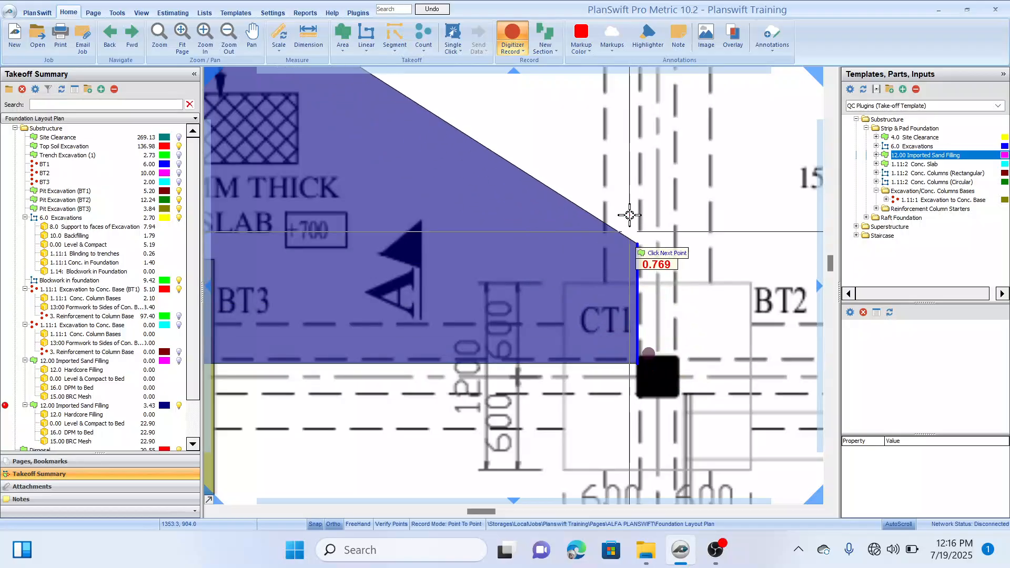
pyautogui.scroll(3, 603, 238)
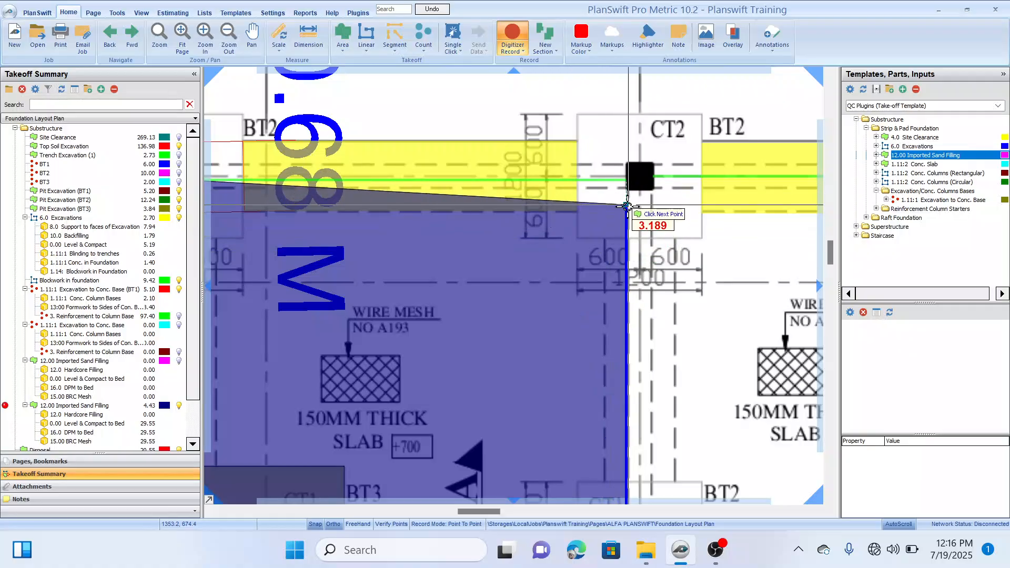
pyautogui.scroll(-2, 626, 205)
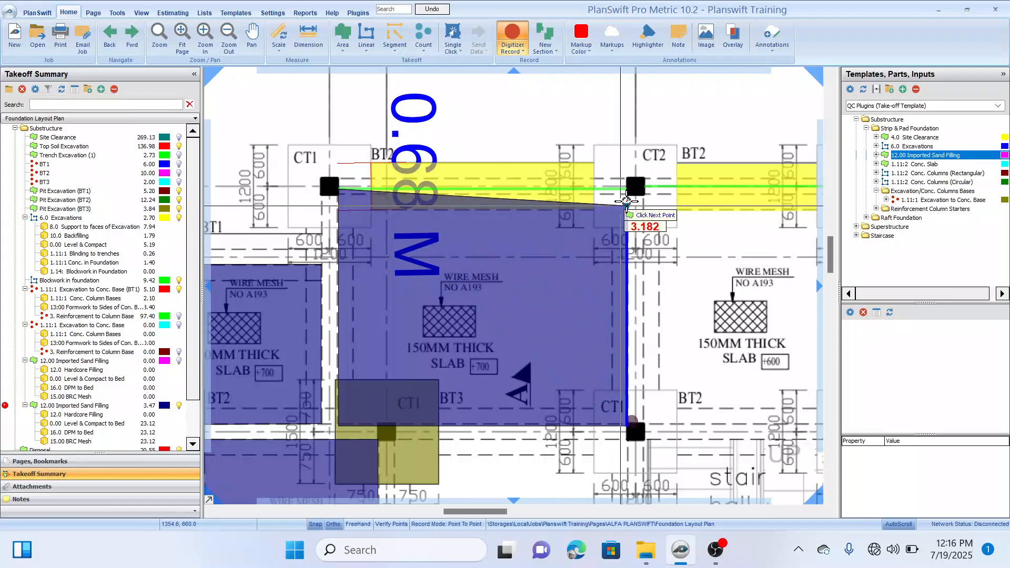
pyautogui.scroll(2, 620, 205)
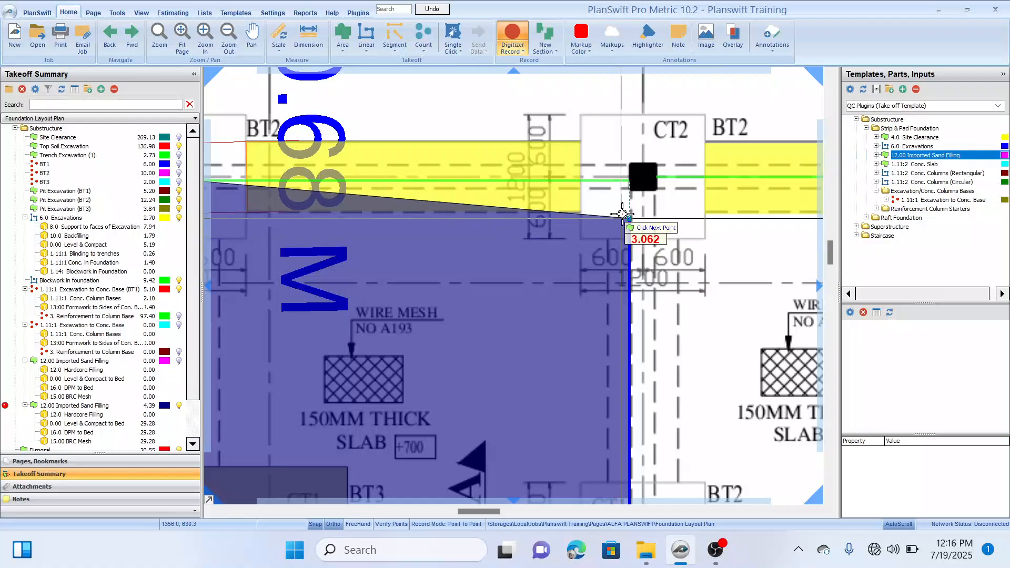
pyautogui.scroll(2, 624, 211)
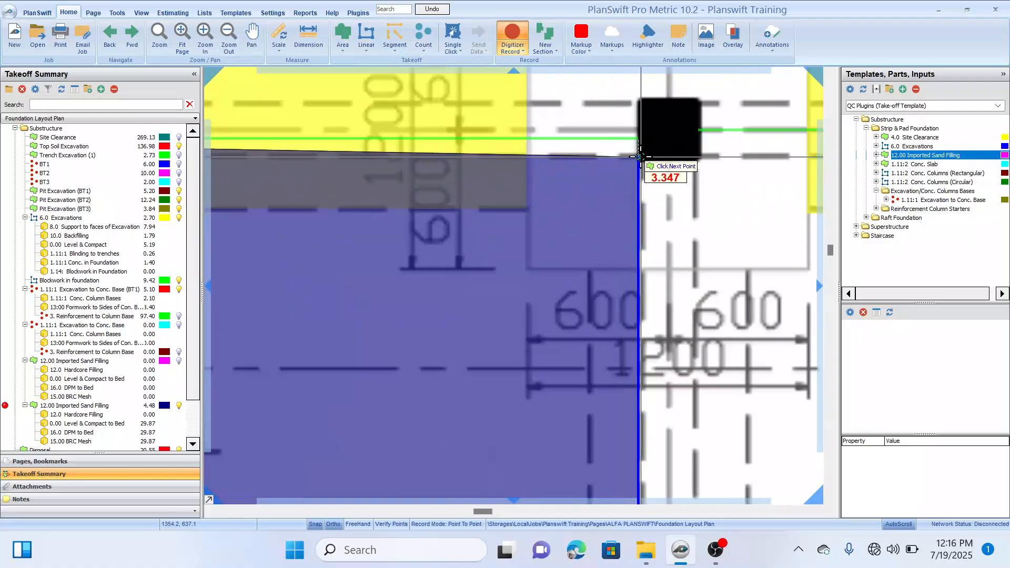
pyautogui.scroll(-2, 638, 161)
pyautogui.scroll(-2, 389, 203)
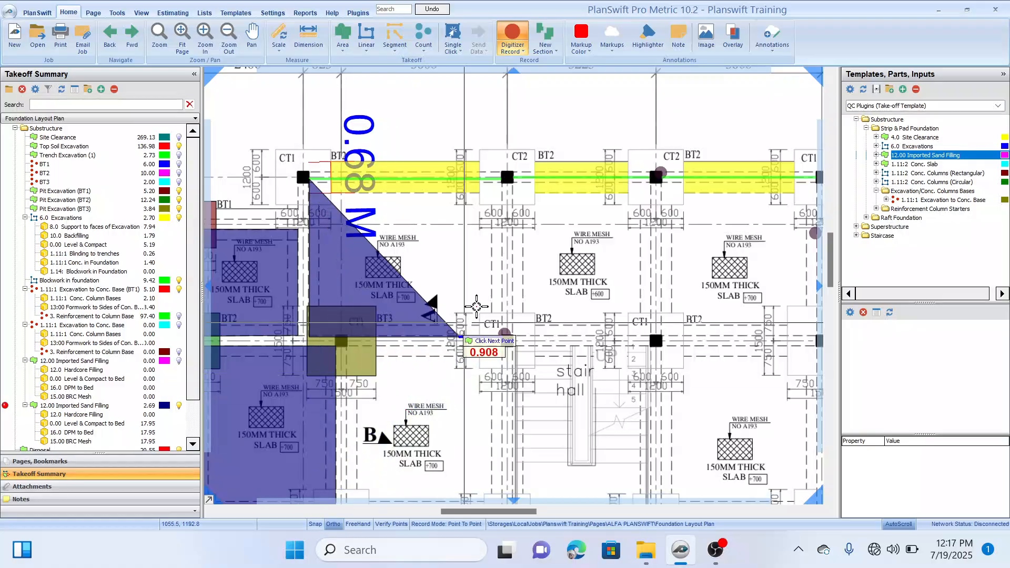
pyautogui.scroll(3, 504, 185)
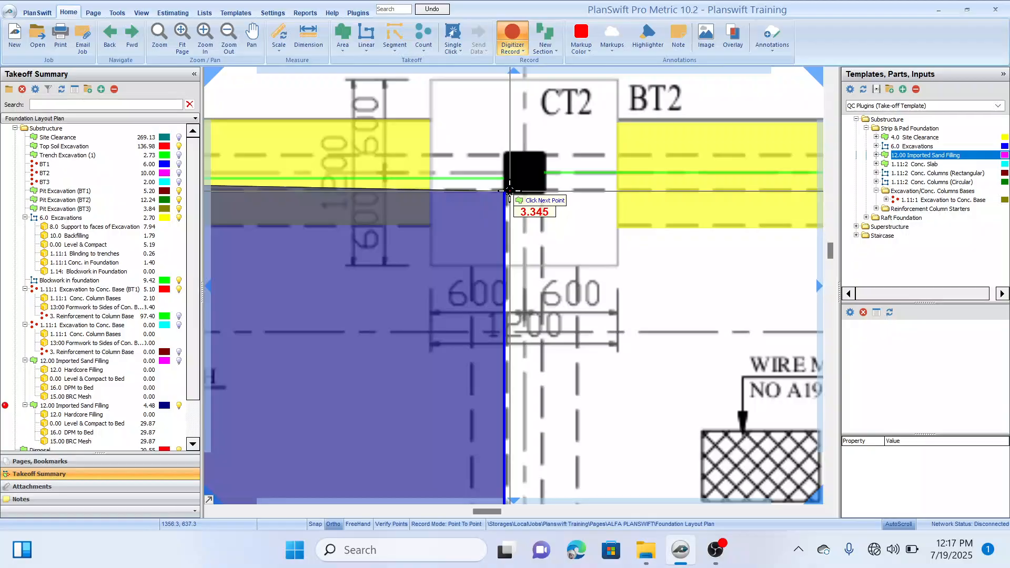
pyautogui.click(509, 190)
pyautogui.scroll(-3, 509, 191)
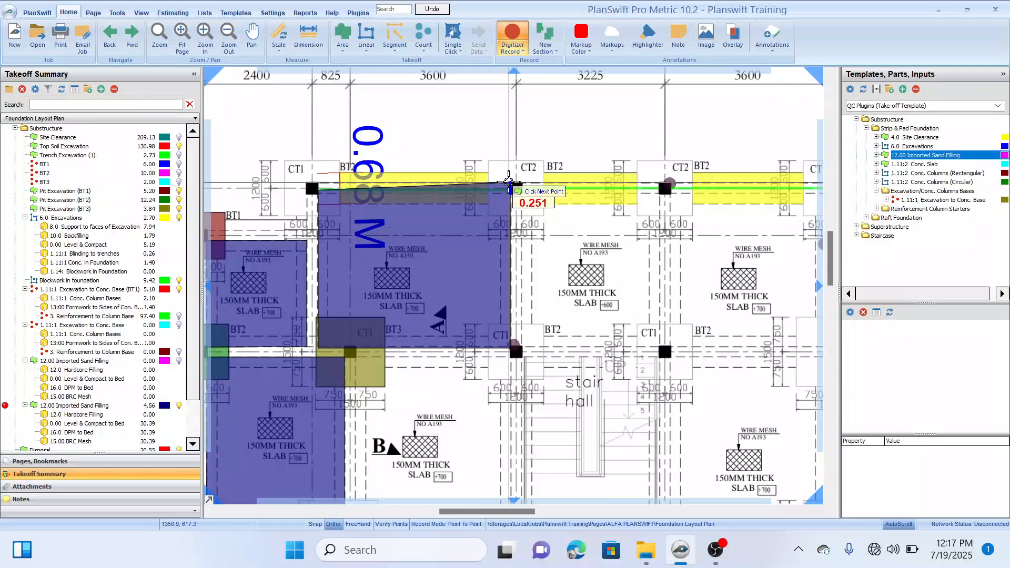
pyautogui.click(509, 181)
pyautogui.scroll(-3, 509, 184)
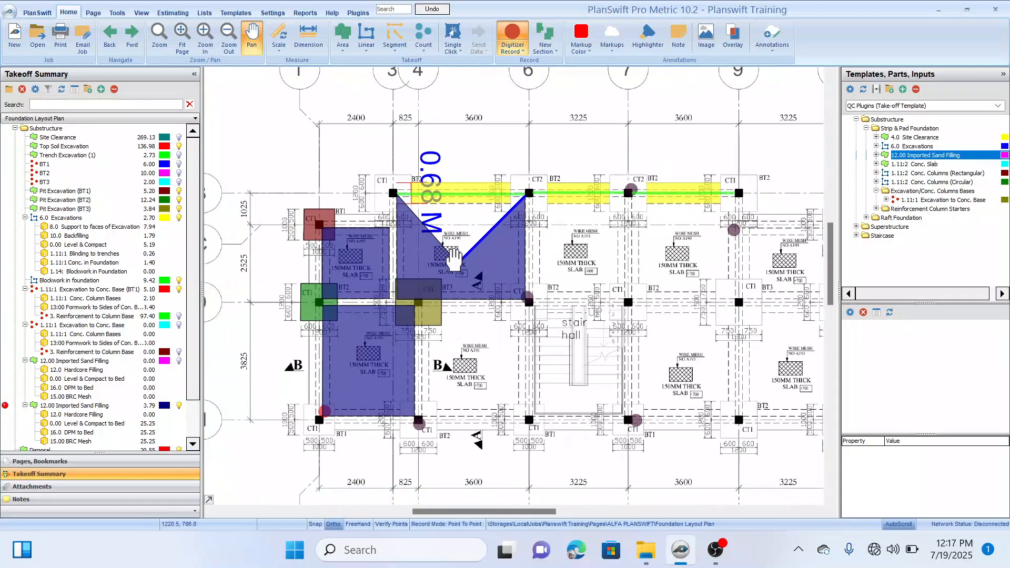
pyautogui.press('Escape')
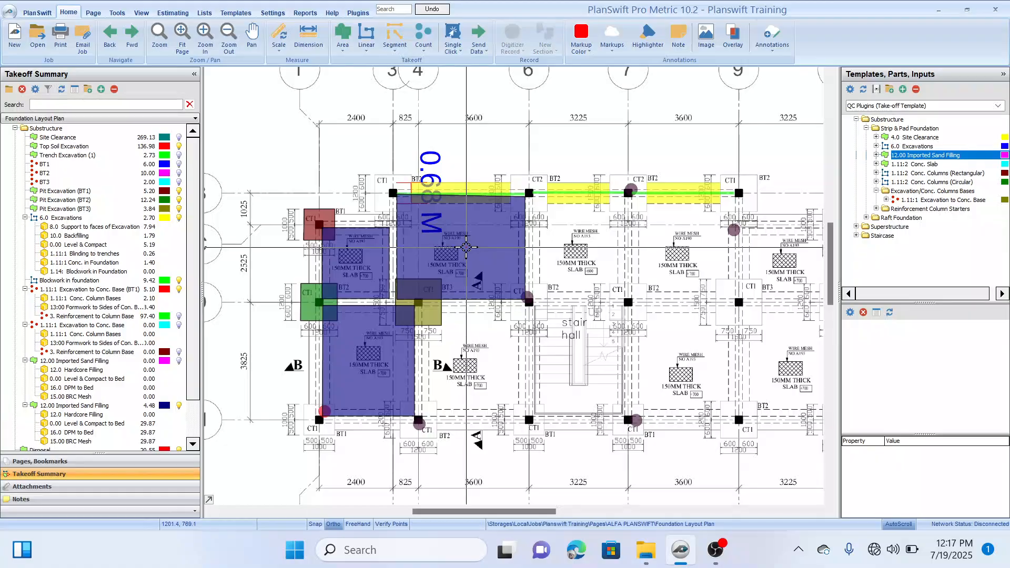
# Step: Adjust the B–D panel area's corner at the CT1 column so its edge runs level with the corner at the CT2 column
pyautogui.scroll(-2, 466, 244)
pyautogui.scroll(1, 458, 253)
pyautogui.scroll(3, 458, 253)
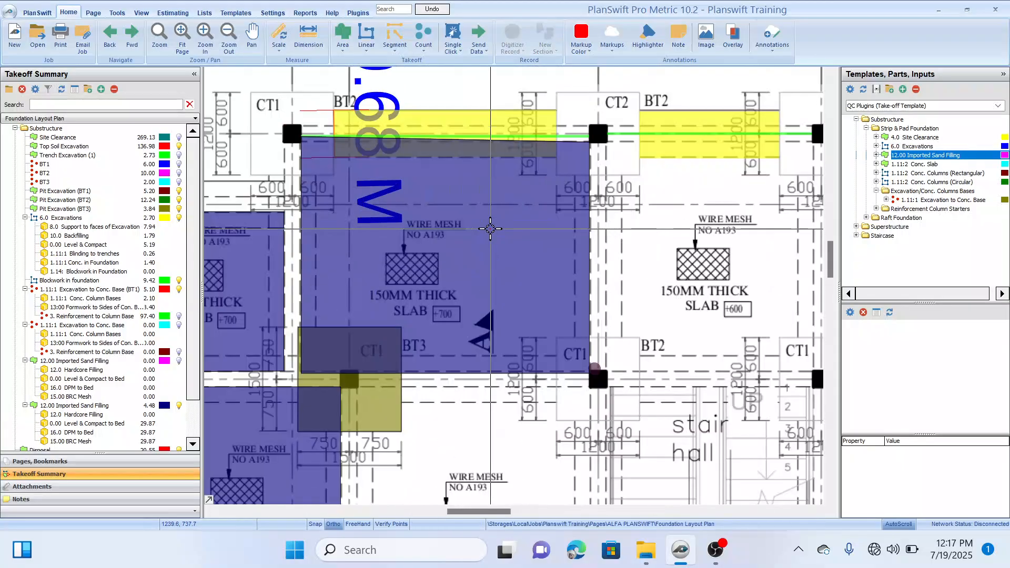
pyautogui.click(301, 148)
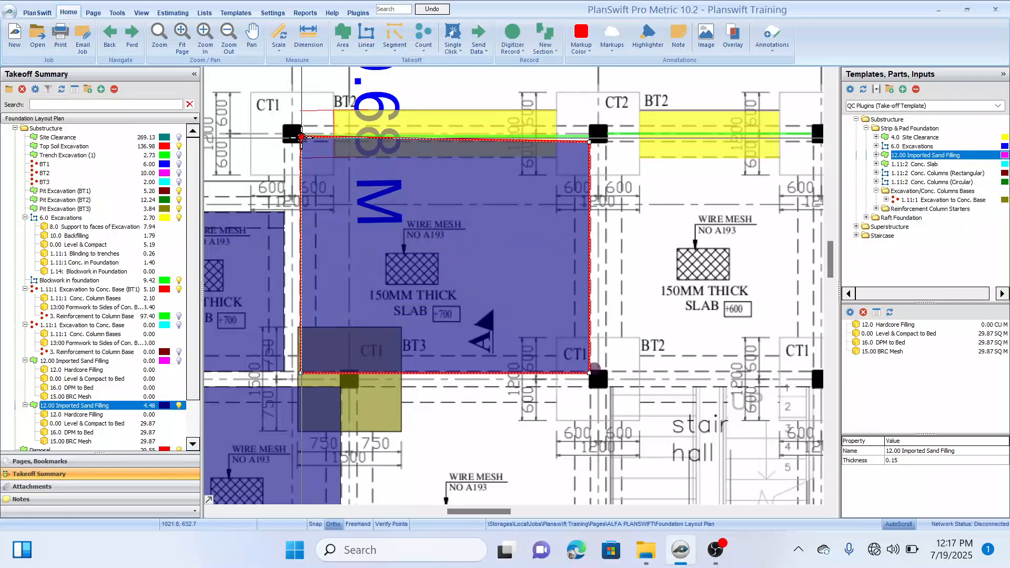
pyautogui.moveTo(301, 137); pyautogui.dragTo(301, 141)
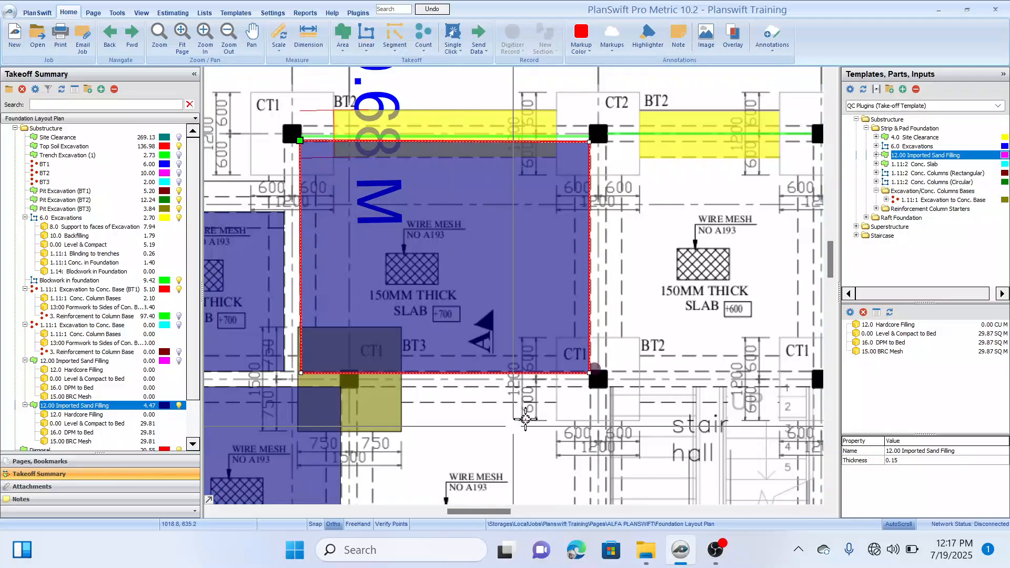
pyautogui.click(536, 415)
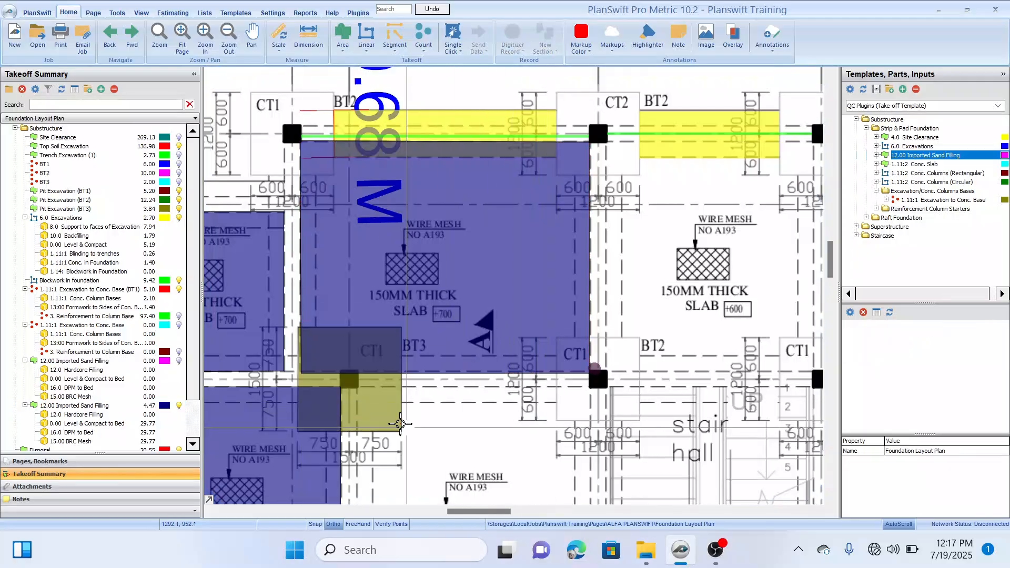
pyautogui.click(339, 352)
pyautogui.click(452, 412)
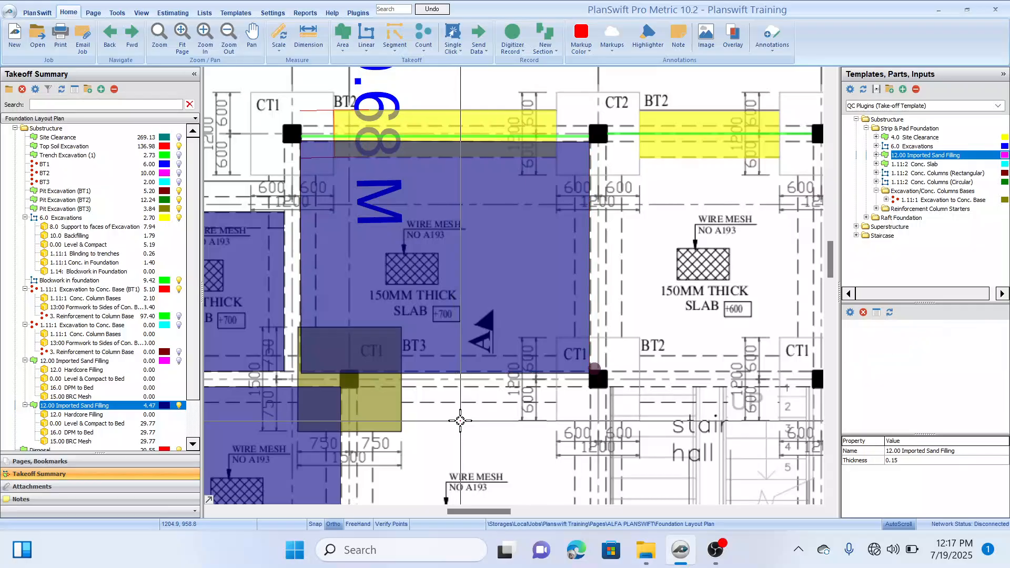
# Step: Delete the duplicate 12.00 Imported Sand Filling item that has no measured quantity, together with its parts
pyautogui.scroll(-3, 452, 413)
pyautogui.moveTo(481, 356); pyautogui.dragTo(502, 376)
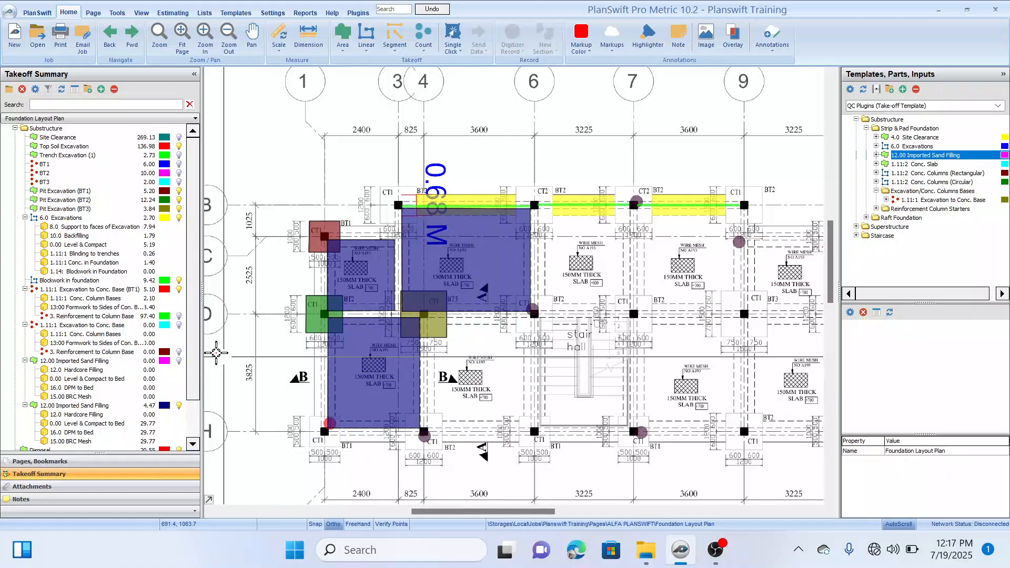
pyautogui.click(129, 361)
pyautogui.scroll(-1, 131, 368)
pyautogui.scroll(-1, 131, 368)
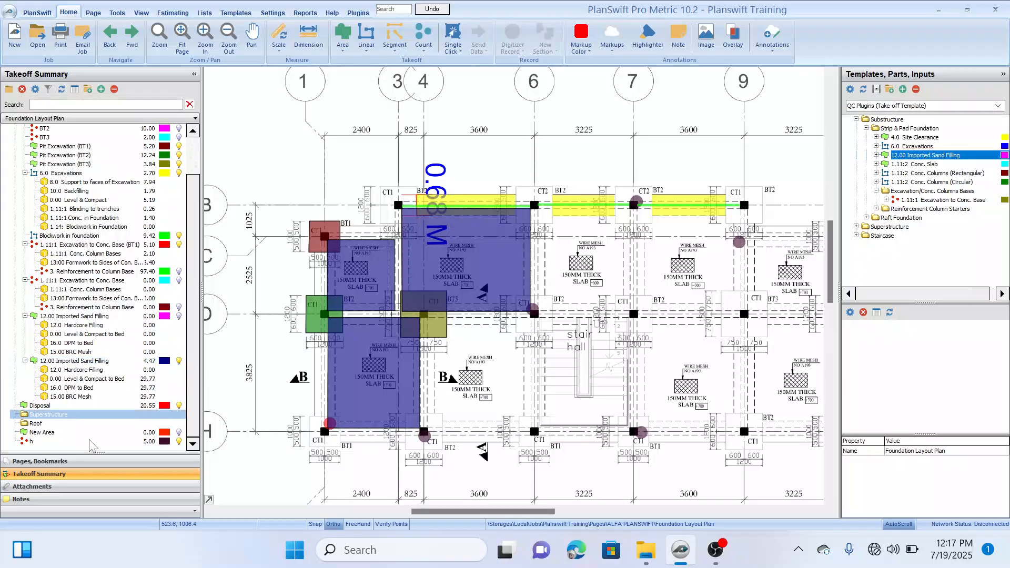
pyautogui.click(67, 317)
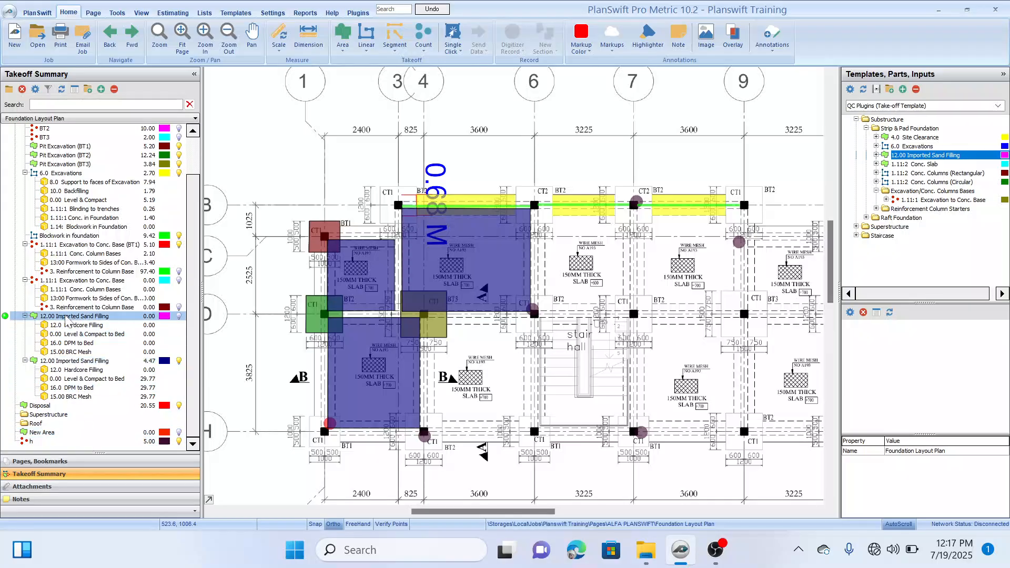
pyautogui.rightClick(67, 318)
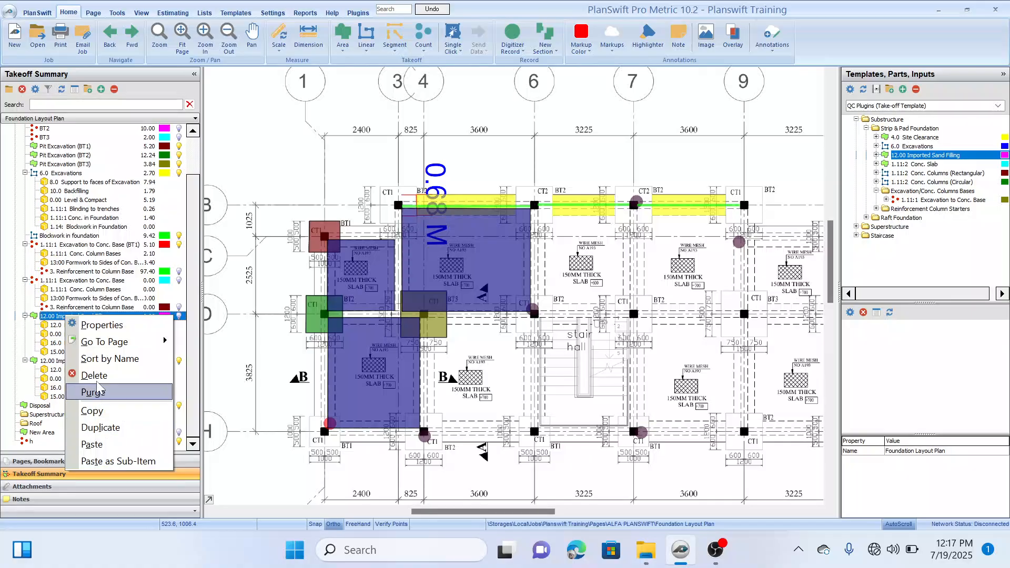
pyautogui.click(100, 378)
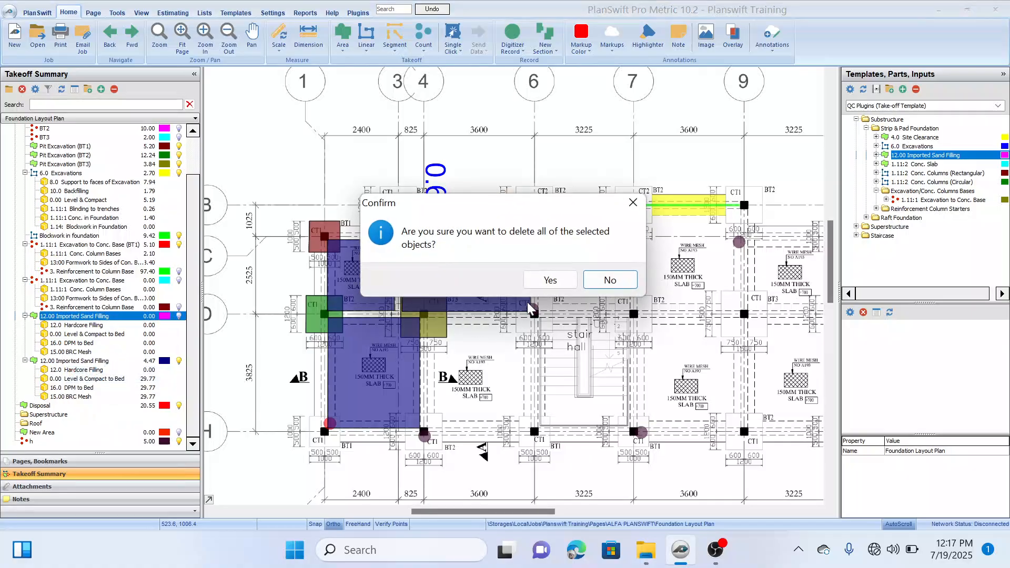
pyautogui.click(549, 281)
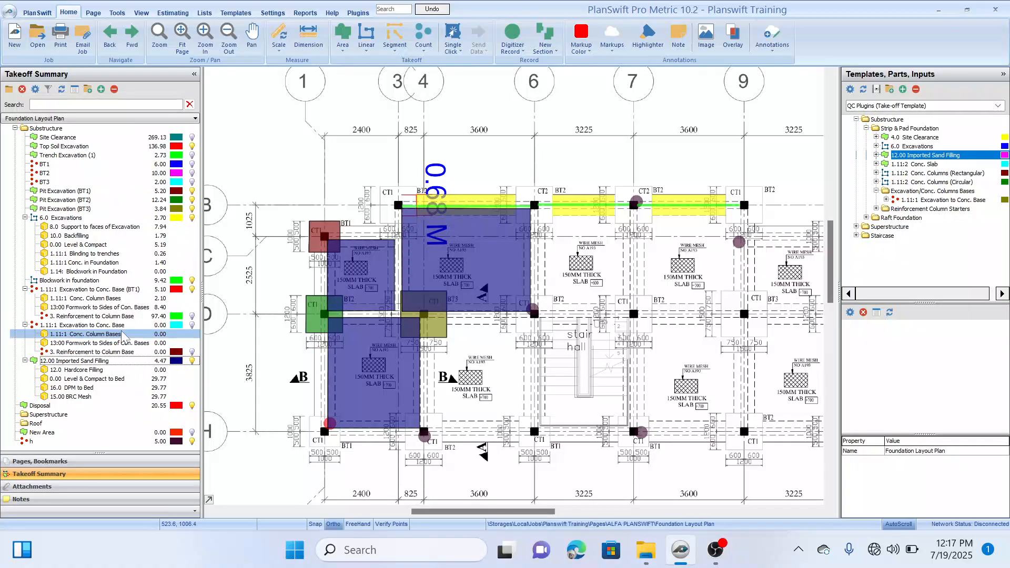
# Step: Set the thickness of the 12.0 Hardcore Filling part under Imported Sand Filling to 0.15 m
pyautogui.click(71, 371)
pyautogui.click(74, 362)
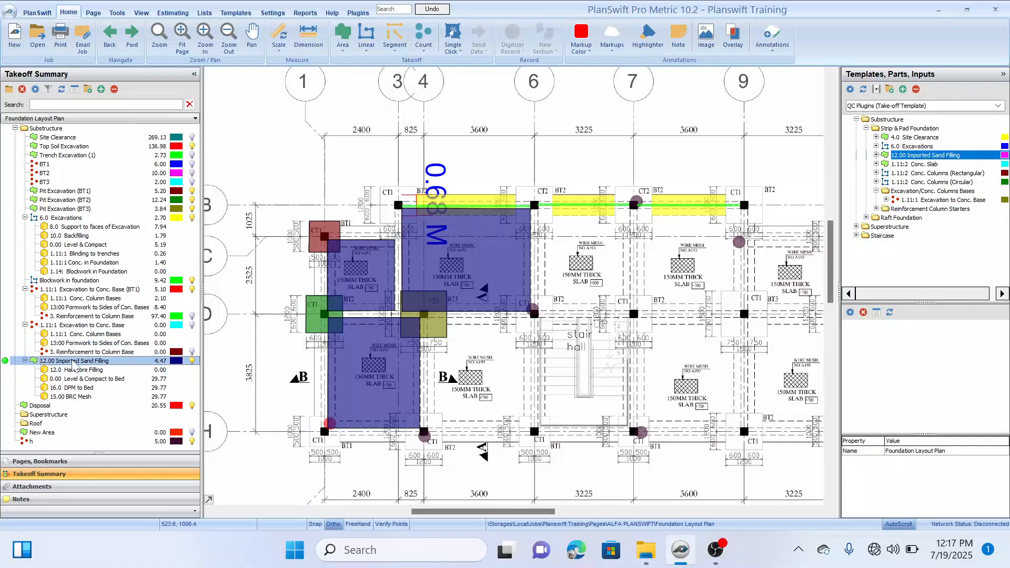
pyautogui.click(83, 379)
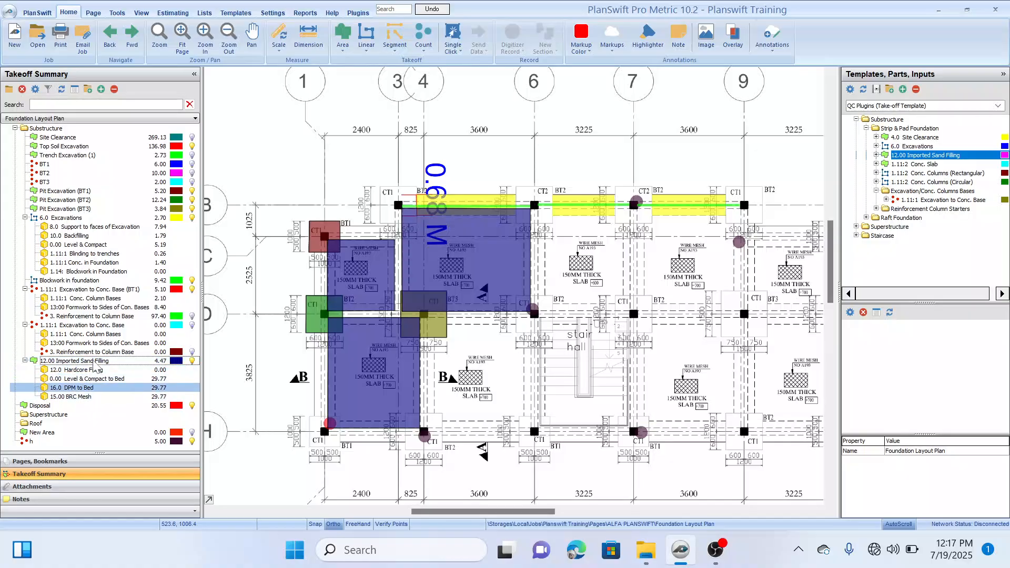
pyautogui.click(105, 371)
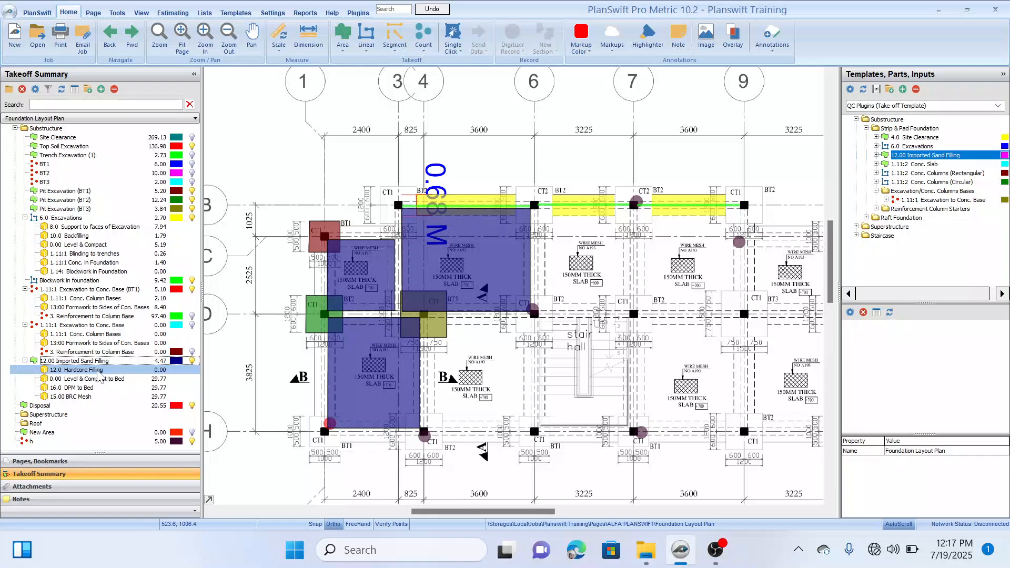
pyautogui.doubleClick(99, 374)
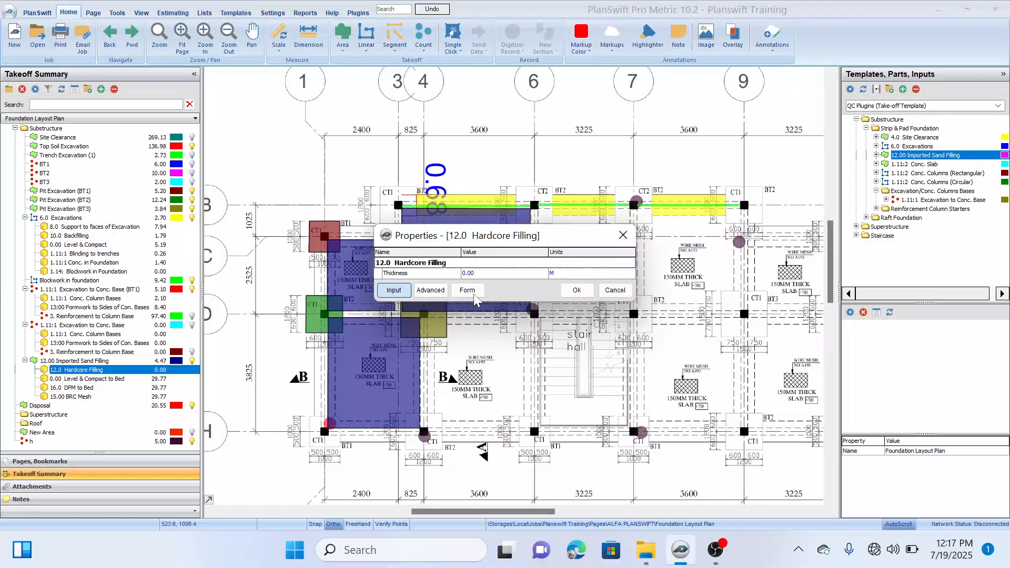
pyautogui.click(486, 272)
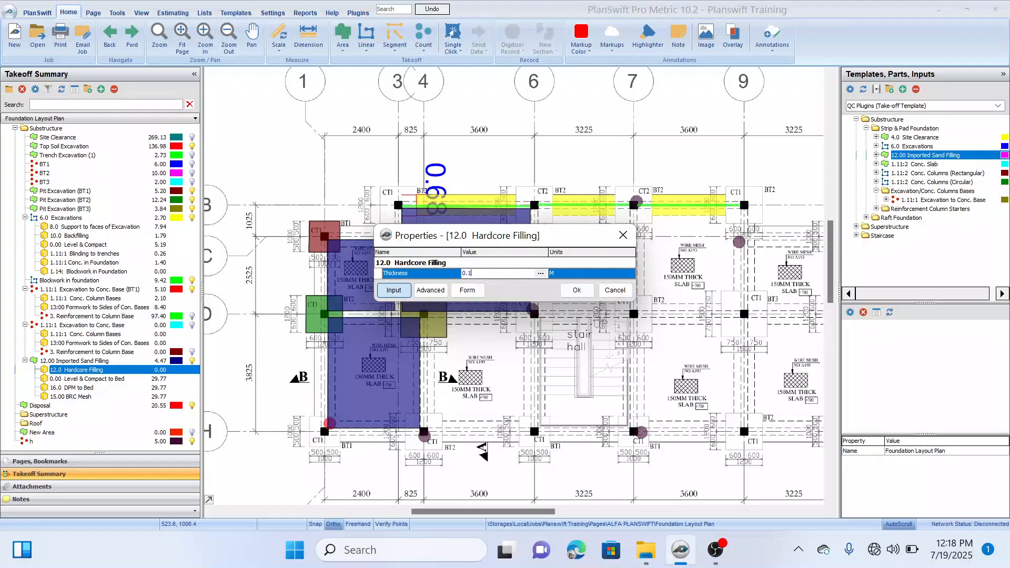
pyautogui.click(577, 292)
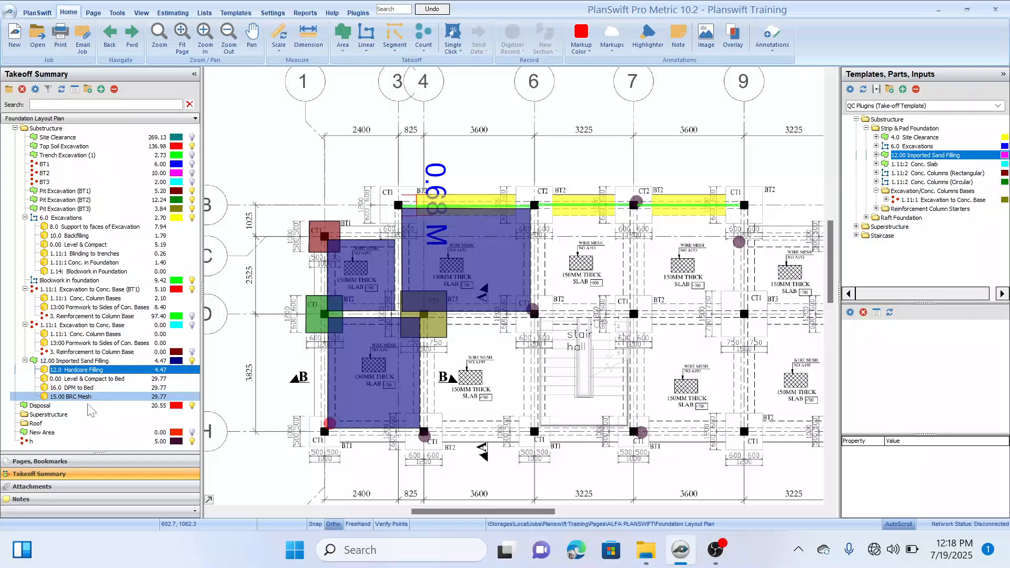
# Step: Examine the three sand filling panels and the gaps between them against the DPM and BRC mesh parts
pyautogui.moveTo(472, 378); pyautogui.dragTo(477, 347)
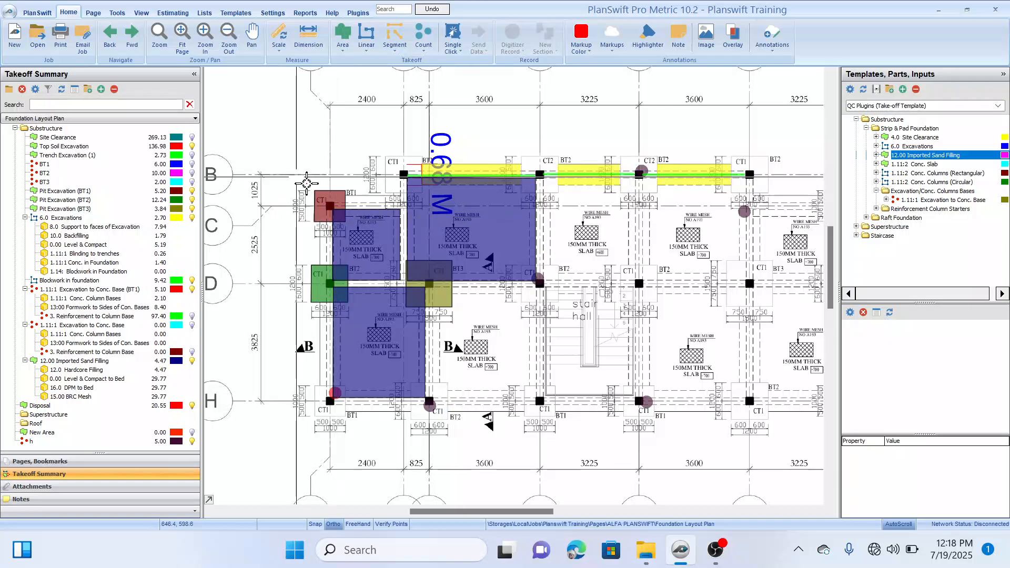
pyautogui.scroll(2, 330, 218)
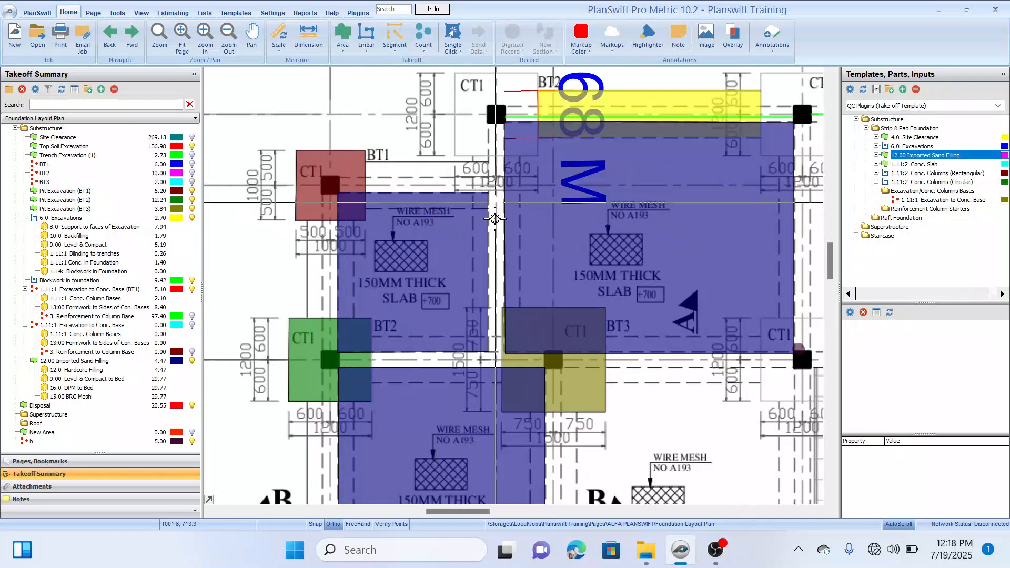
pyautogui.click(102, 396)
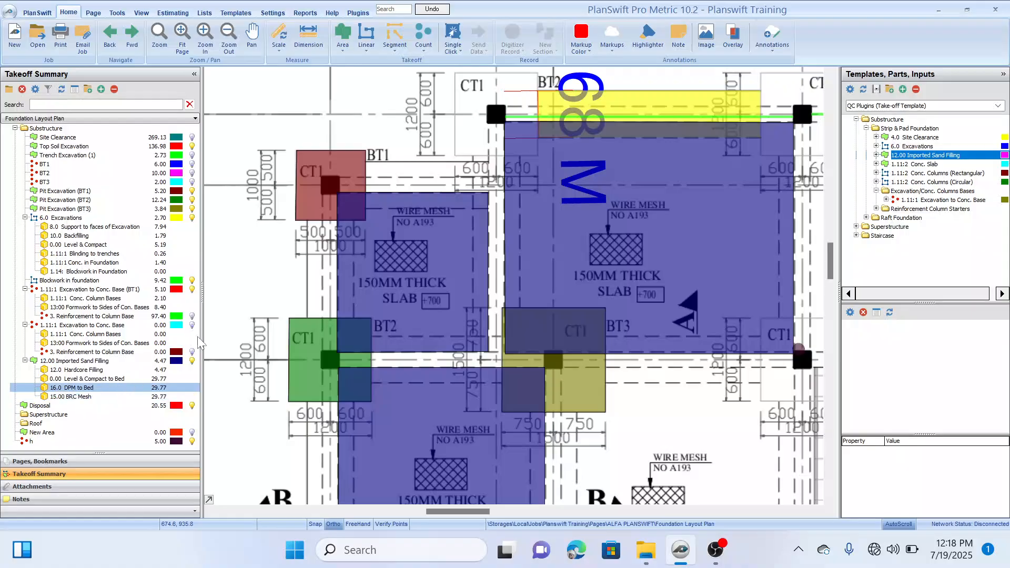
pyautogui.scroll(-1, 238, 306)
pyautogui.moveTo(283, 277); pyautogui.dragTo(309, 247)
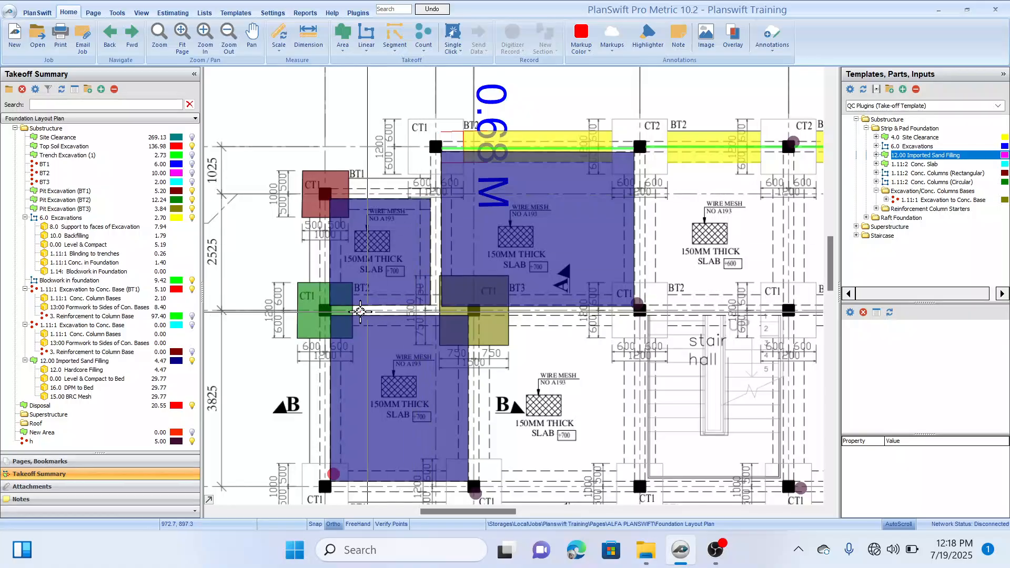
pyautogui.moveTo(361, 145); pyautogui.dragTo(371, 133)
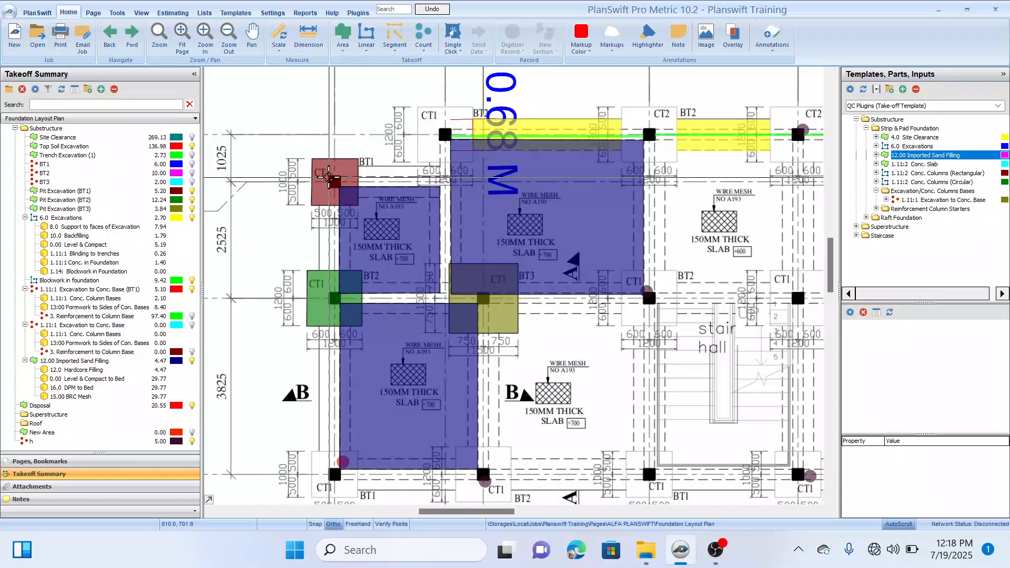
pyautogui.moveTo(330, 176)
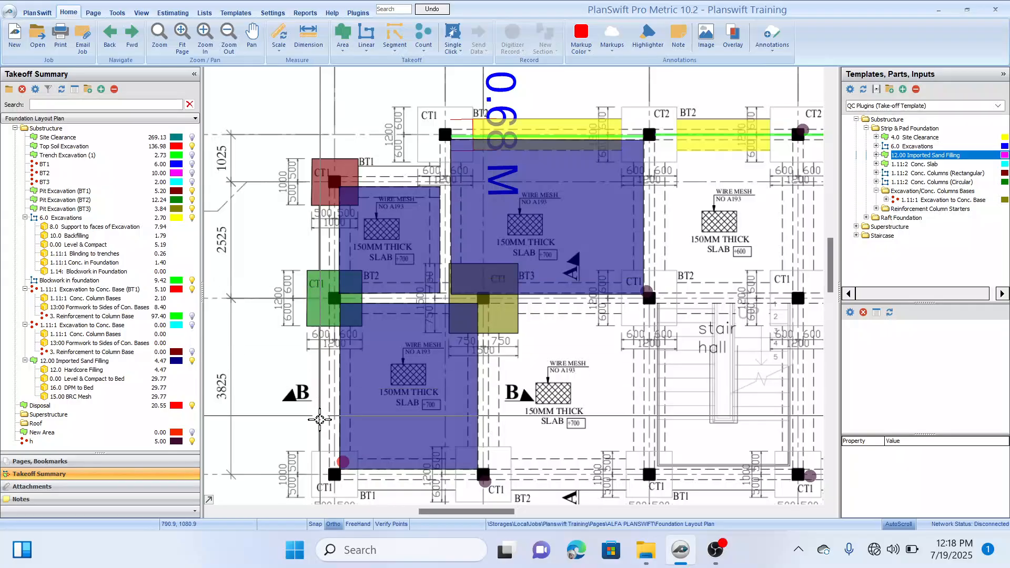
pyautogui.moveTo(557, 429); pyautogui.dragTo(544, 381)
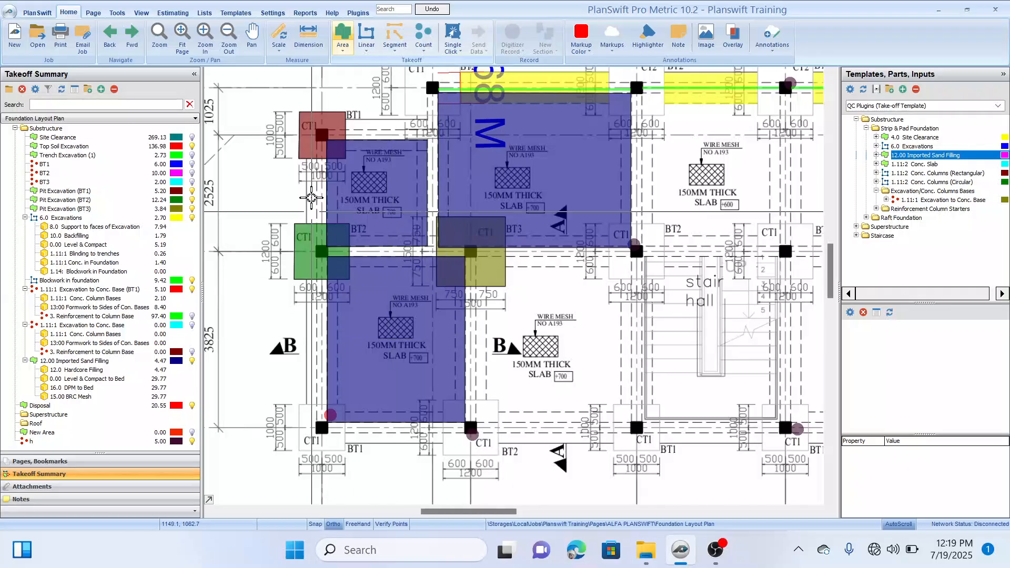
# Step: Create a new solid-fill area takeoff named DPM in the Substructure folder
pyautogui.moveTo(383, 95)
pyautogui.mouseDown()
pyautogui.moveTo(396, 107)
pyautogui.moveTo(384, 111)
pyautogui.mouseUp()
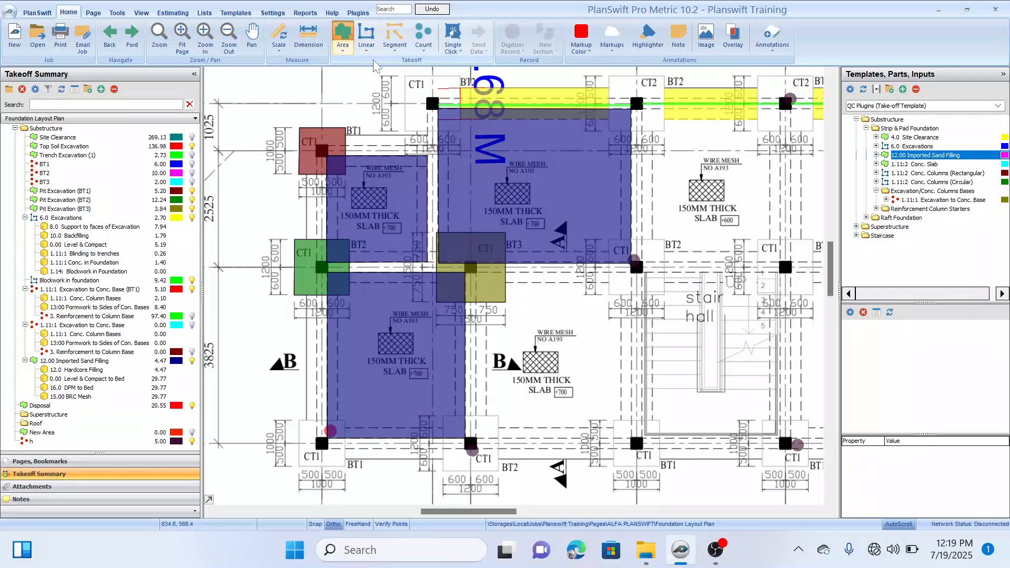
pyautogui.moveTo(508, 212); pyautogui.dragTo(659, 305)
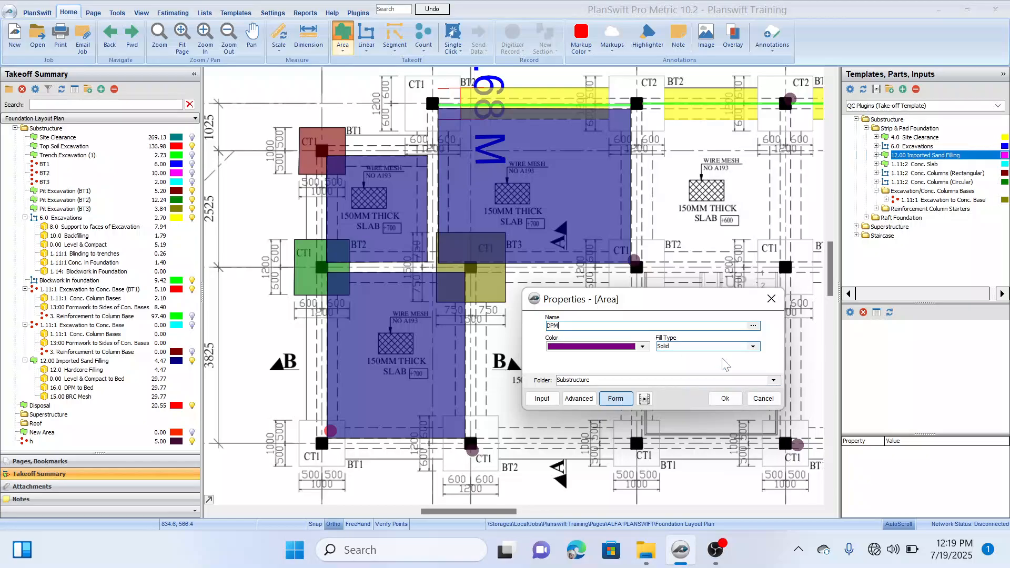
pyautogui.click(724, 398)
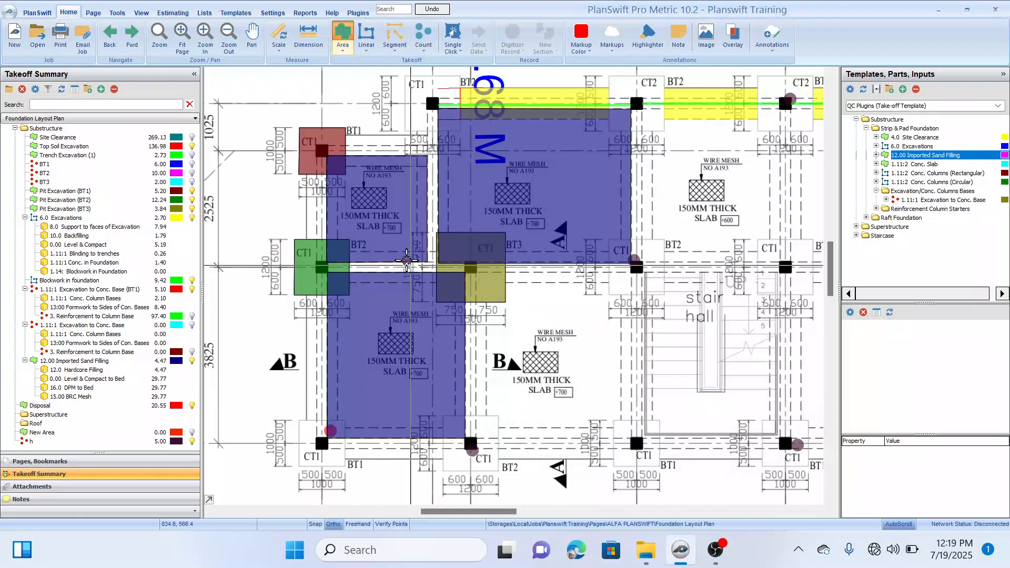
# Step: Start the DPM outline at the CT1 column on gridlines 1 and C, about 2.5 m across to gridline 3 and about 1 m up to gridline B
pyautogui.scroll(3, 343, 157)
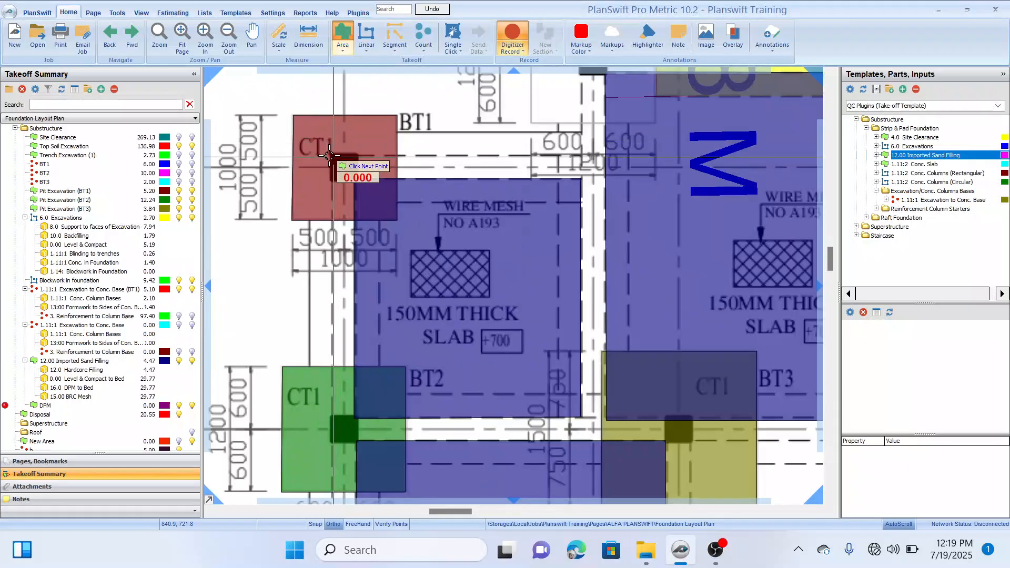
pyautogui.click(330, 156)
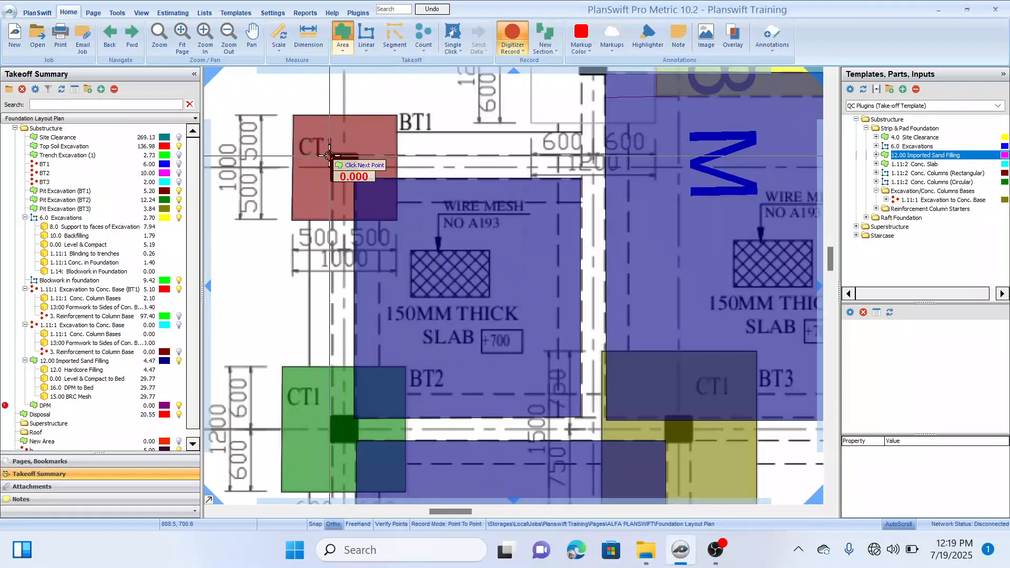
pyautogui.click(583, 154)
pyautogui.moveTo(580, 91); pyautogui.dragTo(501, 227)
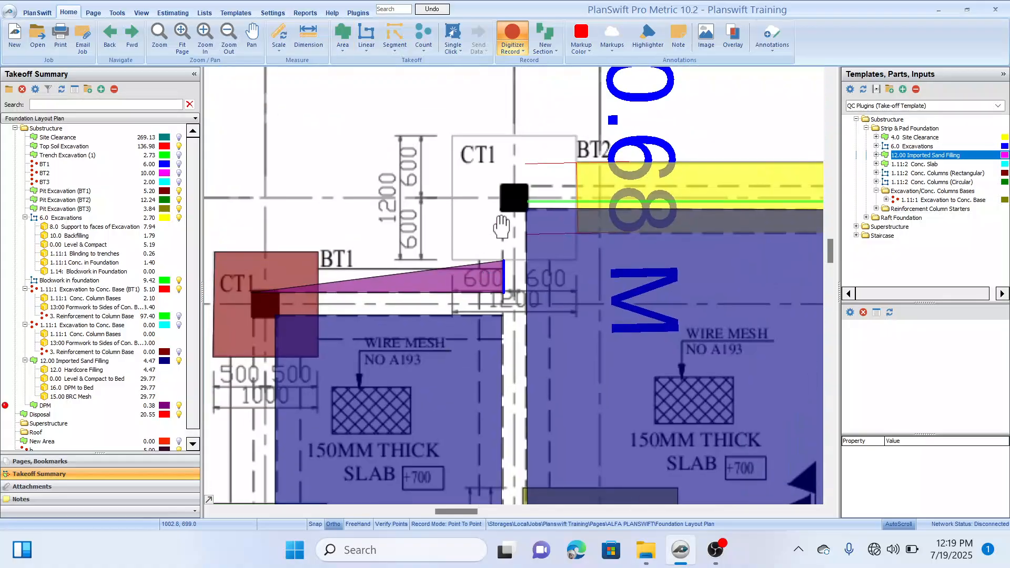
pyautogui.click(503, 184)
# Step: Extend the DPM outline along gridline B to the outer corner of the CT2 column at gridline 6
pyautogui.moveTo(582, 190); pyautogui.dragTo(433, 190)
pyautogui.scroll(-1, 618, 198)
pyautogui.click(747, 196)
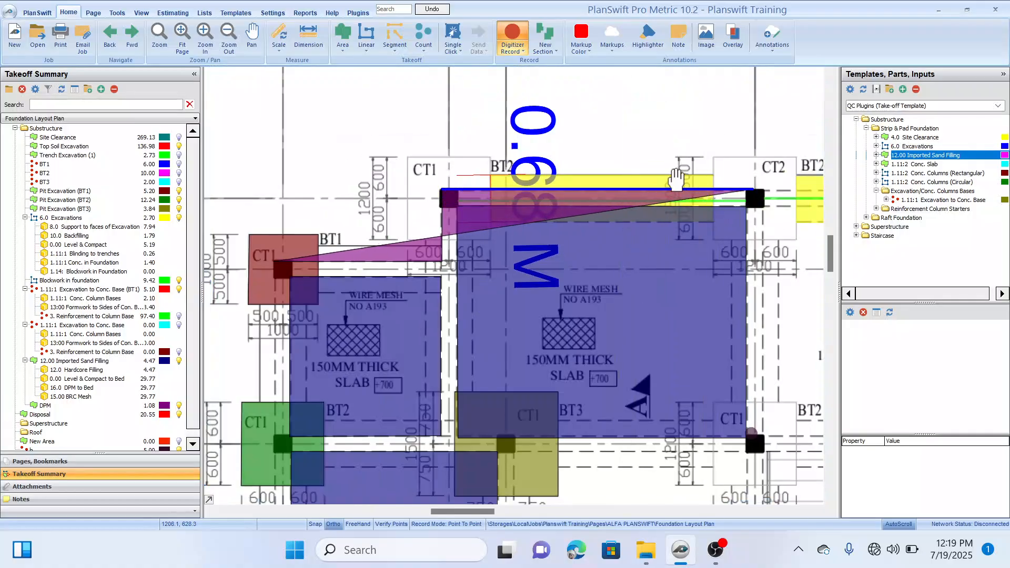
pyautogui.moveTo(752, 197); pyautogui.dragTo(693, 150)
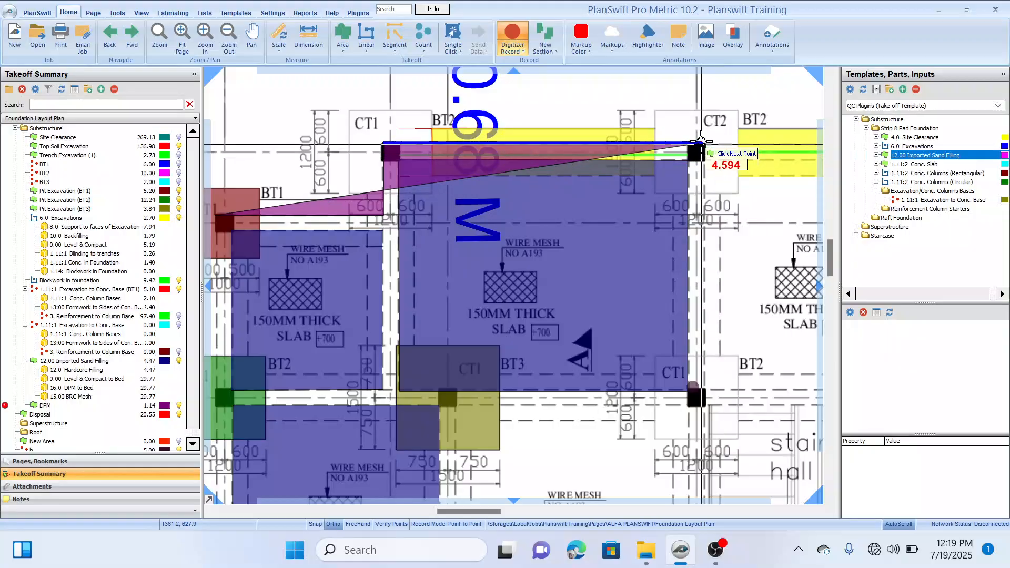
pyautogui.click(708, 142)
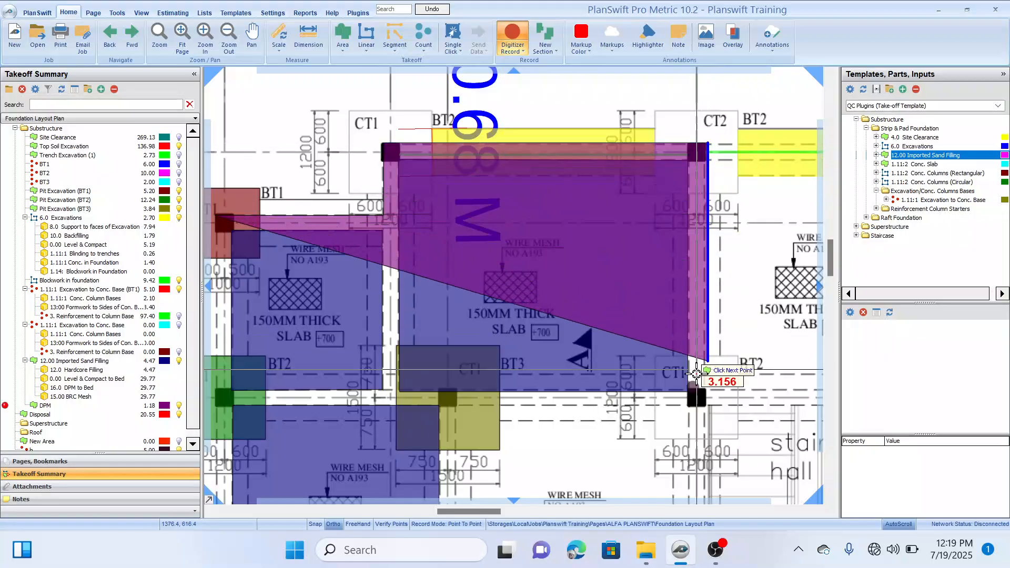
# Step: Try to continue the DPM outline down to gridline D, back to gridline 4, down to gridline H and across to gridline 1
pyautogui.click(703, 406)
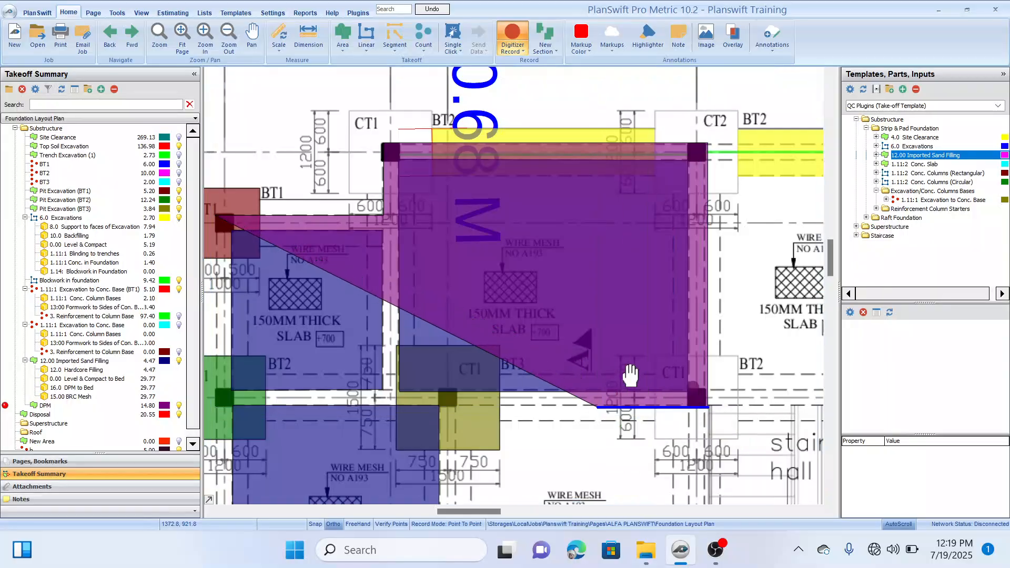
pyautogui.click(516, 349)
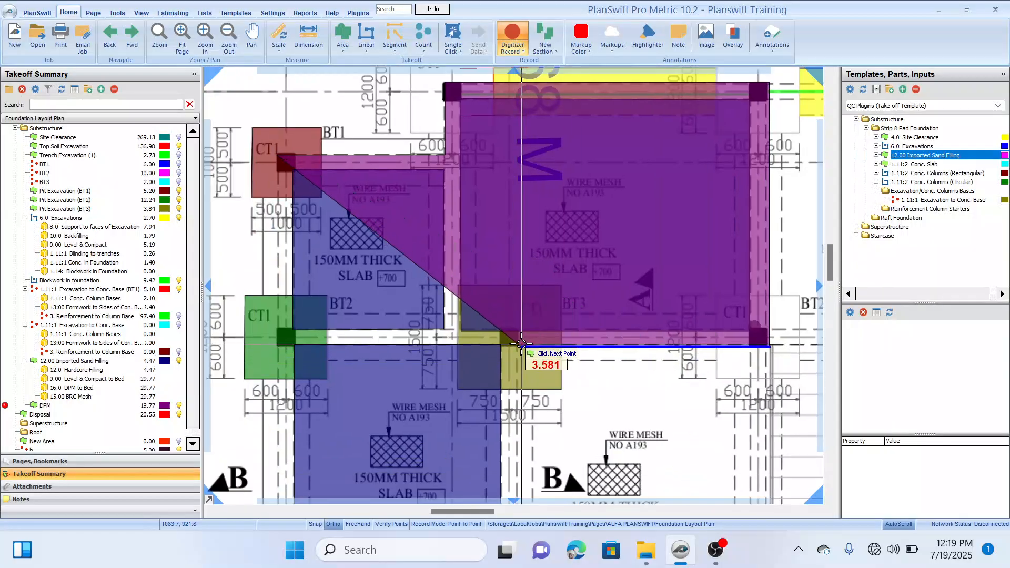
pyautogui.scroll(-3, 540, 416)
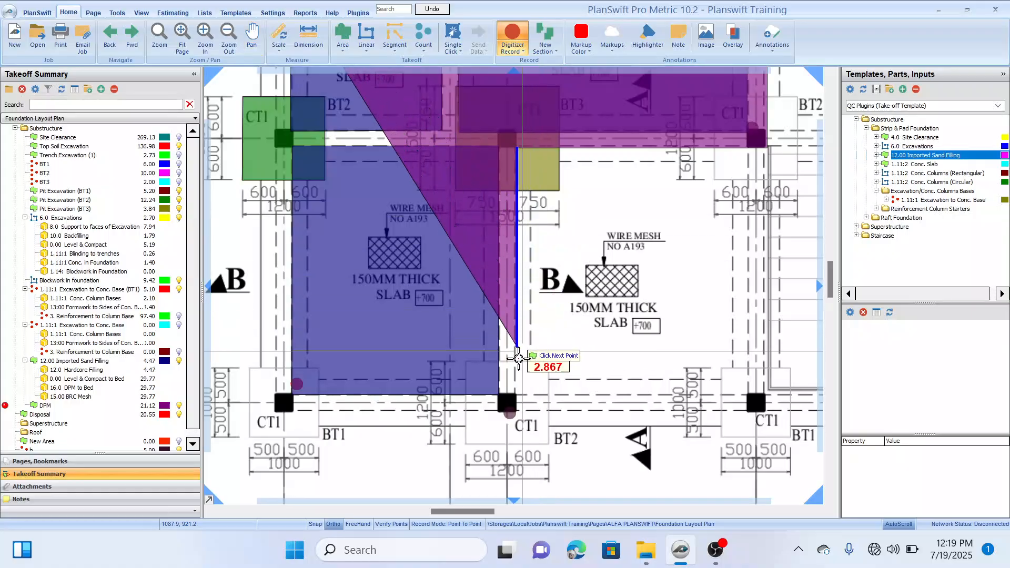
pyautogui.click(515, 413)
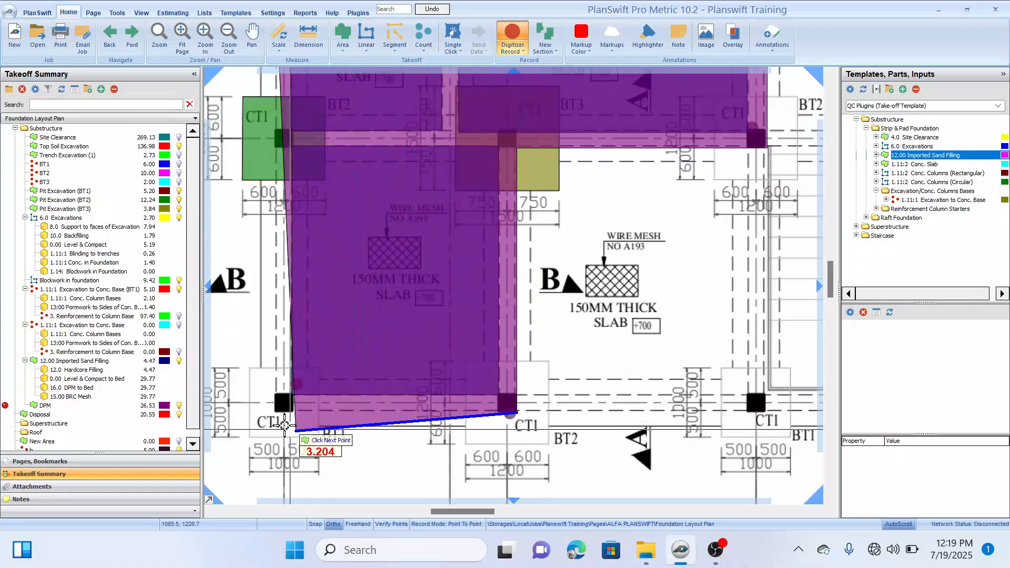
pyautogui.click(272, 414)
pyautogui.scroll(-3, 275, 413)
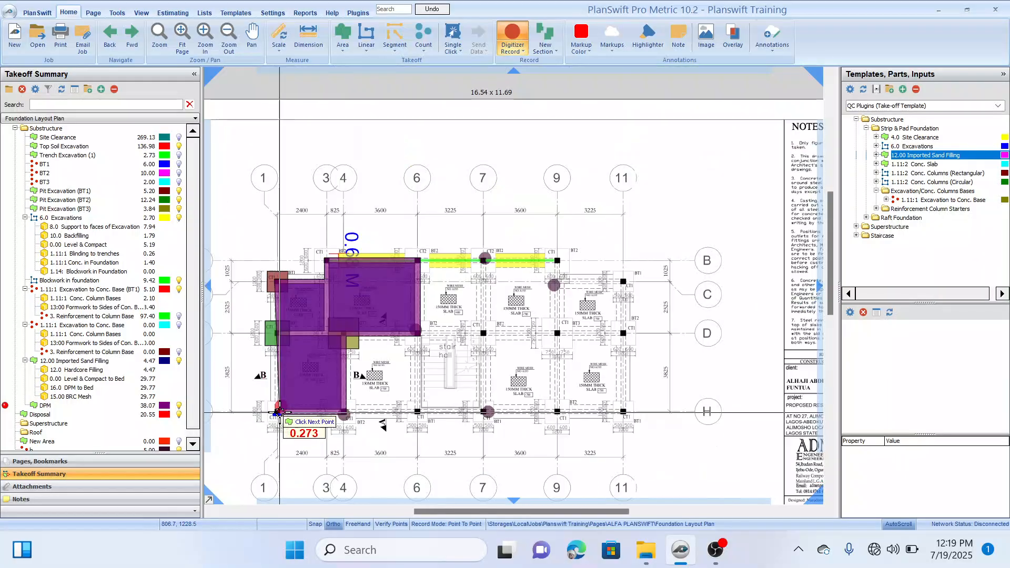
pyautogui.moveTo(279, 412); pyautogui.dragTo(385, 392)
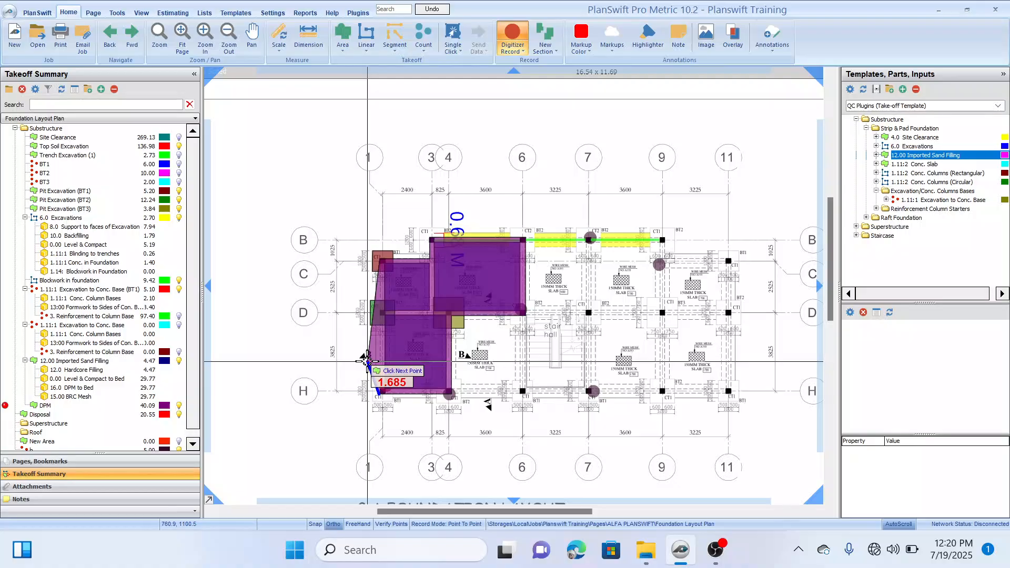
# Step: Undo the latest DPM outline points back to the CT2 column at gridlines B and 6
pyautogui.hotkey('ctrl', 'z')
pyautogui.hotkey('ctrl', 'z')
pyautogui.hotkey('ctrl', 'z')
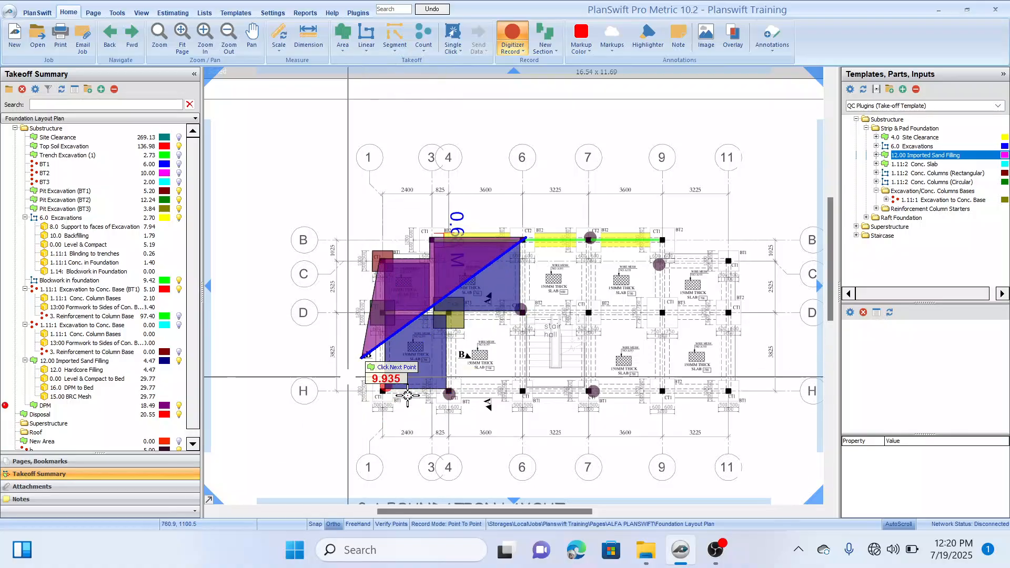
pyautogui.scroll(2, 666, 244)
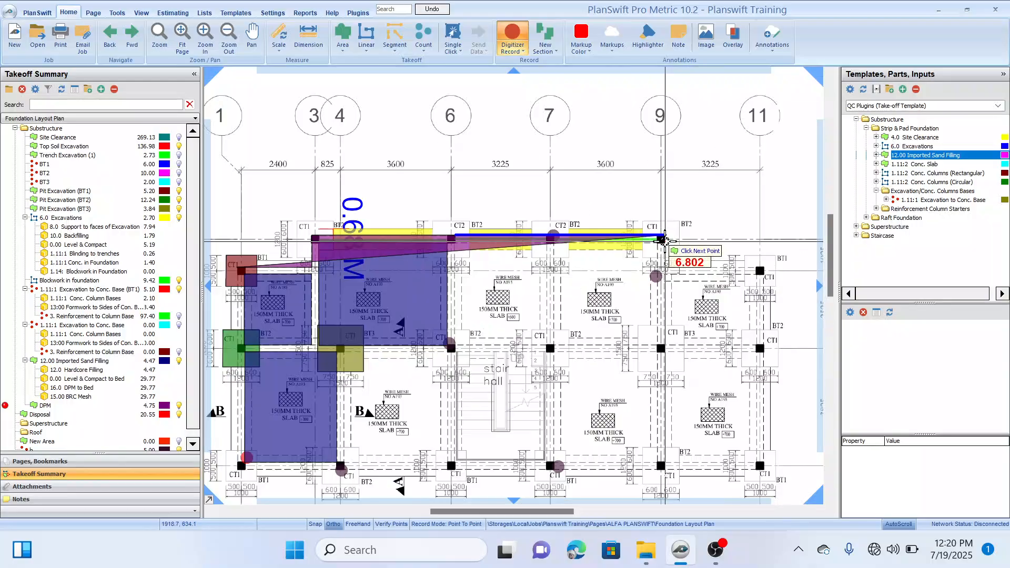
# Step: Extend the DPM outline along gridline B to the CT1 column at gridline 9, down about 1 m and across to gridlines 11 and C
pyautogui.scroll(3, 664, 240)
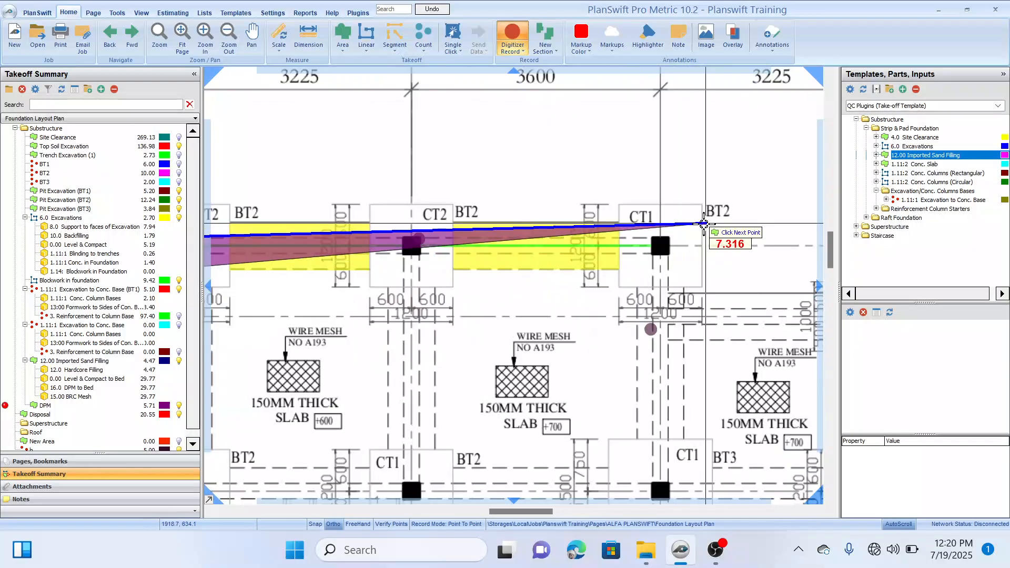
pyautogui.click(665, 235)
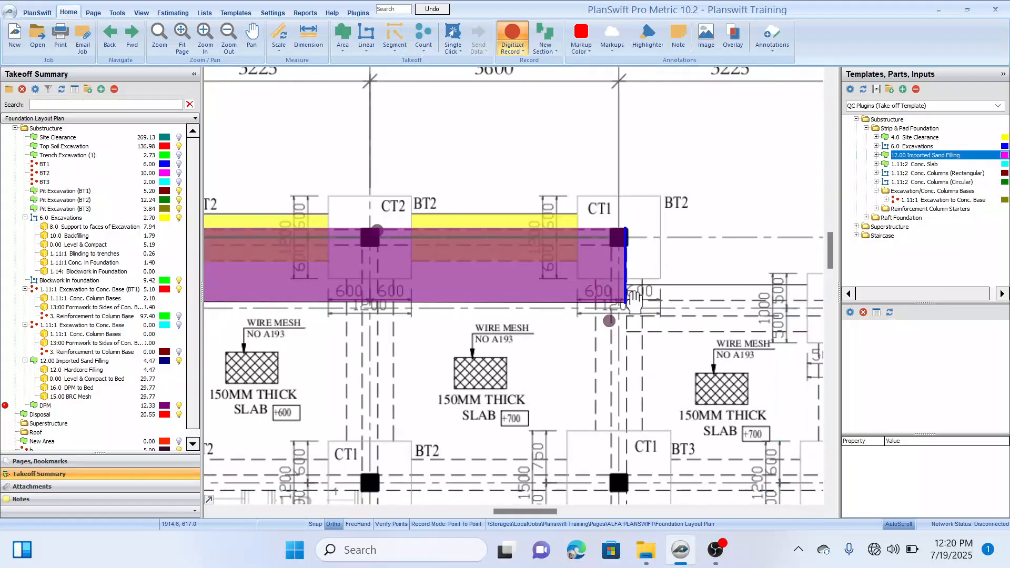
pyautogui.click(625, 303)
pyautogui.moveTo(684, 309); pyautogui.dragTo(480, 321)
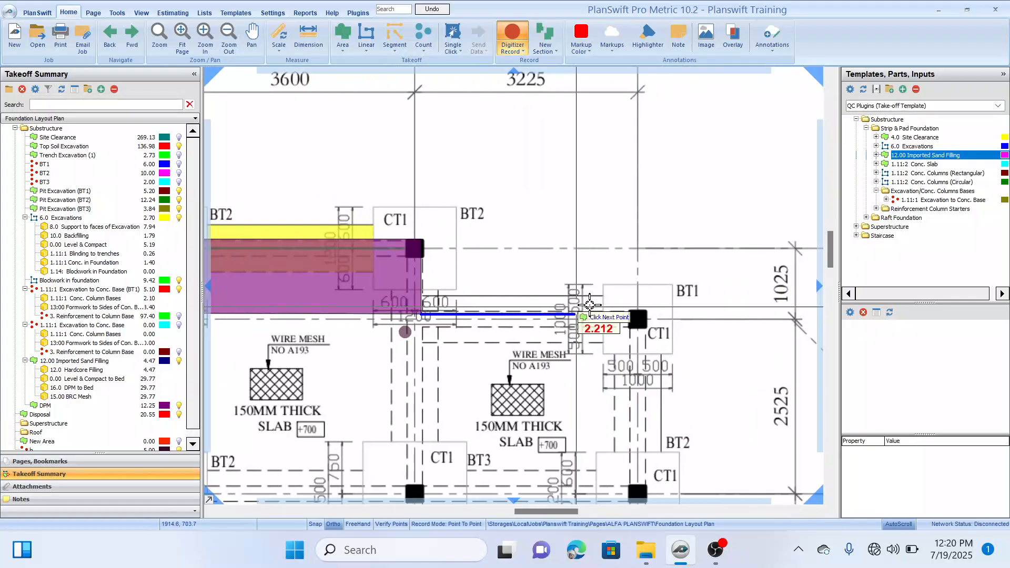
pyautogui.click(644, 312)
# Step: Continue the DPM outline about 6.5 m down gridline 11 to the outer corner of the CT1 column on gridline H
pyautogui.scroll(-2, 640, 440)
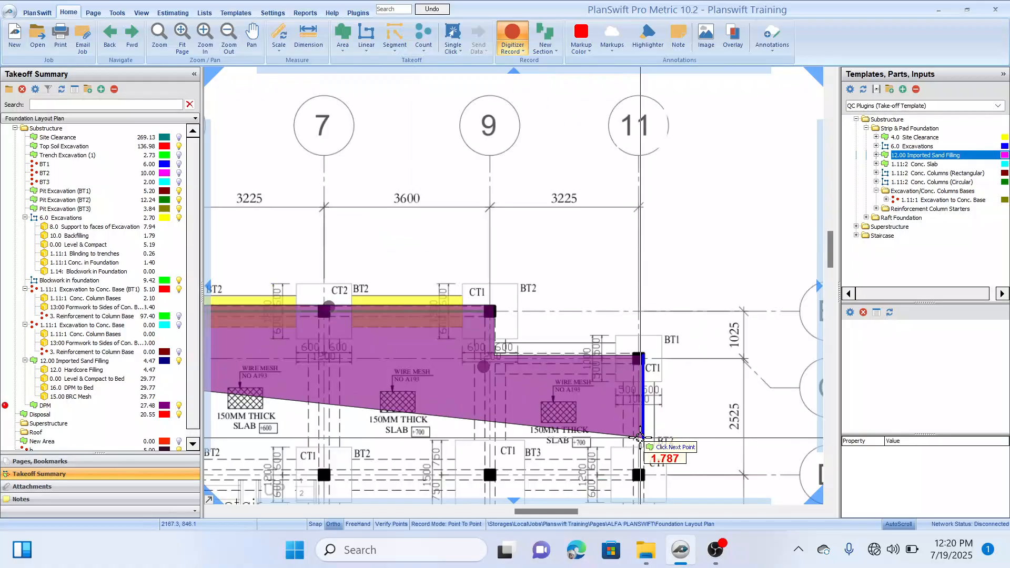
pyautogui.moveTo(628, 469); pyautogui.dragTo(622, 324)
pyautogui.moveTo(633, 377); pyautogui.dragTo(633, 285)
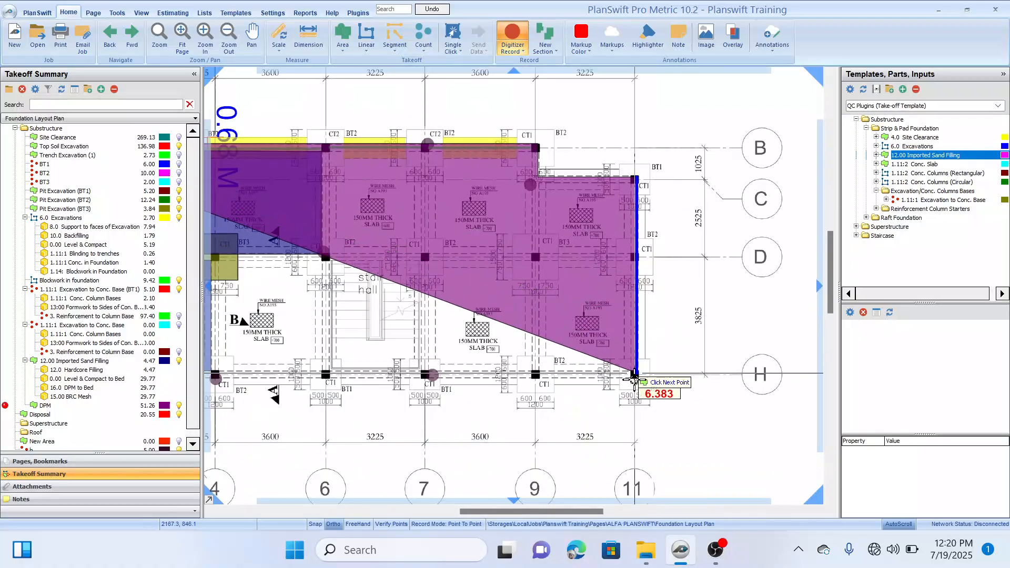
pyautogui.scroll(3, 635, 382)
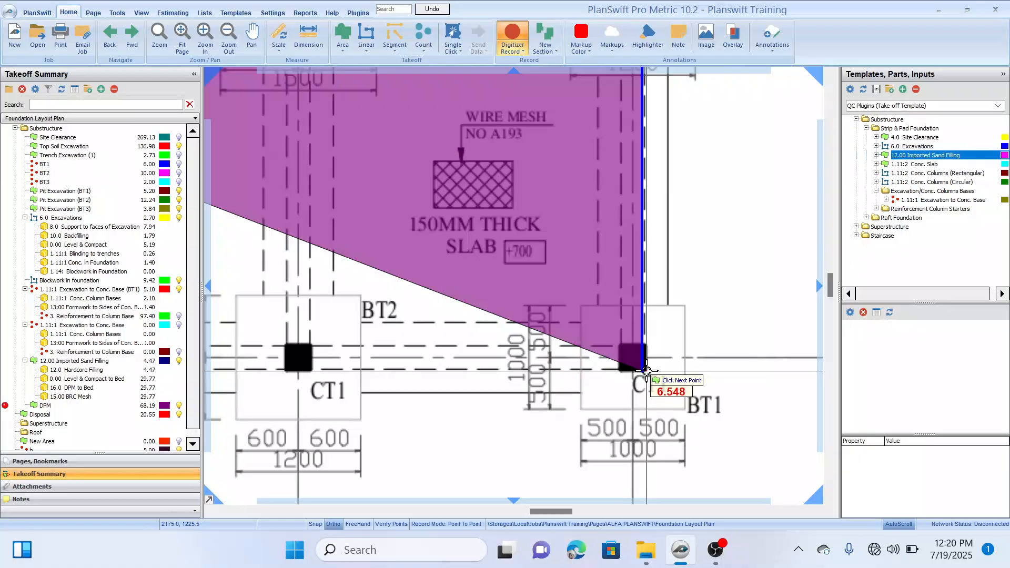
pyautogui.click(645, 369)
# Step: Run the DPM outline about 17.1 m along gridline H to the outer corner of the gridline 1 column and finish recording the area
pyautogui.scroll(-2, 640, 362)
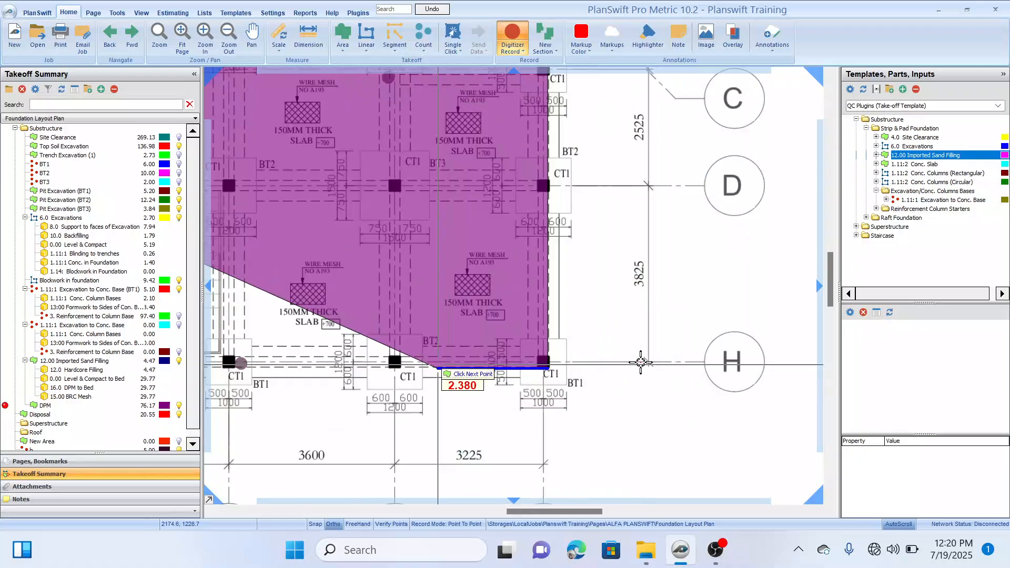
pyautogui.moveTo(640, 362); pyautogui.dragTo(650, 358)
pyautogui.moveTo(472, 371); pyautogui.dragTo(632, 330)
pyautogui.moveTo(339, 335); pyautogui.dragTo(587, 332)
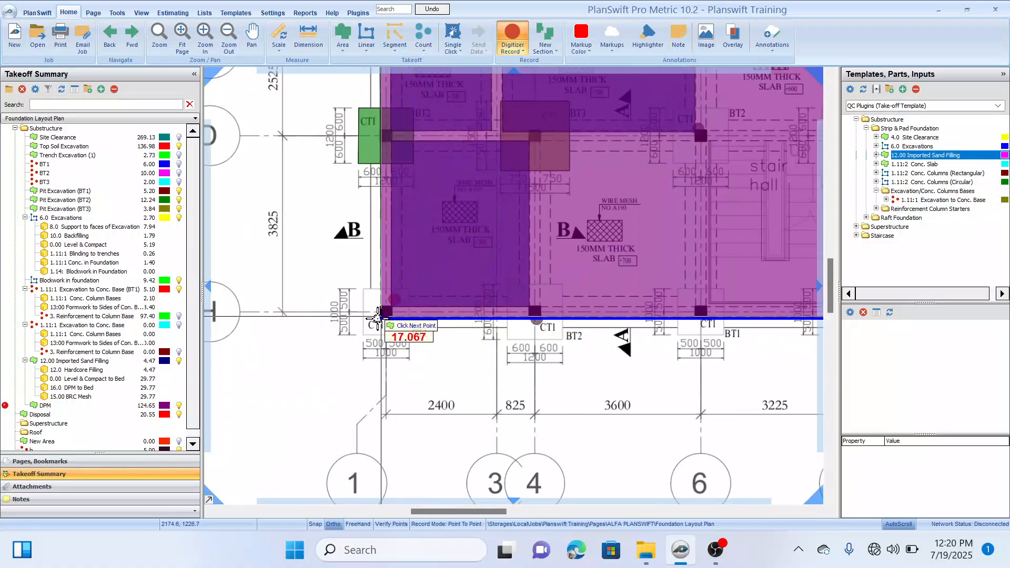
pyautogui.scroll(-3, 376, 320)
pyautogui.scroll(2, 375, 325)
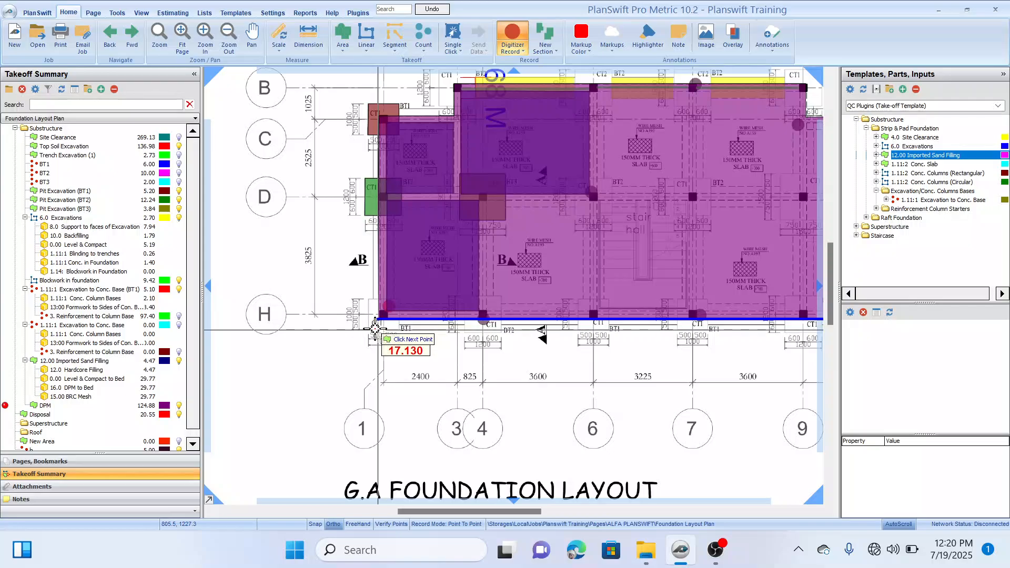
pyautogui.scroll(3, 375, 329)
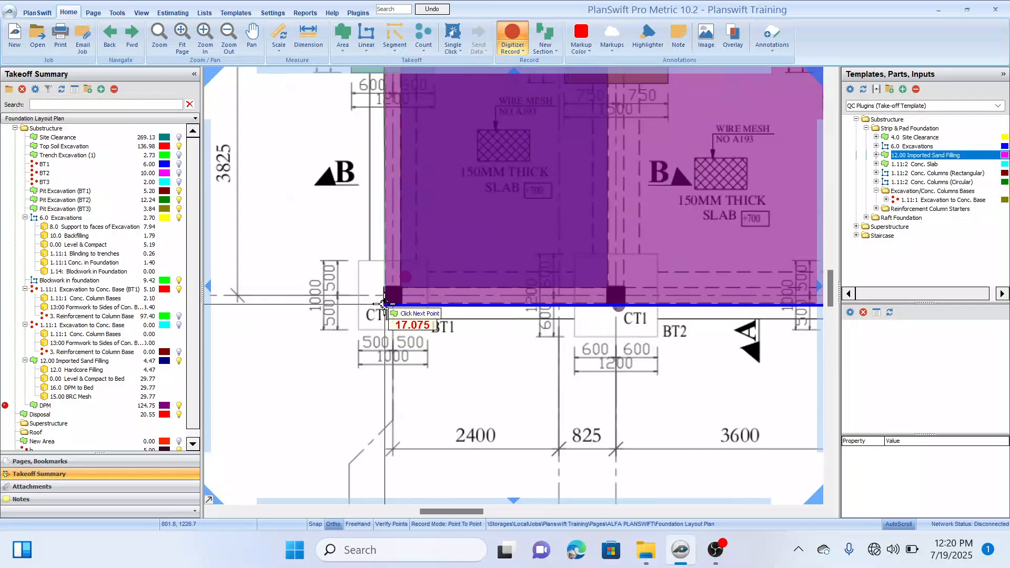
pyautogui.click(386, 304)
pyautogui.scroll(-3, 386, 304)
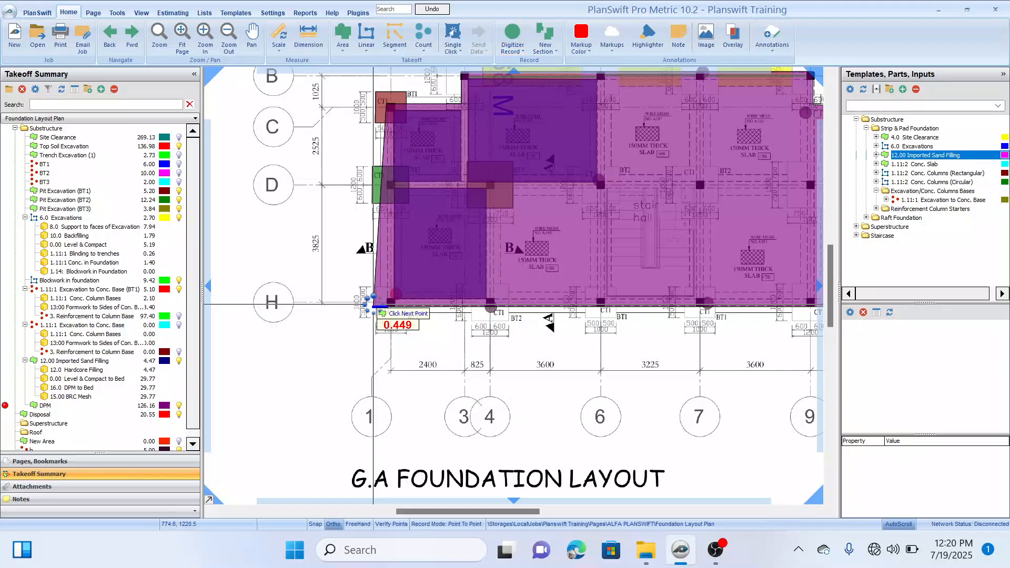
pyautogui.press('Escape')
pyautogui.scroll(-2, 401, 342)
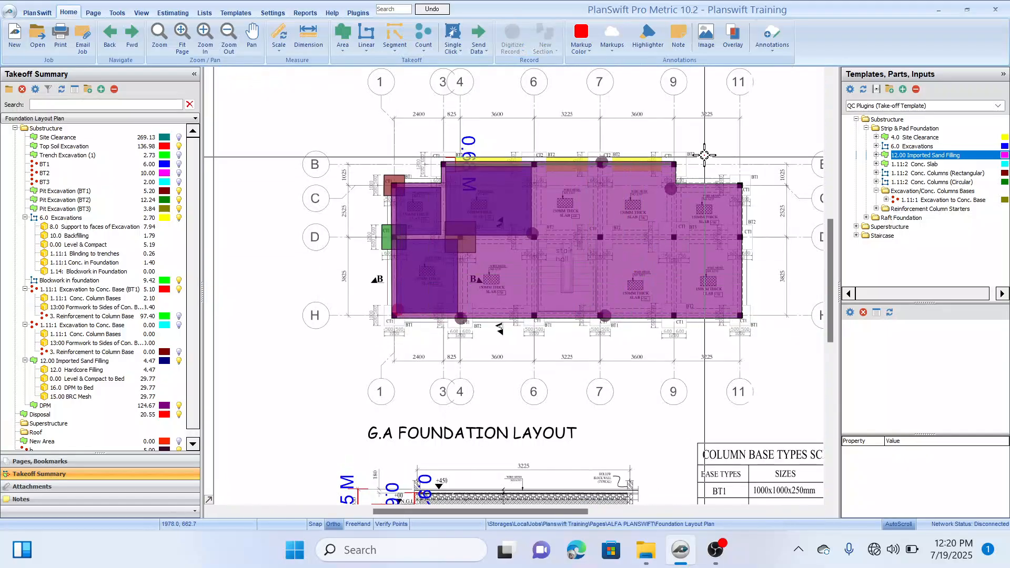
# Step: Delete the DPM to Bed and BRC Mesh sub-items from the Imported Sand Filling takeoff
pyautogui.moveTo(719, 141); pyautogui.dragTo(649, 151)
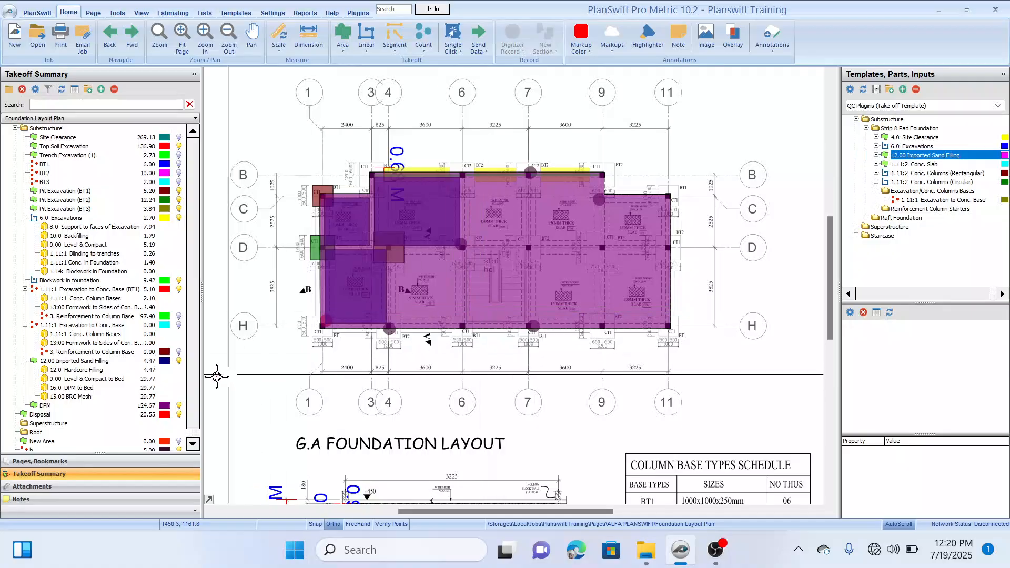
pyautogui.scroll(-2, 66, 415)
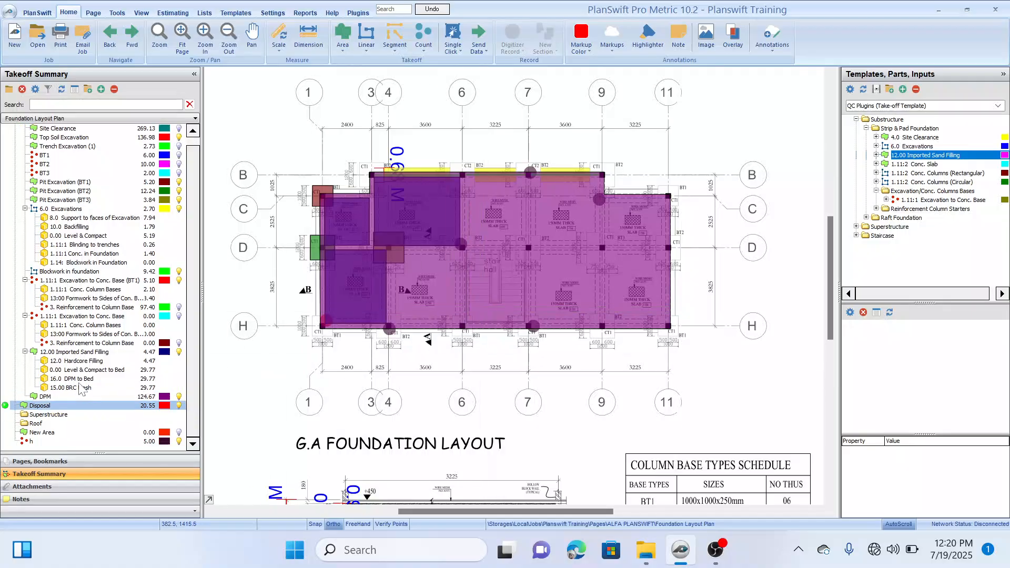
pyautogui.click(158, 396)
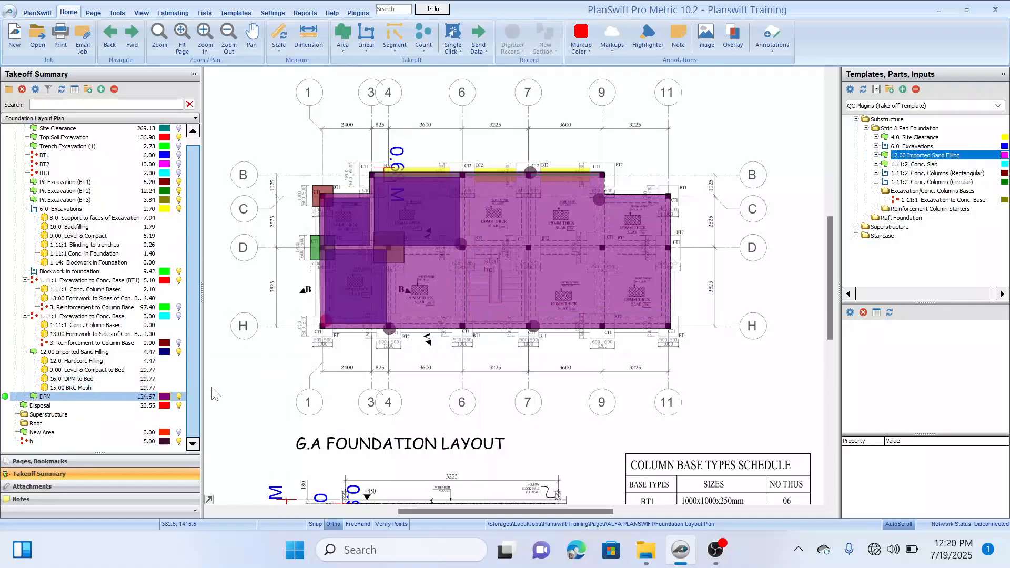
pyautogui.click(92, 379)
pyautogui.rightClick(92, 385)
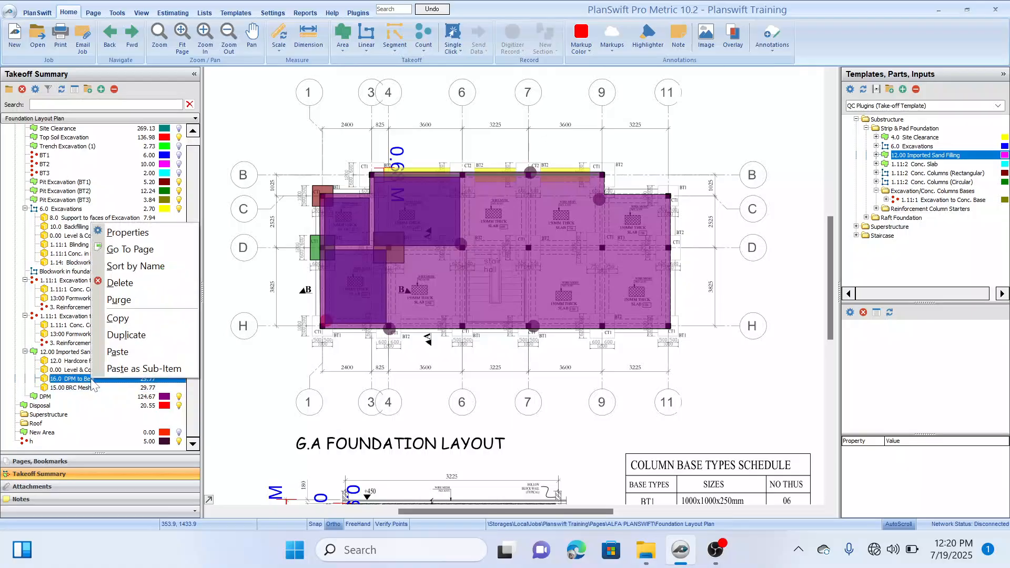
pyautogui.click(129, 285)
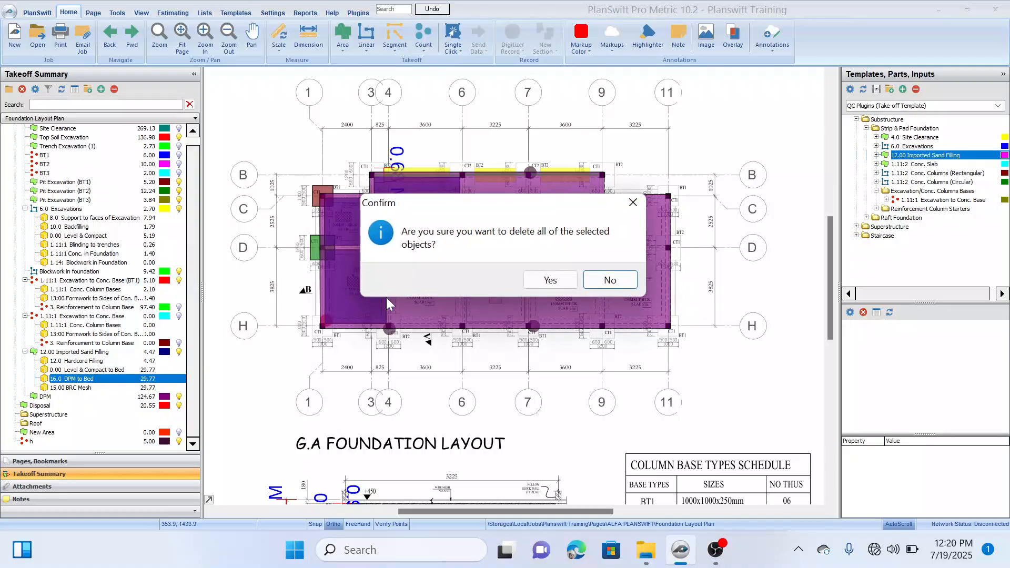
pyautogui.click(550, 280)
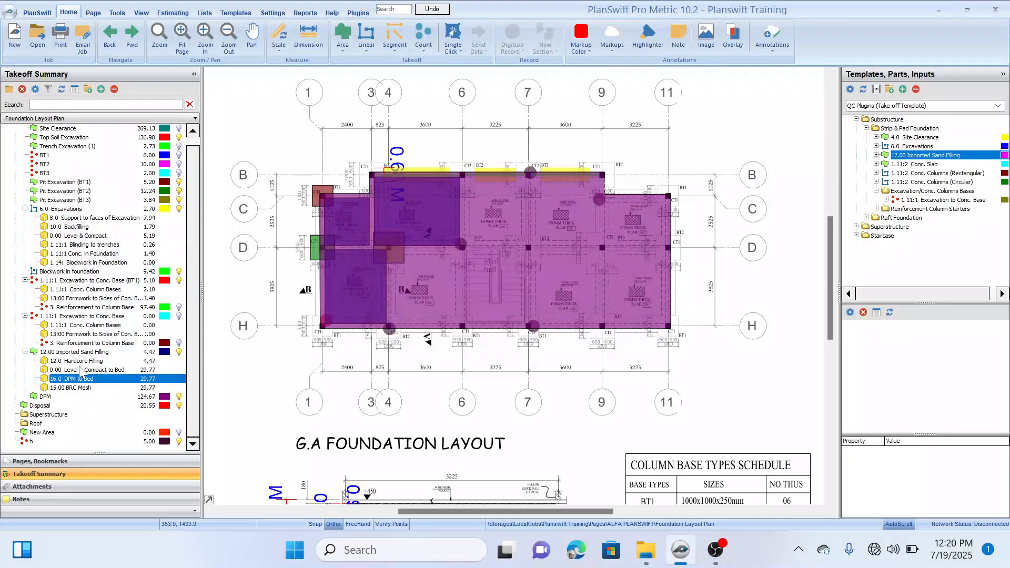
pyautogui.rightClick(83, 388)
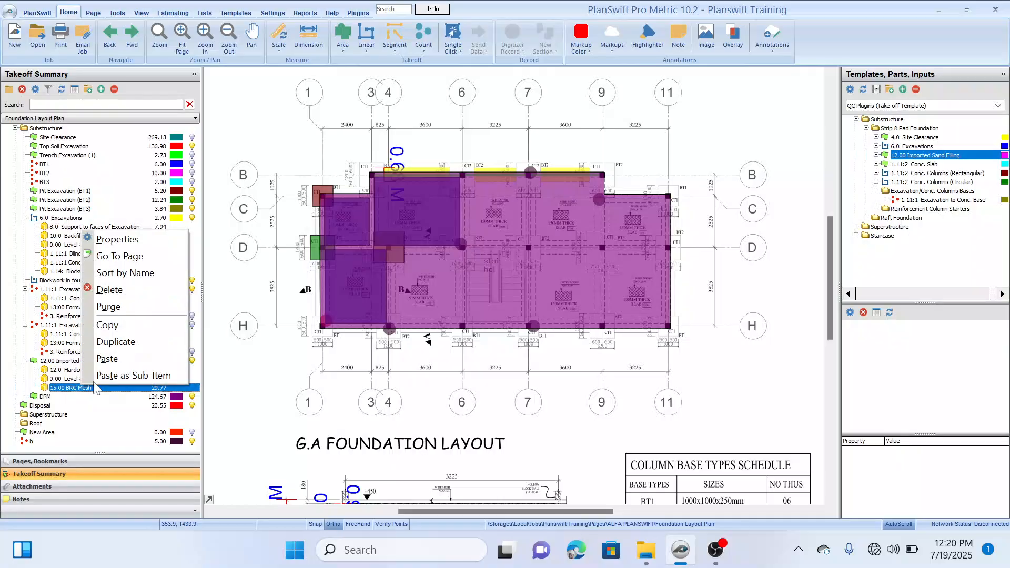
pyautogui.click(137, 288)
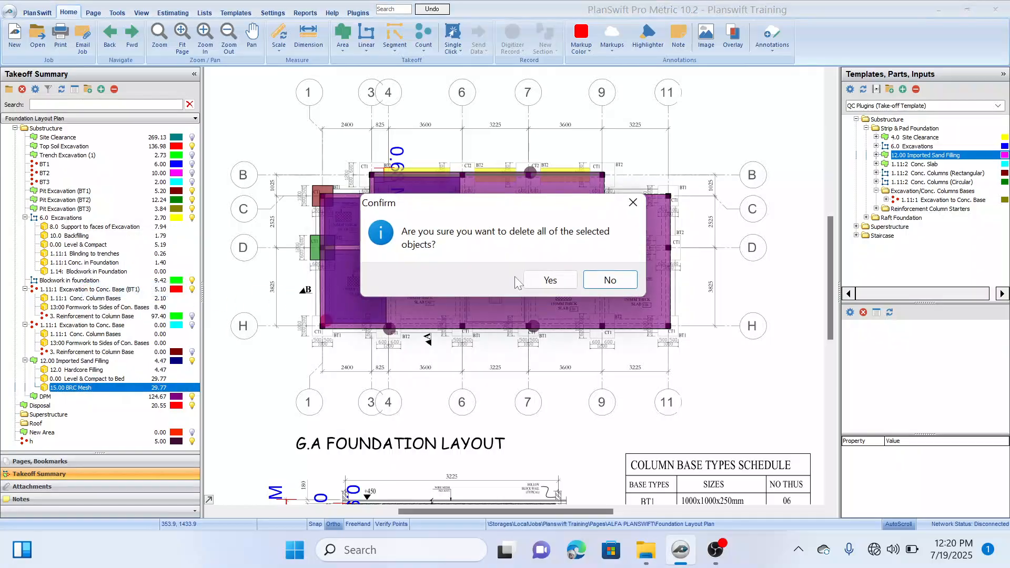
pyautogui.click(525, 283)
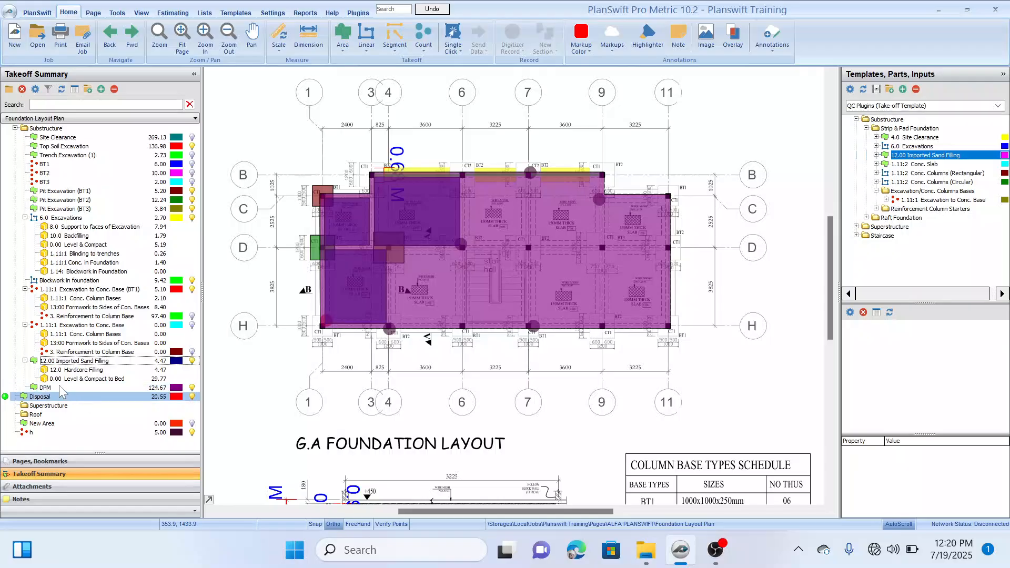
# Step: Copy and paste the DPM area with its digitizer points, and rename the copy BRC Mesh
pyautogui.rightClick(57, 387)
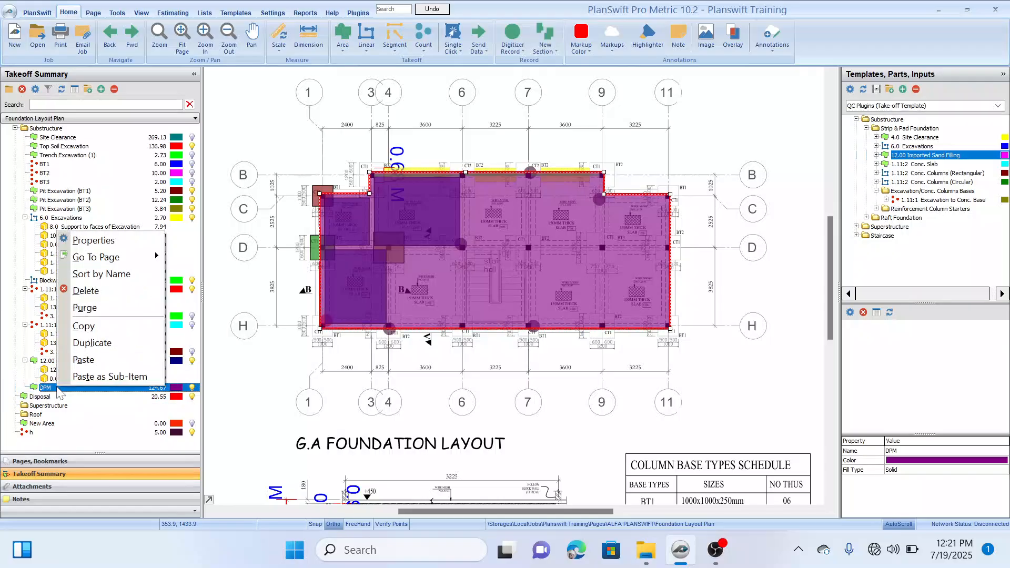
pyautogui.click(84, 326)
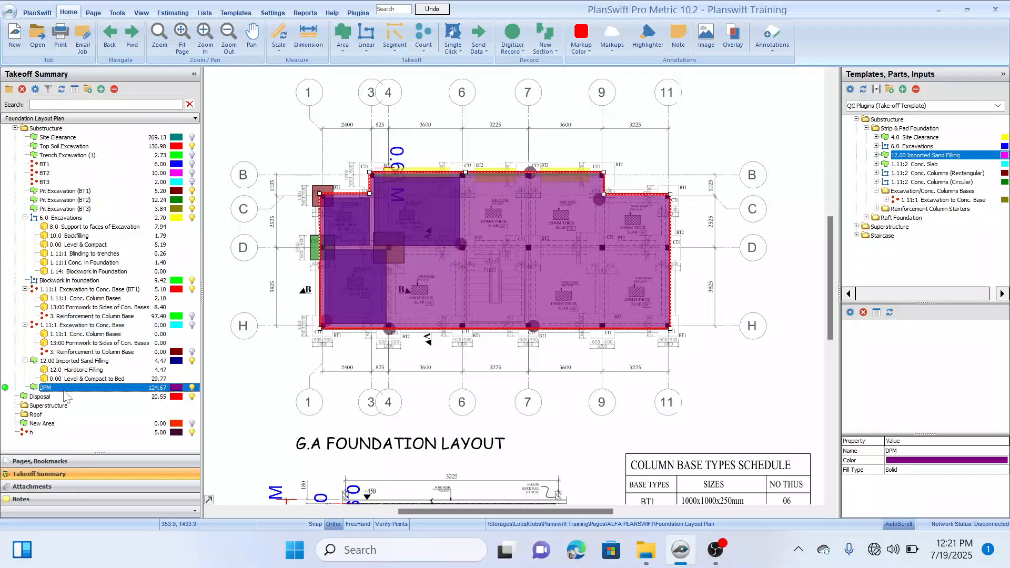
pyautogui.rightClick(62, 390)
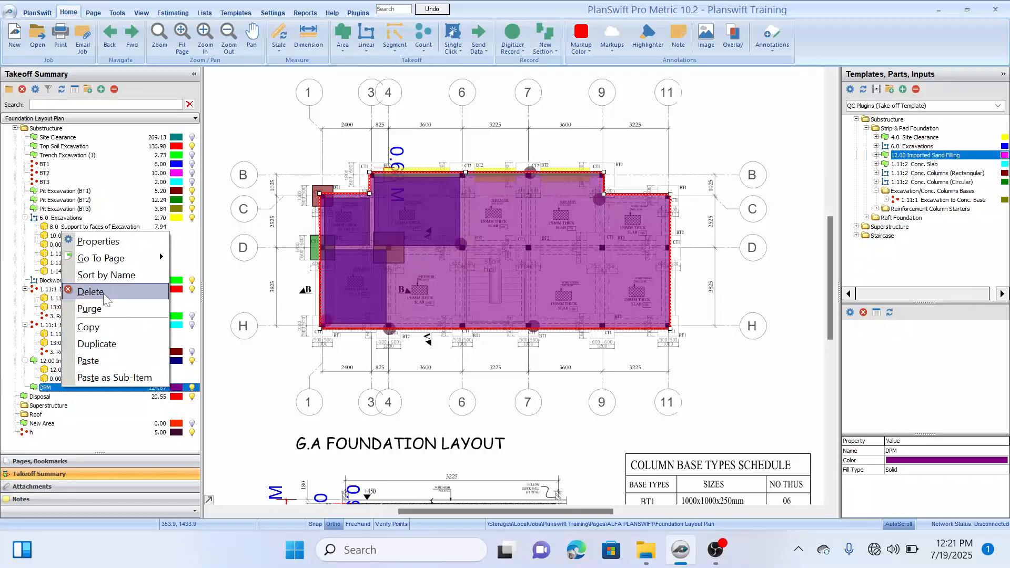
pyautogui.click(96, 362)
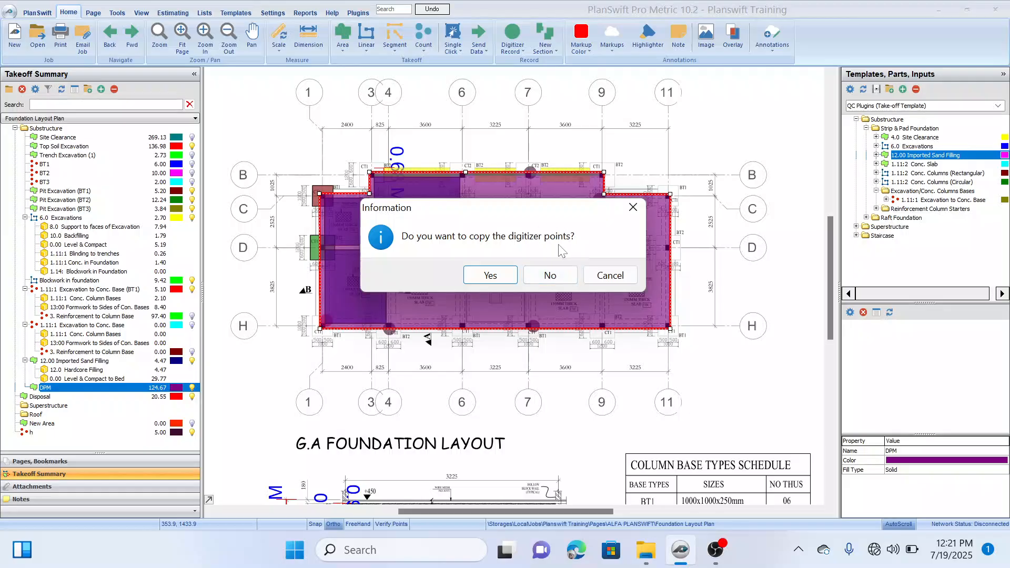
pyautogui.click(490, 275)
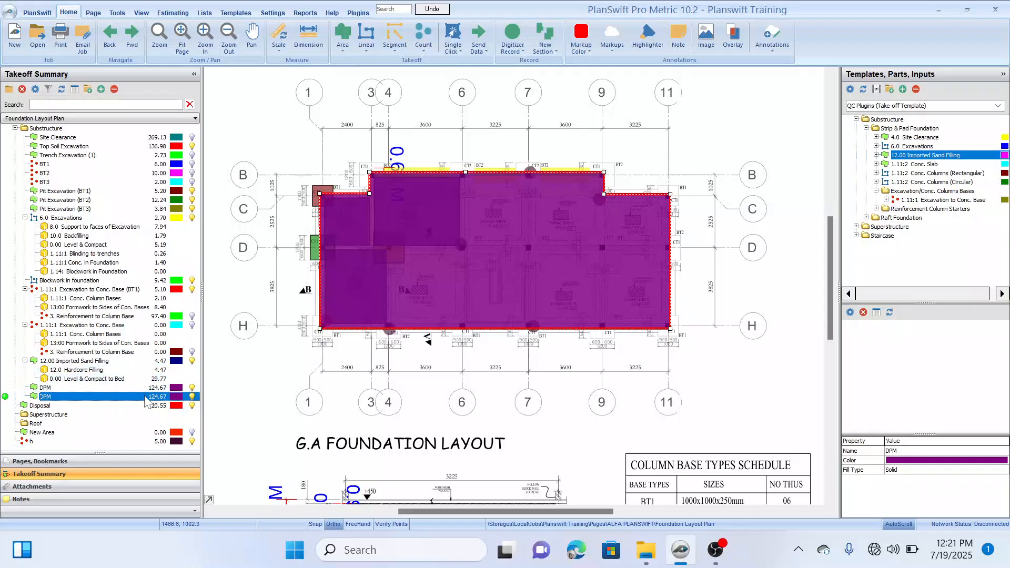
pyautogui.doubleClick(141, 398)
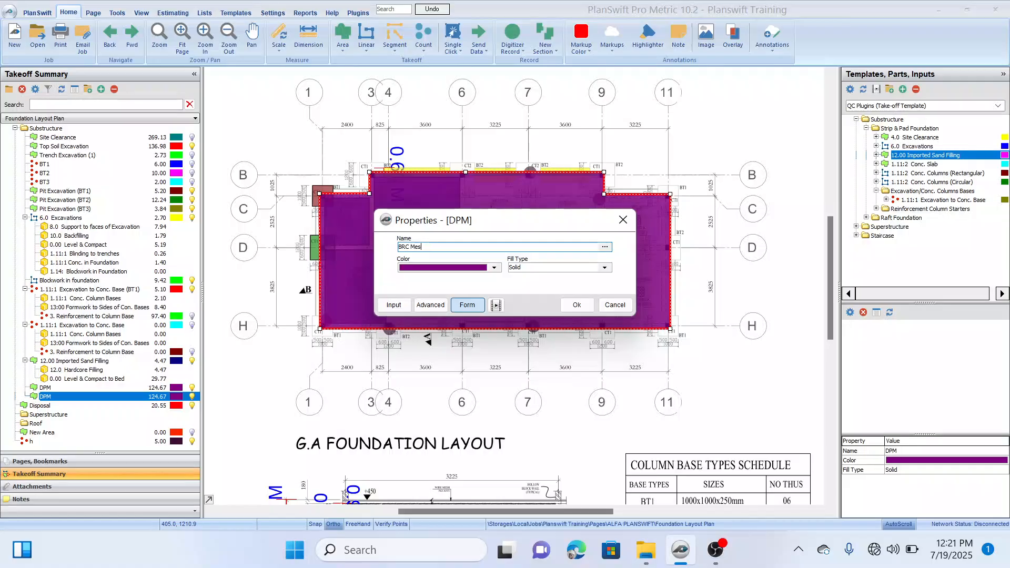
pyautogui.click(576, 305)
pyautogui.moveTo(606, 147); pyautogui.dragTo(653, 169)
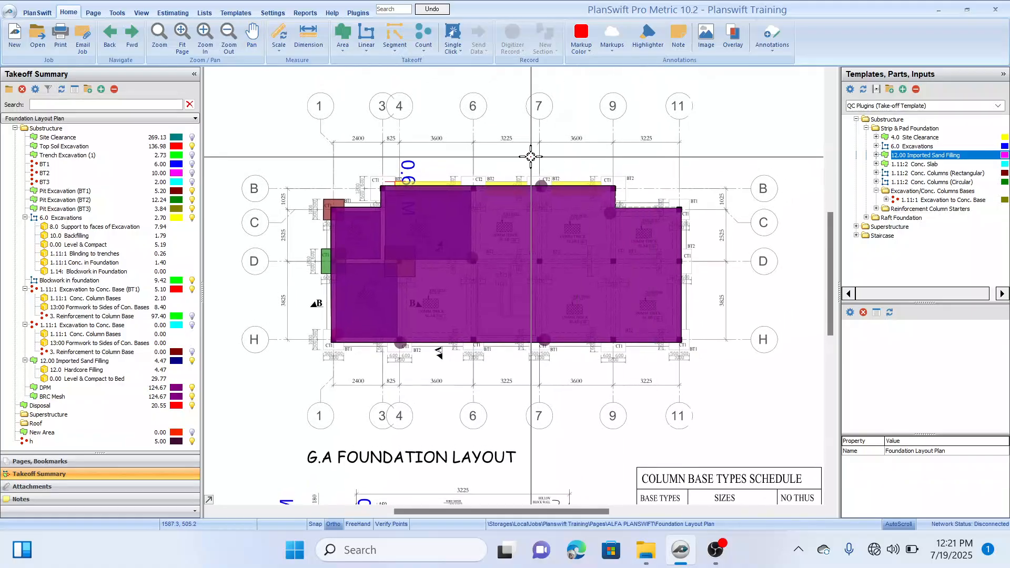
pyautogui.scroll(2, 527, 153)
pyautogui.scroll(-2, 528, 153)
pyautogui.moveTo(527, 153); pyautogui.dragTo(544, 148)
pyautogui.press('Escape')
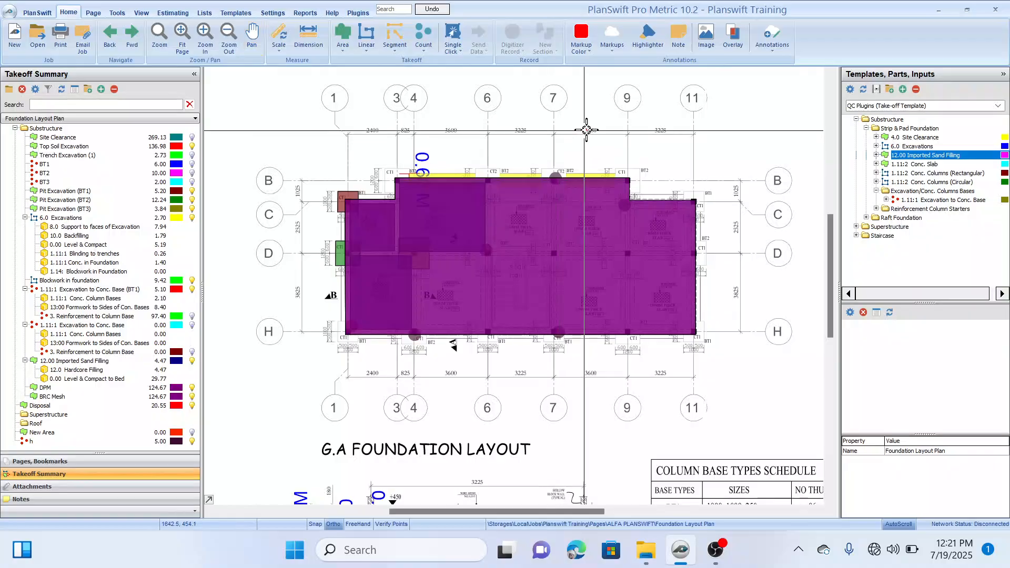
pyautogui.scroll(1, 661, 175)
pyautogui.scroll(-2, 661, 175)
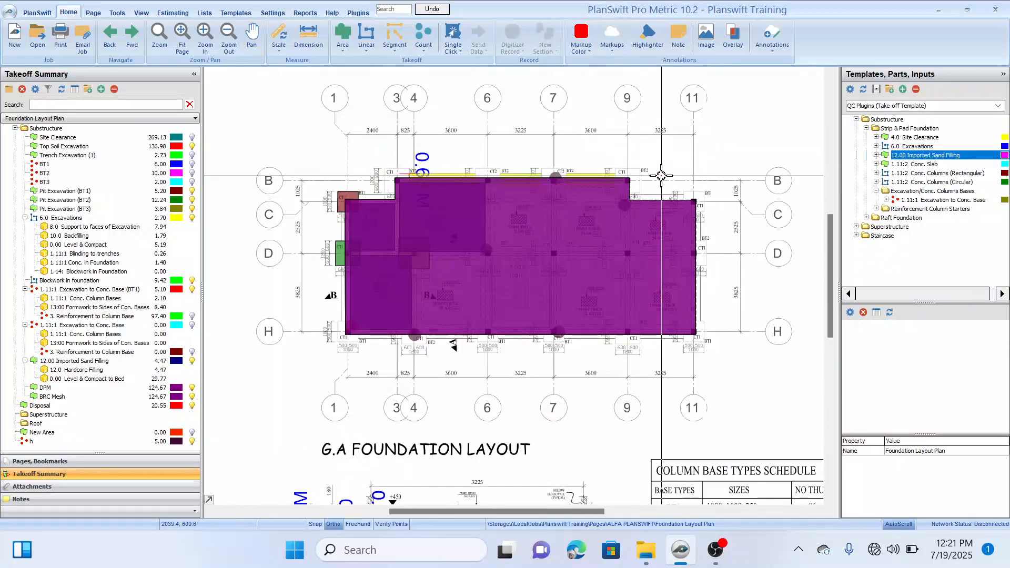
pyautogui.moveTo(661, 175)
pyautogui.mouseDown()
pyautogui.moveTo(653, 167)
pyautogui.moveTo(676, 162)
pyautogui.mouseUp()
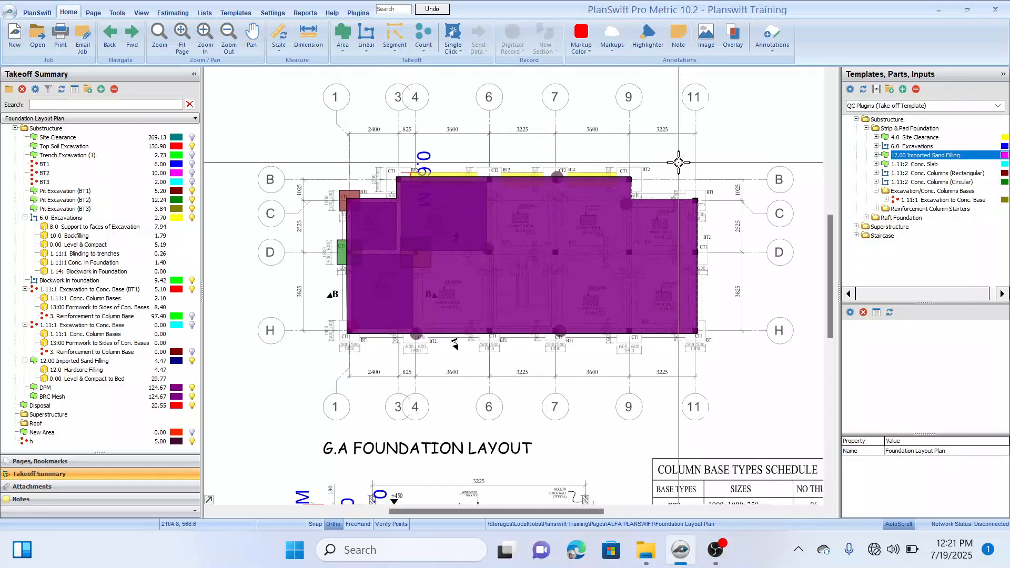